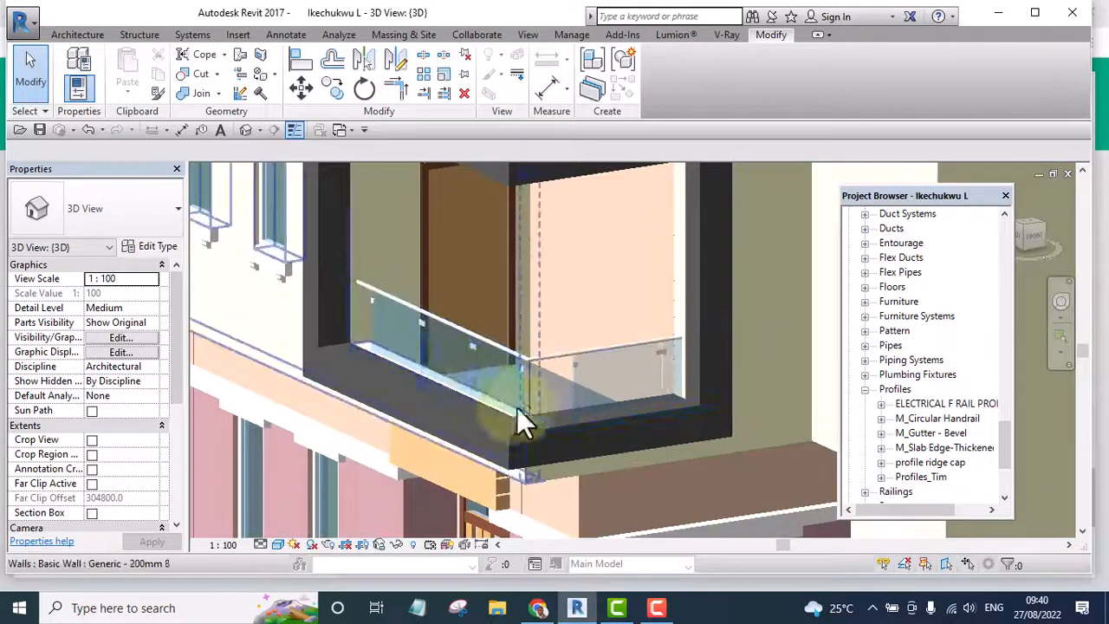
Examine the glass railings on the corner balcony and the long side balcony of the finished house model.
middle_click_drag(661, 411, 519, 374)
scroll(488, 347, "up", 6)
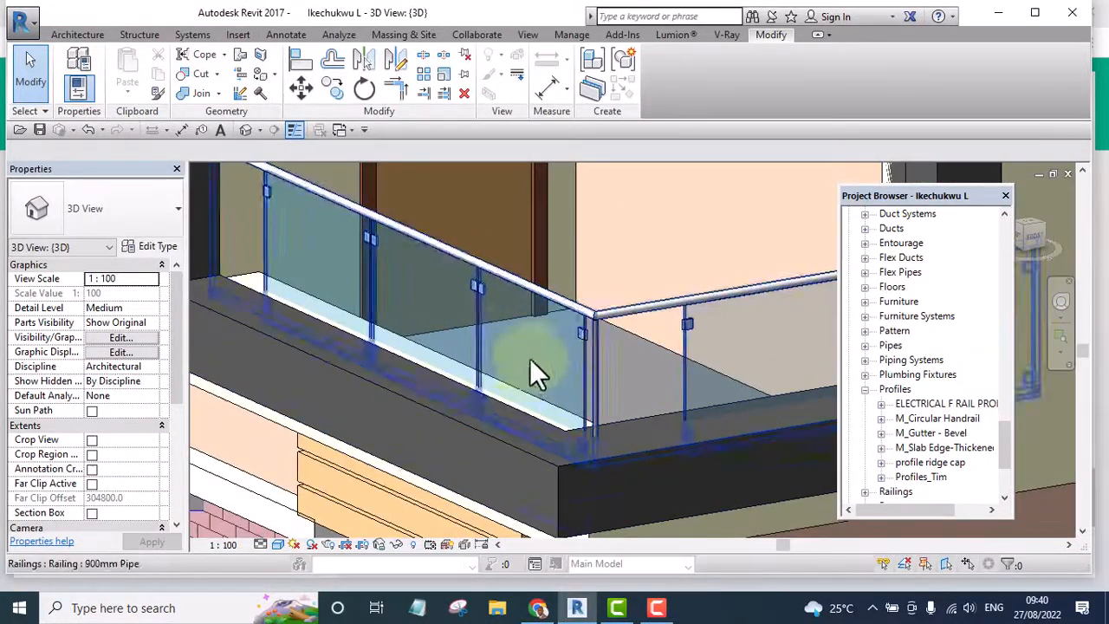
scroll(397, 356, "down", 6)
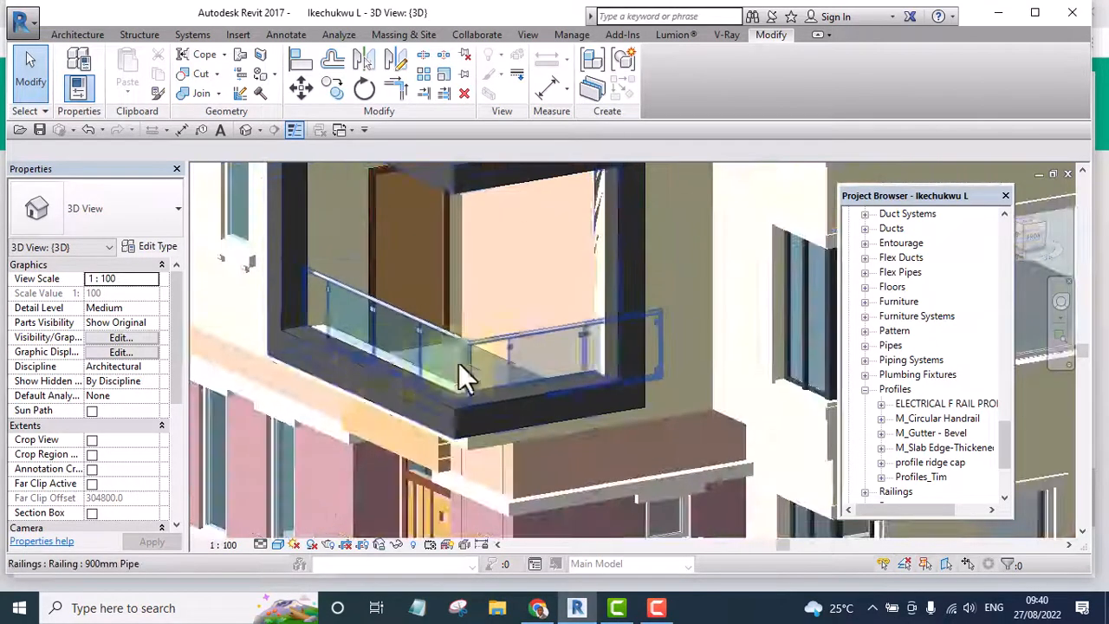
scroll(508, 362, "up", 5)
scroll(606, 355, "down", 3)
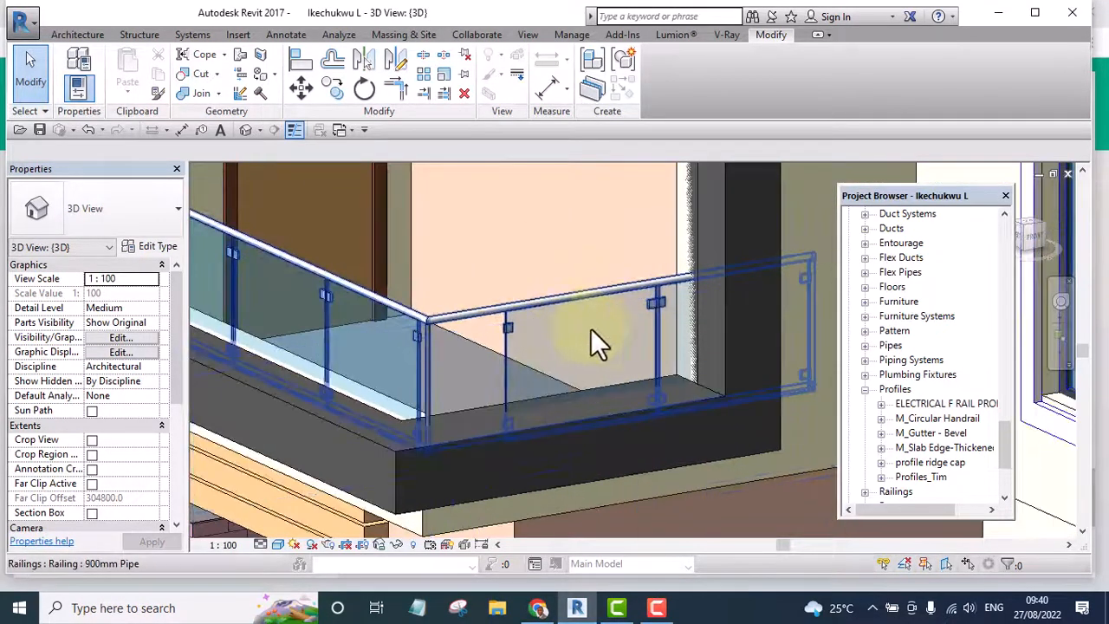
scroll(590, 322, "down", 5)
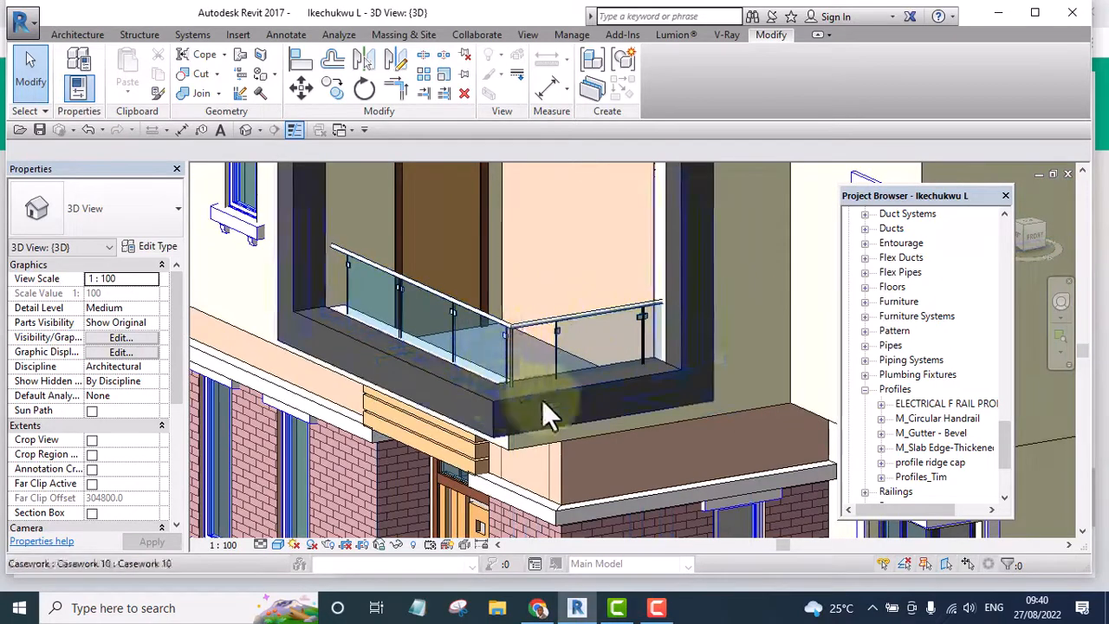
middle_click_drag(601, 350, 448, 387, "shift")
scroll(394, 355, "down", 4)
scroll(598, 358, "up", 6)
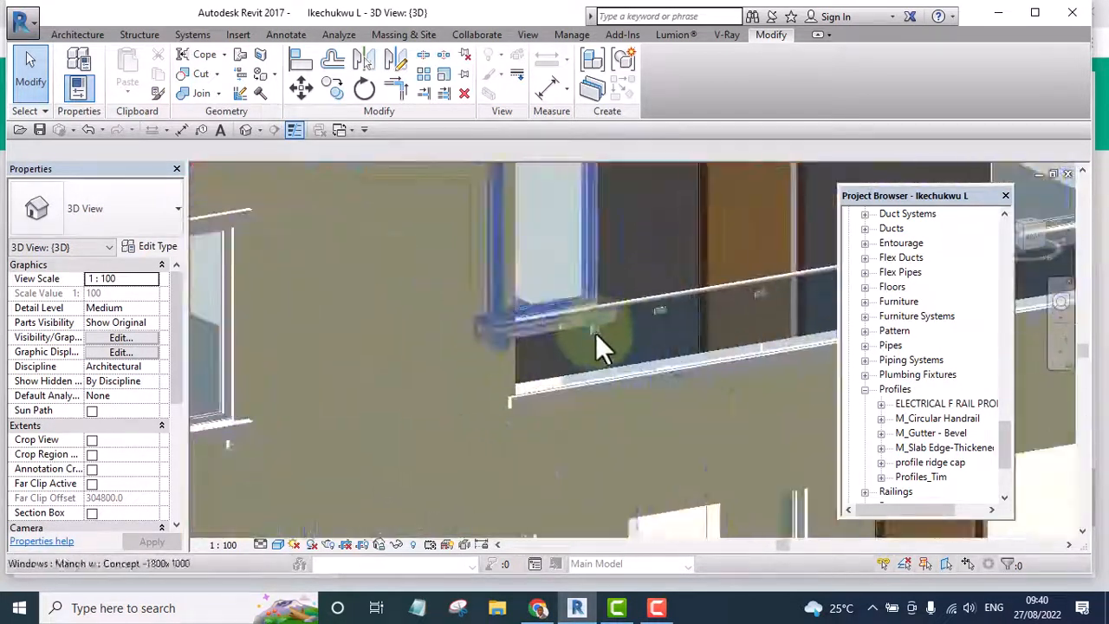
scroll(549, 374, "down", 5)
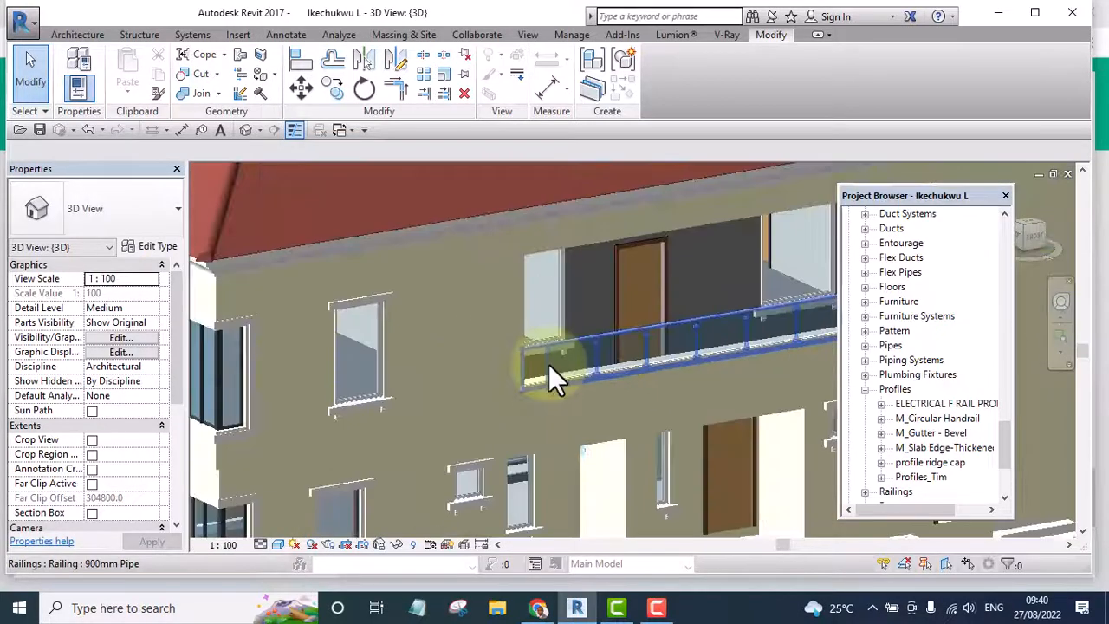
scroll(596, 402, "down", 2)
scroll(602, 416, "up", 7)
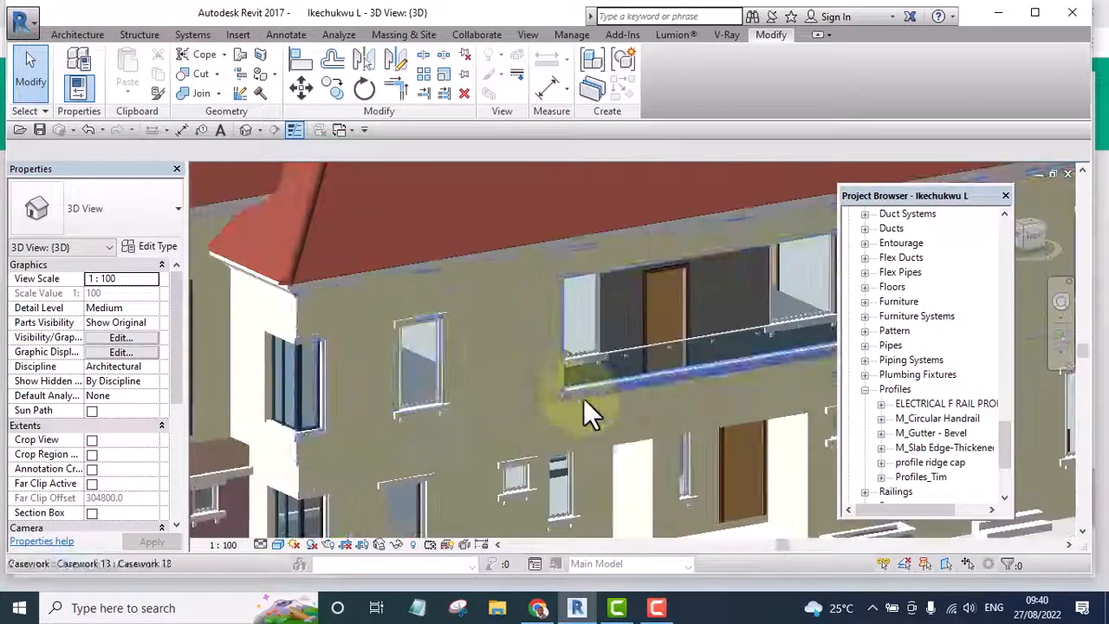
scroll(686, 370, "down", 8)
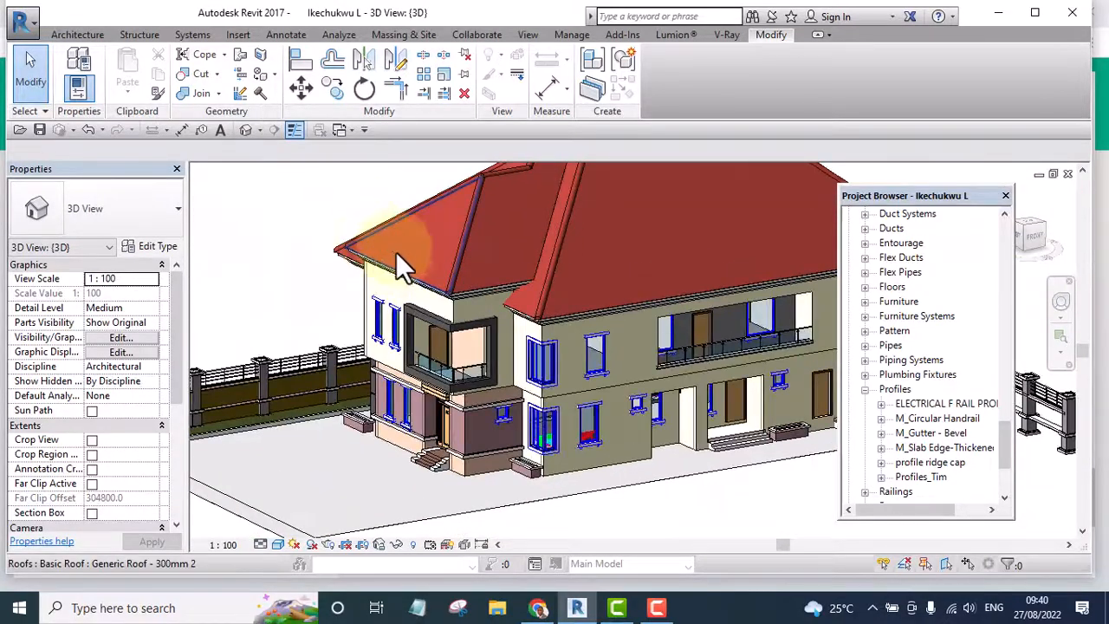
Switch to the 3D view of the Revit Tutorial Day 1 project and orbit to the corner balcony side.
left_click(346, 132)
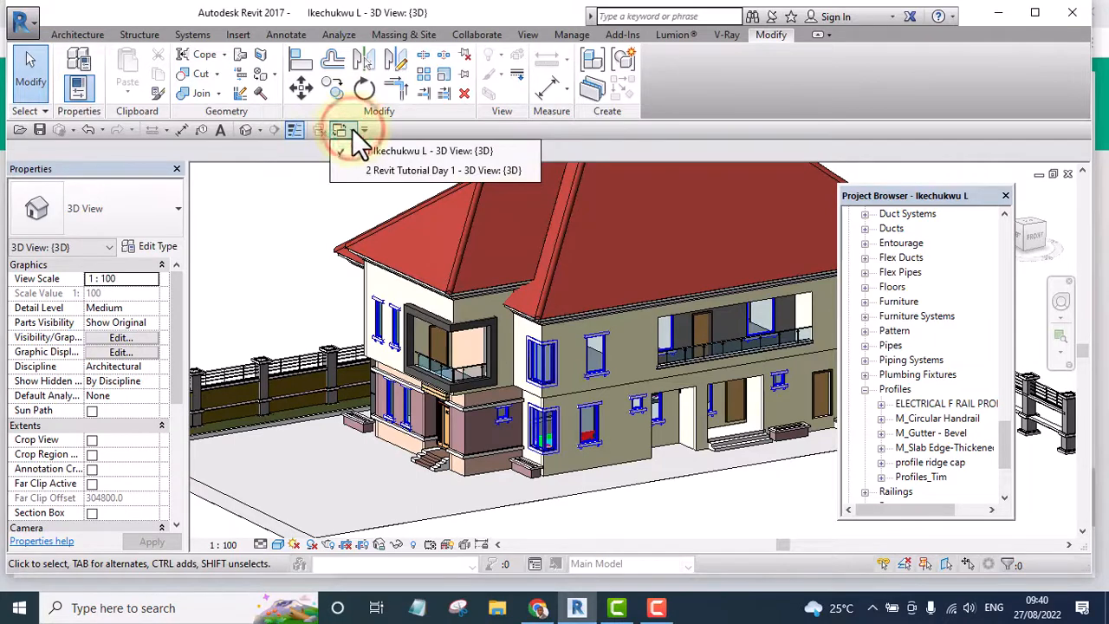
left_click(387, 170)
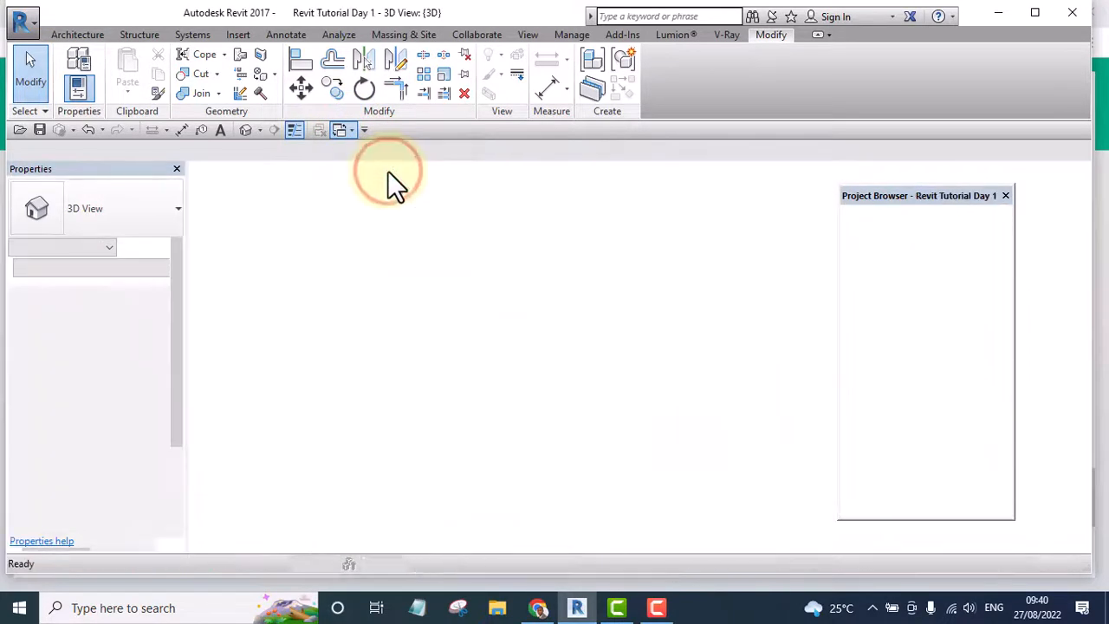
scroll(746, 360, "down", 1)
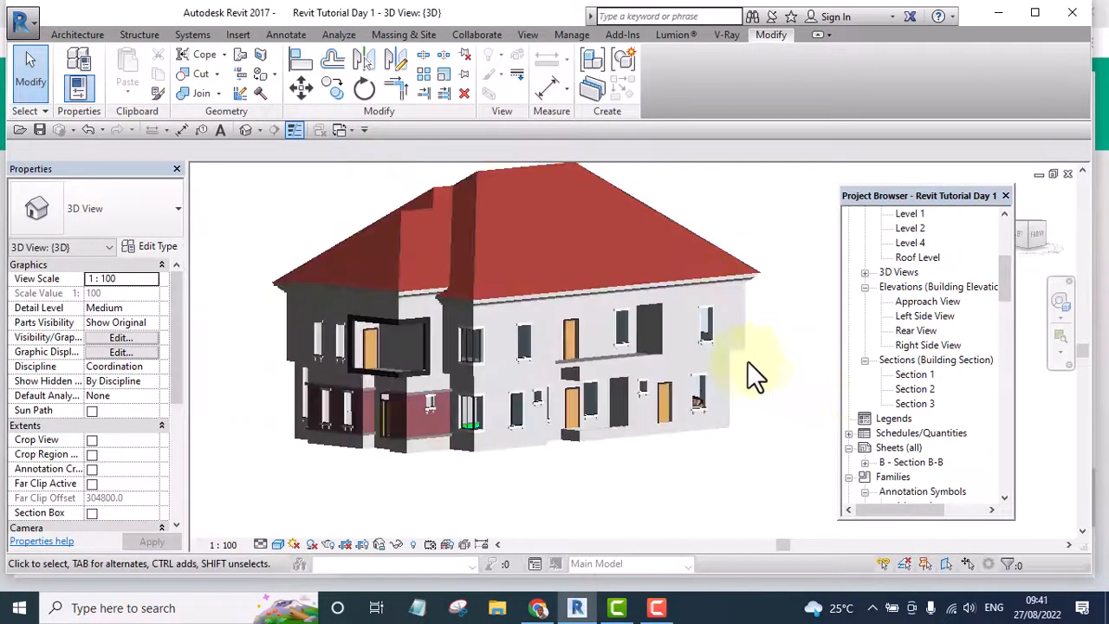
middle_click_drag(675, 424, 705, 471, "shift")
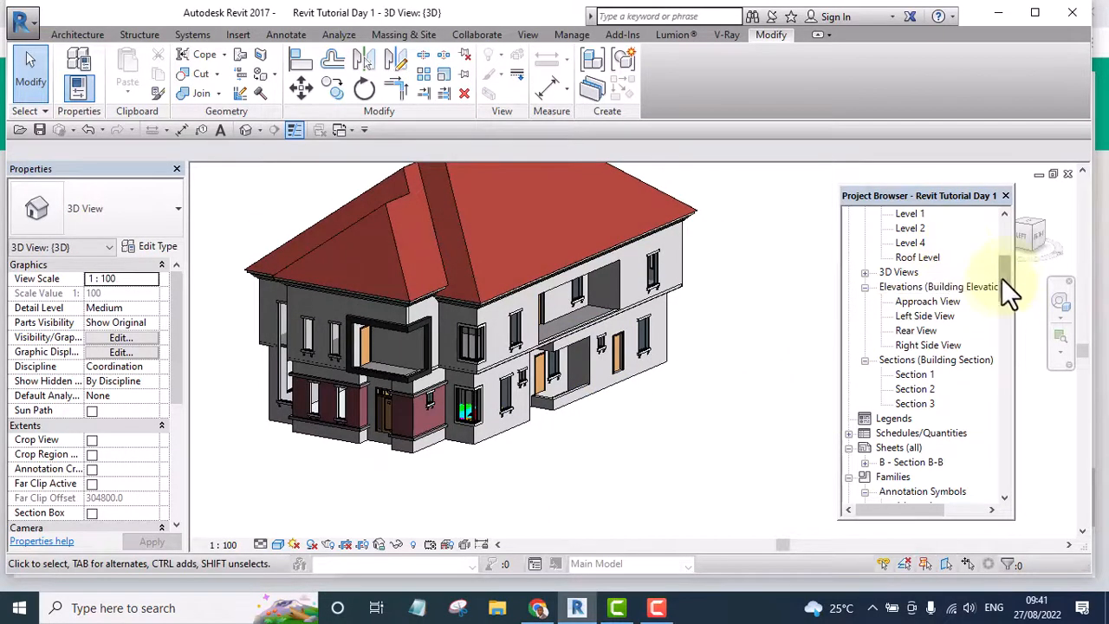
Open the First Floor Level floor plan at the small balcony beside the master bedroom.
left_click_drag(1001, 278, 1004, 218)
double_click(937, 270)
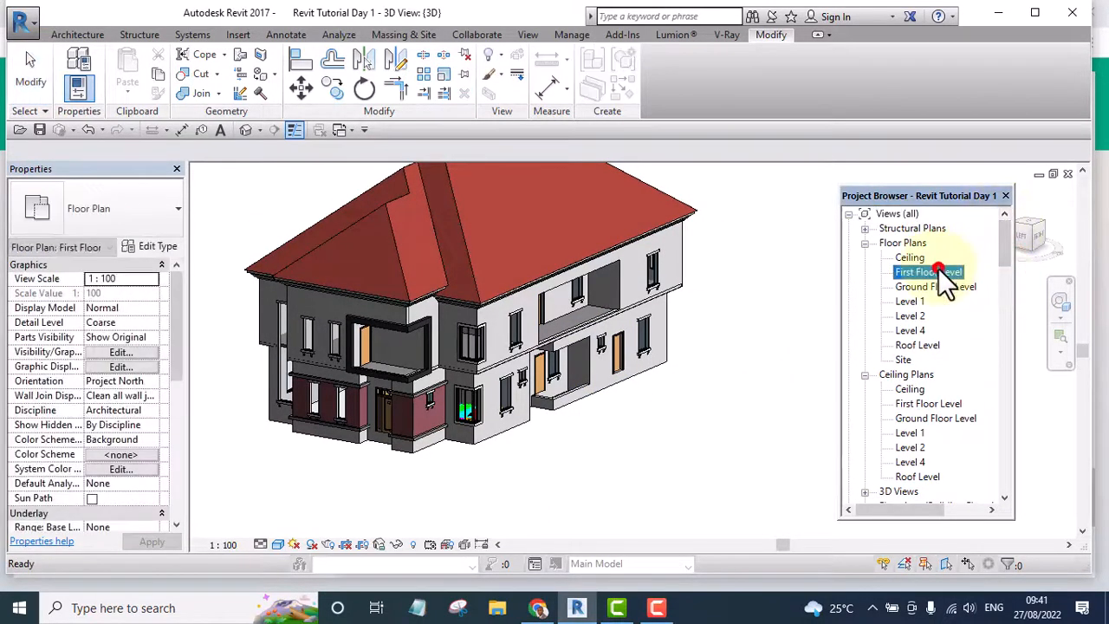
scroll(630, 400, "up", 8)
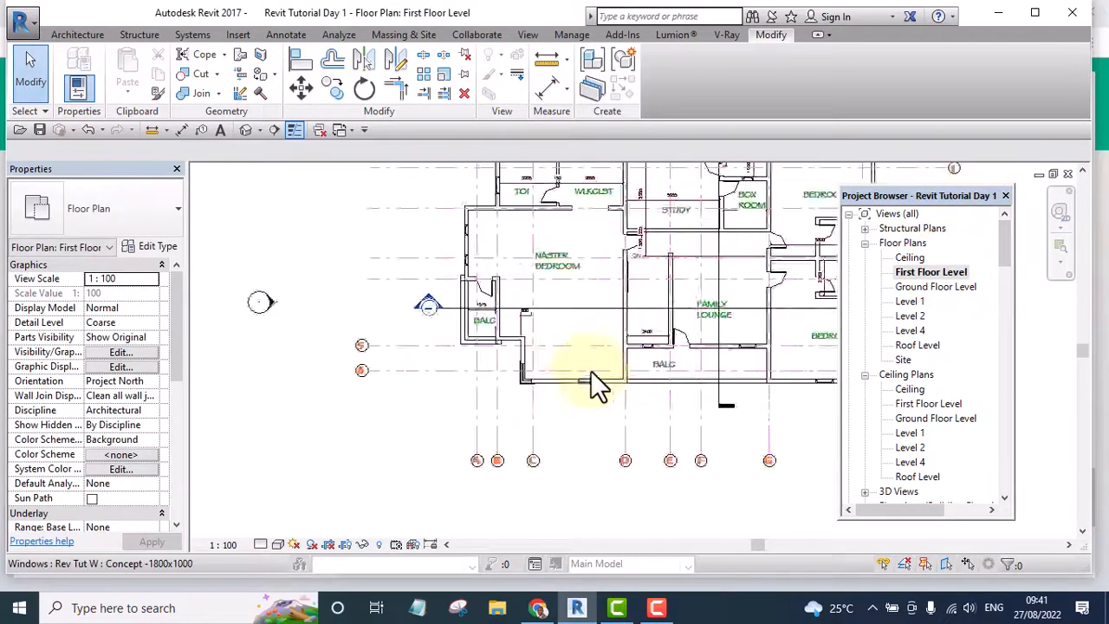
middle_click_drag(494, 329, 485, 378)
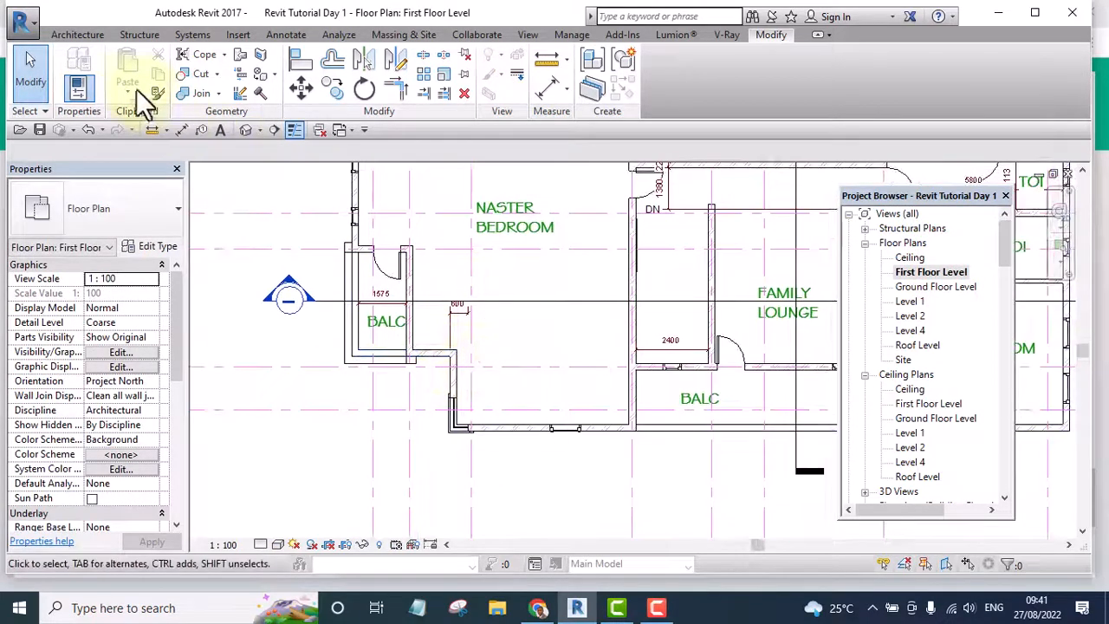
Start a railing with Sketch Path and save the project.
left_click(76, 34)
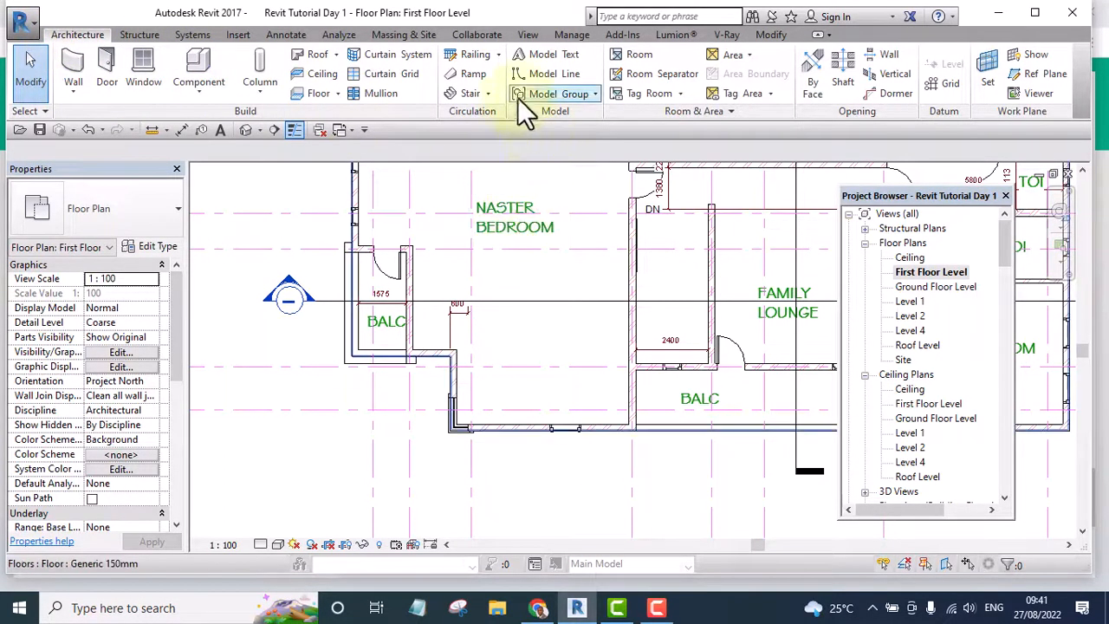
left_click(498, 53)
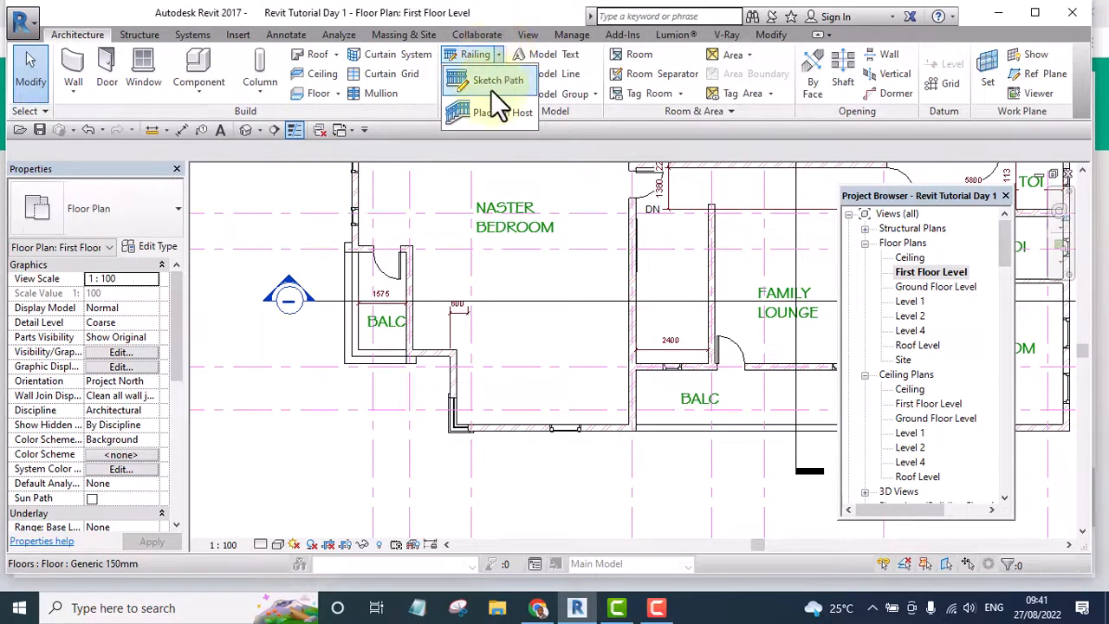
left_click(487, 79)
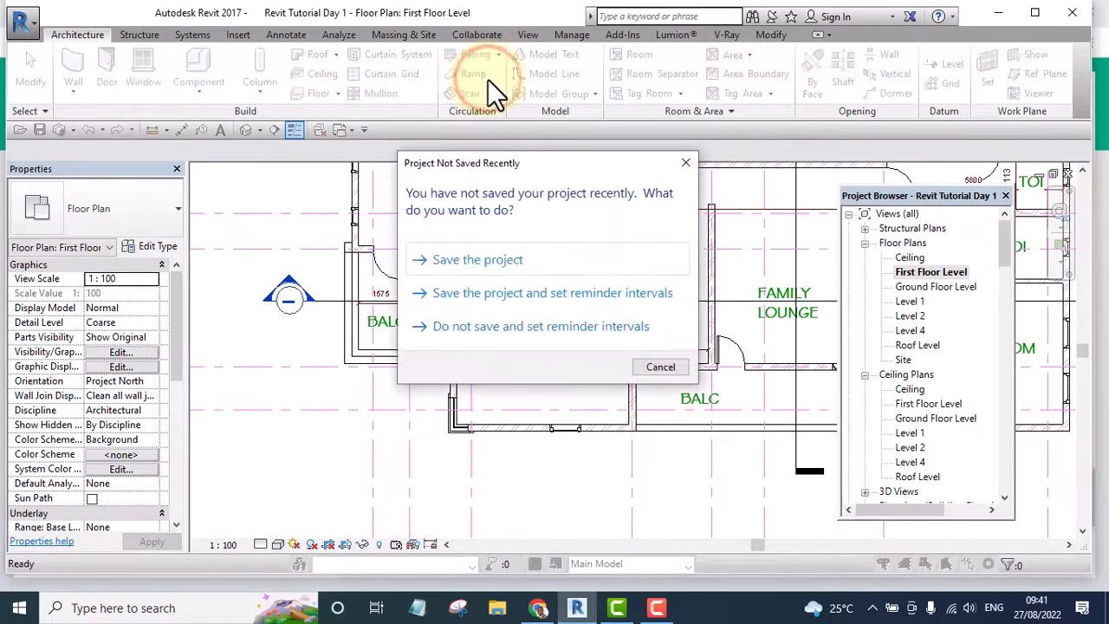
left_click(475, 259)
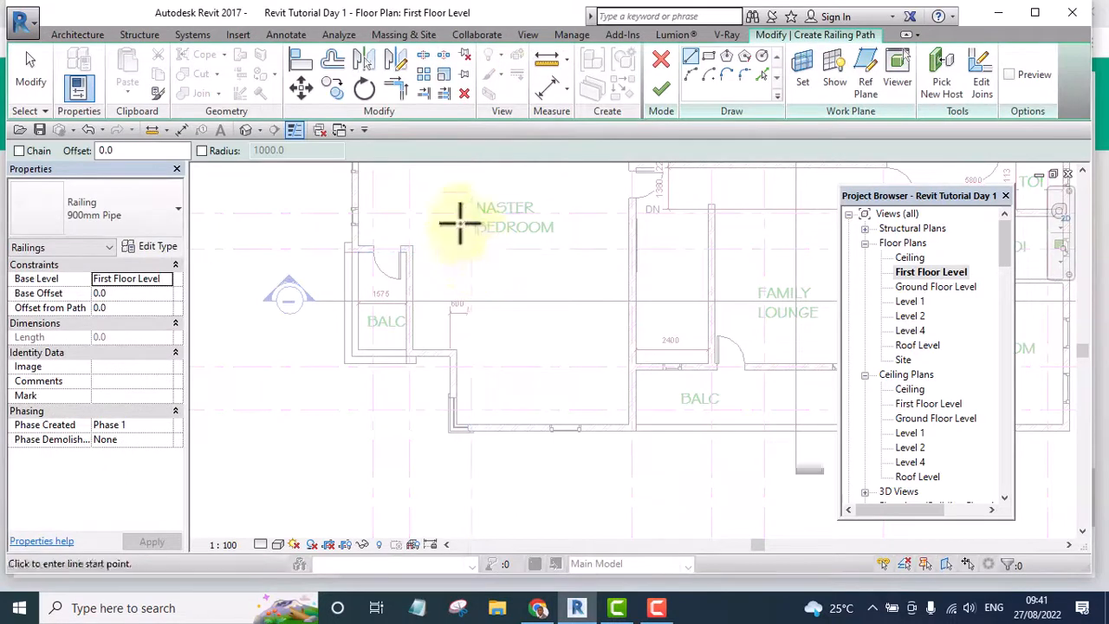
Sketch an L-shaped 900mm Pipe railing path, about 5019 mm long, along the small balcony's outer wall centrelines and finish the railing.
scroll(353, 279, "up", 2)
scroll(353, 279, "up", 4)
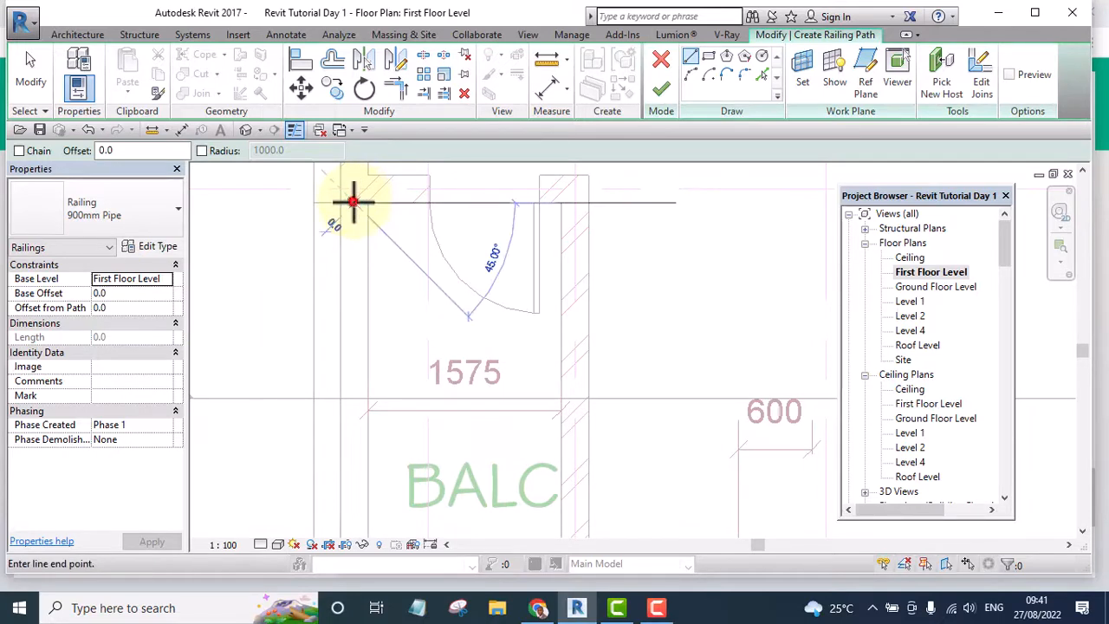
left_click(356, 199)
scroll(364, 254, "down", 3)
scroll(348, 349, "up", 4)
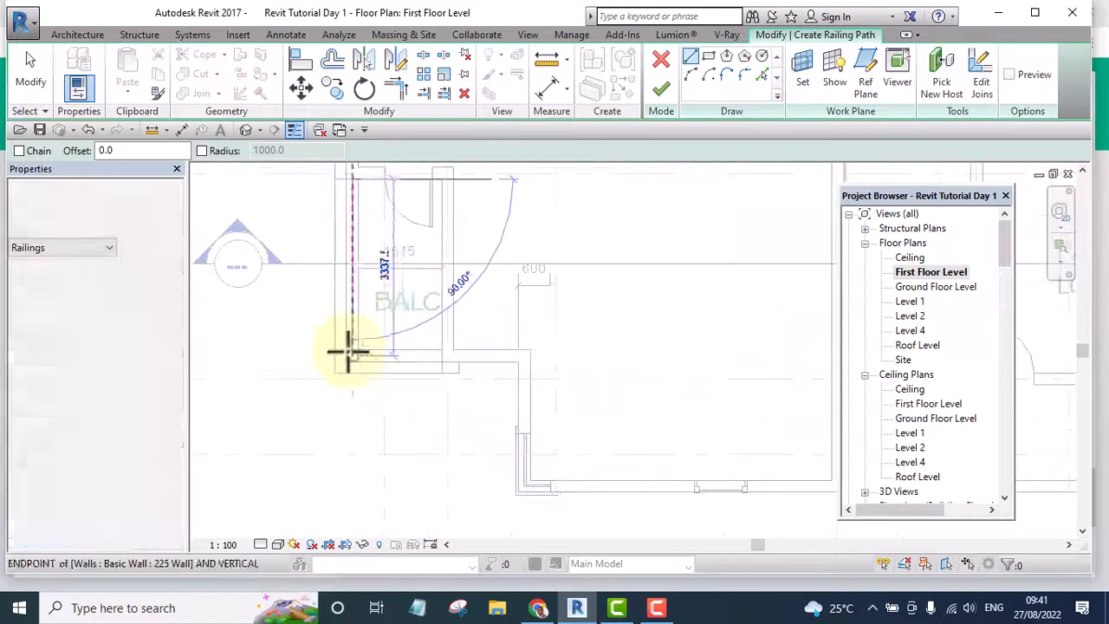
left_click(354, 355)
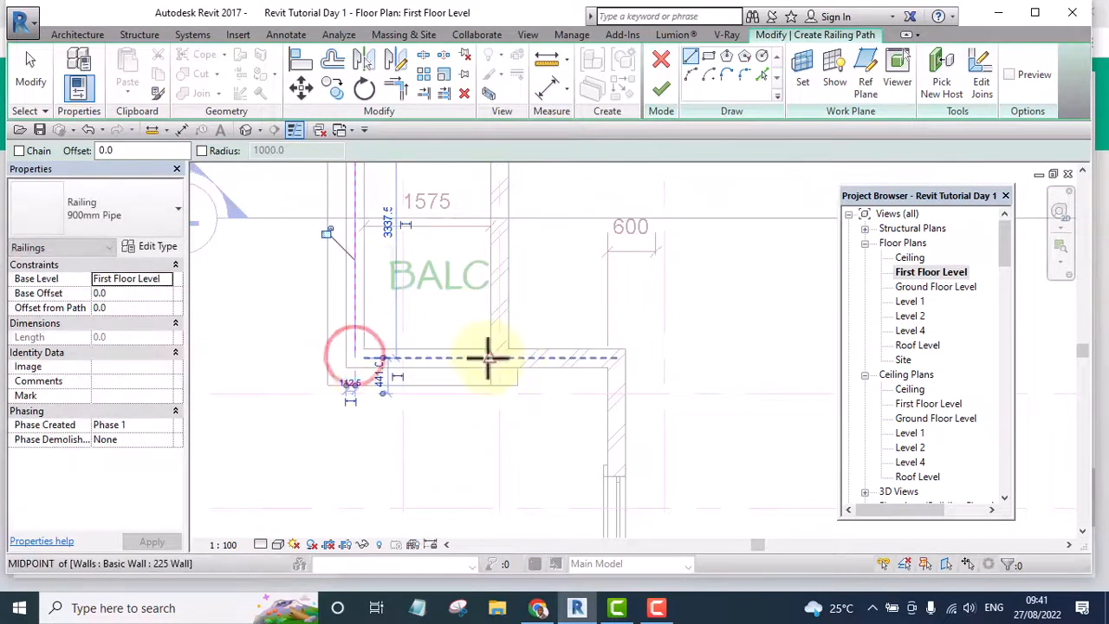
left_click(490, 357)
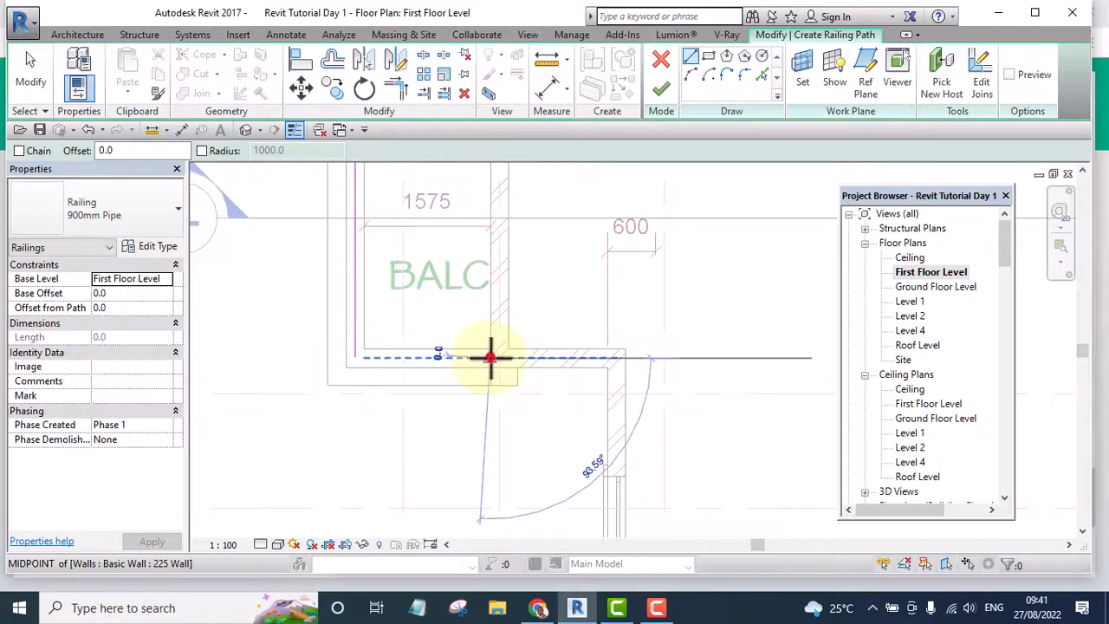
left_click(357, 357)
key("Escape")
key("Escape")
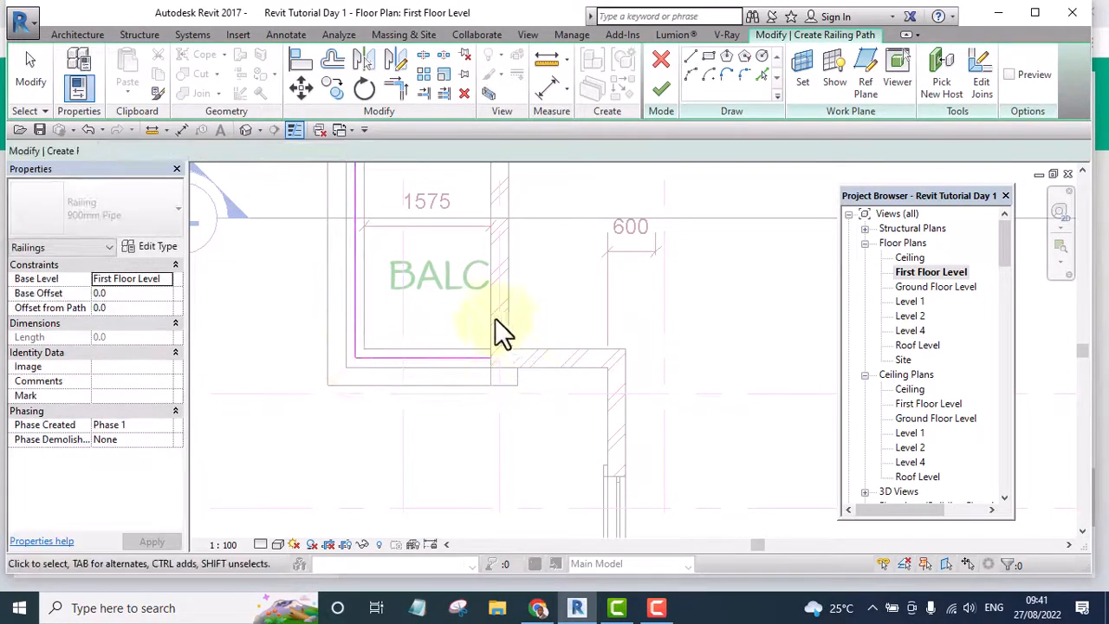
left_click(659, 91)
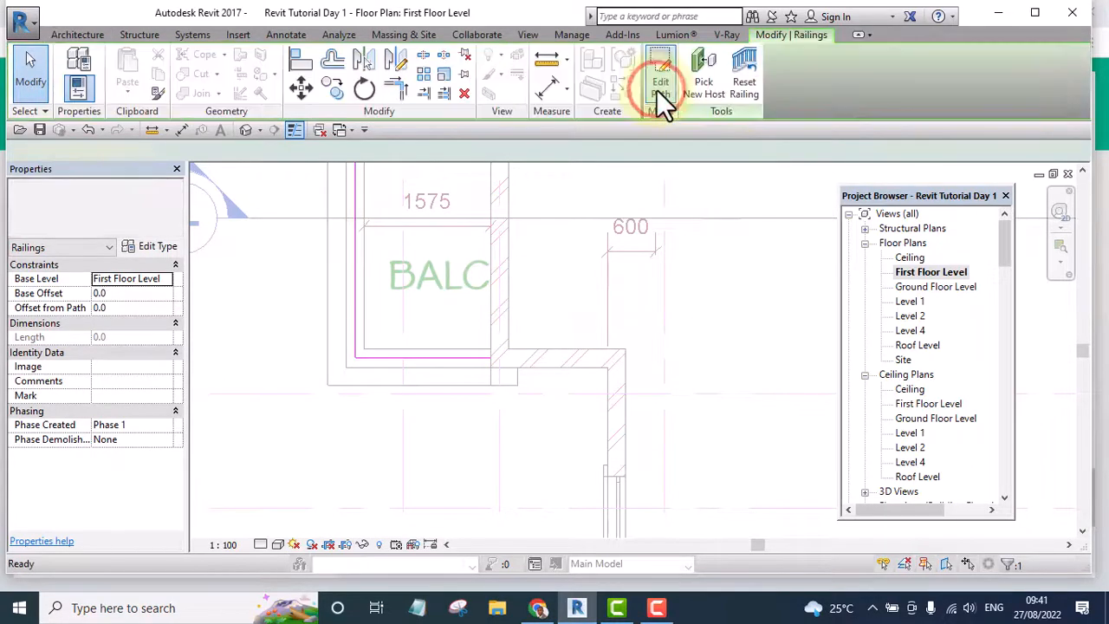
Inspect the new corner balcony railing in the 3D view from several angles.
left_click(245, 130)
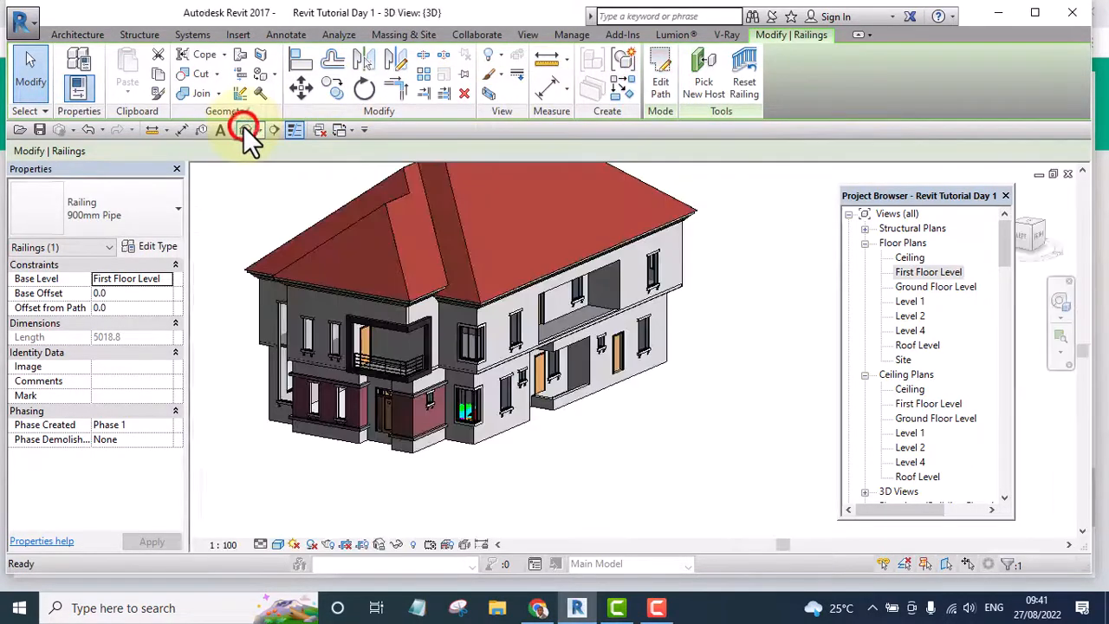
scroll(373, 369, "up", 5)
scroll(468, 409, "up", 3)
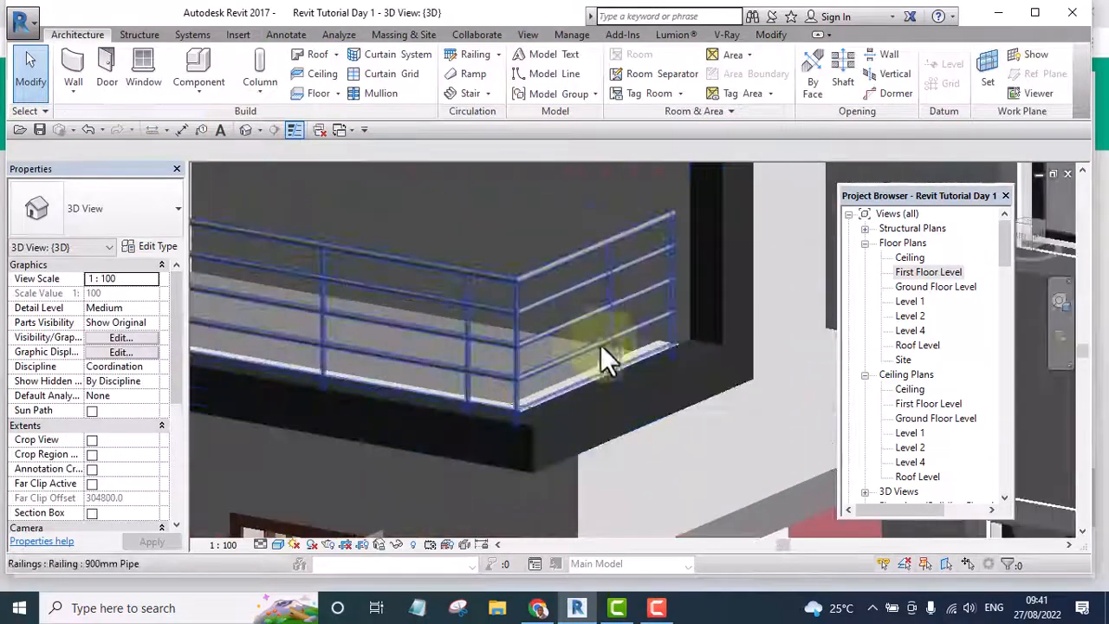
scroll(613, 323, "down", 4)
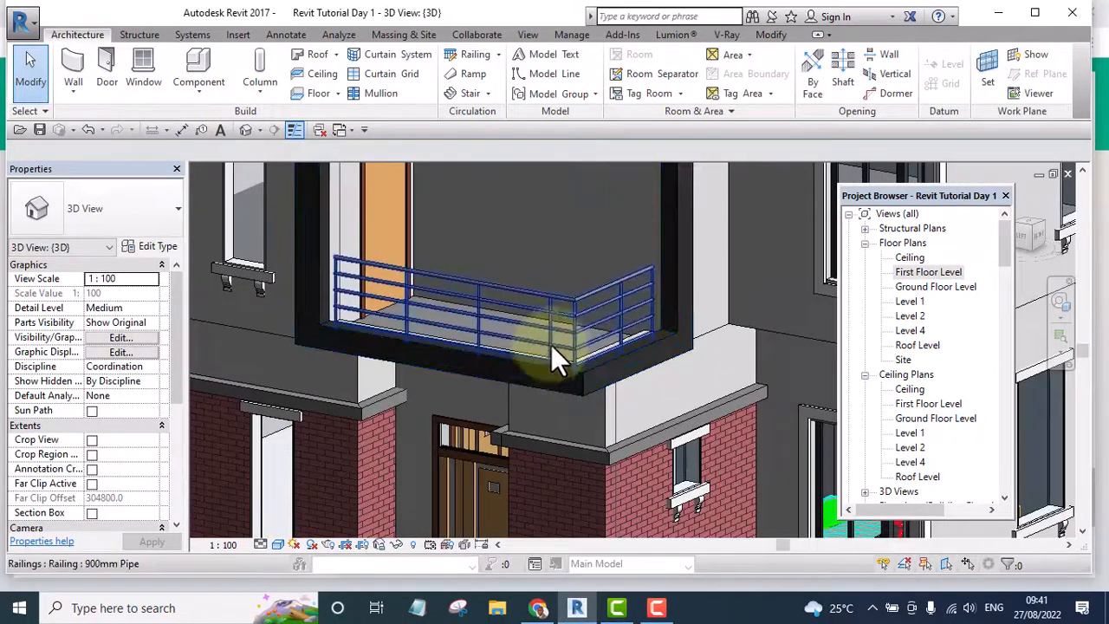
middle_click_drag(589, 351, 560, 297, "shift")
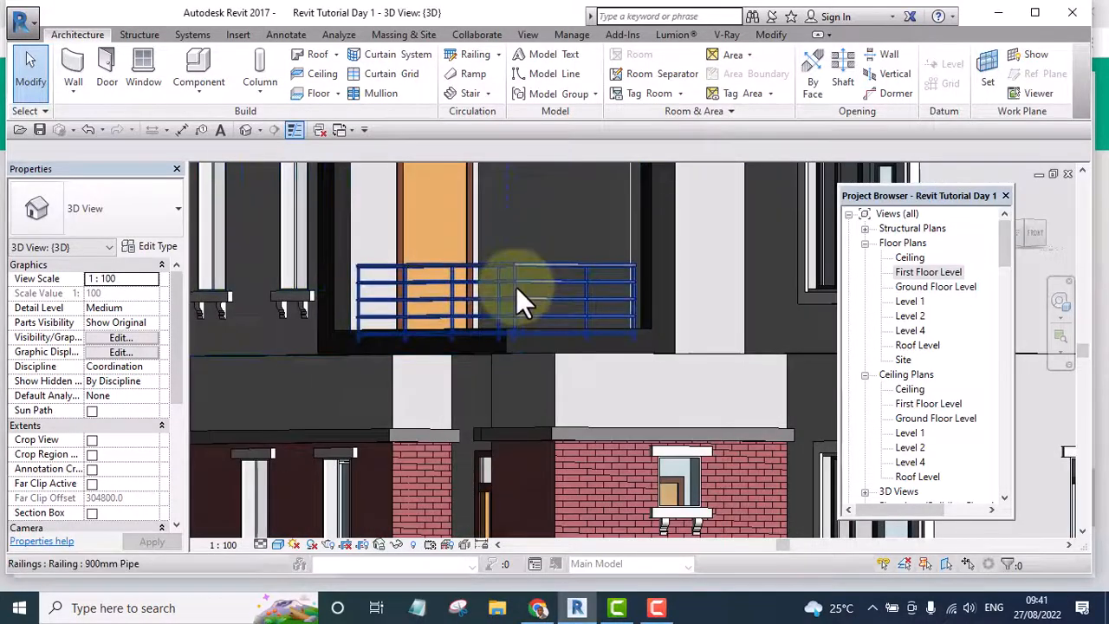
middle_click_drag(547, 322, 583, 417, "shift")
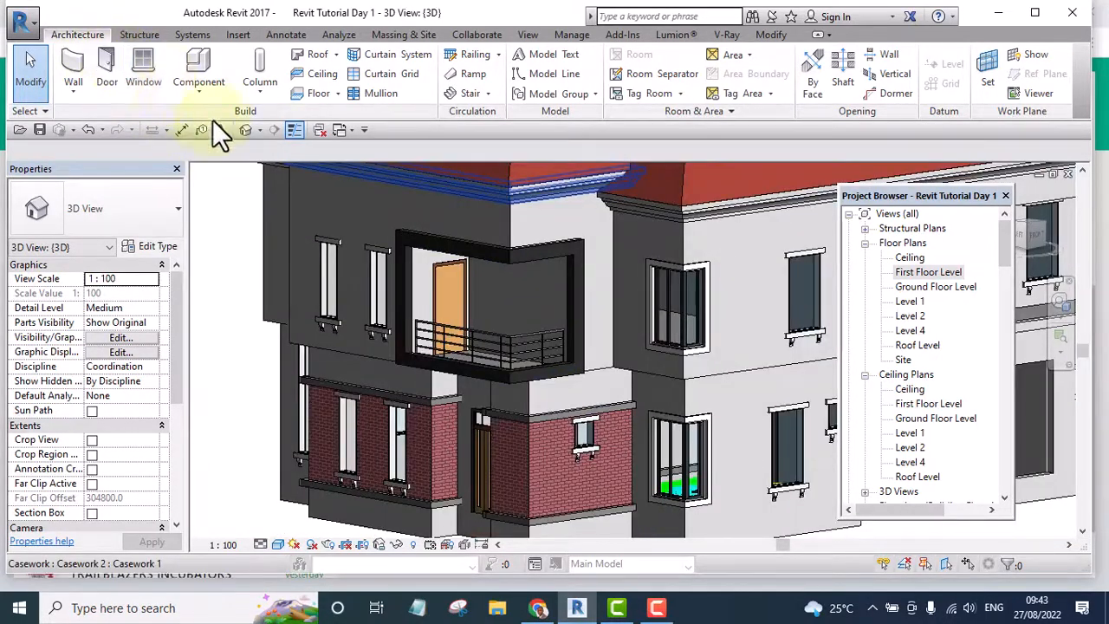
Try to load the Baluster Panel - Glass w Brackets family from the US Imperial library's Railings Balusters folder as a component.
left_click(197, 89)
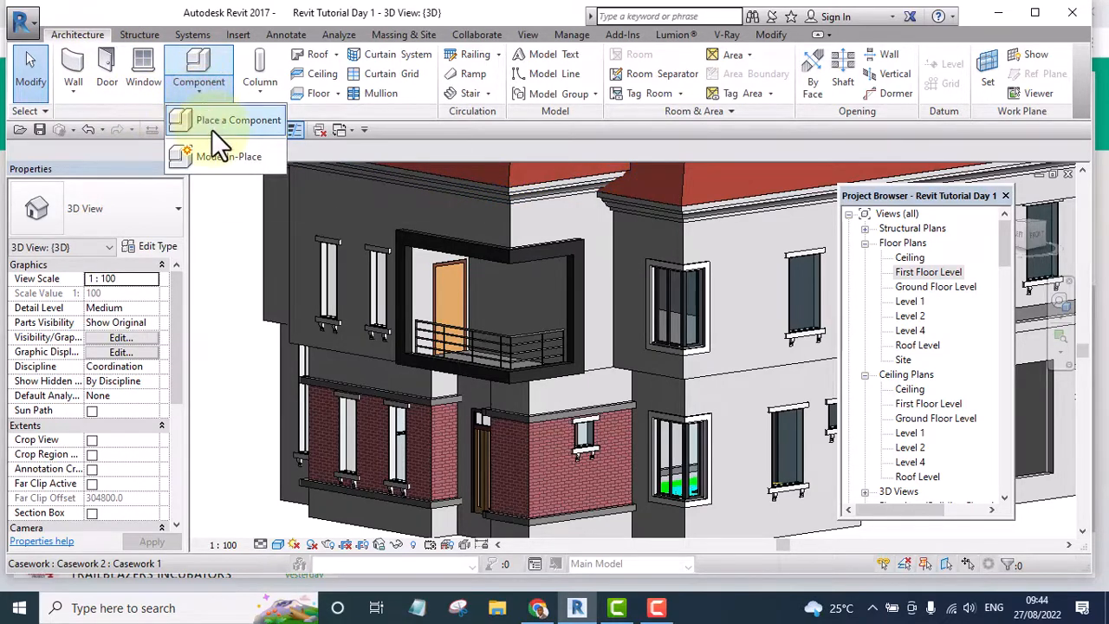
left_click(212, 121)
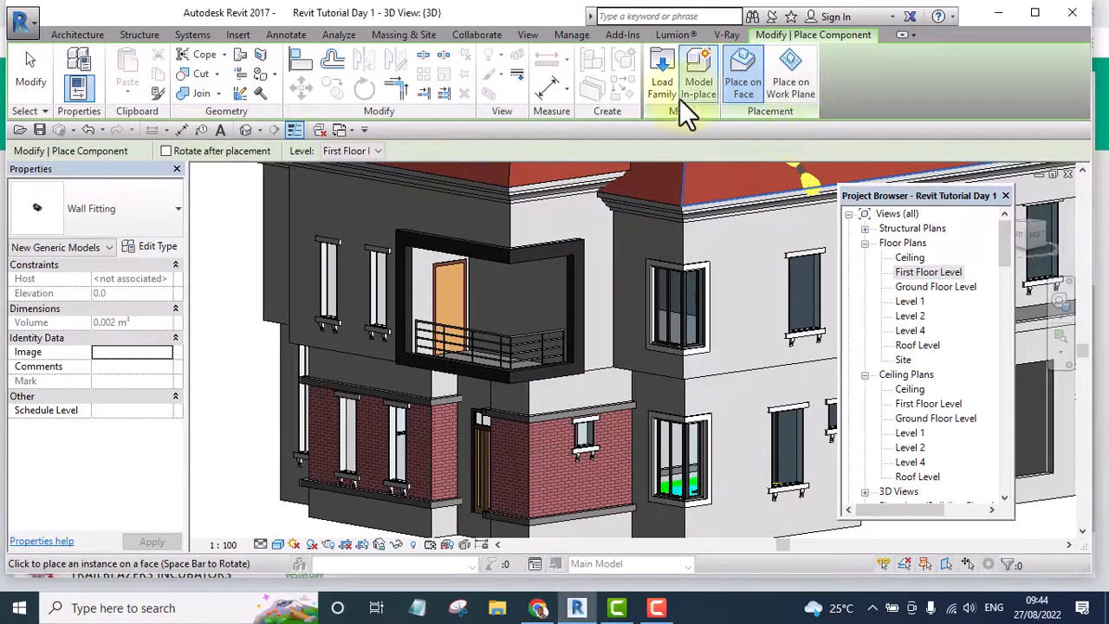
left_click(661, 82)
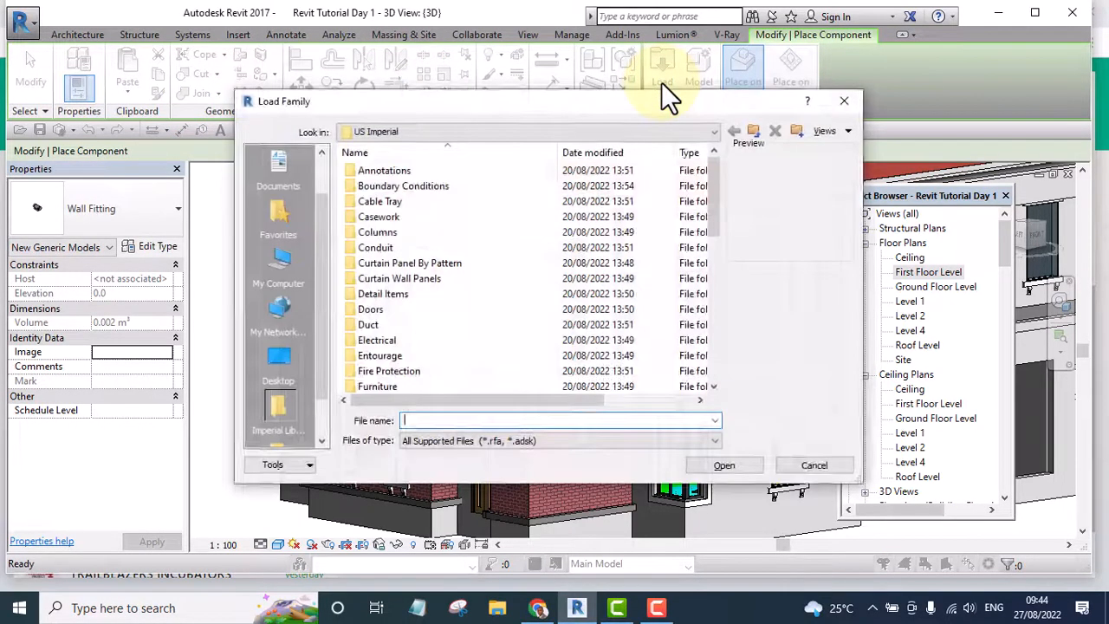
left_click_drag(711, 192, 722, 291)
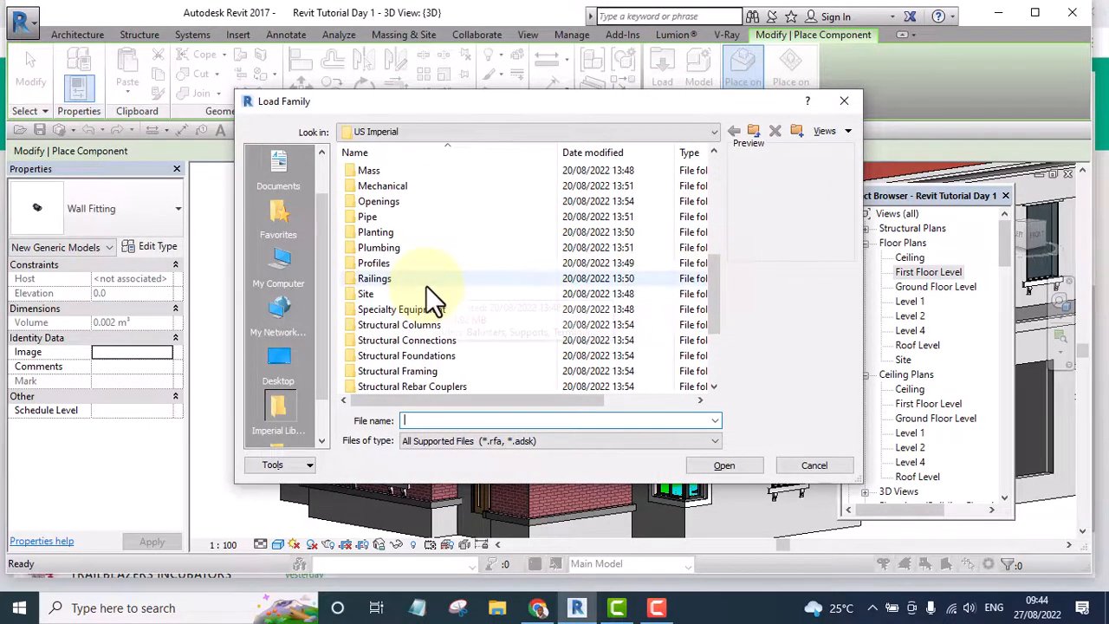
double_click(357, 276)
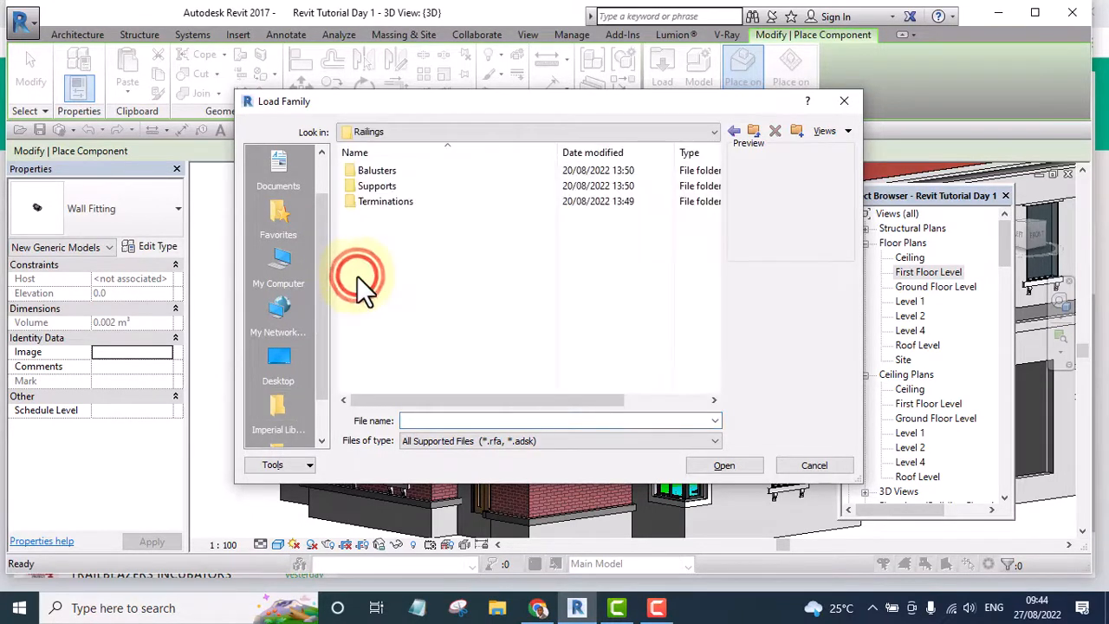
double_click(366, 169)
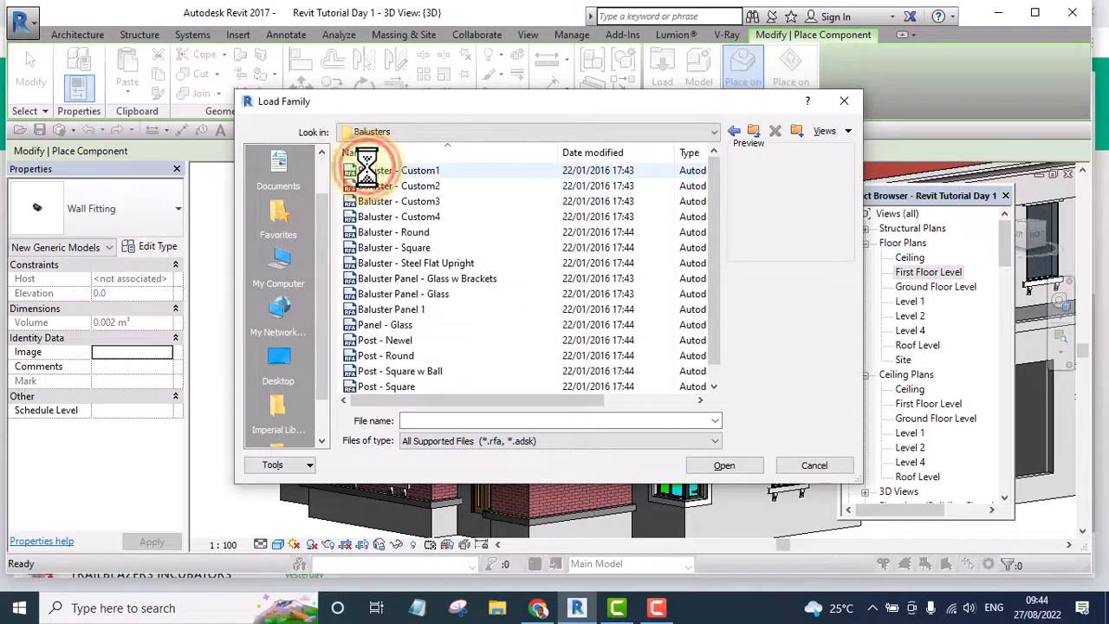
left_click(472, 279)
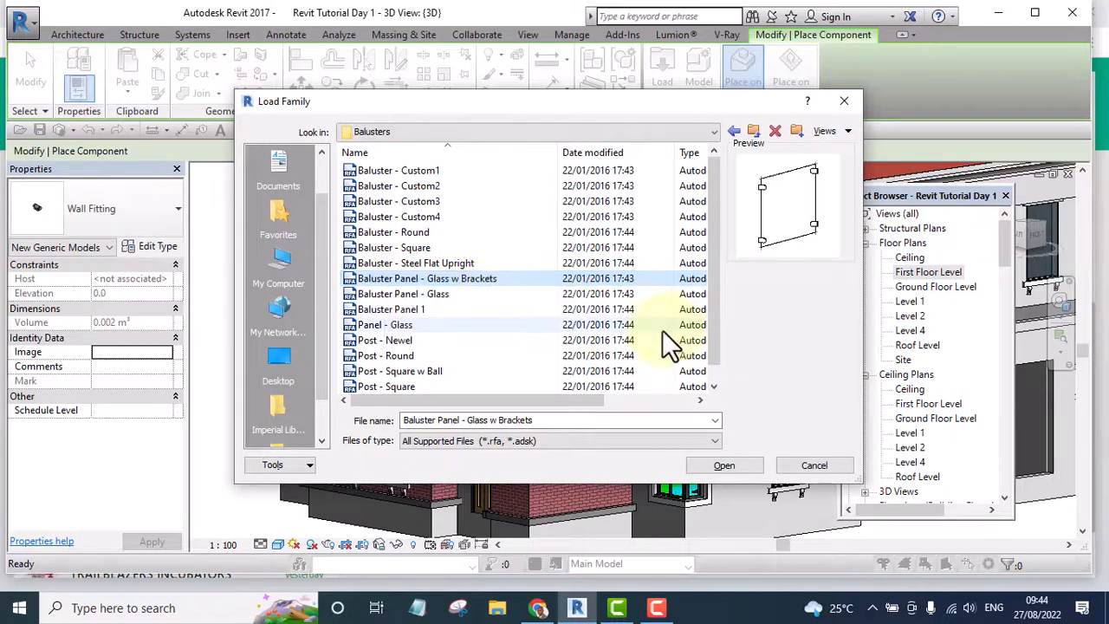
left_click(729, 466)
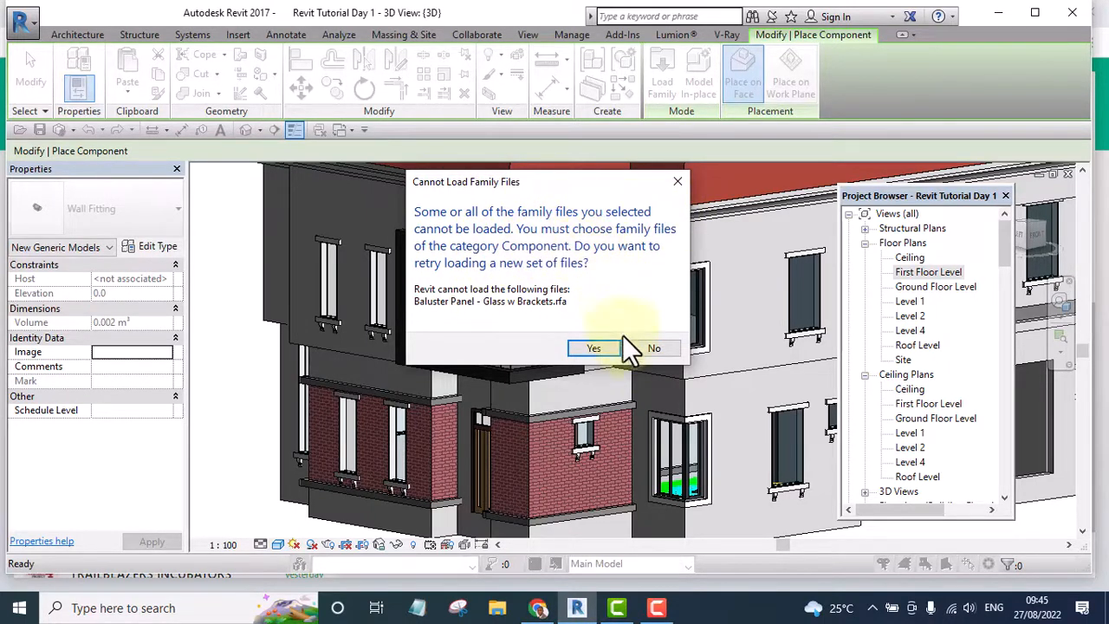
left_click(677, 181)
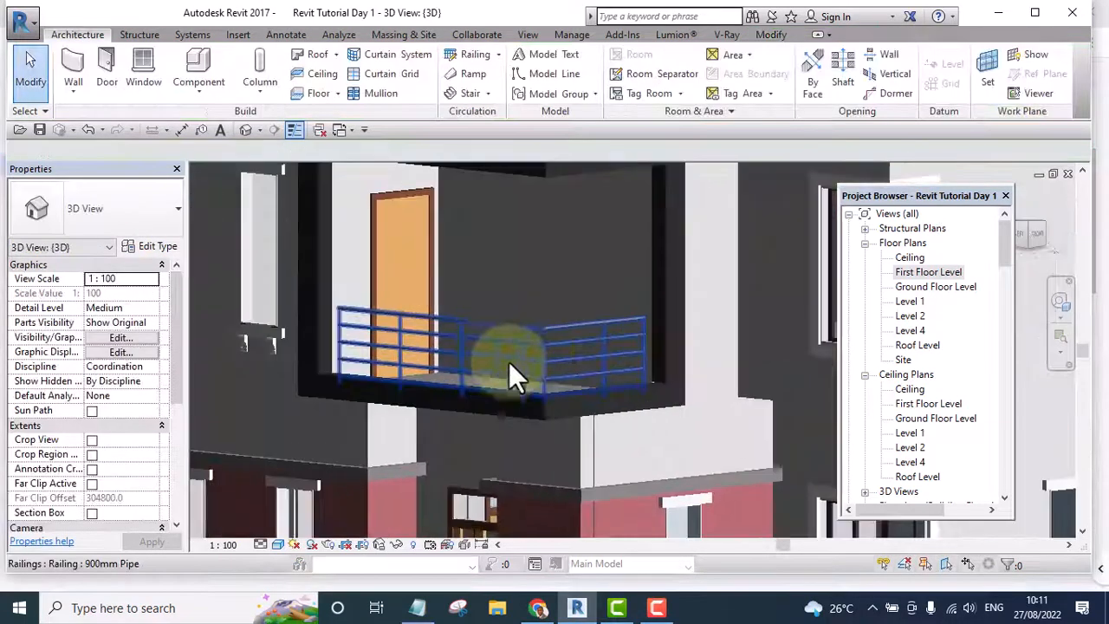
Change the corner balcony railing's type to 900mm Pipe vertica.
left_click(544, 349)
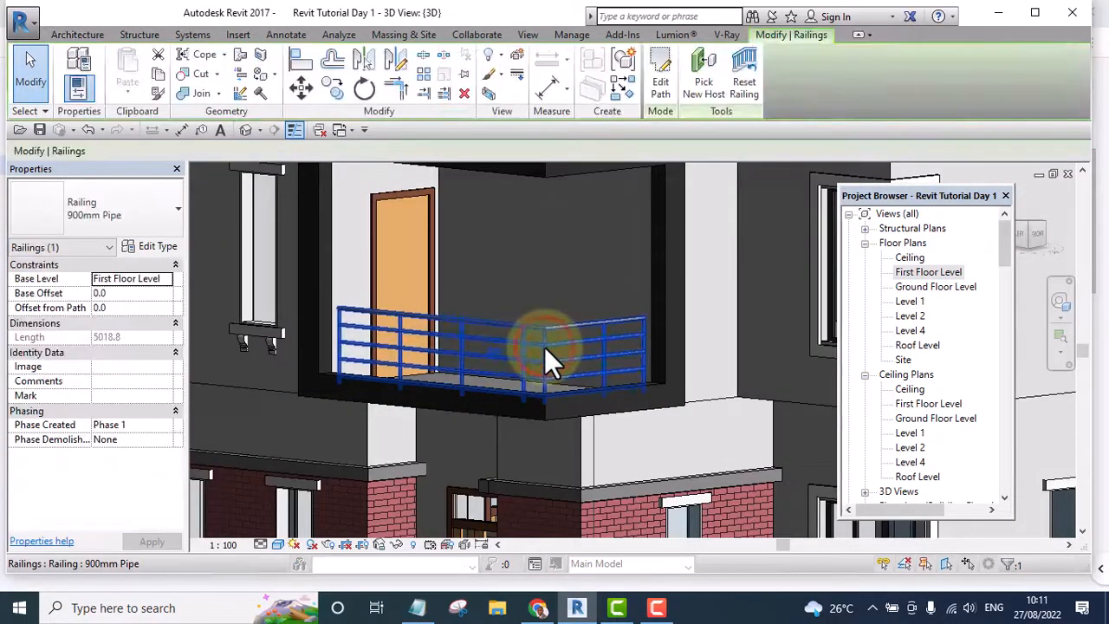
left_click(125, 208)
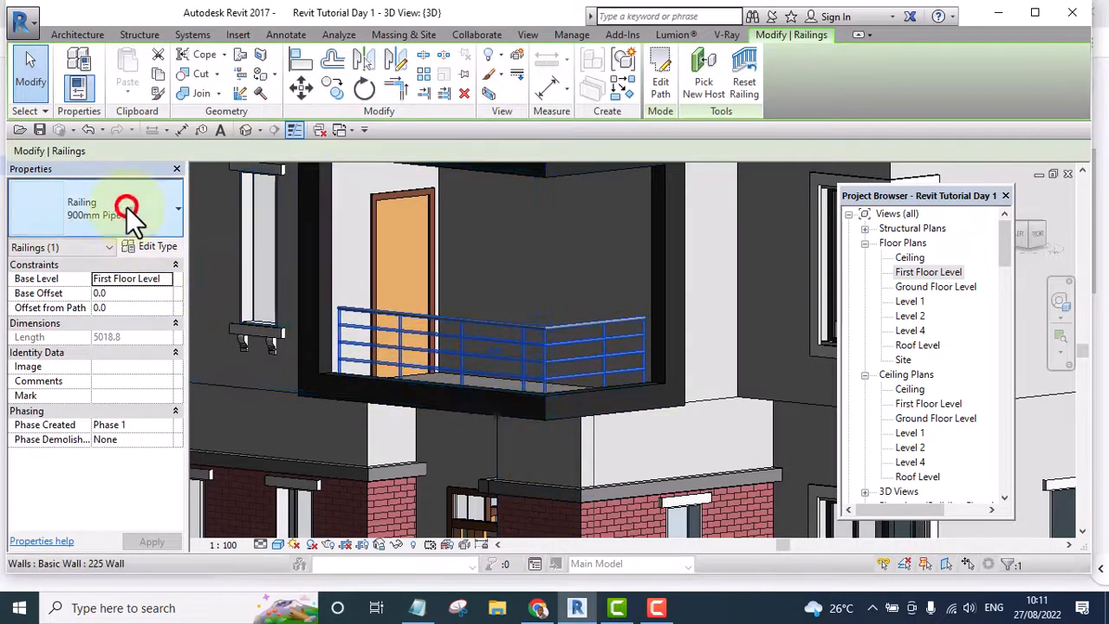
left_click(127, 208)
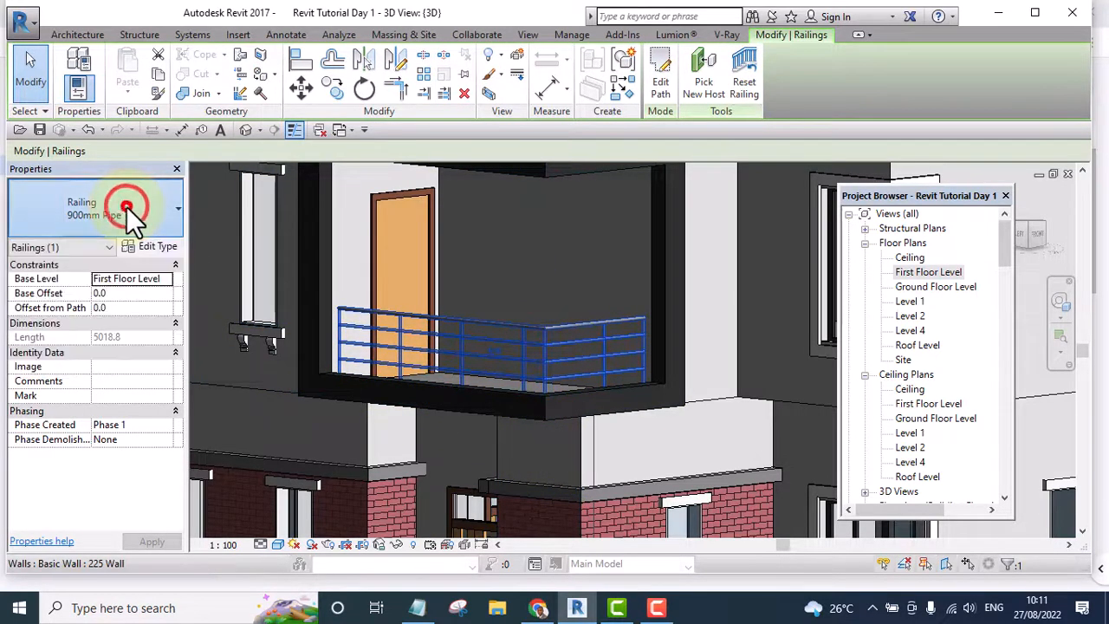
left_click(126, 208)
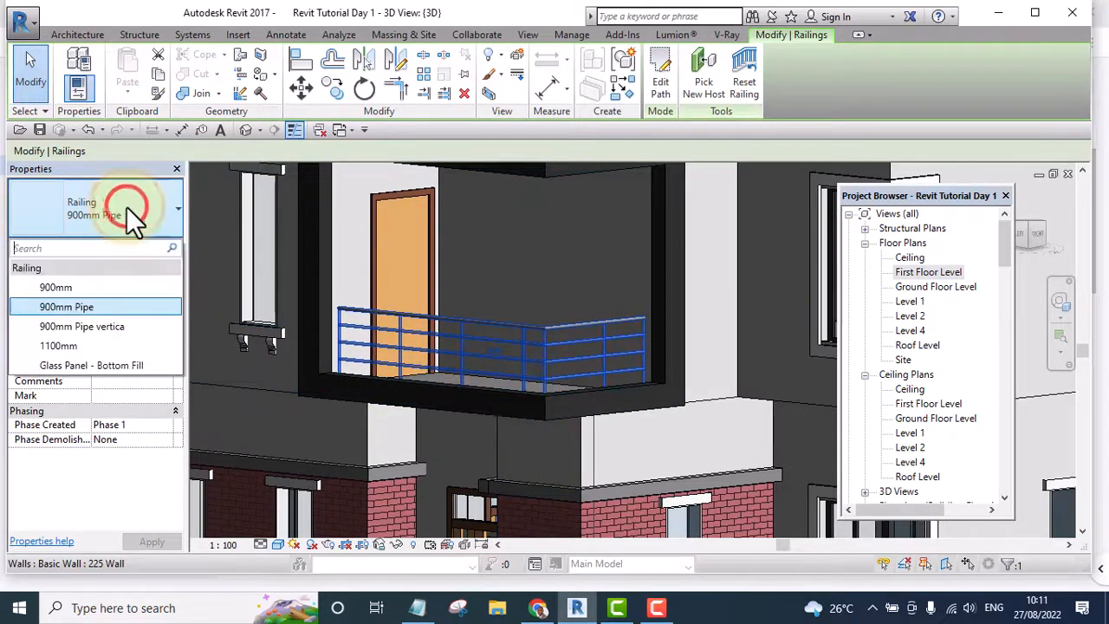
left_click(93, 332)
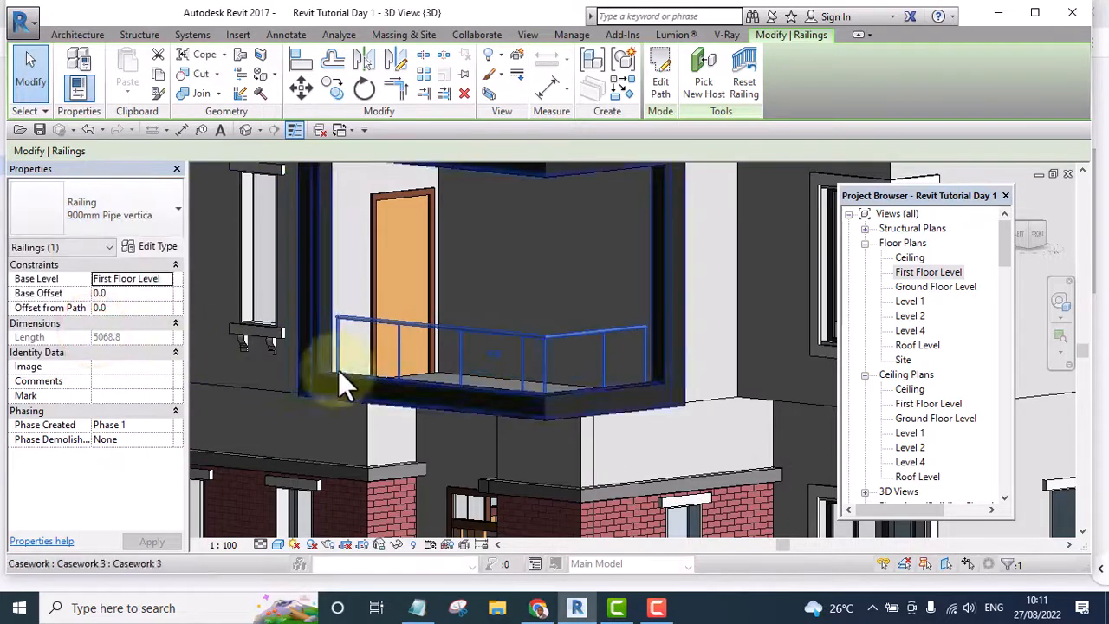
Examine the corner balcony railing's top rail, posts and bottom edge up close in the 3D view.
scroll(540, 376, "up", 6)
scroll(566, 371, "down", 5)
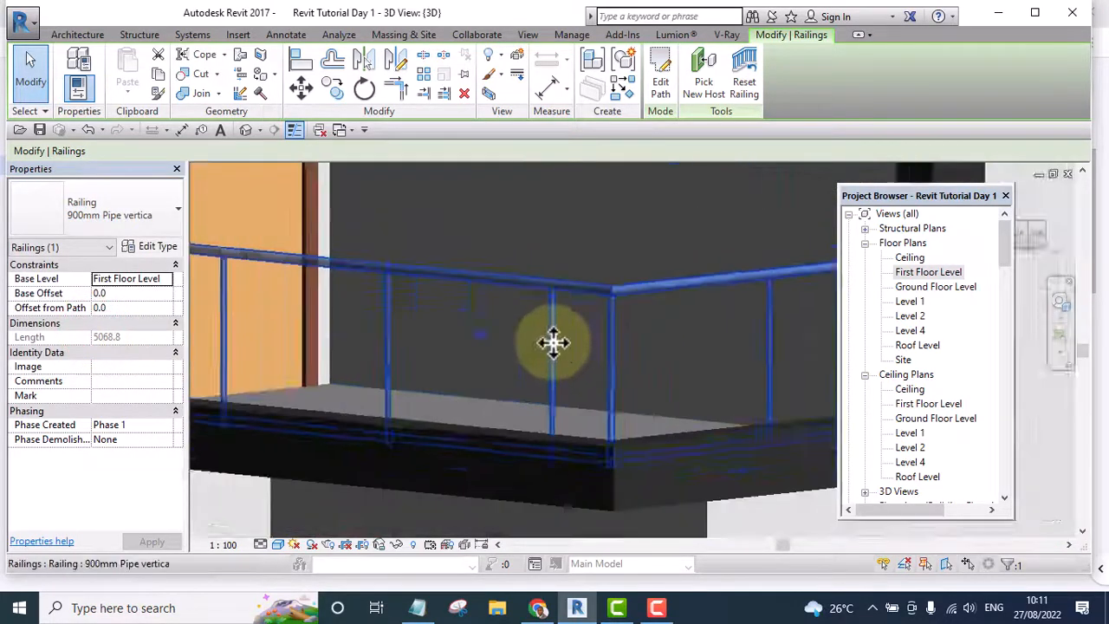
scroll(572, 355, "up", 2)
middle_click_drag(577, 362, 582, 437, "shift")
scroll(582, 437, "down", 4)
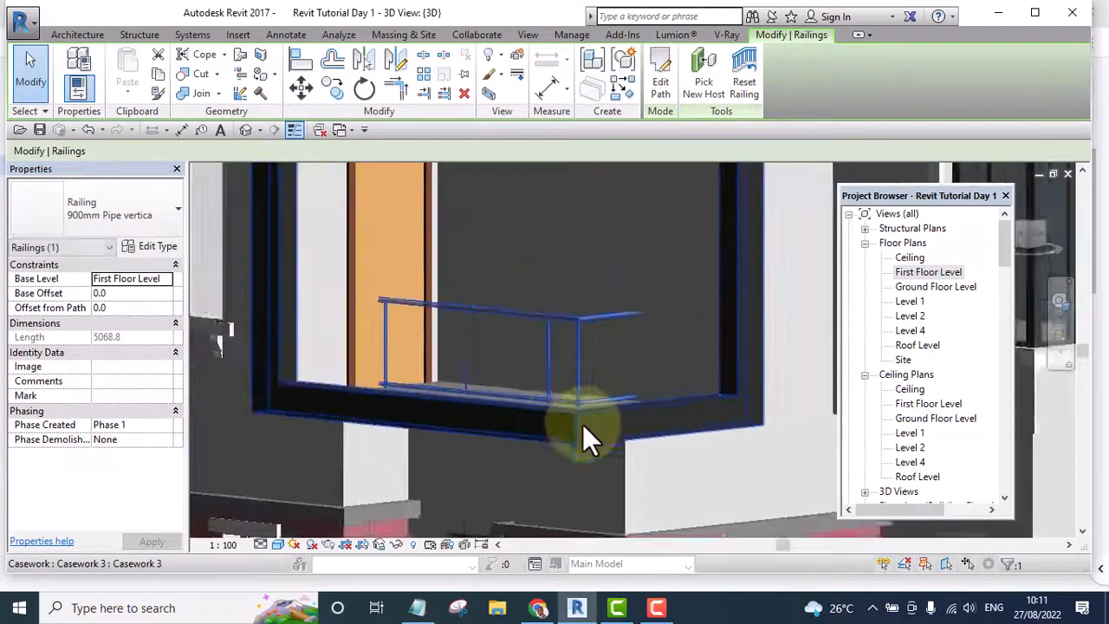
scroll(559, 398, "up", 3)
key("Escape")
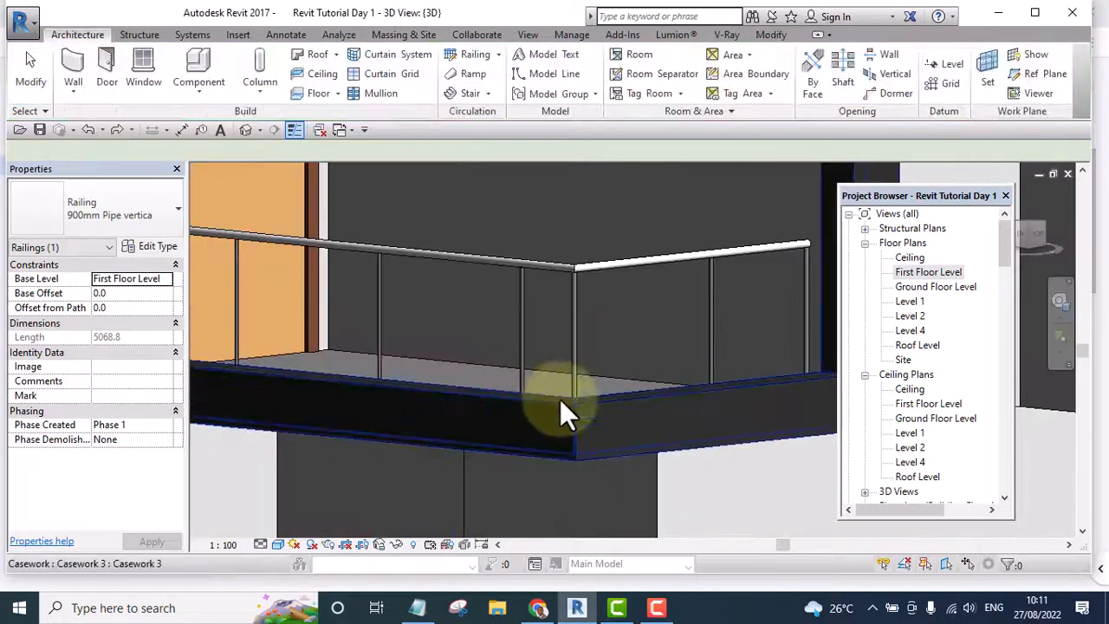
scroll(567, 368, "down", 3)
scroll(549, 347, "up", 2)
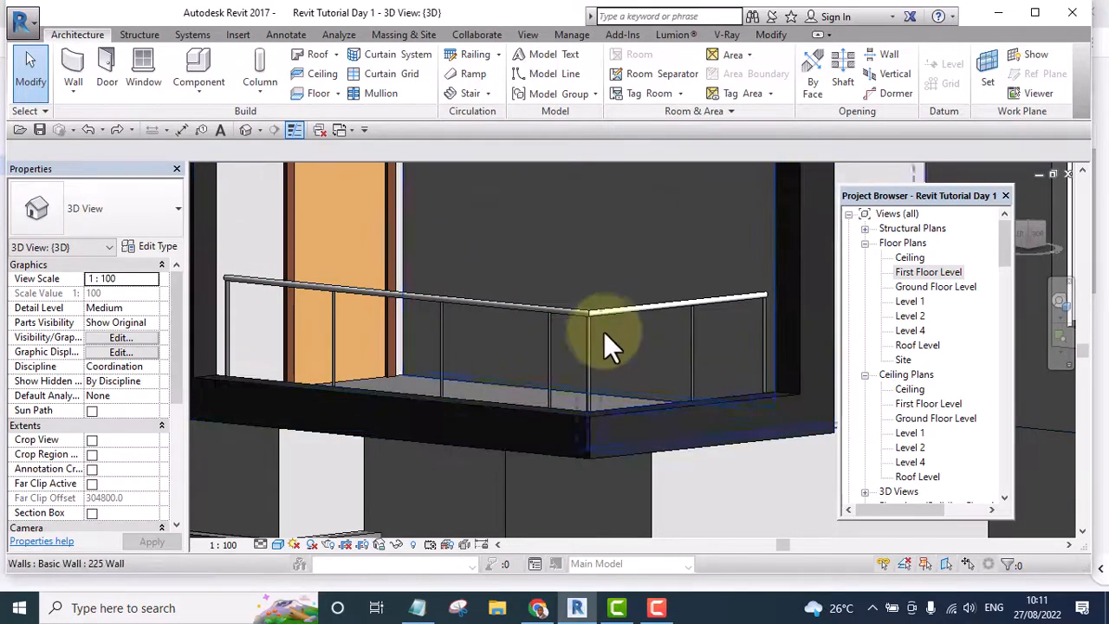
middle_click_drag(604, 332, 548, 316, "shift")
Duplicate the corner balcony railing's type under the name 900mm gass rail2.
left_click(548, 316)
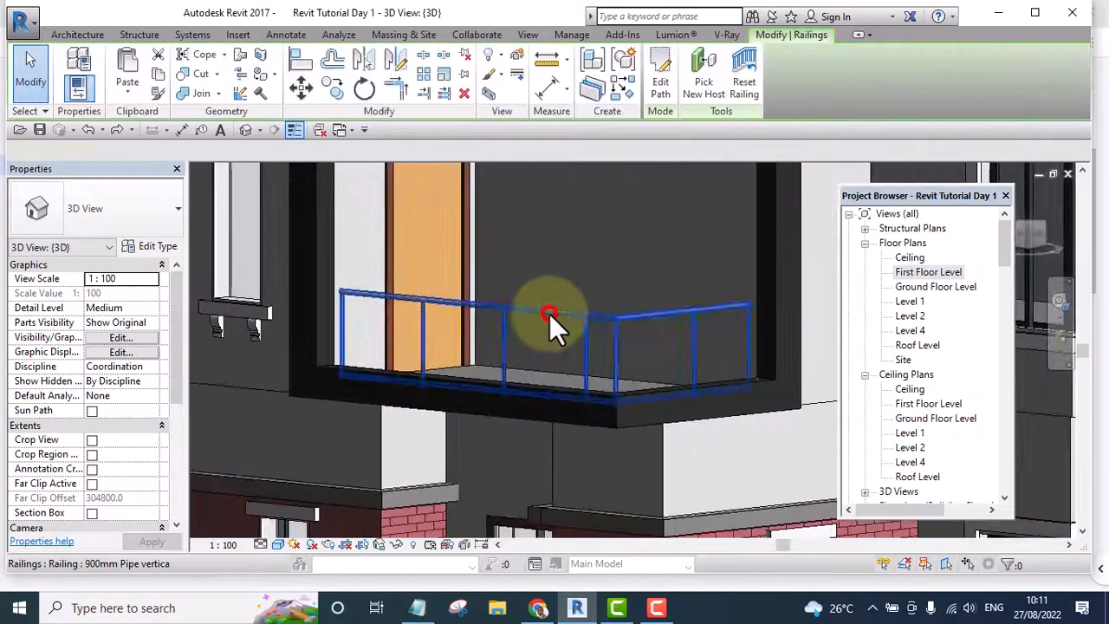
left_click(141, 248)
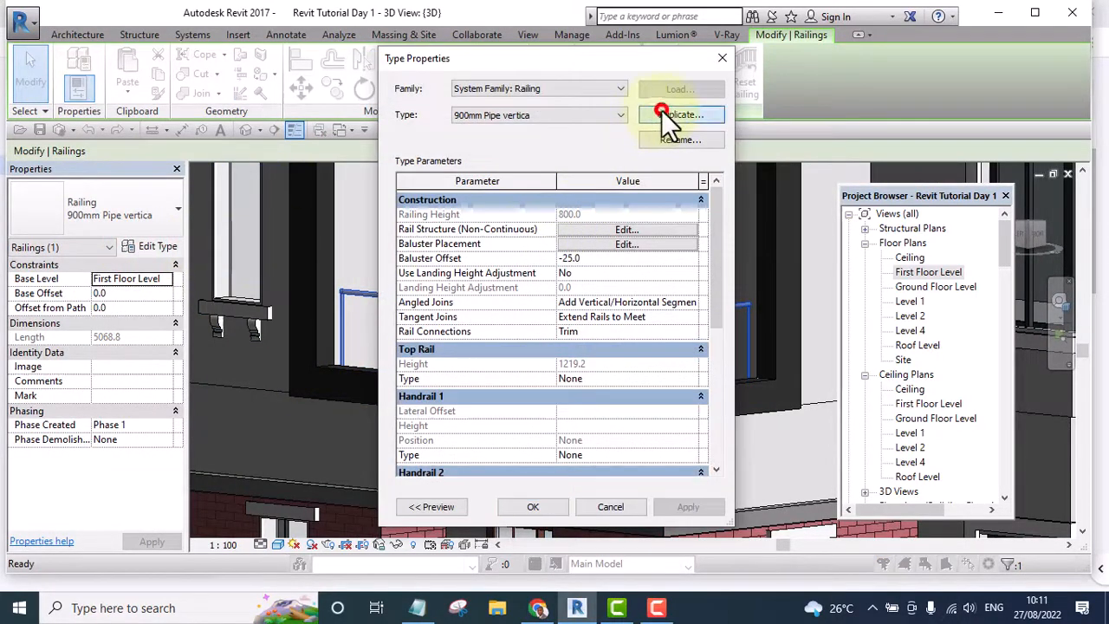
left_click(664, 115)
left_click_drag(588, 279, 536, 279)
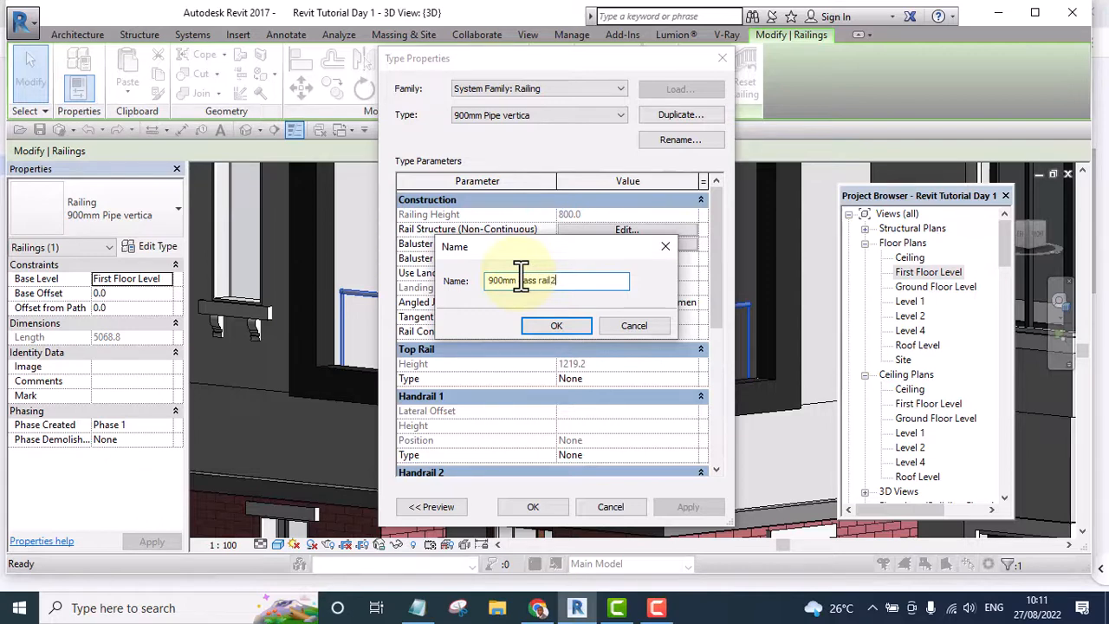
left_click(552, 326)
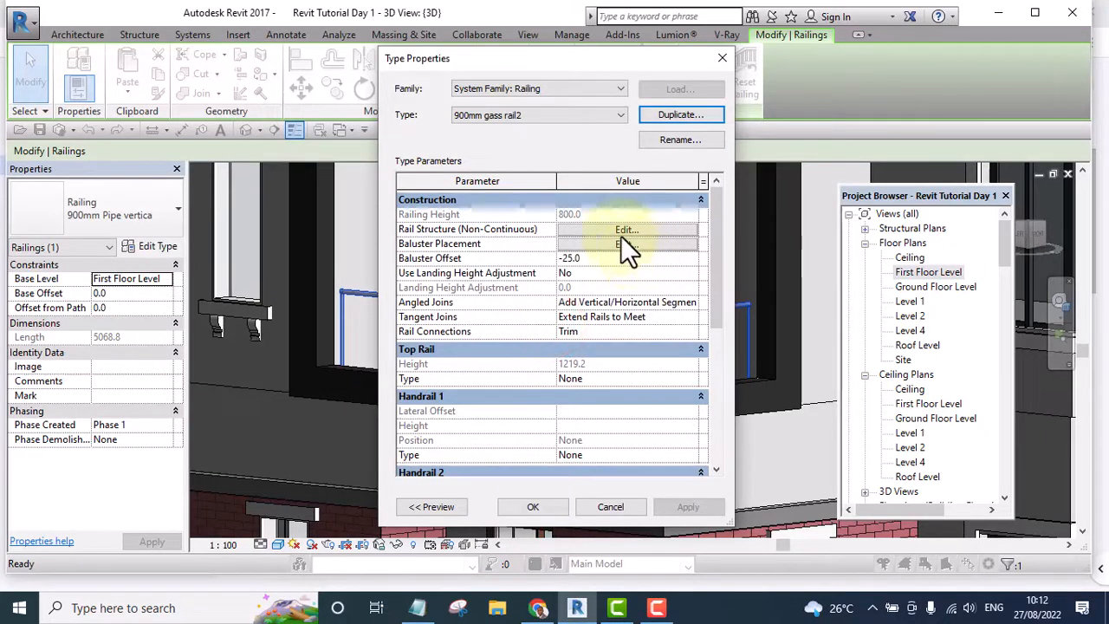
In the new type's non-continuous rail structure, set Rail 1's height to 900 and its material to HANDRAILS.
left_click(619, 229)
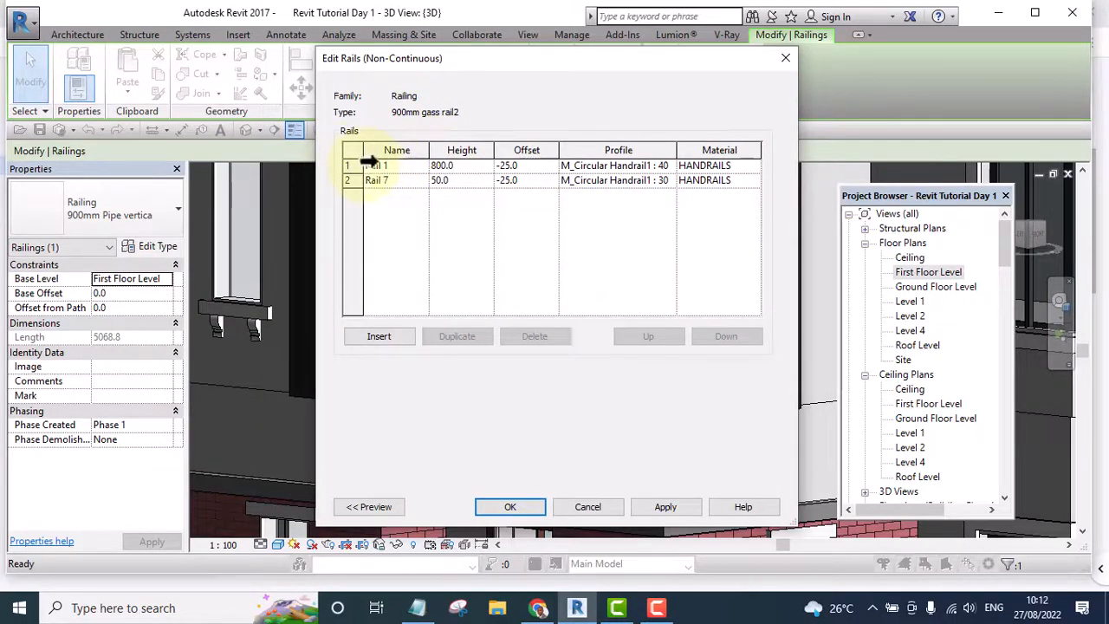
left_click(435, 165)
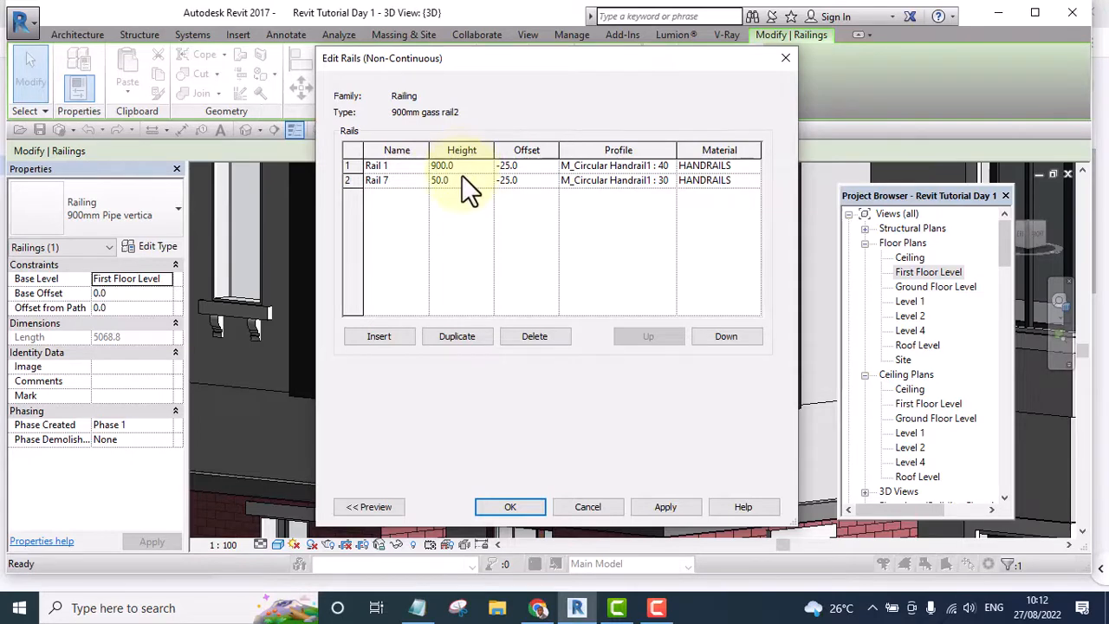
left_click(752, 165)
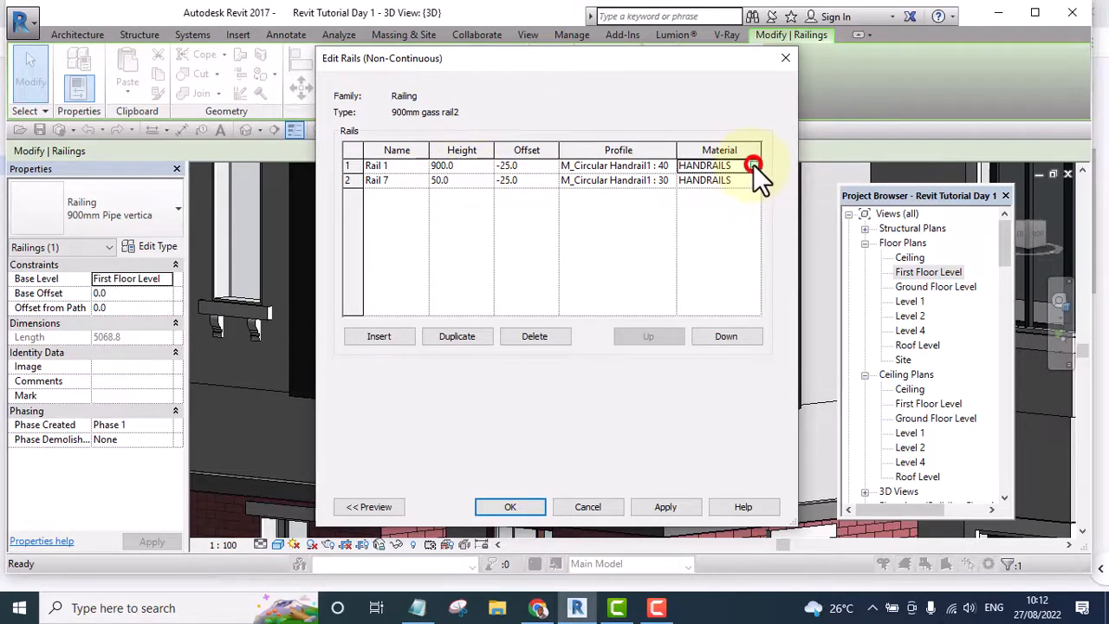
left_click(753, 164)
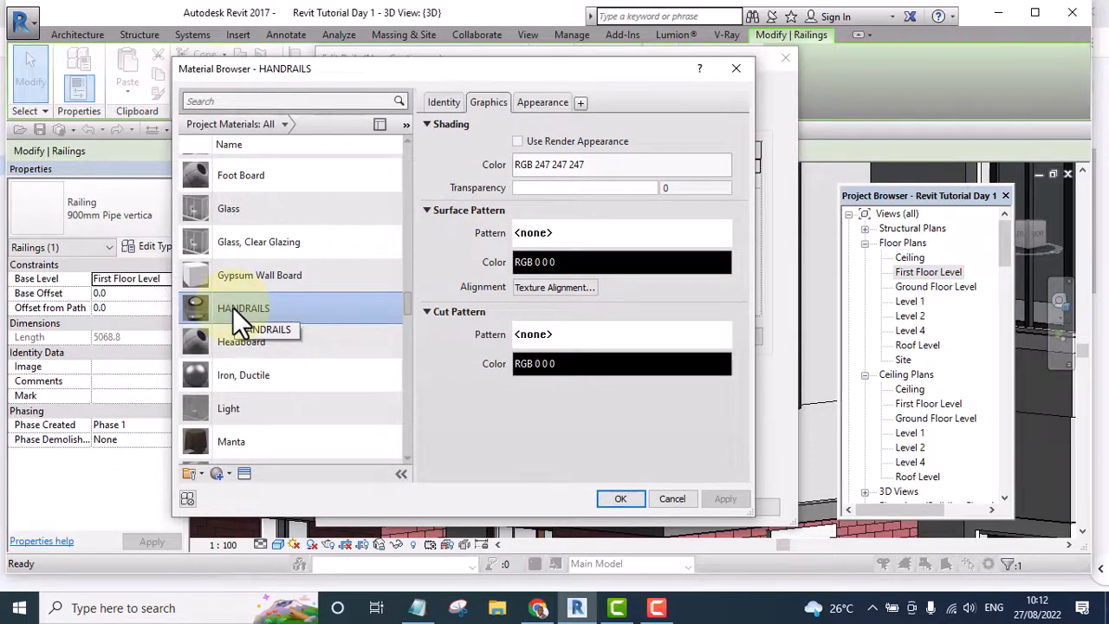
left_click(621, 497)
Assign the HANDRAILS material to Rail 7 and apply the rail structure and type changes to the railing.
left_click(751, 178)
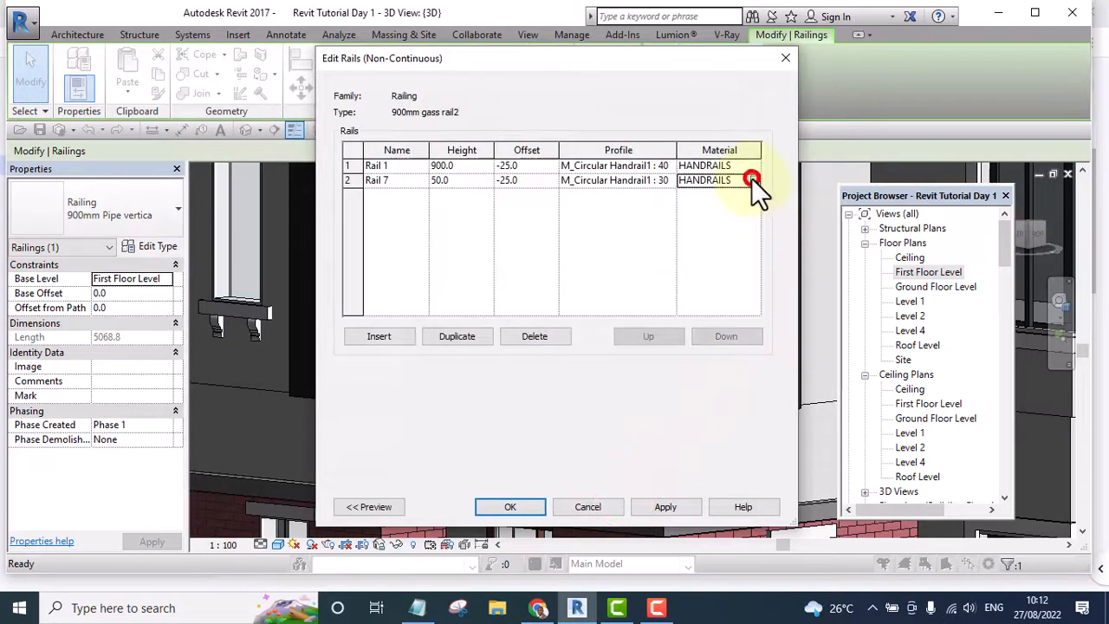
left_click(754, 179)
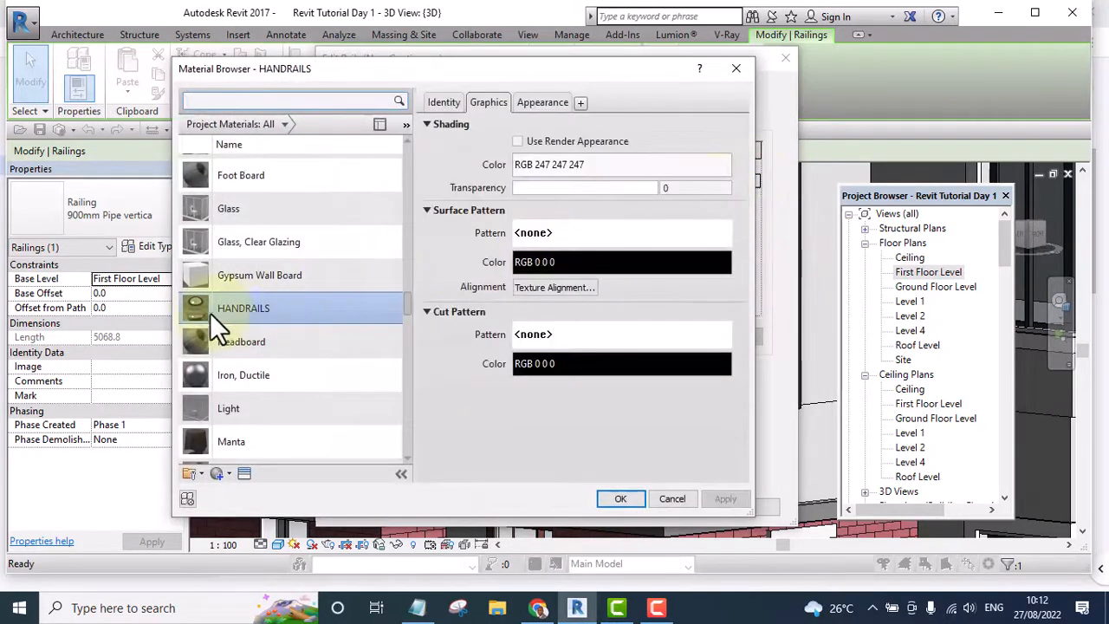
left_click(221, 310)
left_click(616, 494)
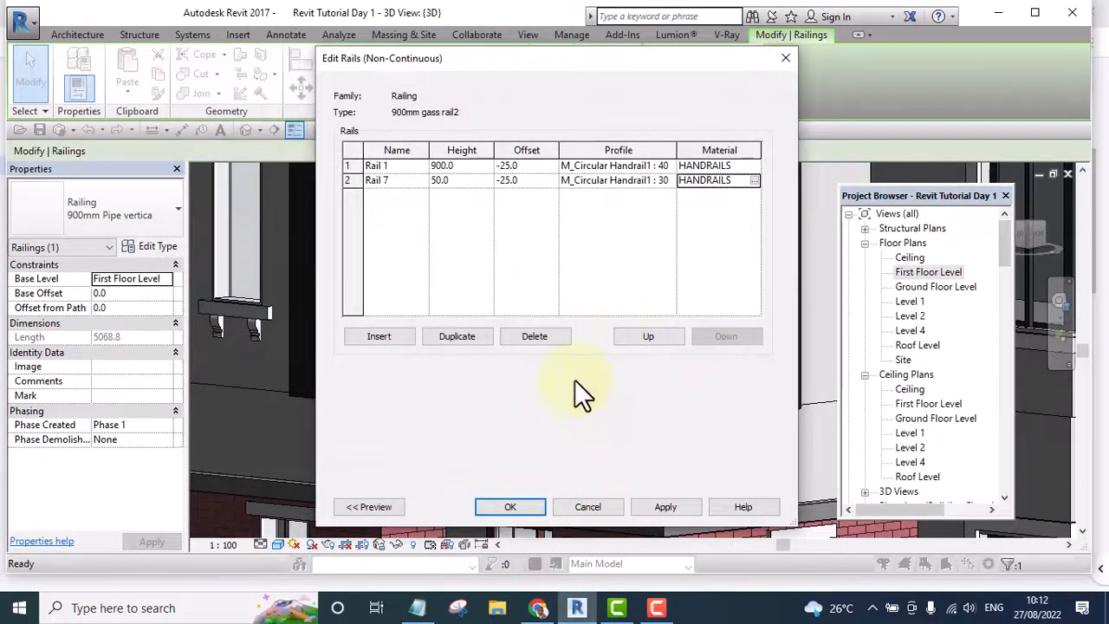
left_click(656, 505)
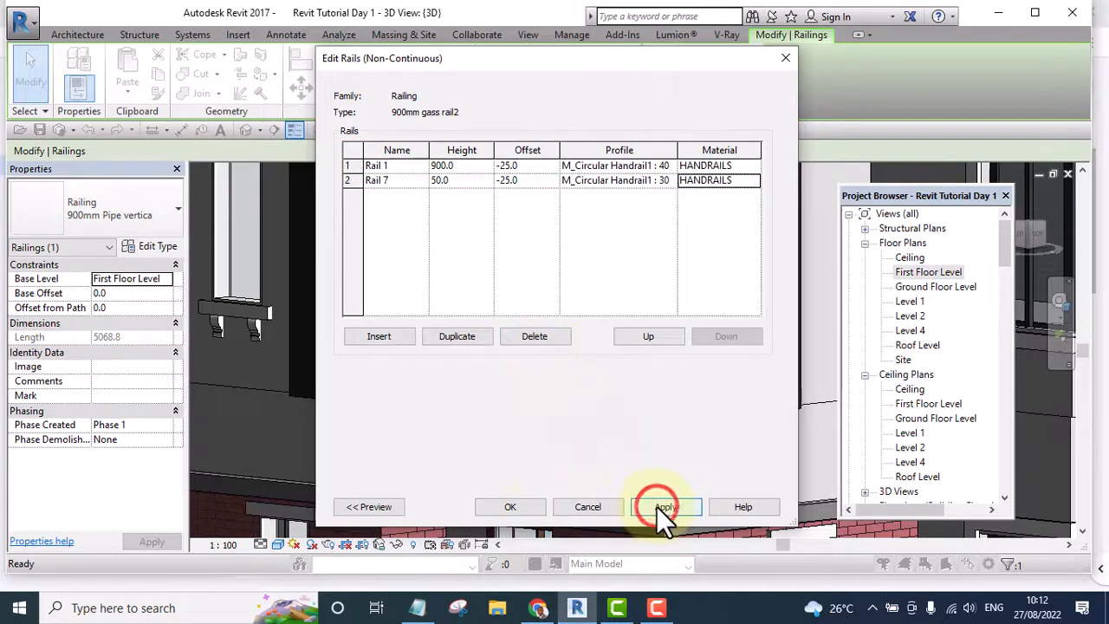
left_click(516, 507)
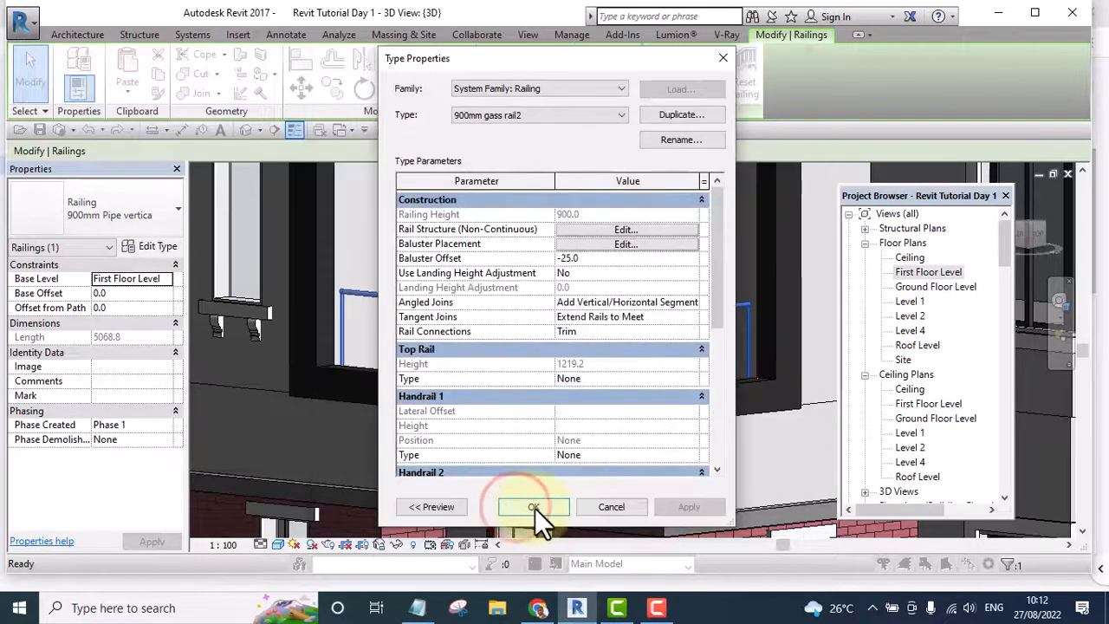
left_click(535, 507)
Examine the modified railing on the corner balcony, both against the whole house and close up.
scroll(606, 316, "up", 4)
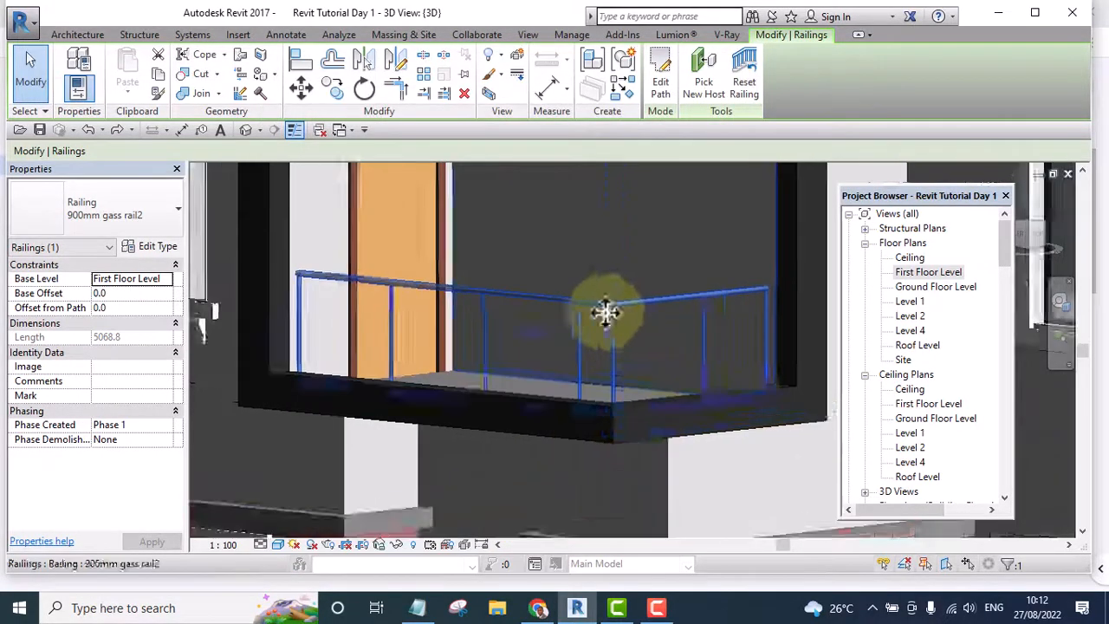
scroll(605, 355, "down", 5)
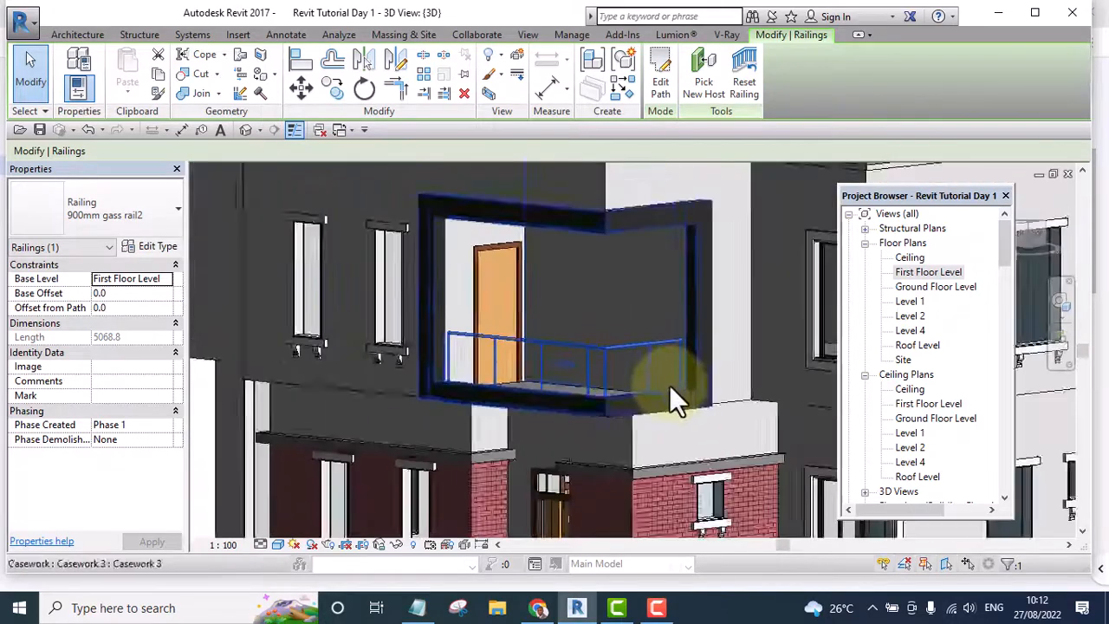
scroll(478, 394, "down", 5)
left_click(341, 330)
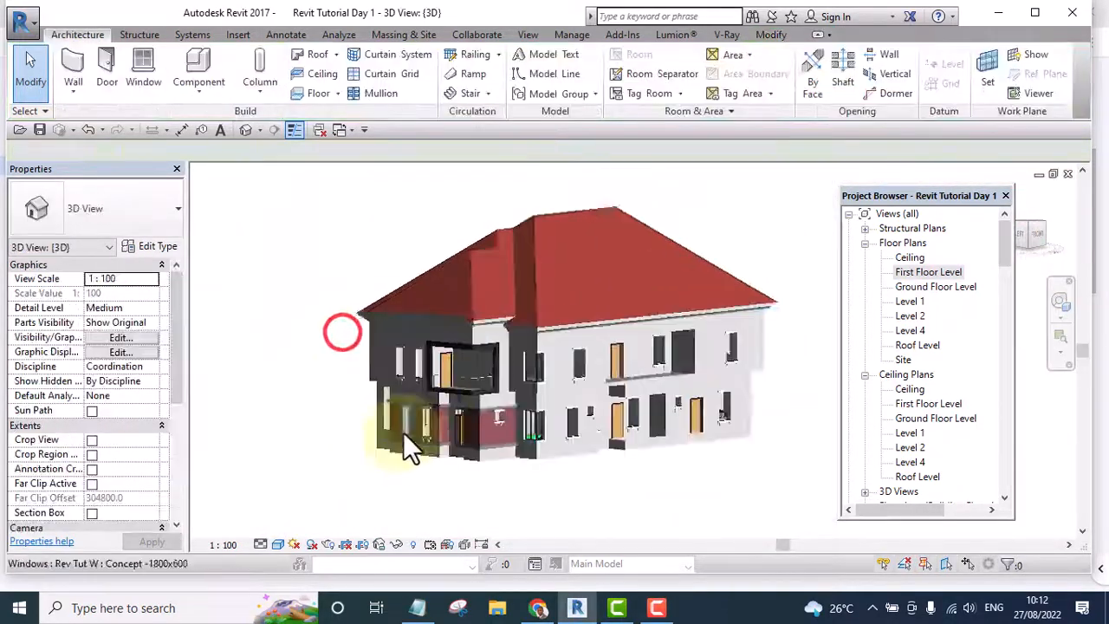
scroll(531, 346, "up", 4)
scroll(531, 342, "up", 5)
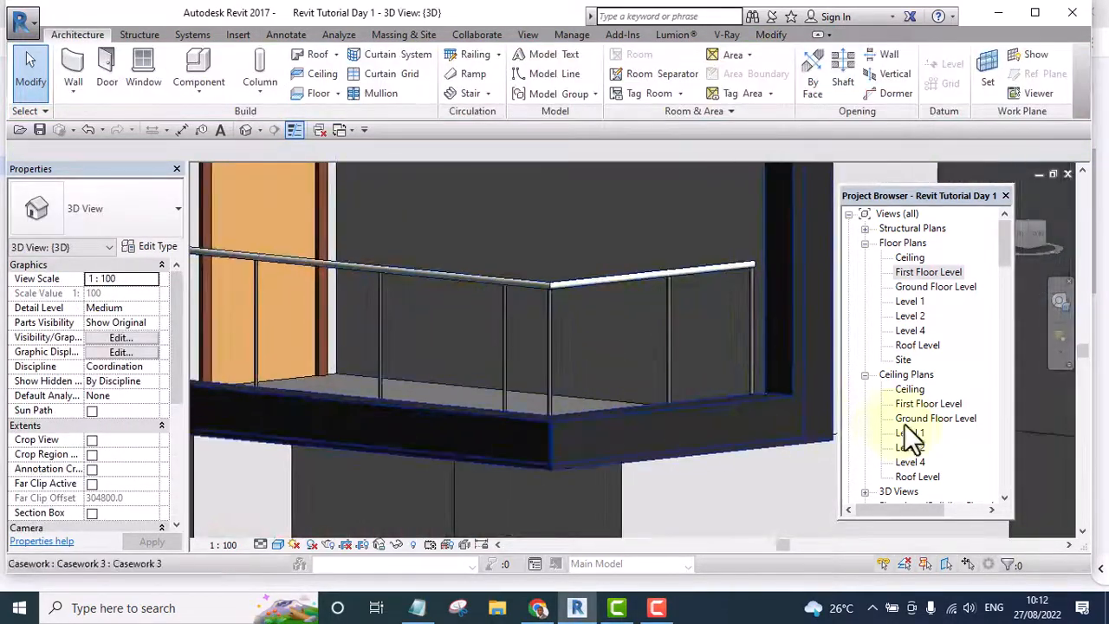
In the Approach View elevation, nudge the corner balcony railing upward until its base offset is 160.
scroll(953, 363, "down", 3)
scroll(944, 389, "down", 2)
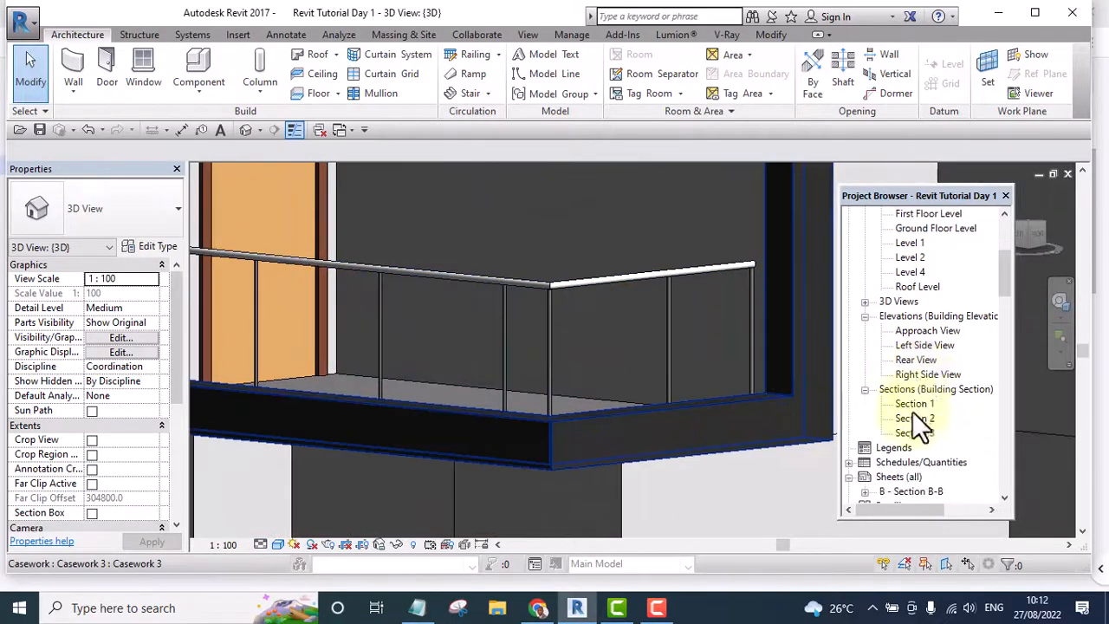
double_click(916, 329)
scroll(642, 392, "up", 6)
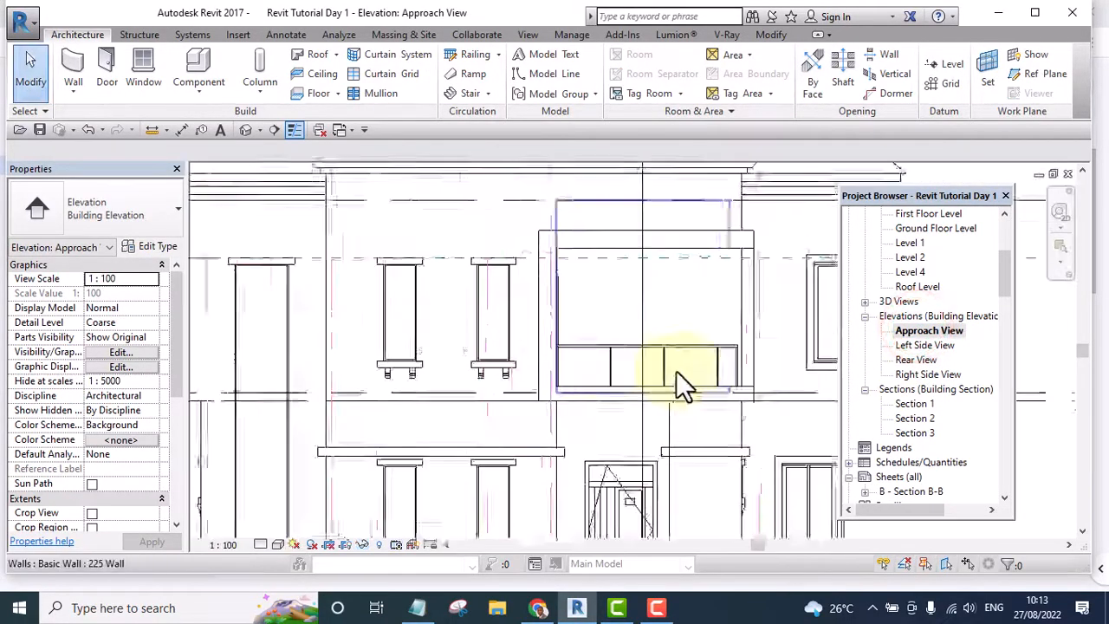
left_click(671, 331)
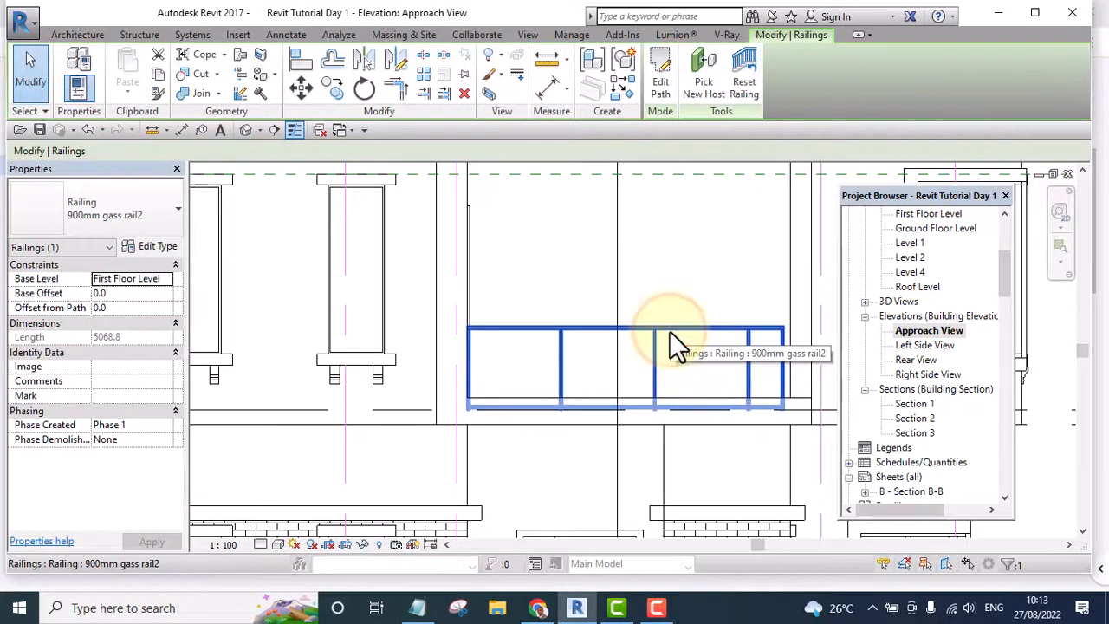
key("Up")
key("Up")
key("Up")
key("Up")
key("Up")
key("Up")
key("Up")
key("Up")
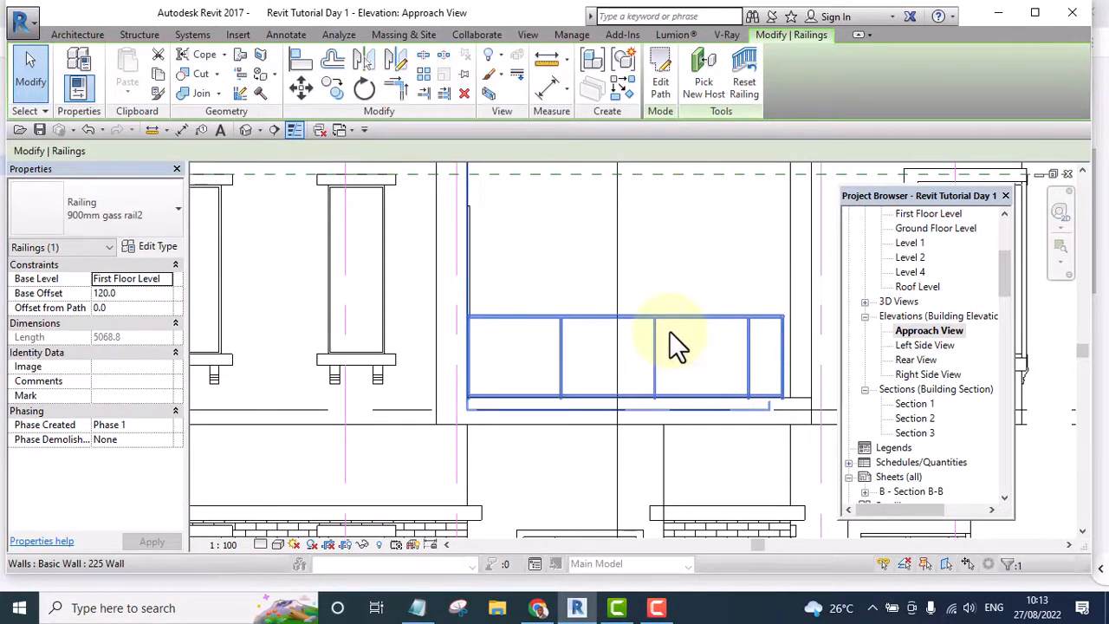
key("Up")
key("Up")
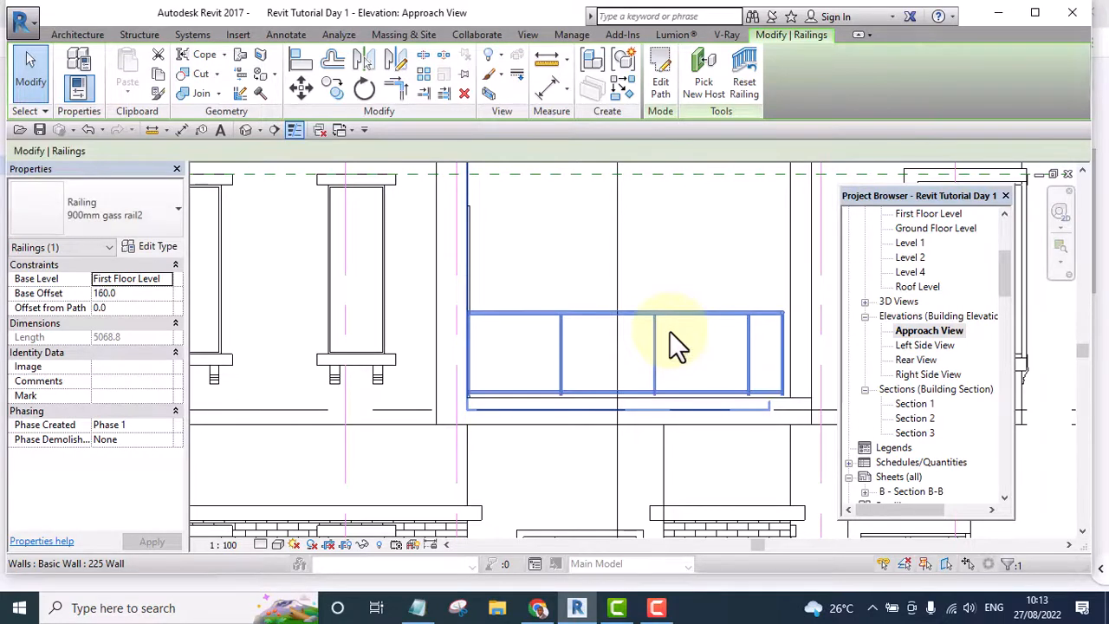
scroll(676, 344, "down", 5)
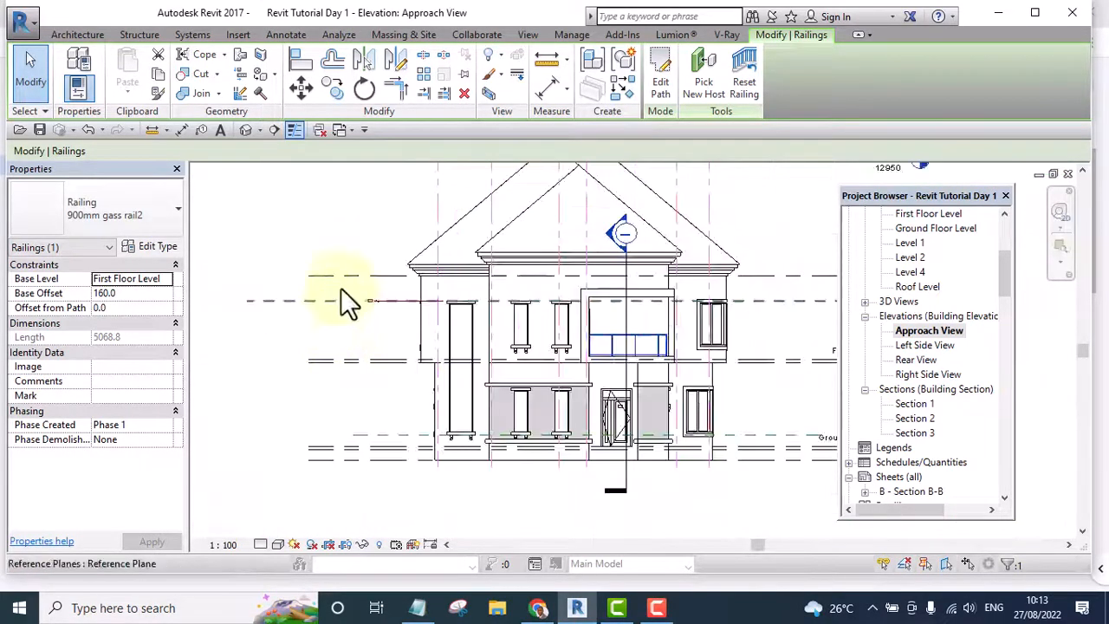
left_click(358, 227)
In the 900mm gass rail2 type's baluster placement, set the regular baluster's family to Glass Panel w fixings and apply the type changes.
scroll(611, 351, "up", 3)
left_click(600, 315)
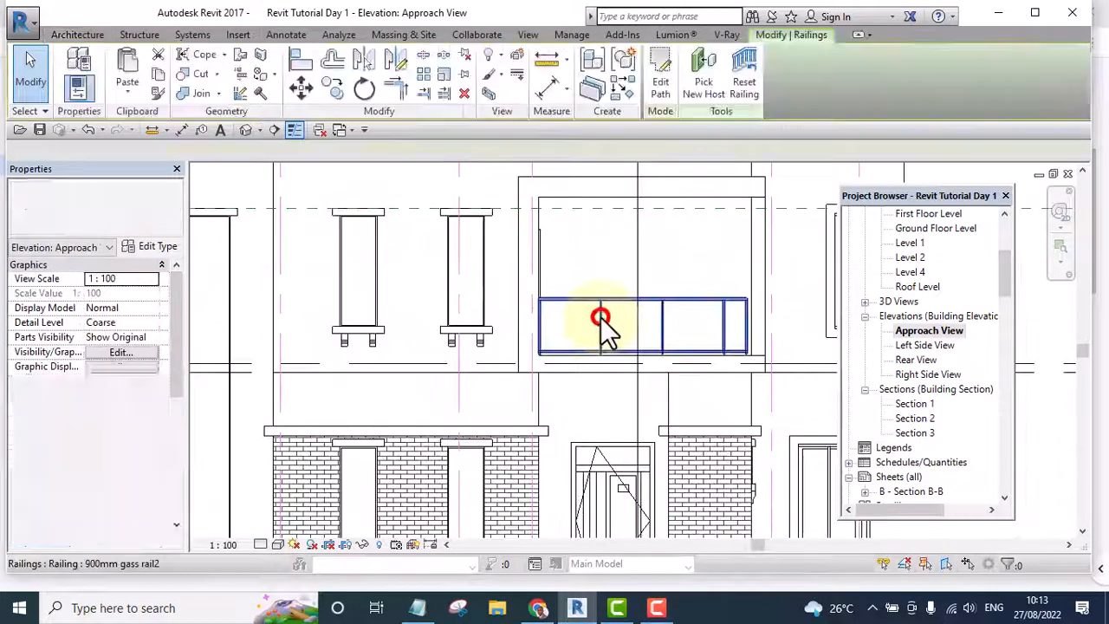
left_click(160, 247)
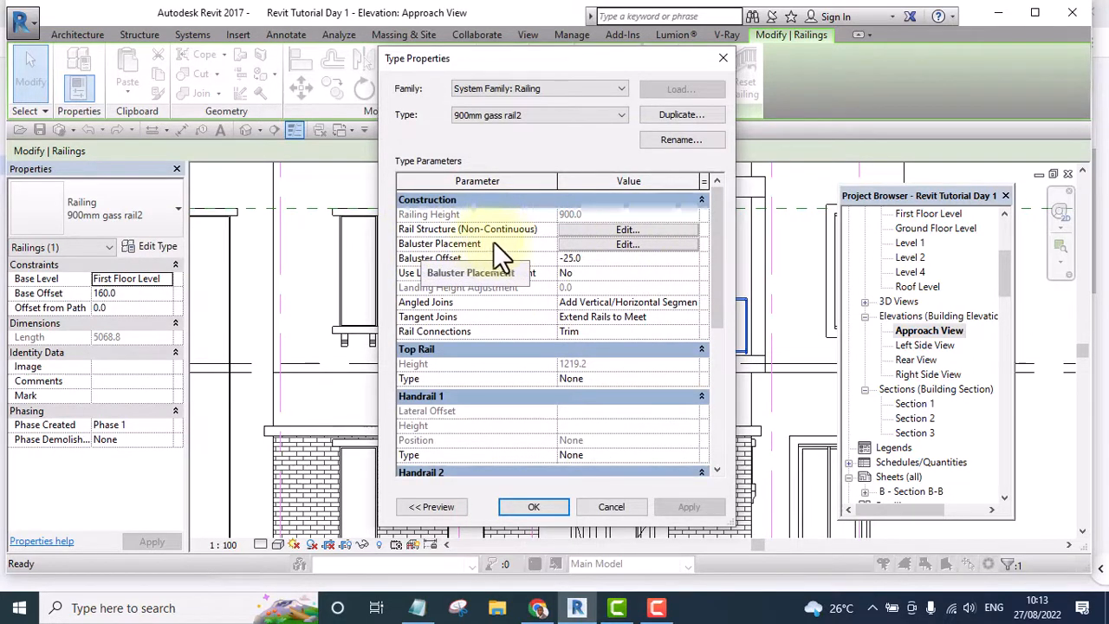
left_click(627, 244)
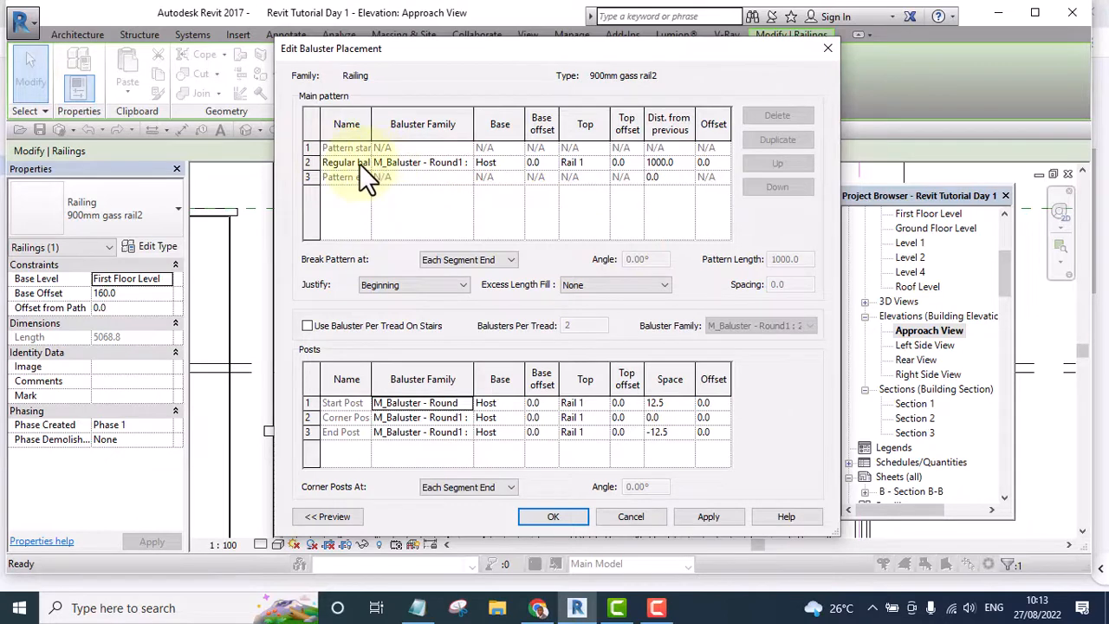
left_click_drag(373, 124, 397, 120)
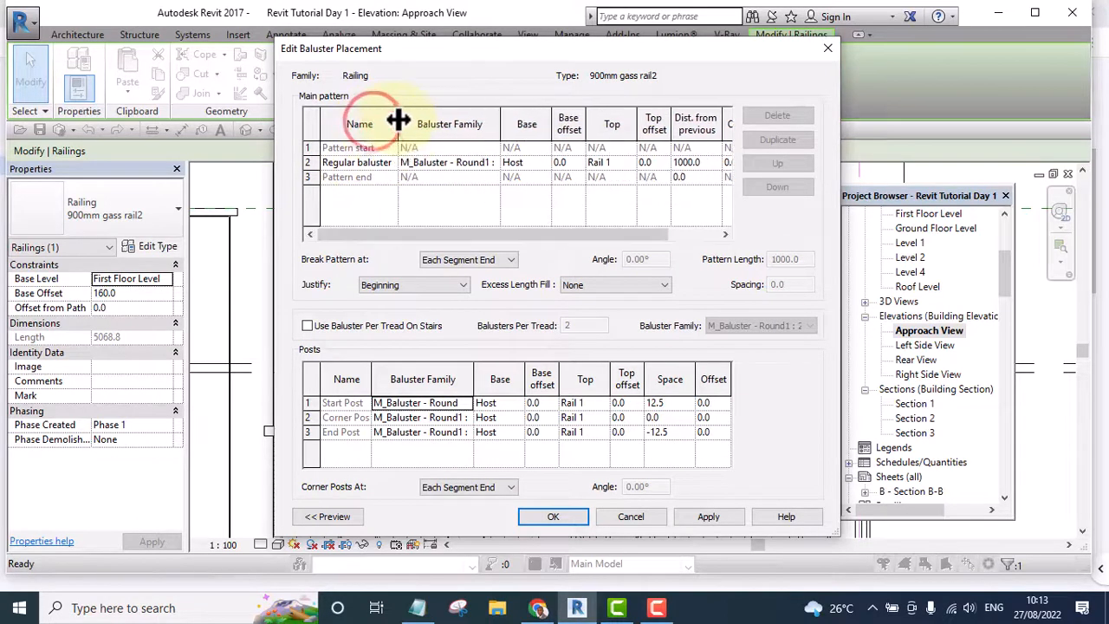
left_click(491, 162)
left_click(492, 162)
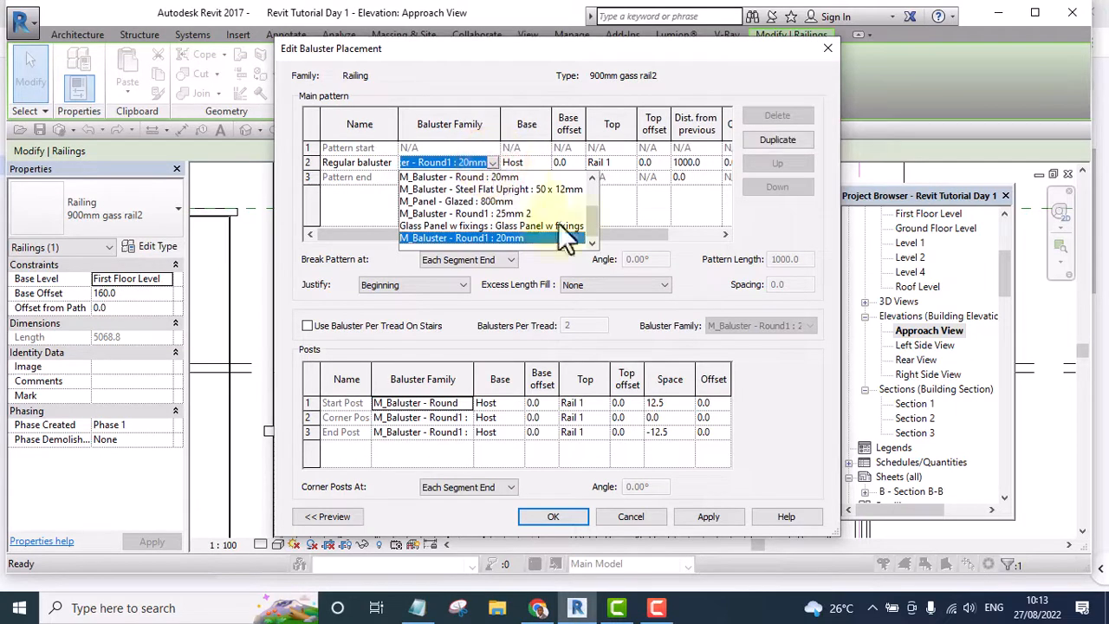
left_click(510, 226)
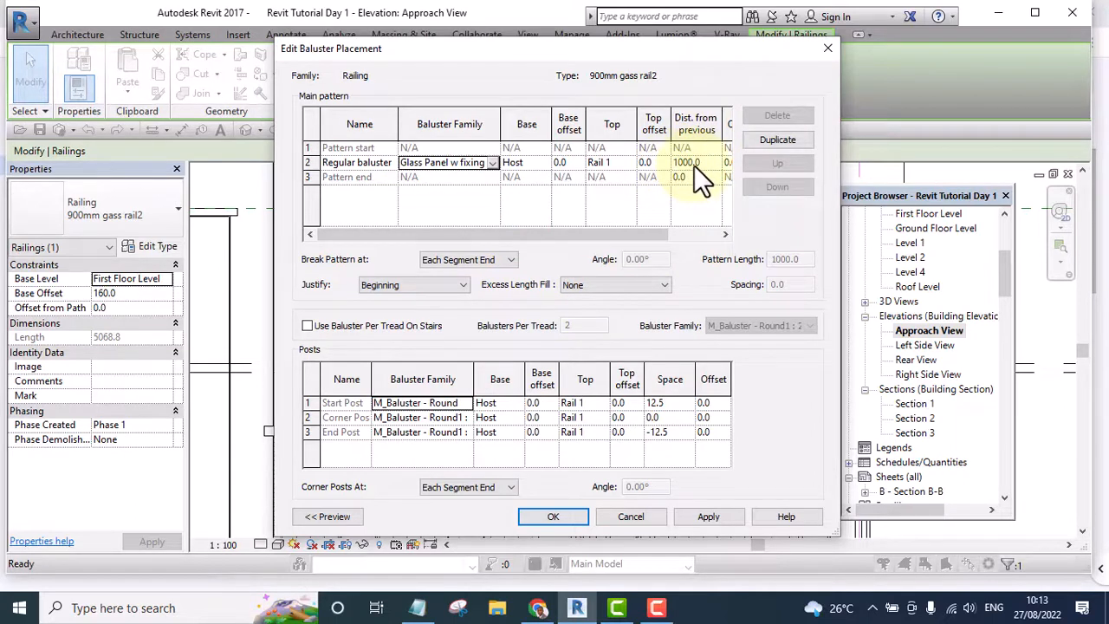
left_click_drag(640, 235, 534, 244)
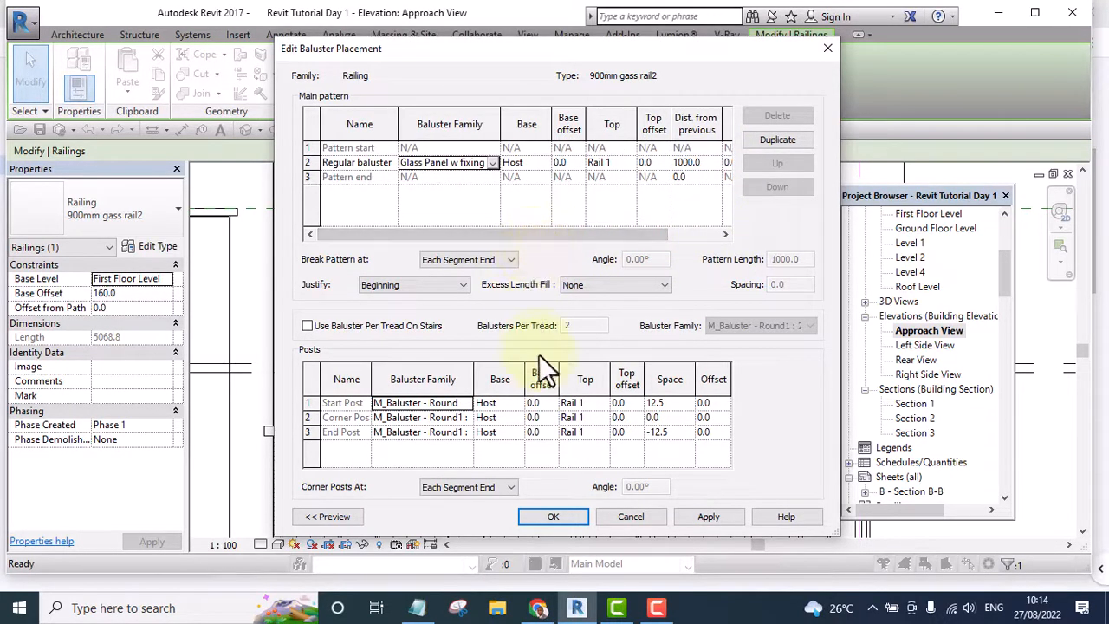
left_click(545, 517)
left_click(536, 507)
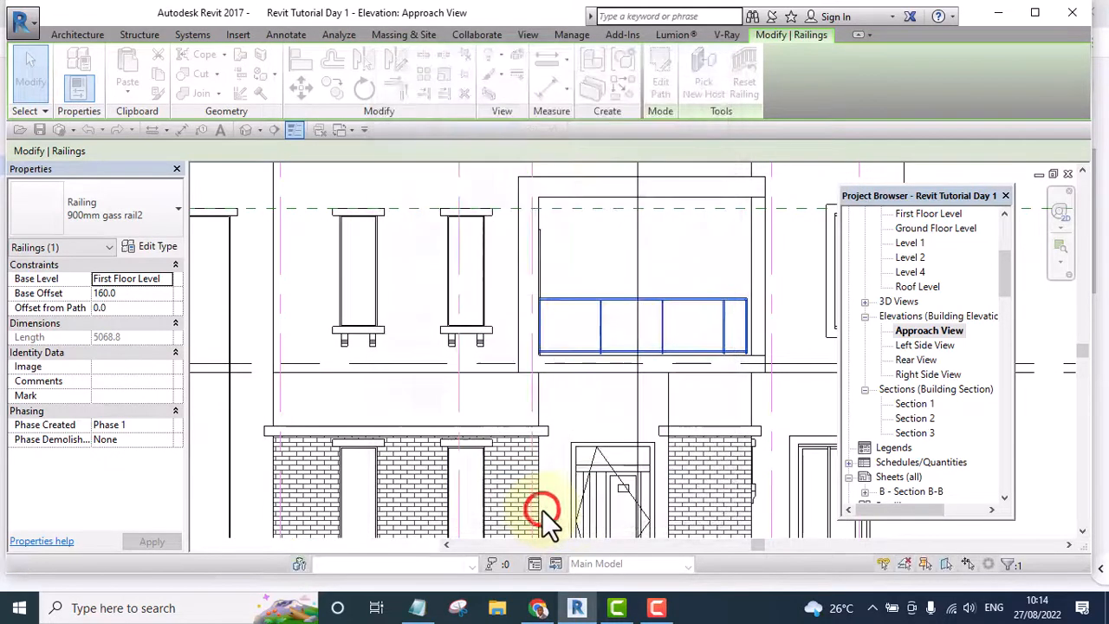
Check the balcony railing's panels in elevation and return to the default 3D view, saving the project.
scroll(526, 378, "down", 3)
scroll(526, 379, "down", 1)
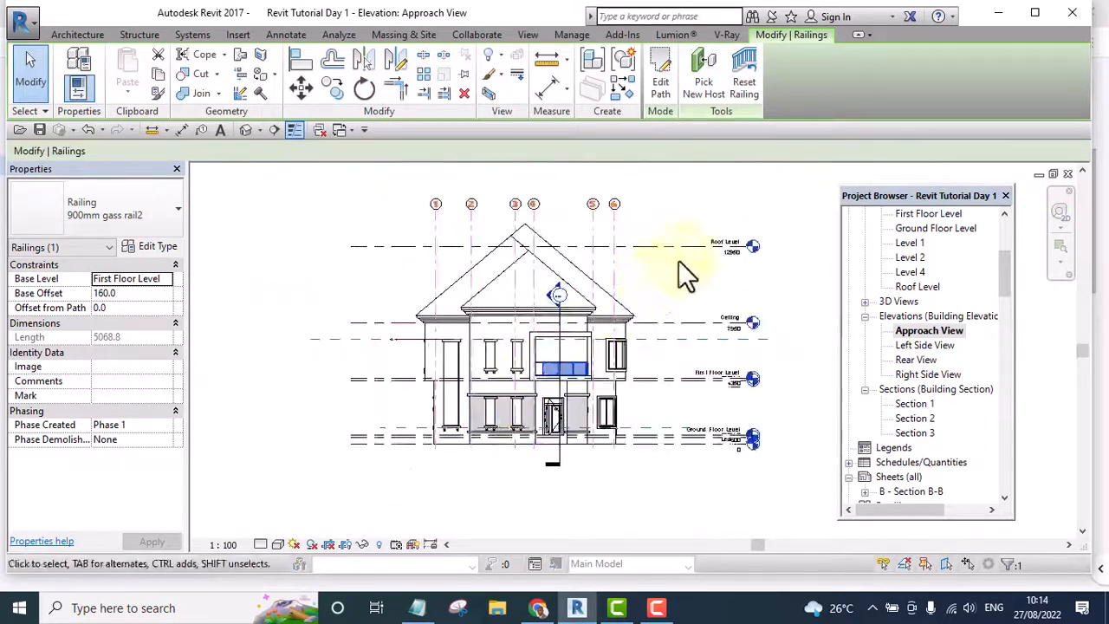
left_click(681, 252)
scroll(577, 401, "up", 5)
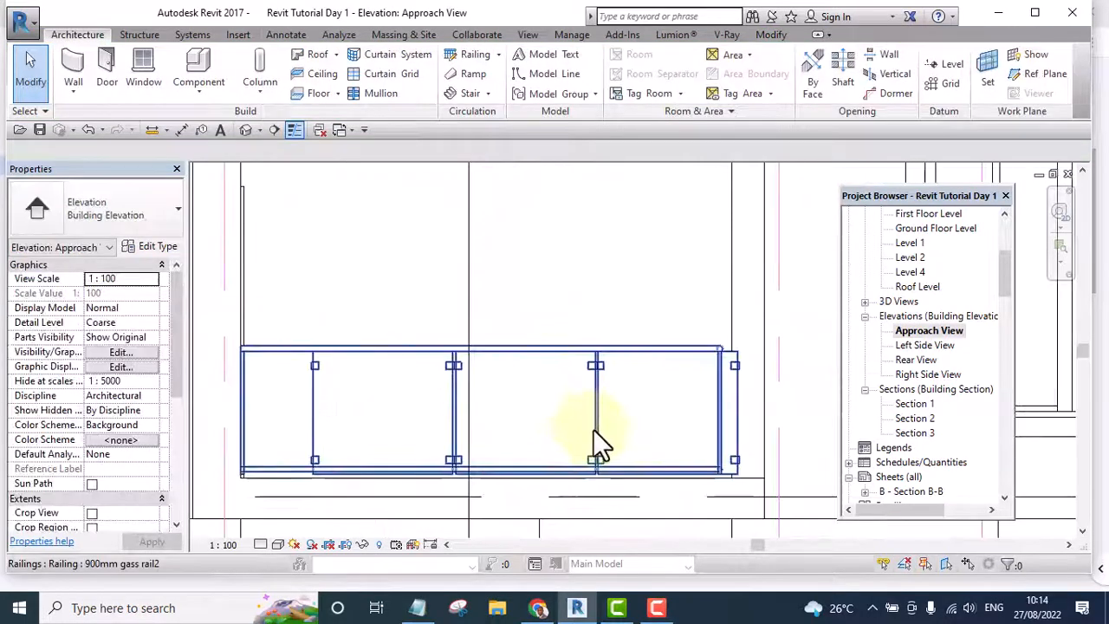
scroll(477, 387, "down", 2)
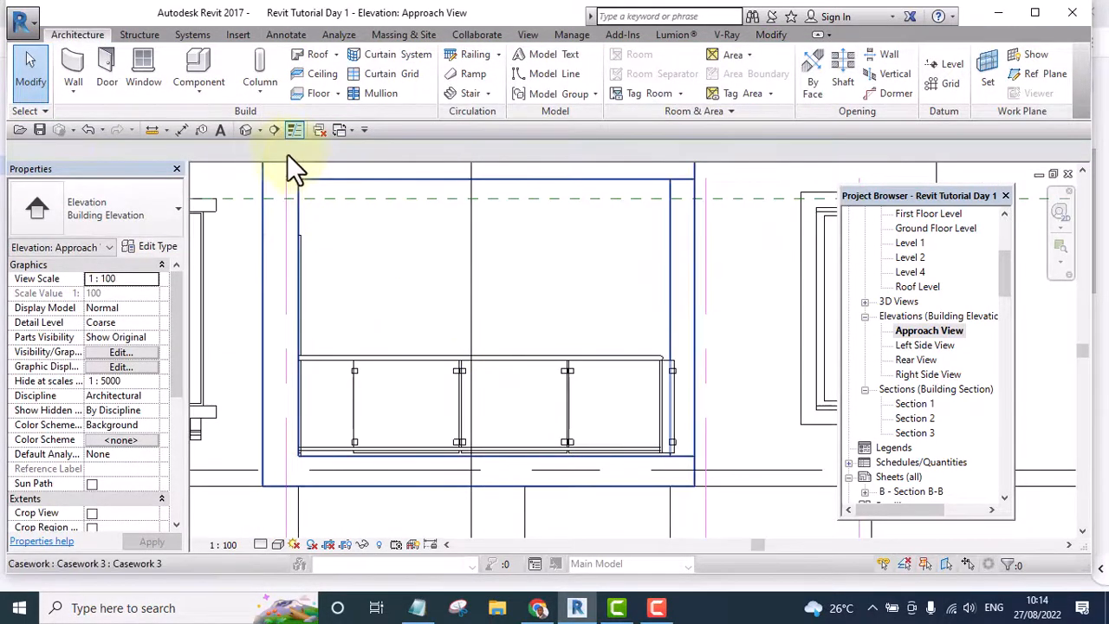
left_click(241, 130)
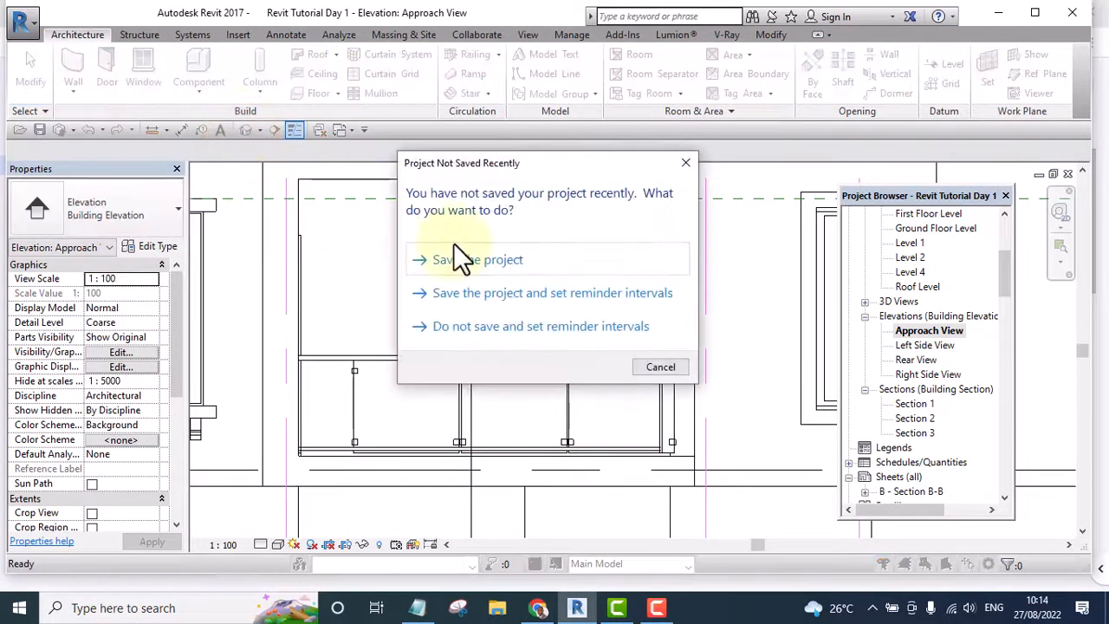
left_click(462, 260)
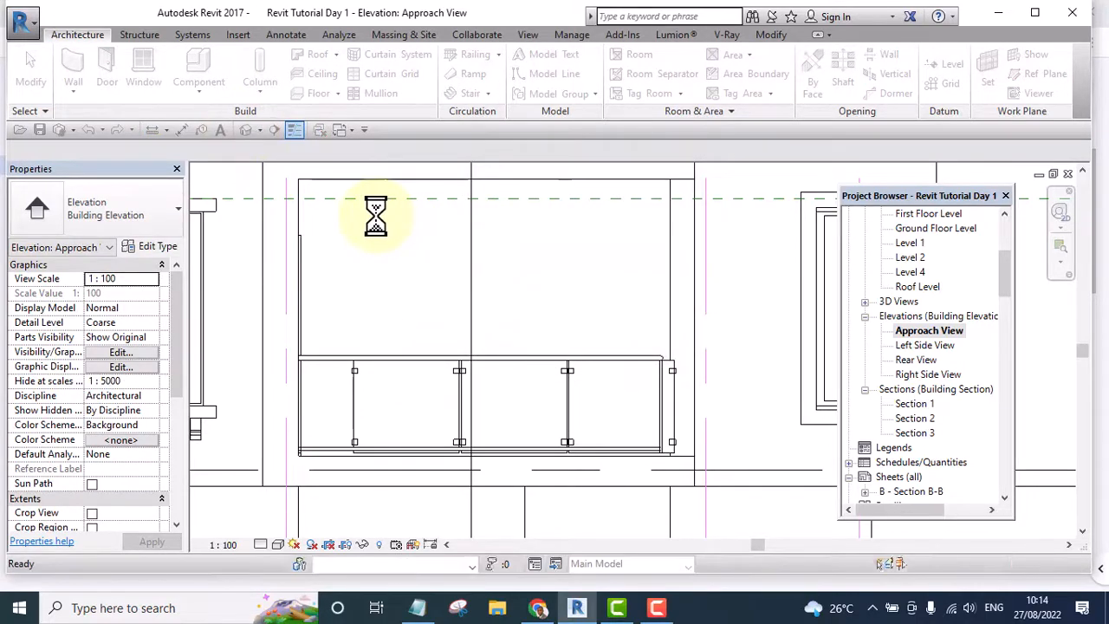
Examine the balcony railing's glass panels in 3D from several angles, checking the corner and where the panels meet the wall.
scroll(620, 300, "down", 2)
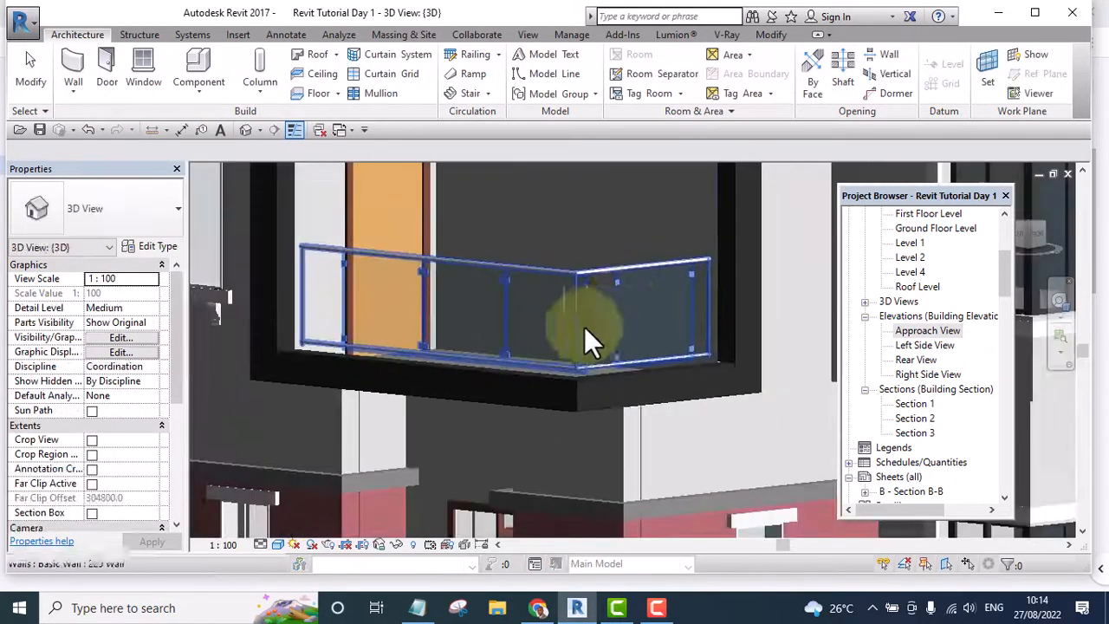
scroll(584, 327, "up", 3)
scroll(686, 307, "down", 5)
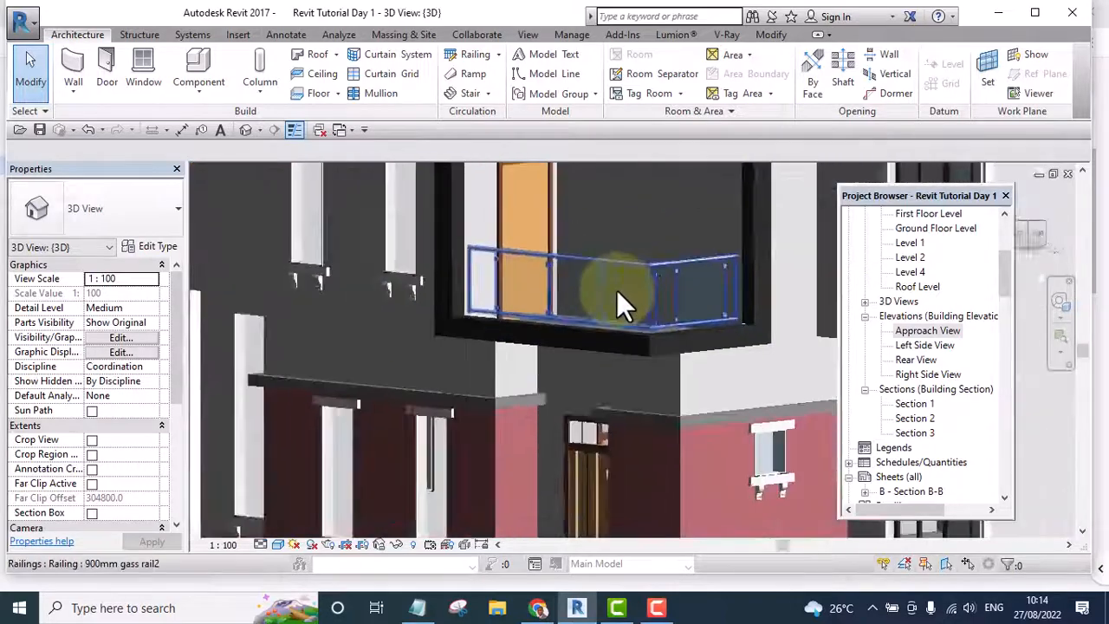
middle_click_drag(657, 319, 849, 462, "shift")
scroll(743, 286, "up", 2)
scroll(716, 247, "up", 3)
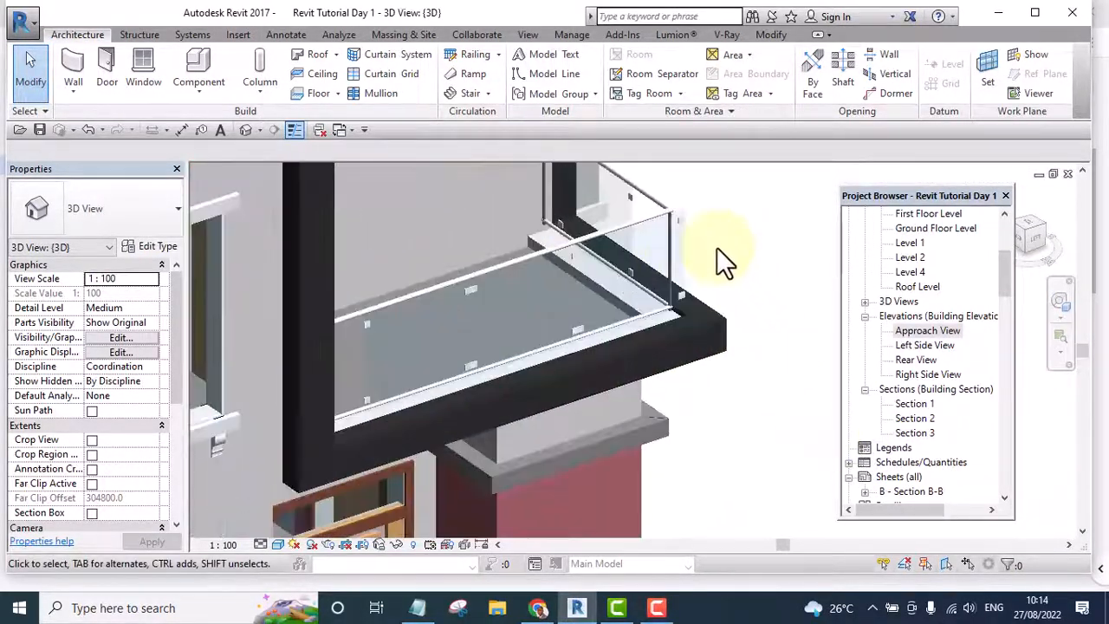
middle_click_drag(776, 290, 754, 358, "shift")
scroll(705, 244, "up", 5)
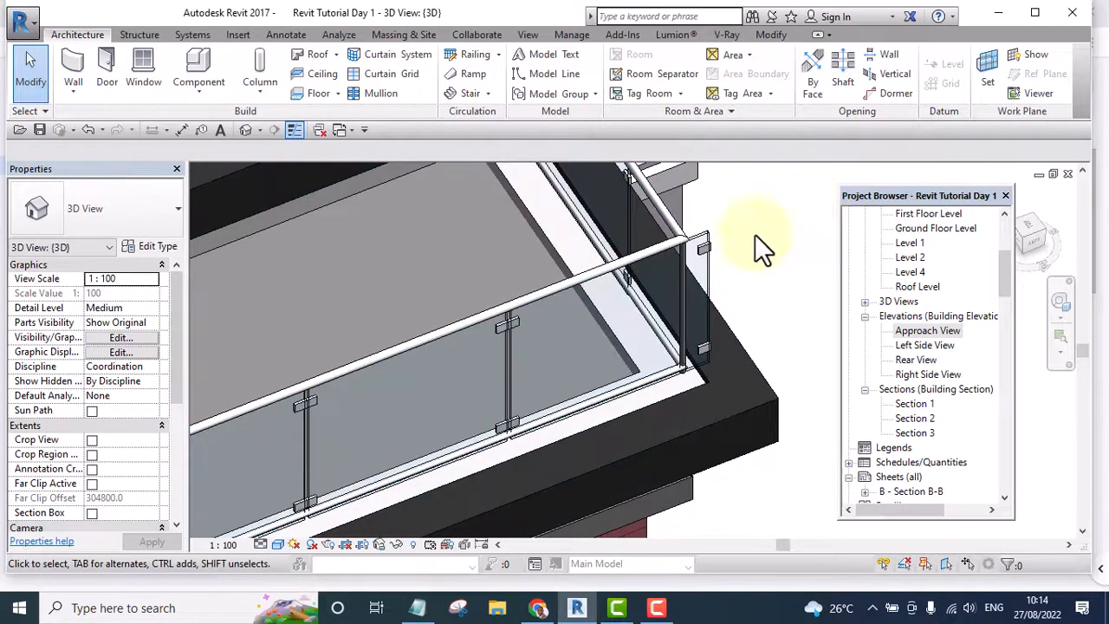
scroll(806, 227, "down", 3)
middle_click_drag(807, 227, 626, 300, "shift")
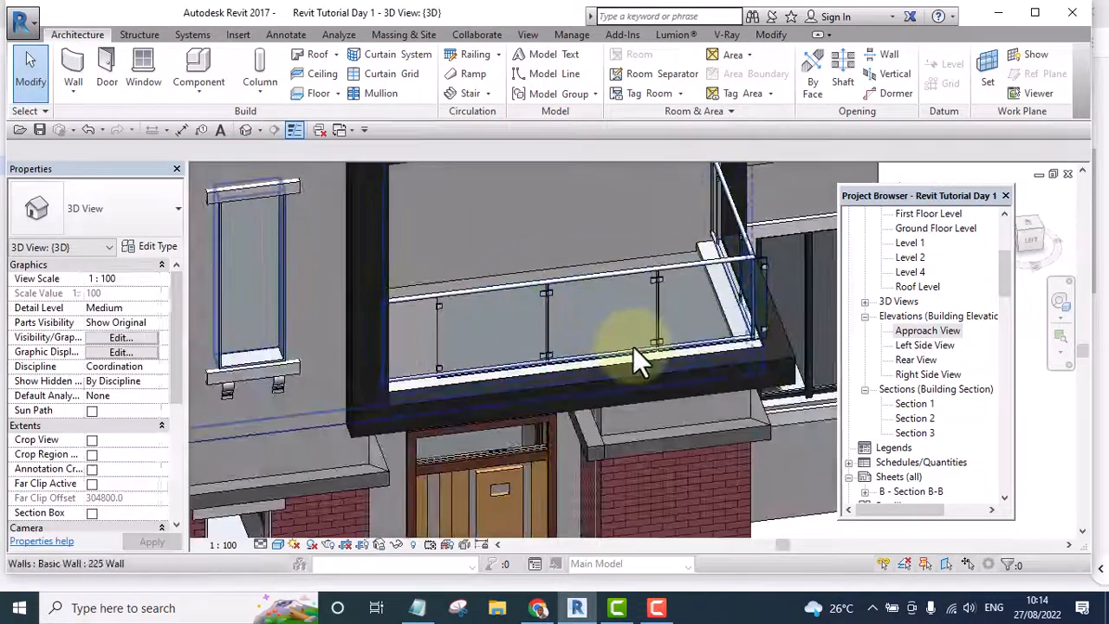
middle_click_drag(636, 359, 637, 251, "shift")
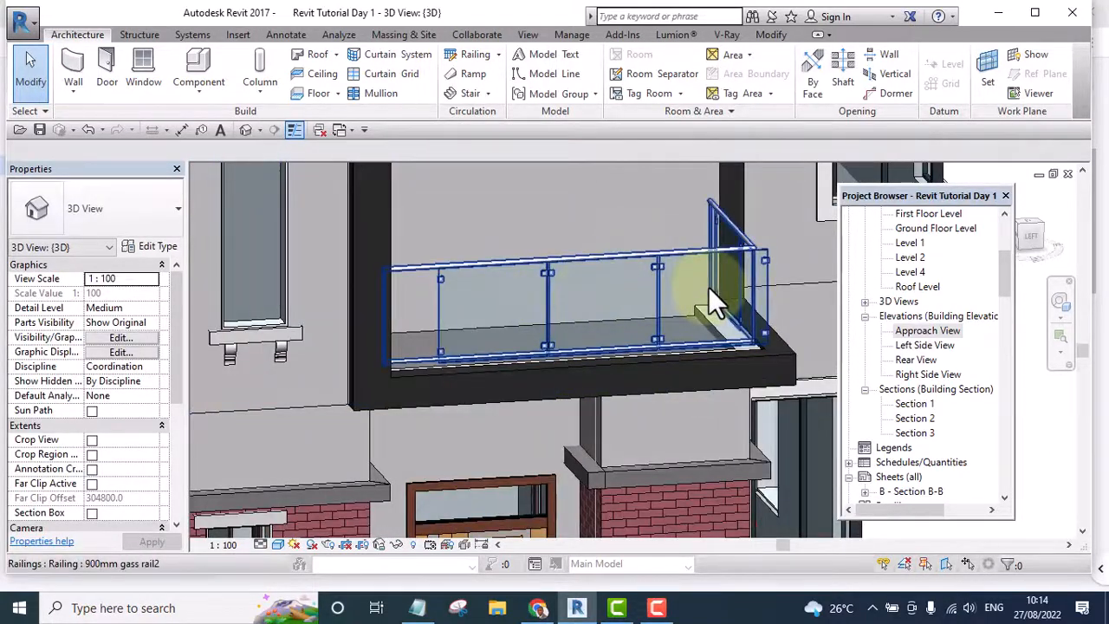
middle_click_drag(709, 287, 592, 327, "shift")
scroll(535, 275, "up", 3)
scroll(535, 275, "down", 6)
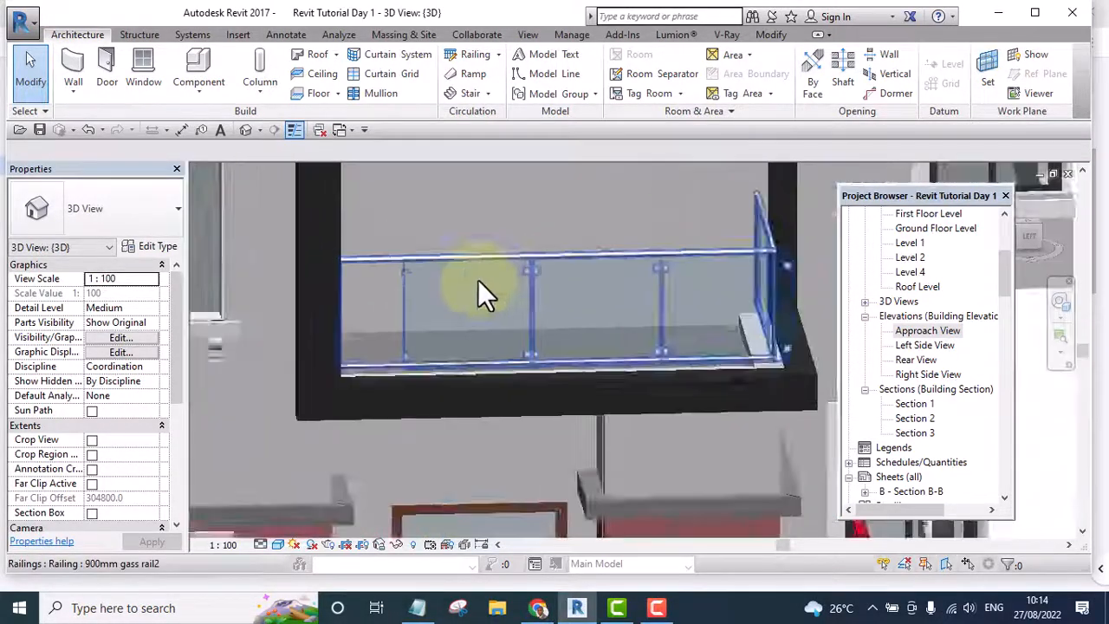
scroll(728, 346, "down", 3)
middle_click_drag(733, 352, 793, 425, "shift")
middle_click_drag(694, 335, 684, 357, "shift")
scroll(591, 304, "up", 1)
scroll(591, 304, "up", 4)
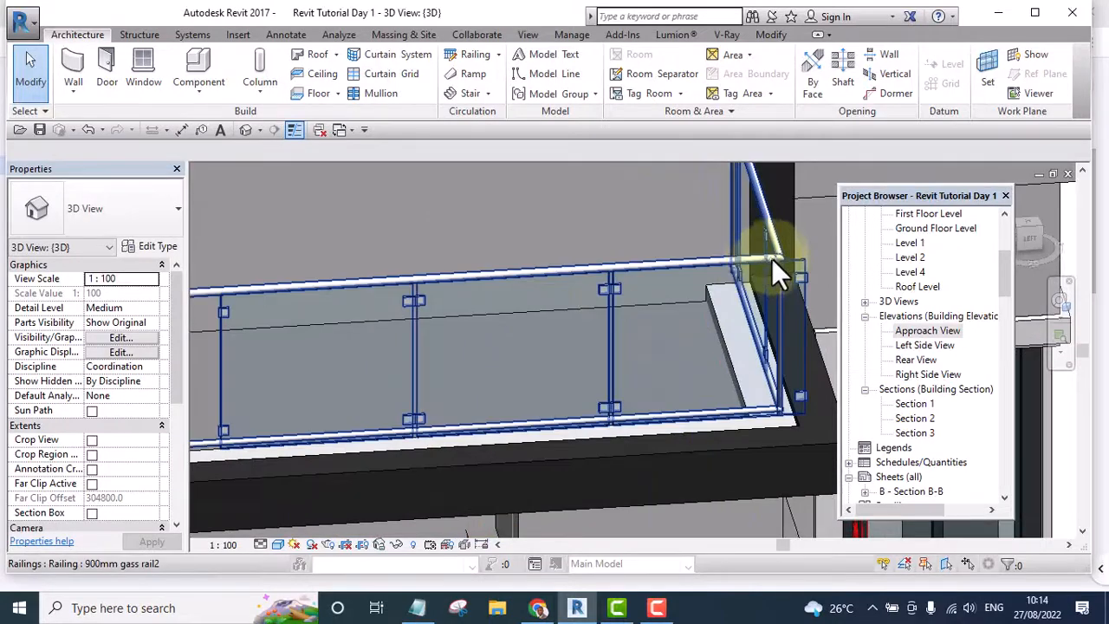
scroll(712, 303, "down", 1)
scroll(691, 296, "down", 4)
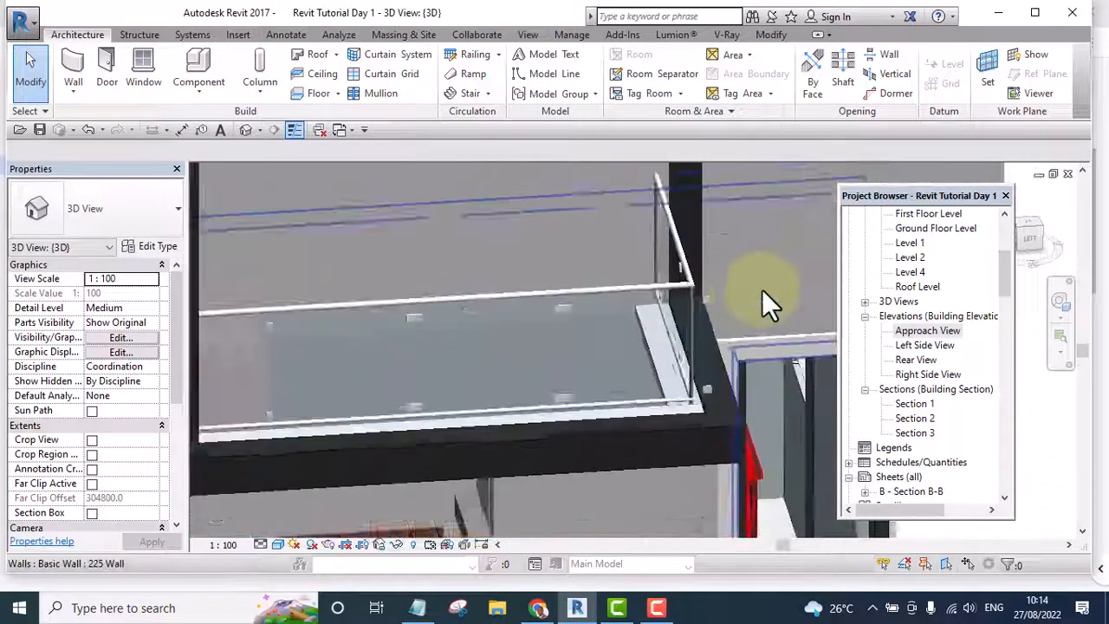
scroll(761, 289, "down", 2)
scroll(731, 310, "down", 2)
scroll(603, 314, "up", 4)
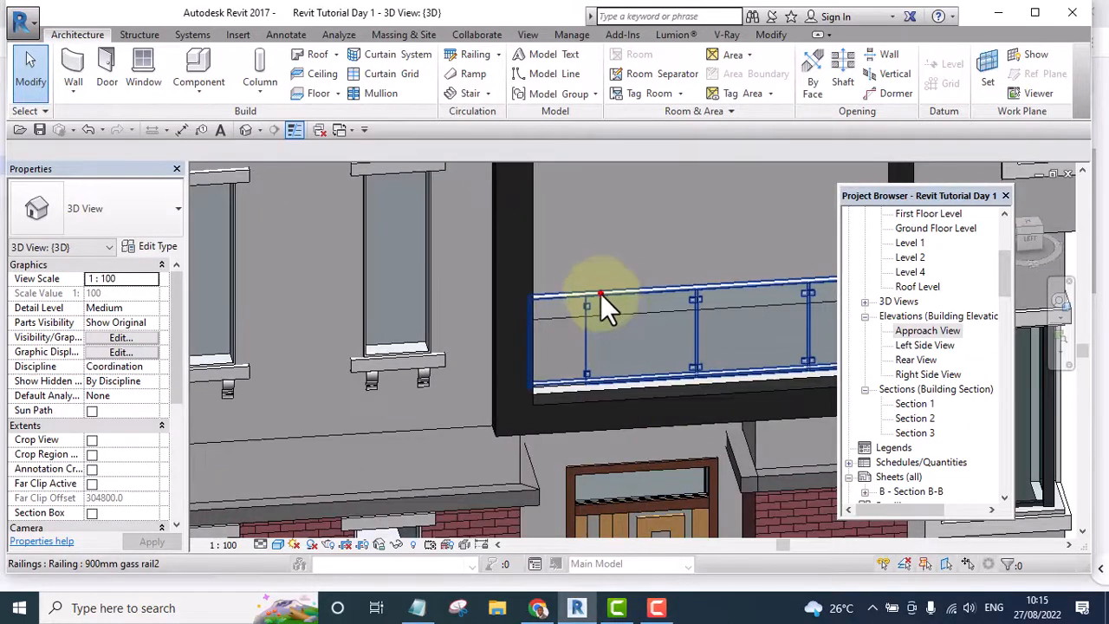
Open the balcony railing's path for editing and show it in the First Floor Level floor plan at the balcony's wall end.
left_click(600, 293)
left_click(661, 84)
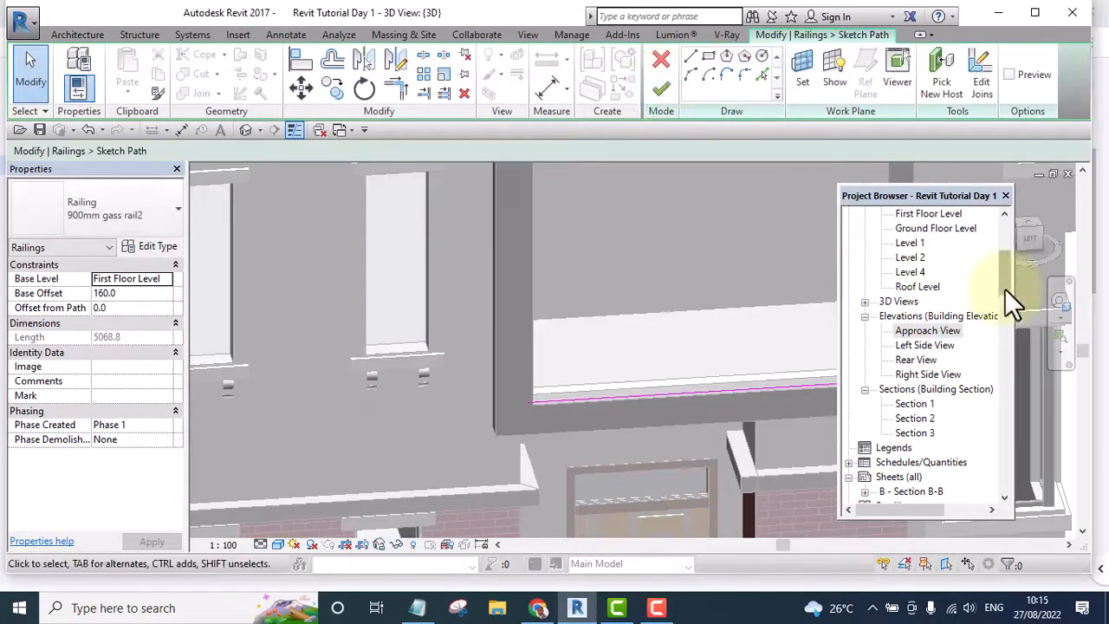
left_click_drag(1005, 286, 996, 238)
double_click(923, 272)
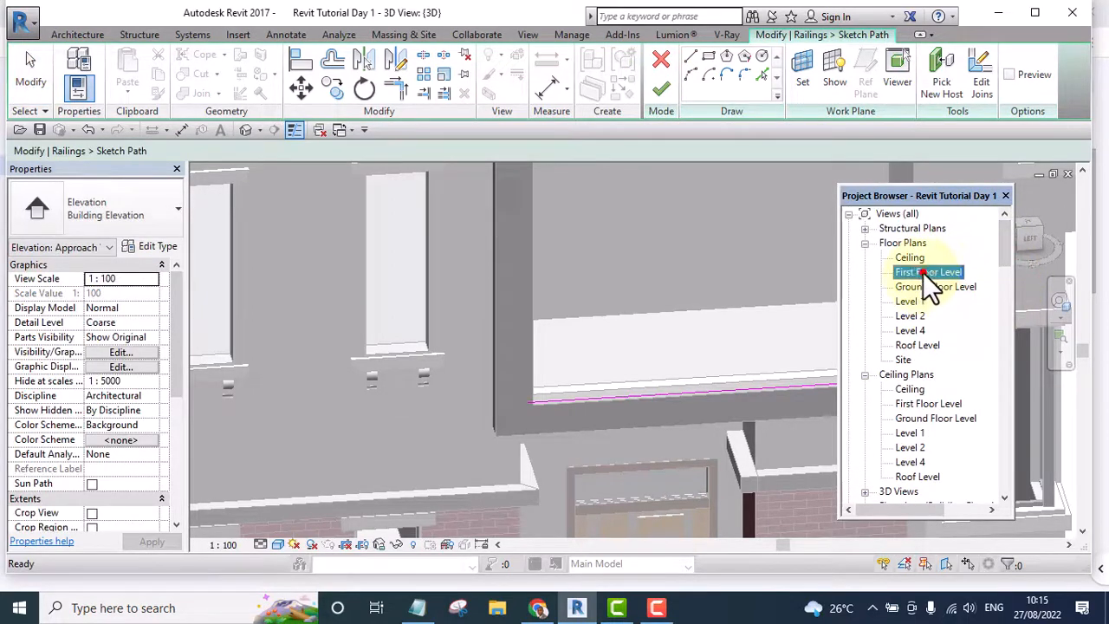
scroll(412, 355, "up", 1)
middle_click_drag(418, 381, 485, 520)
middle_click_drag(361, 335, 389, 416)
scroll(362, 356, "up", 2)
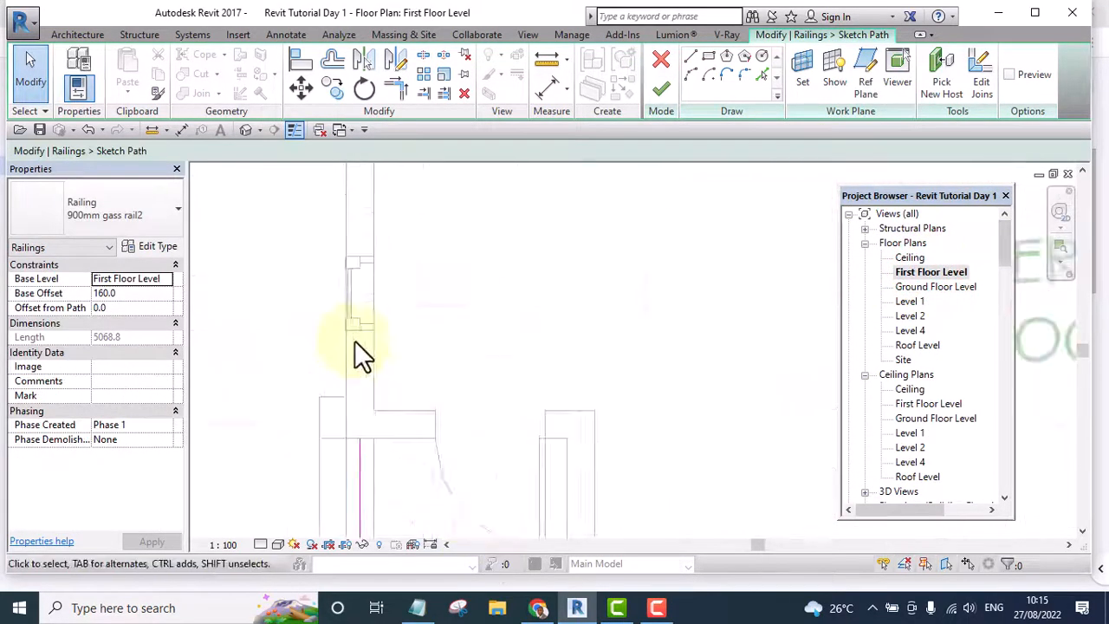
Stretch the wall end of the railing's long path line further into the wall, making the line about 3520 mm long.
left_click(357, 466)
left_click_drag(355, 443, 362, 414)
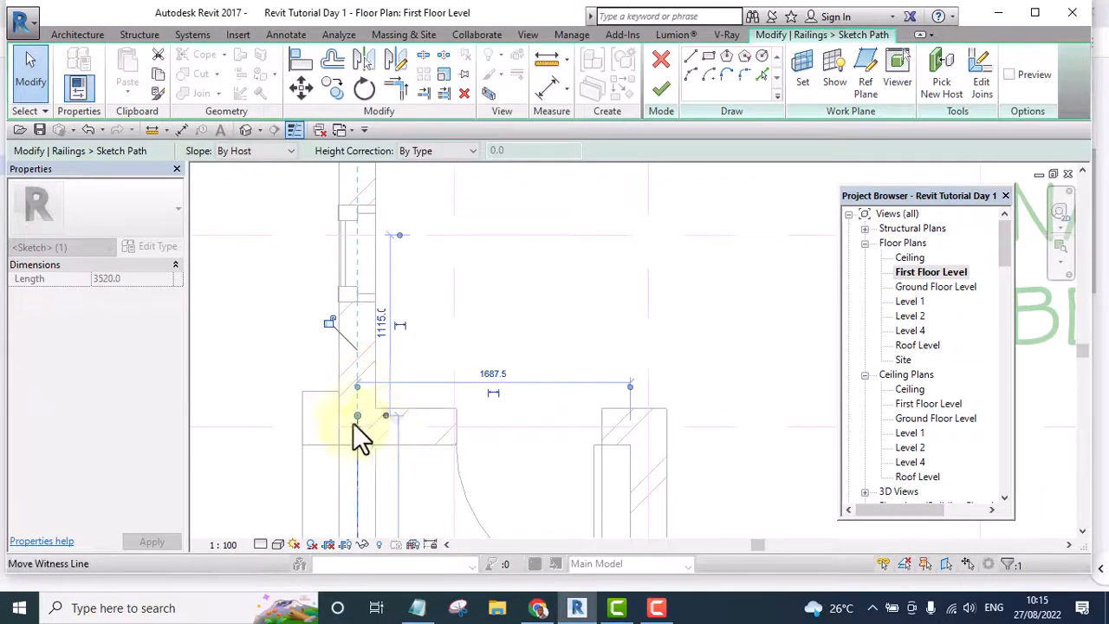
scroll(485, 286, "down", 4)
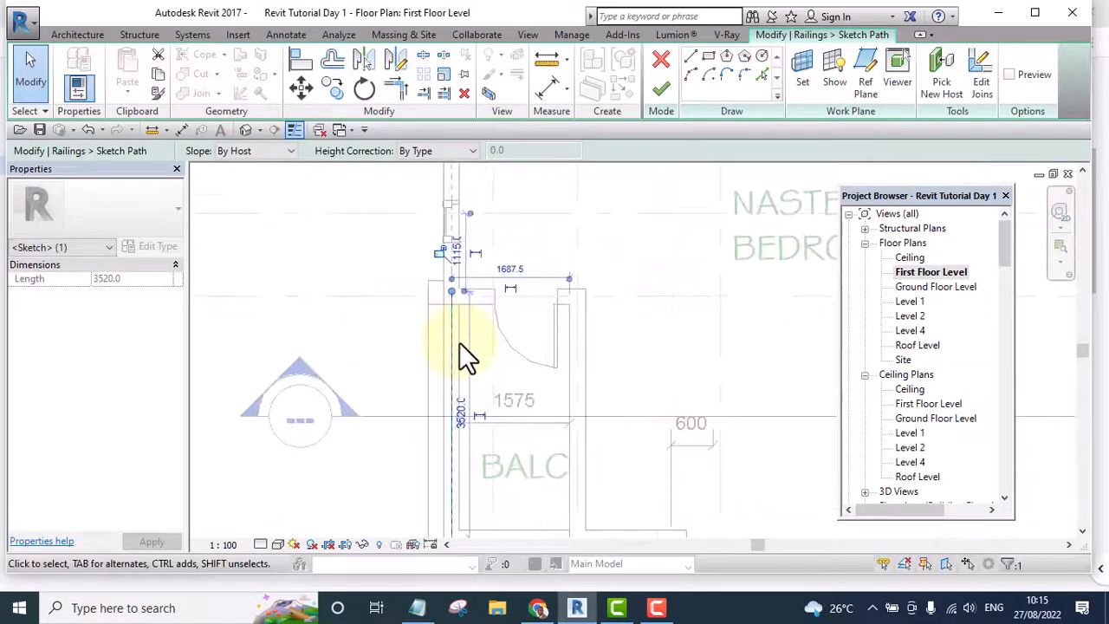
middle_click_drag(450, 249, 397, 283)
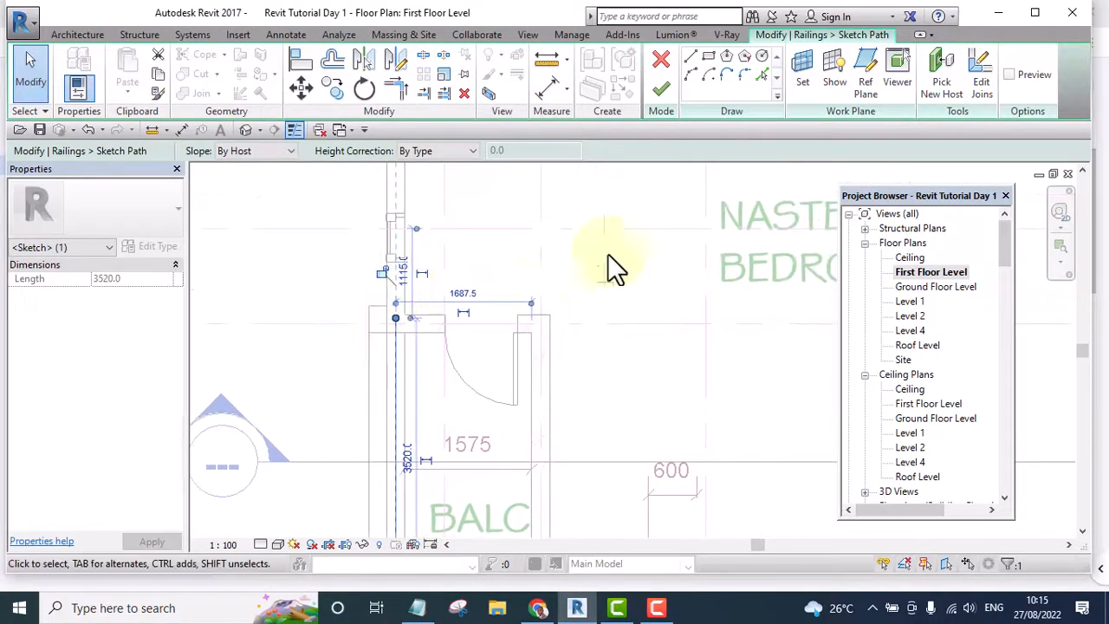
Finish the balcony railing's path edit and show the corner balcony in the default 3D view.
left_click(660, 90)
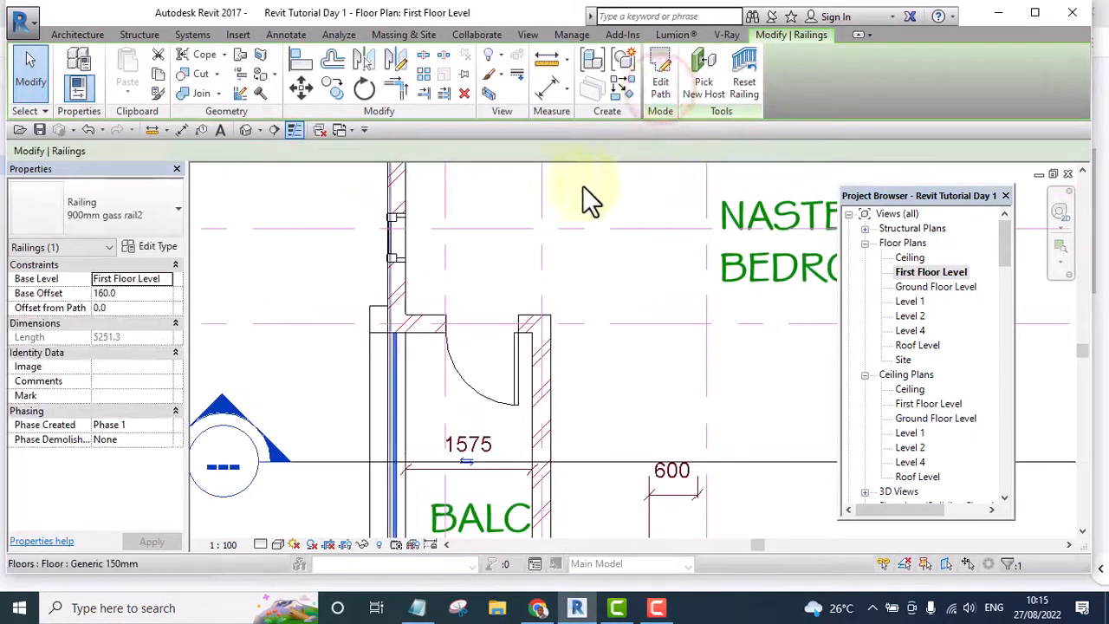
left_click(246, 129)
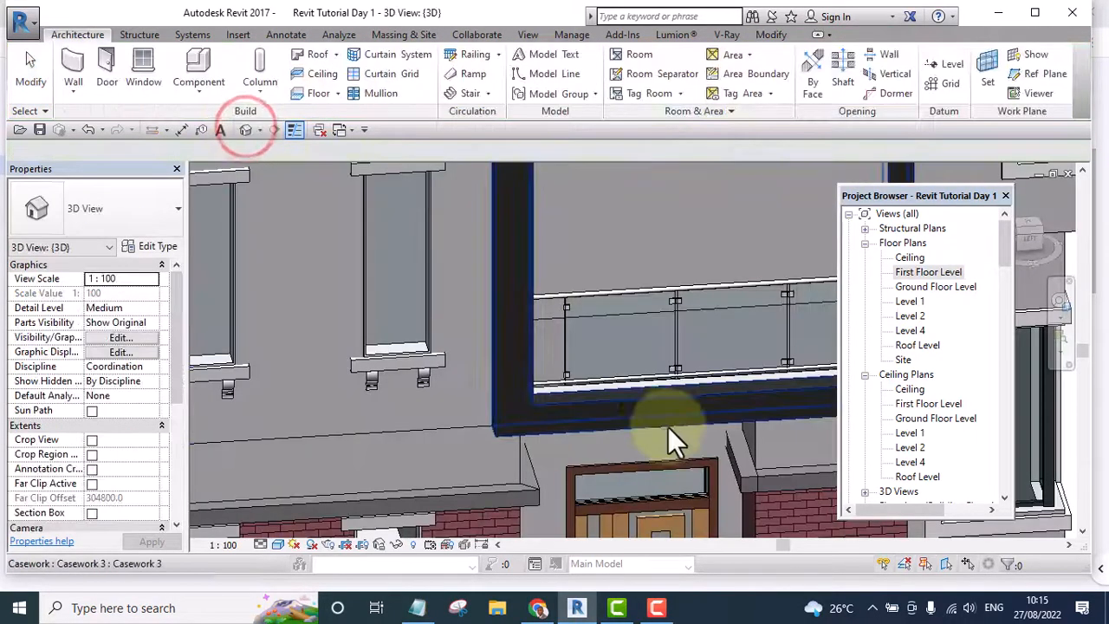
middle_click_drag(670, 440, 660, 389, "shift")
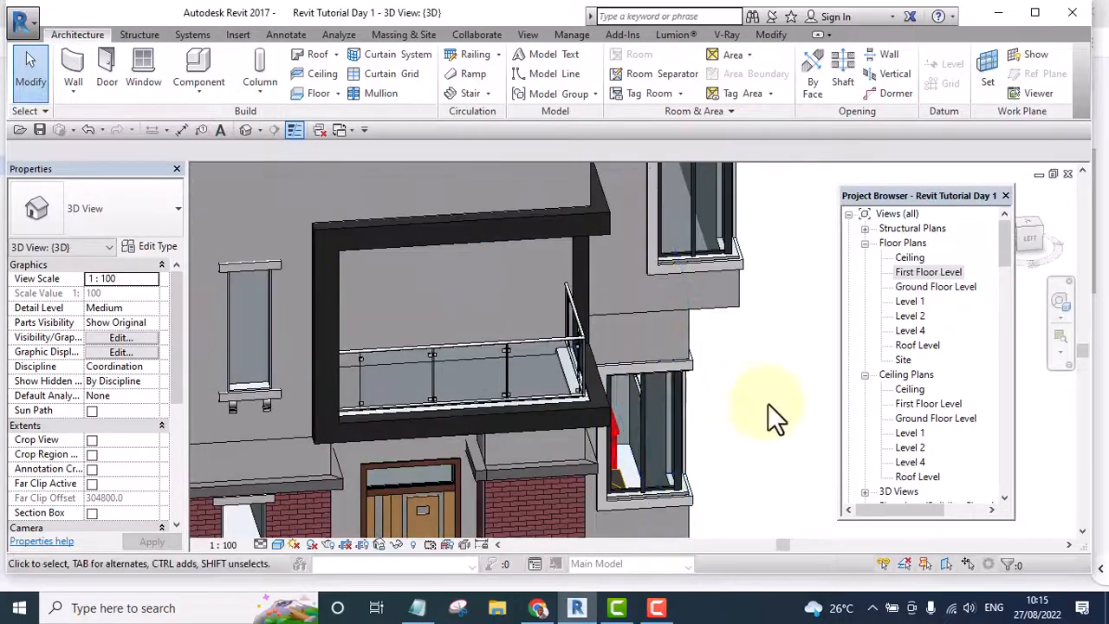
middle_click_drag(775, 416, 584, 344, "shift")
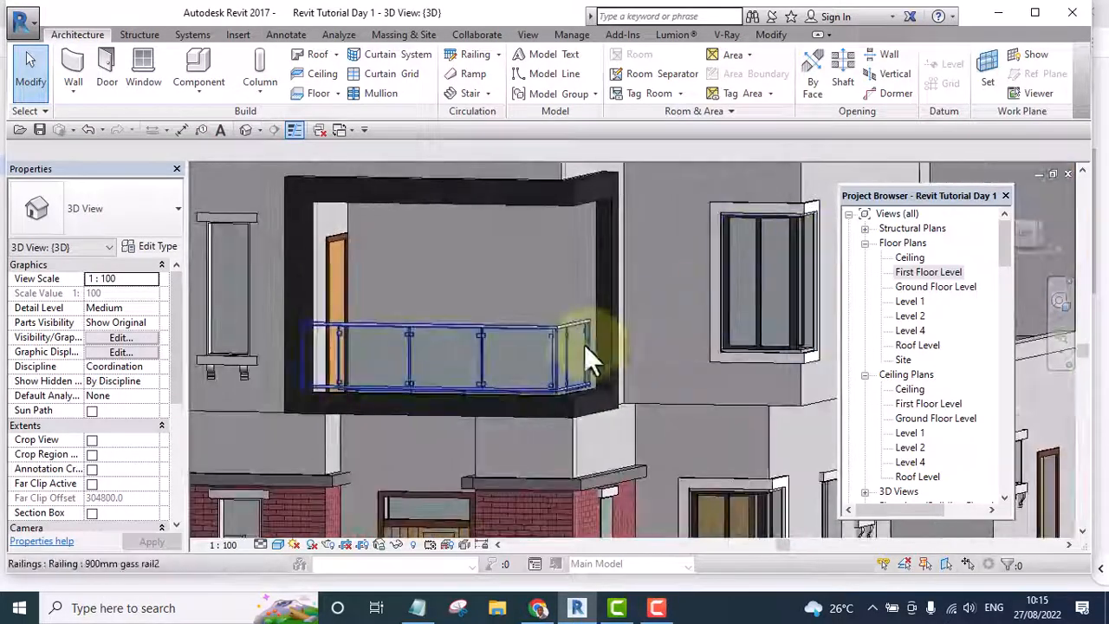
Examine the balcony railing's corner post, glass panels and wall ends up close and from several angles.
scroll(584, 344, "up", 6)
scroll(581, 289, "down", 3)
middle_click_drag(580, 290, 643, 396, "shift")
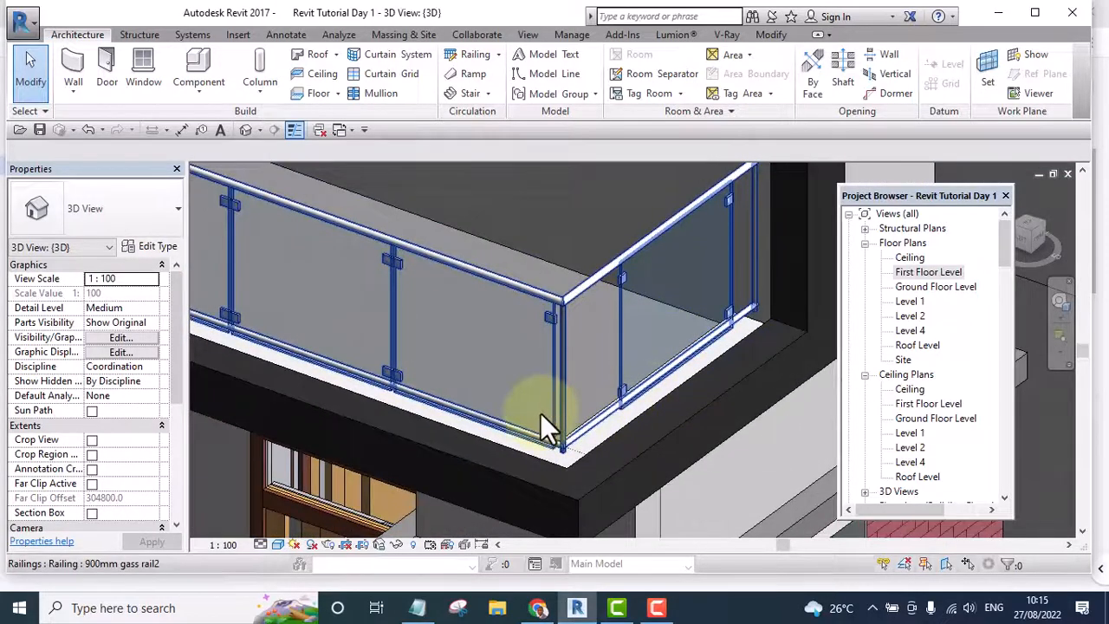
scroll(555, 381, "up", 4)
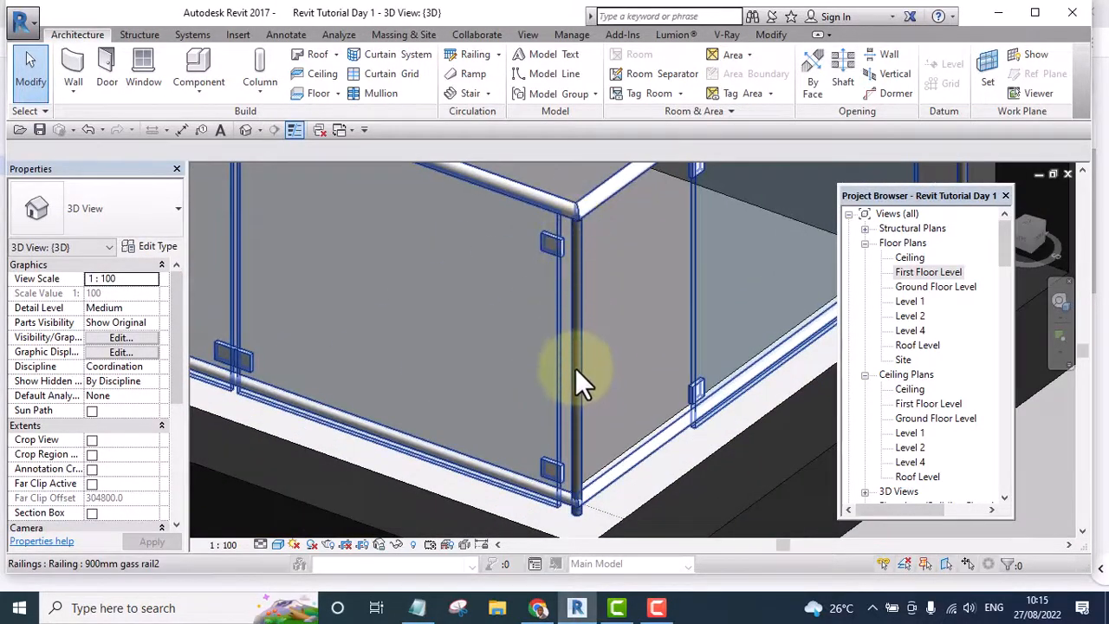
scroll(581, 396, "down", 4)
middle_click_drag(580, 396, 569, 335, "shift")
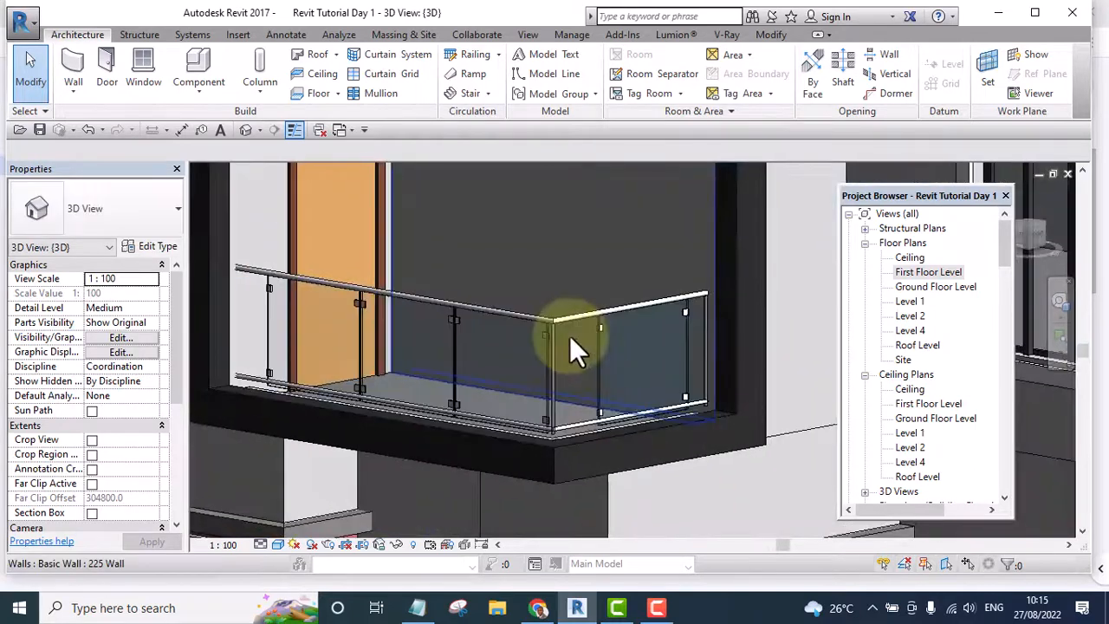
scroll(546, 324, "up", 3)
scroll(566, 433, "down", 6)
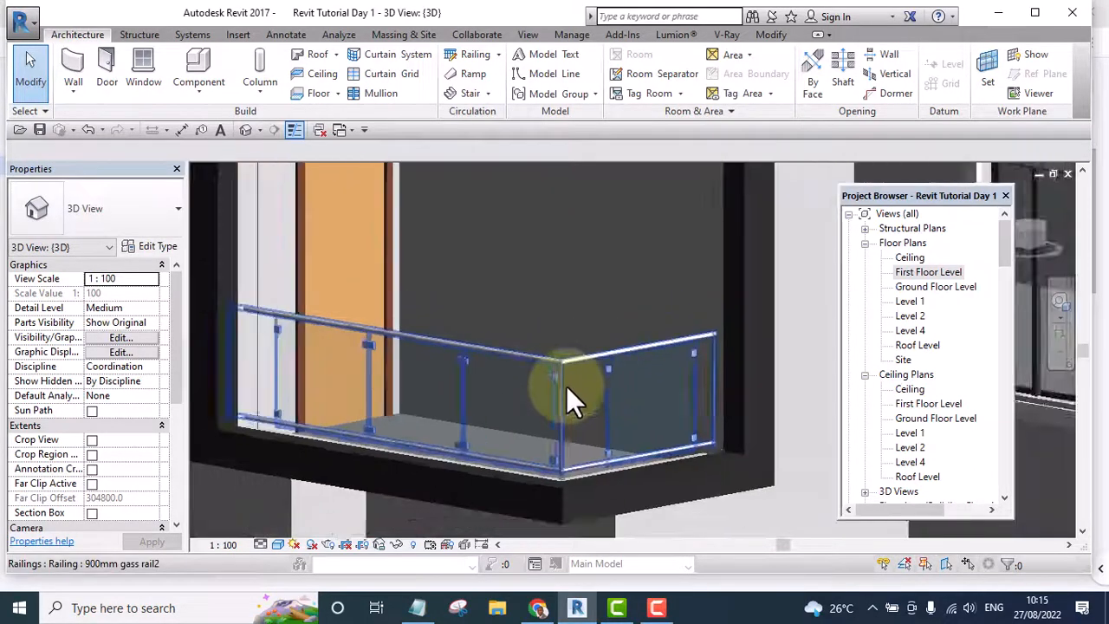
middle_click_drag(572, 396, 609, 438, "shift")
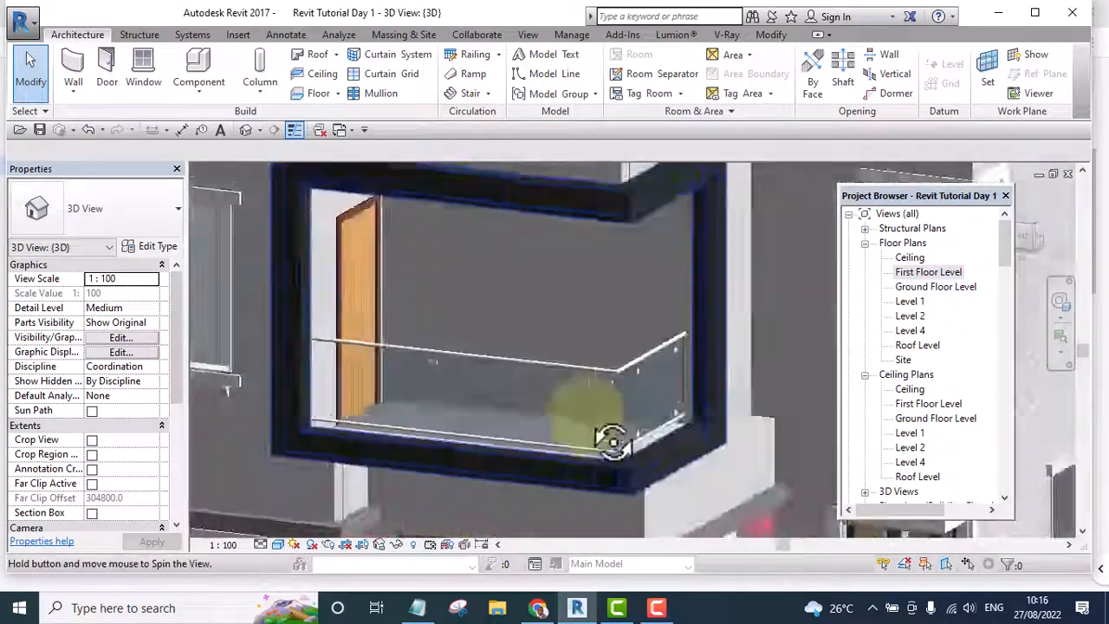
scroll(589, 389, "up", 4)
Open the baluster placement of the balcony railing's type and set the start post's baluster family to None.
left_click(586, 360)
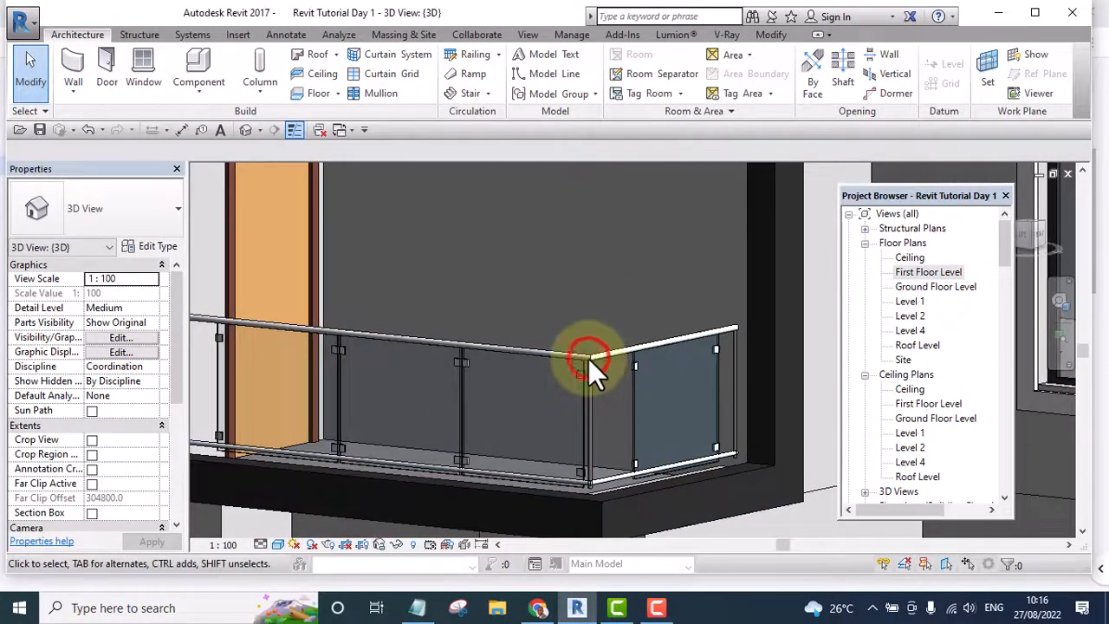
left_click(585, 400)
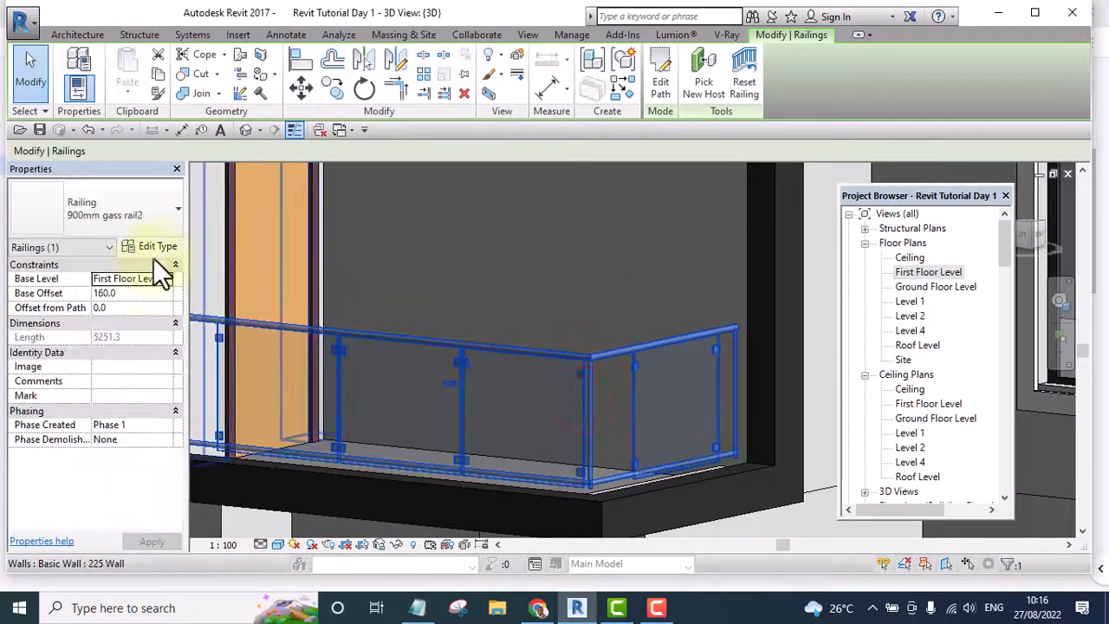
left_click(155, 248)
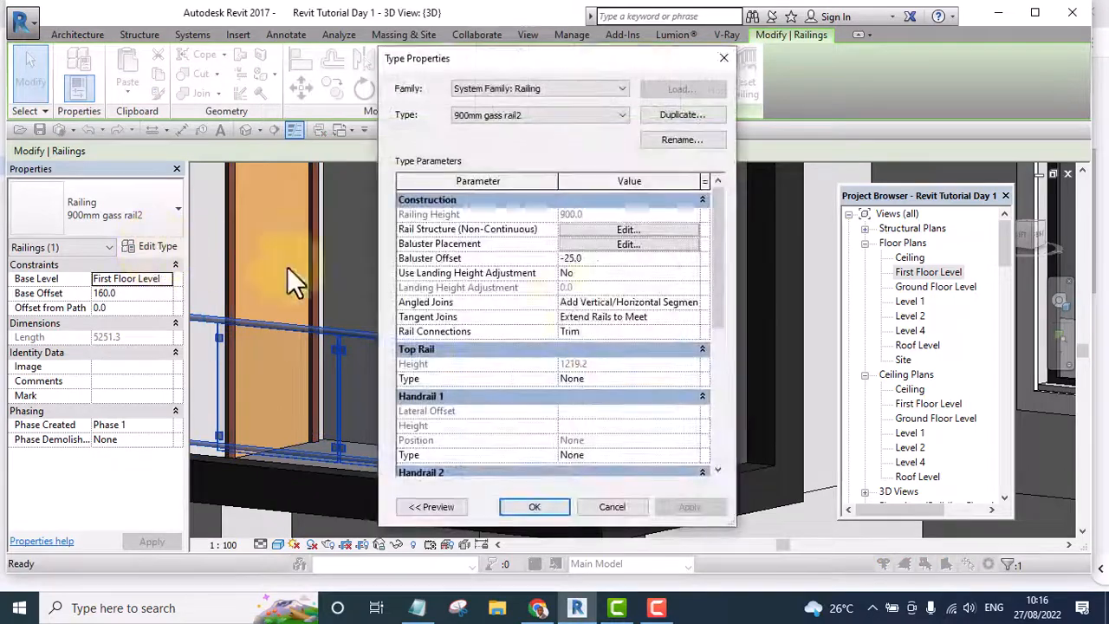
left_click(628, 244)
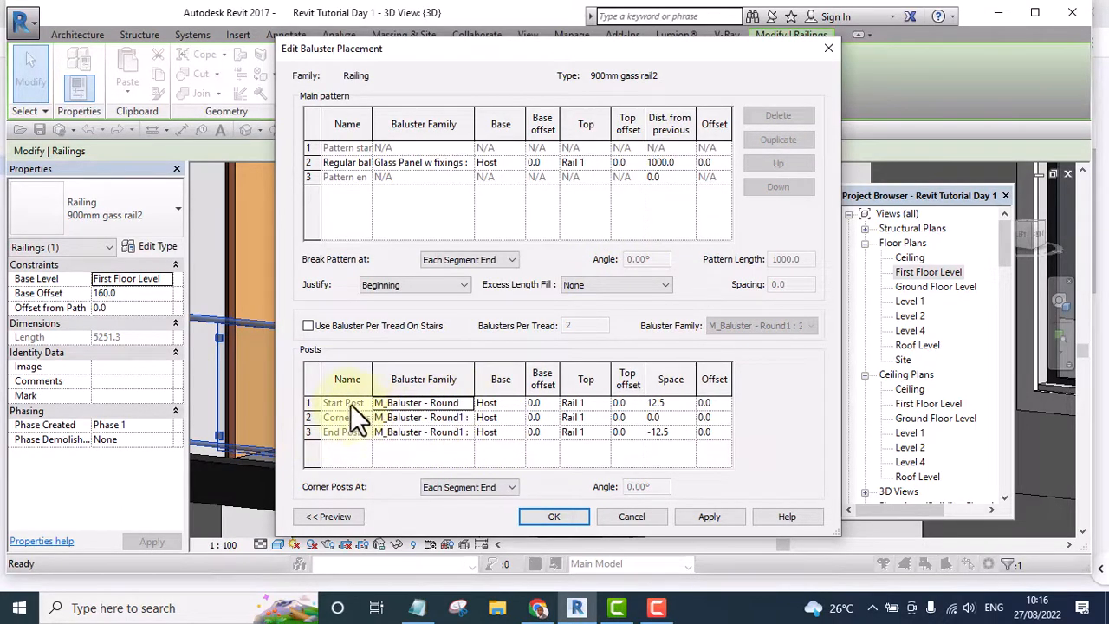
left_click(467, 402)
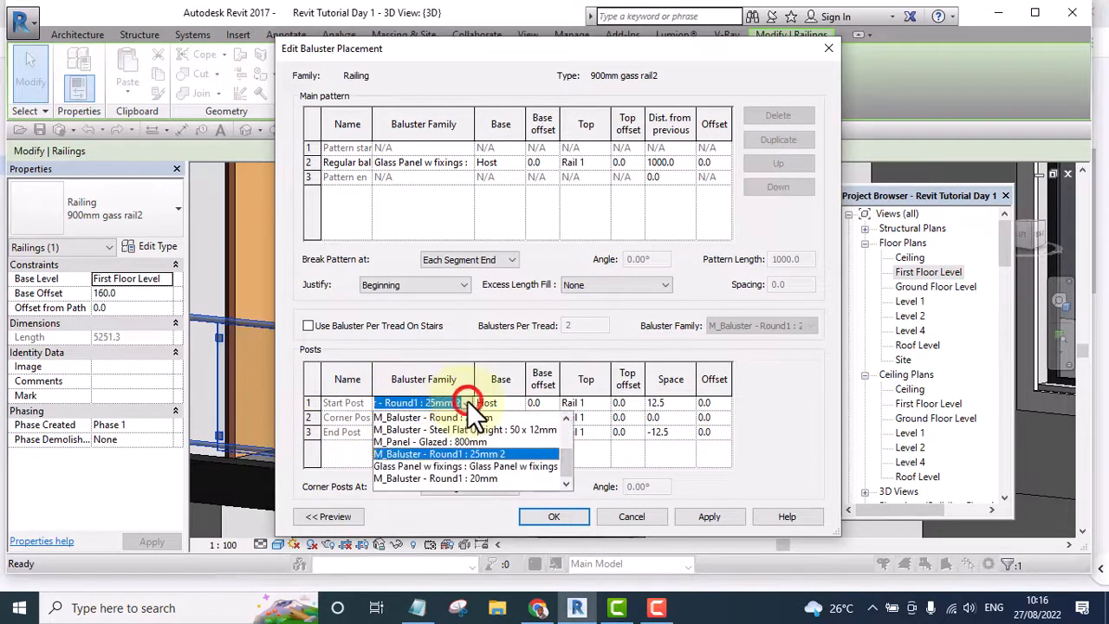
left_click_drag(565, 457, 563, 425)
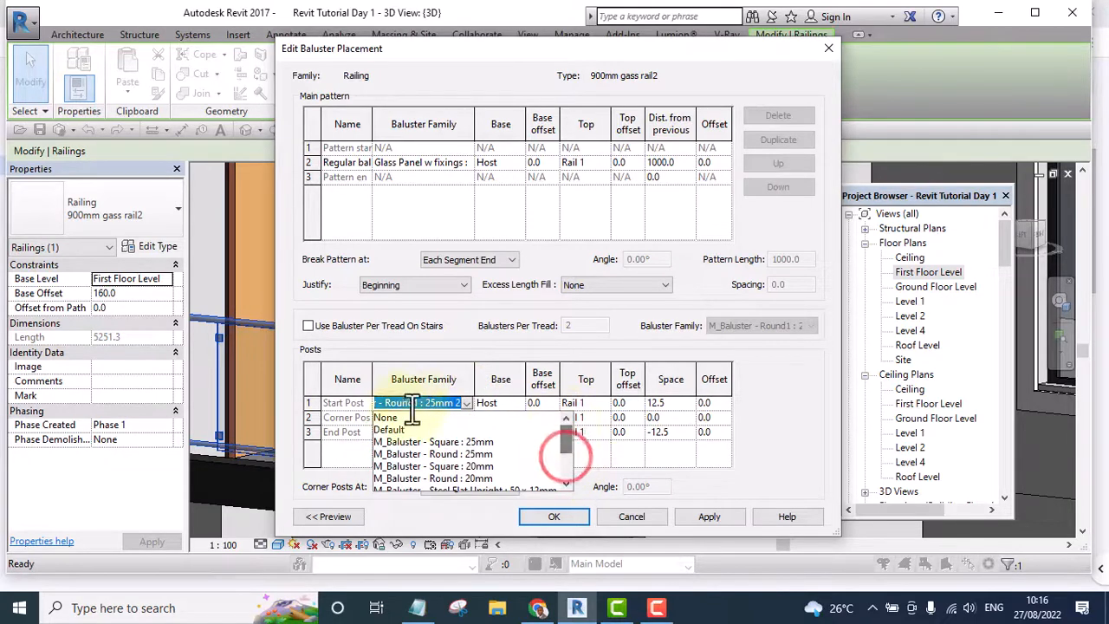
left_click(385, 417)
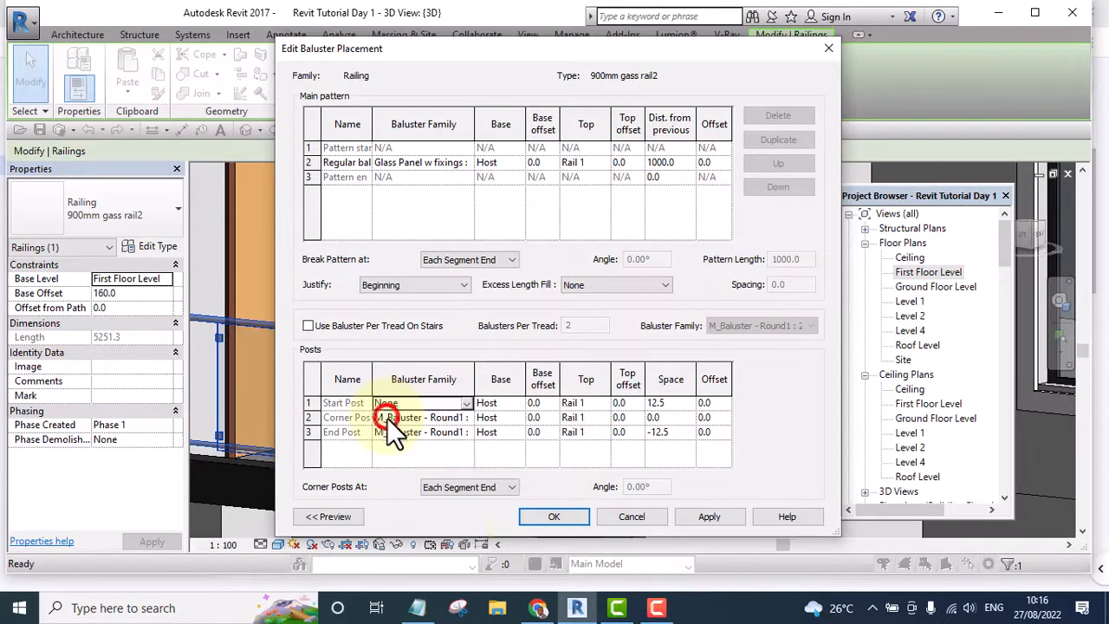
Set the corner and end posts' baluster families to None and apply the changes to the railing type.
left_click(467, 414)
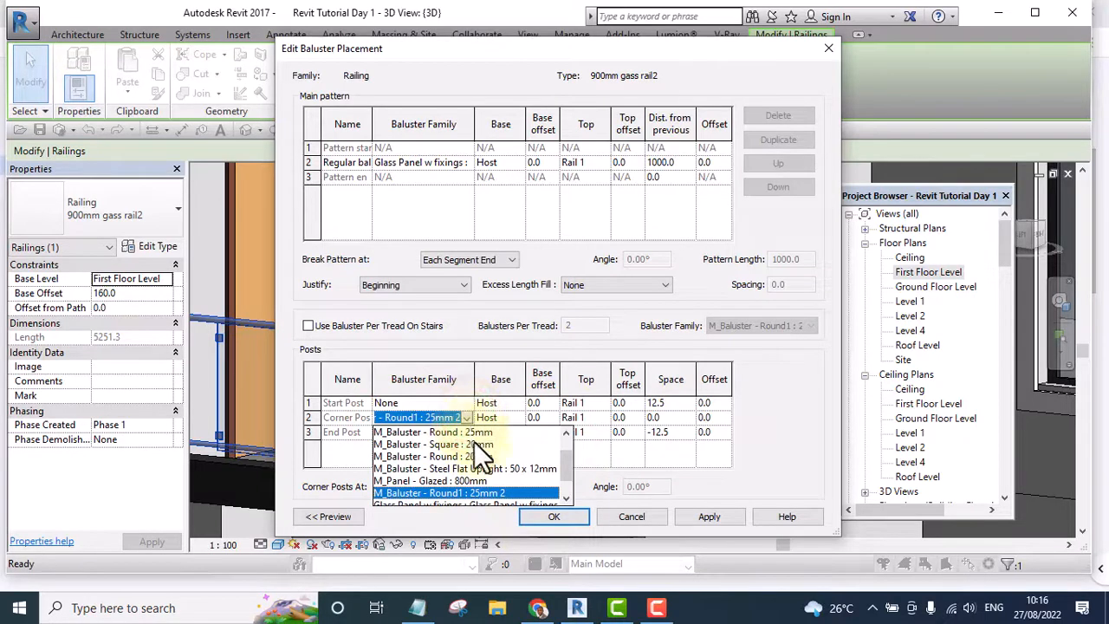
left_click_drag(566, 459, 567, 449)
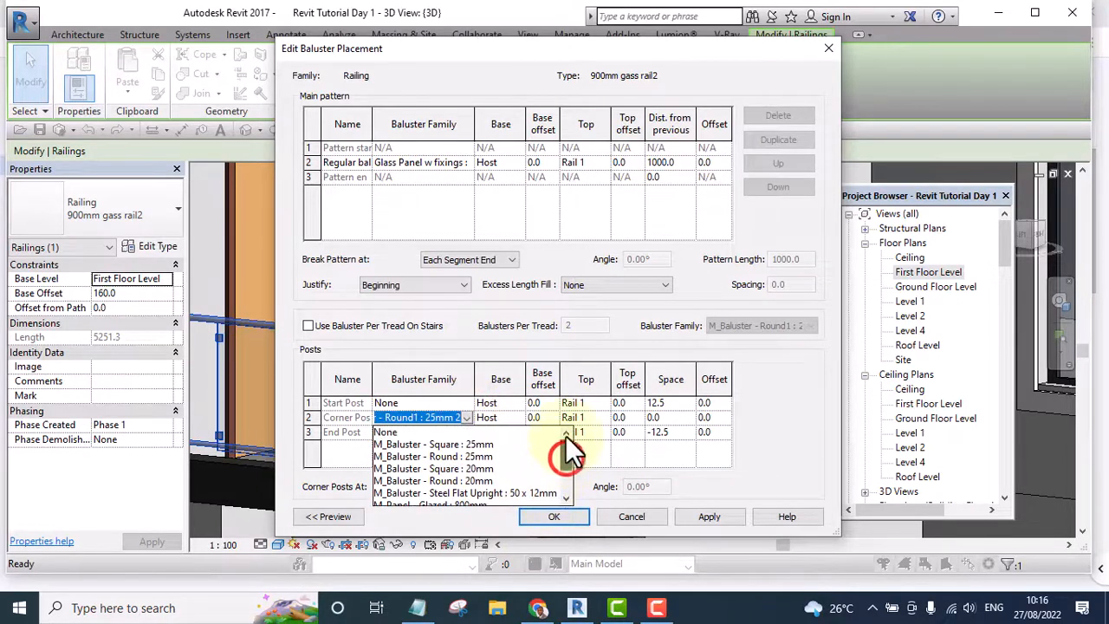
left_click(389, 432)
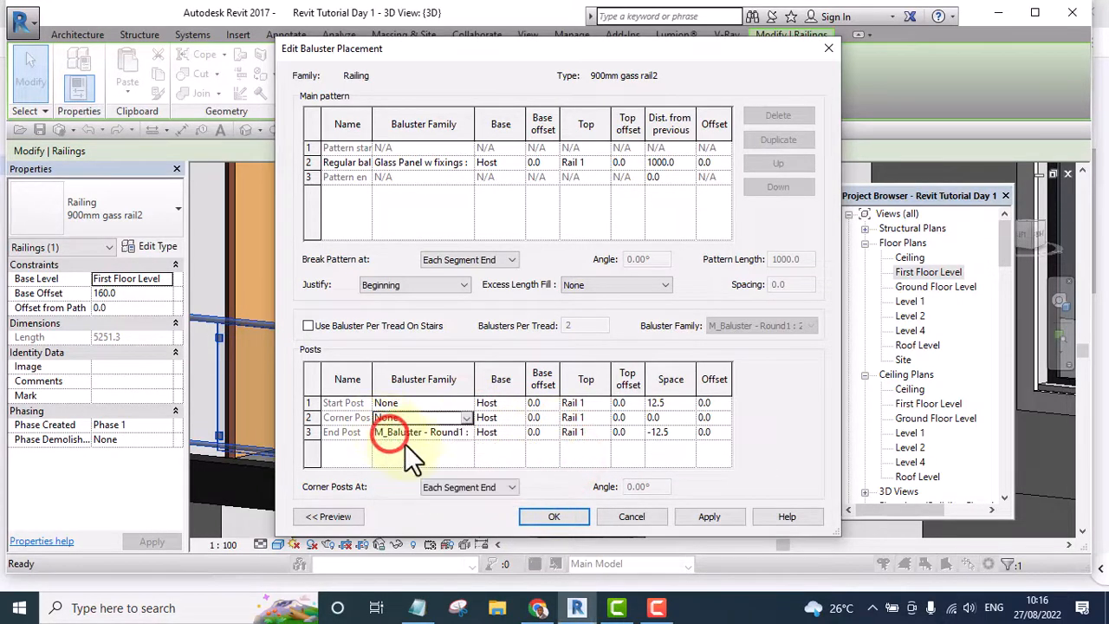
left_click(468, 431)
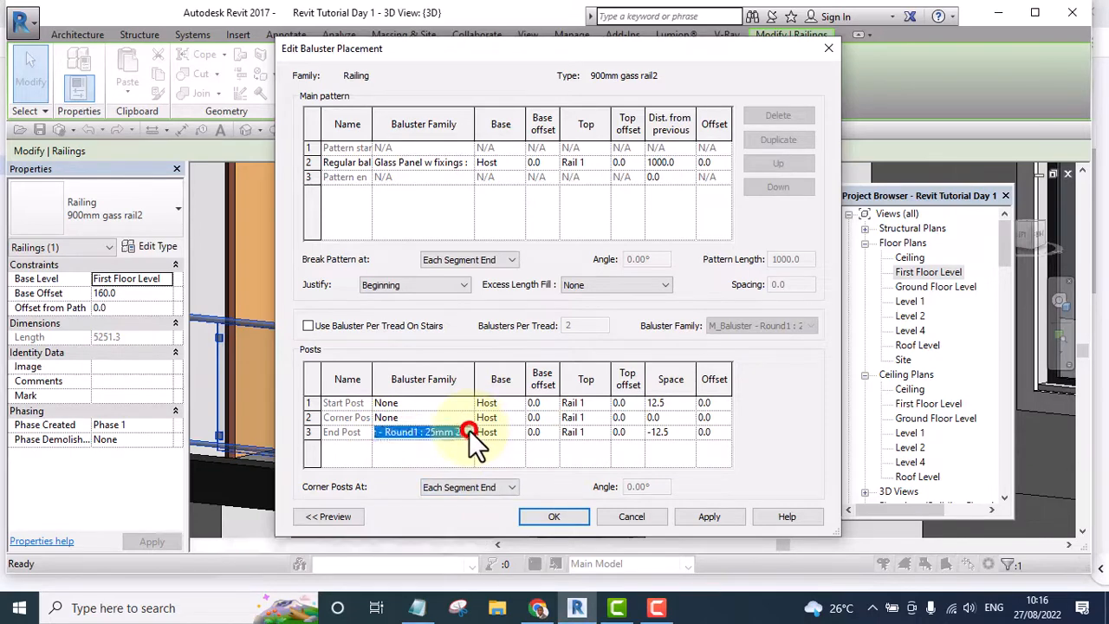
left_click_drag(563, 492, 566, 479)
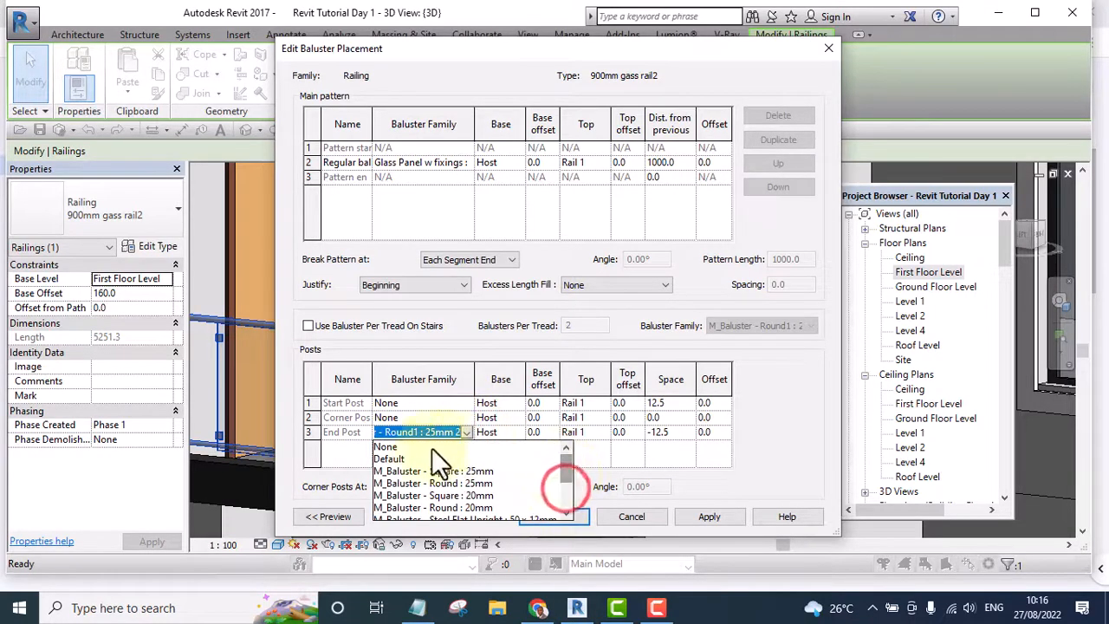
left_click(396, 447)
left_click(546, 518)
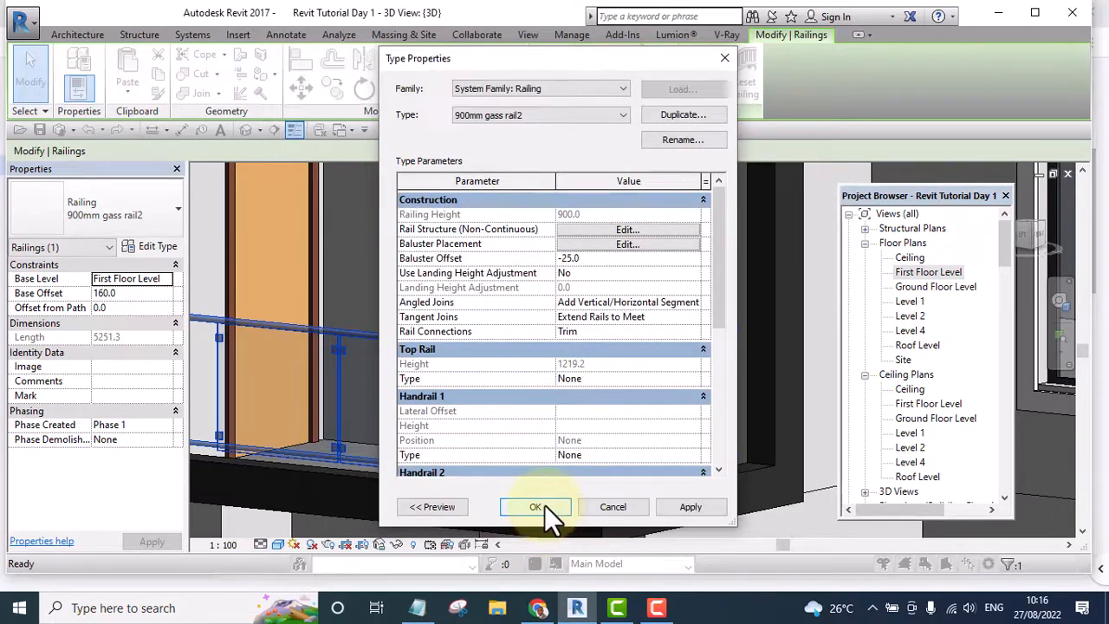
left_click(544, 503)
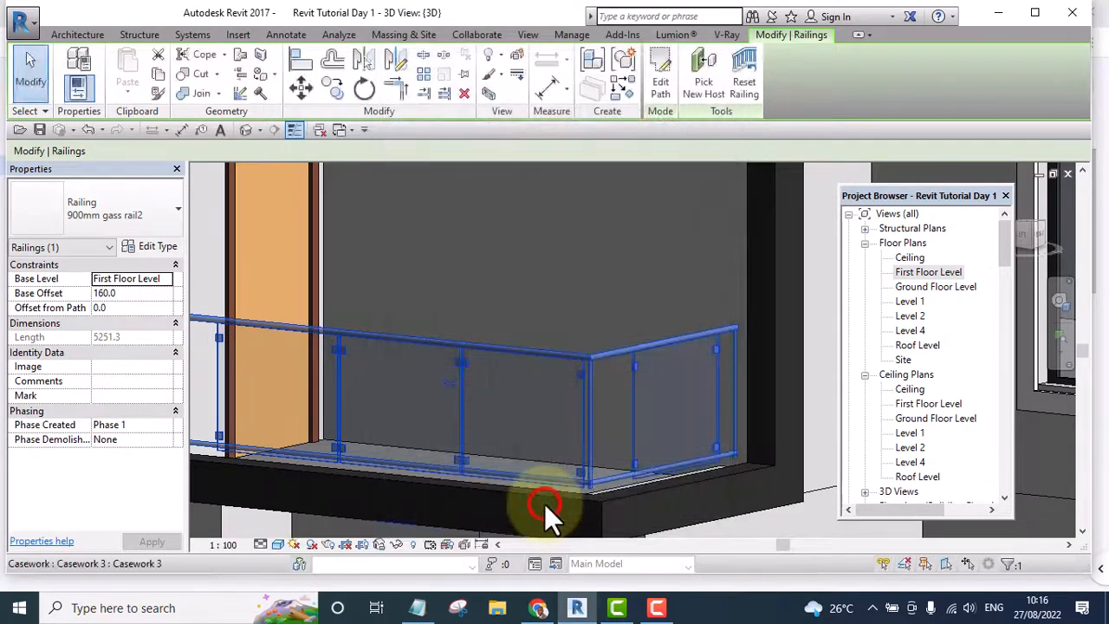
Examine the balcony railing without its posts, checking the corner joint, the panels and the look of the whole facade.
scroll(634, 396, "up", 6)
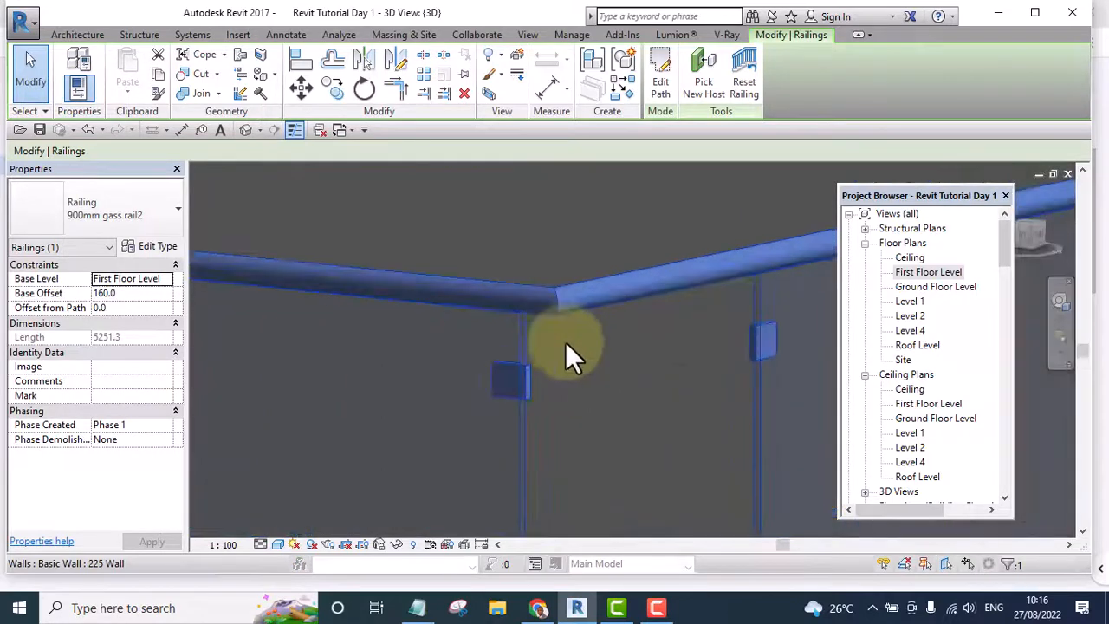
scroll(570, 354, "down", 6)
scroll(554, 351, "down", 3)
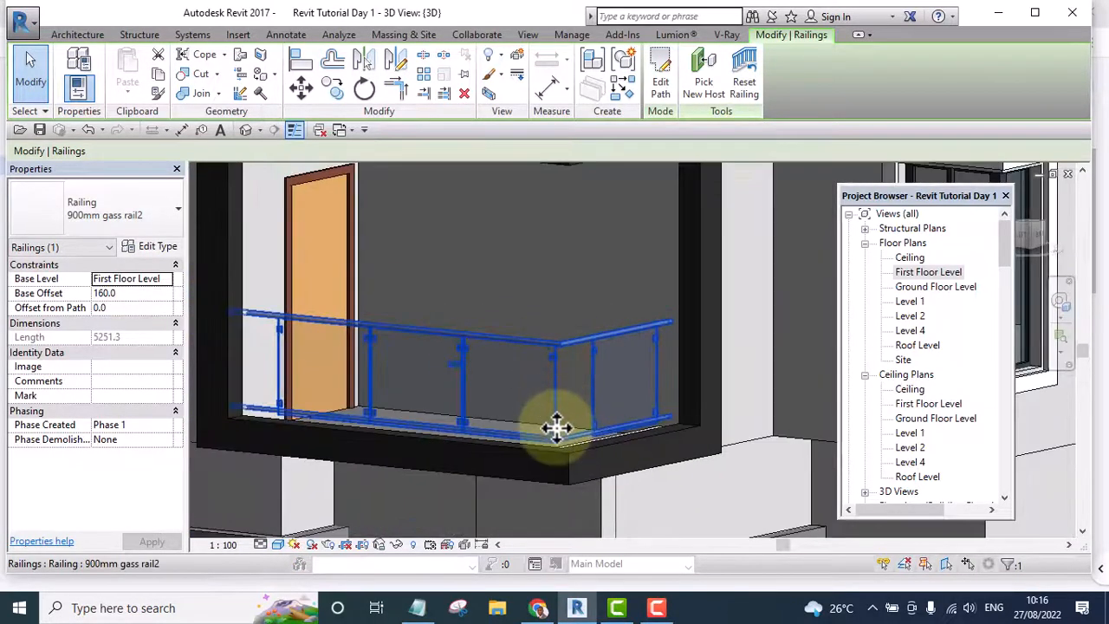
scroll(557, 425, "up", 2)
scroll(558, 428, "down", 3)
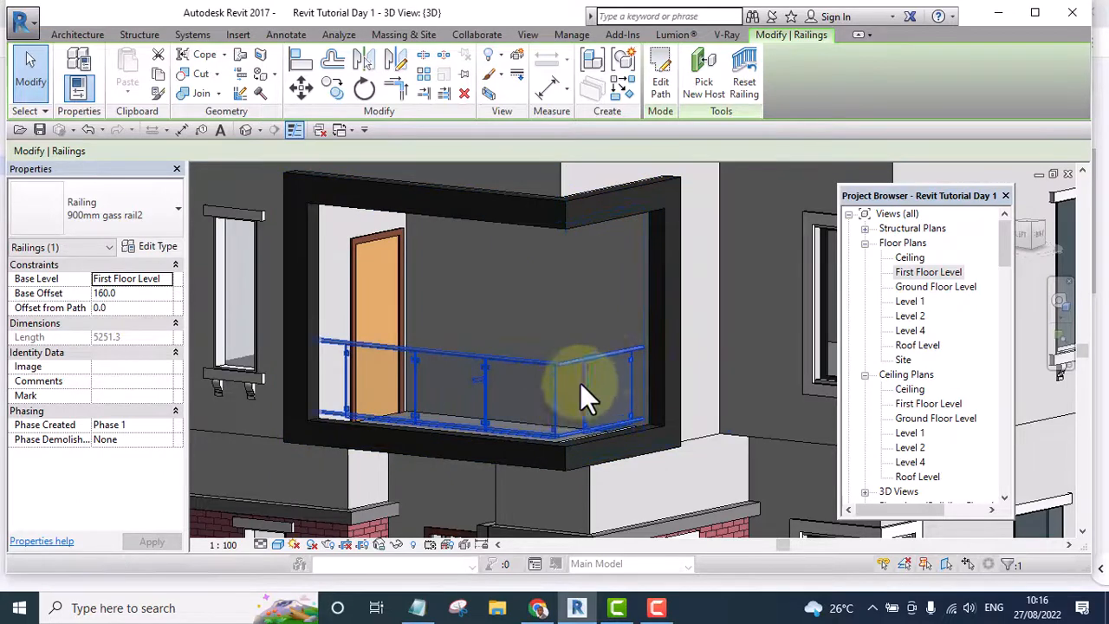
scroll(618, 377, "down", 3)
scroll(613, 394, "up", 2)
scroll(623, 410, "down", 5)
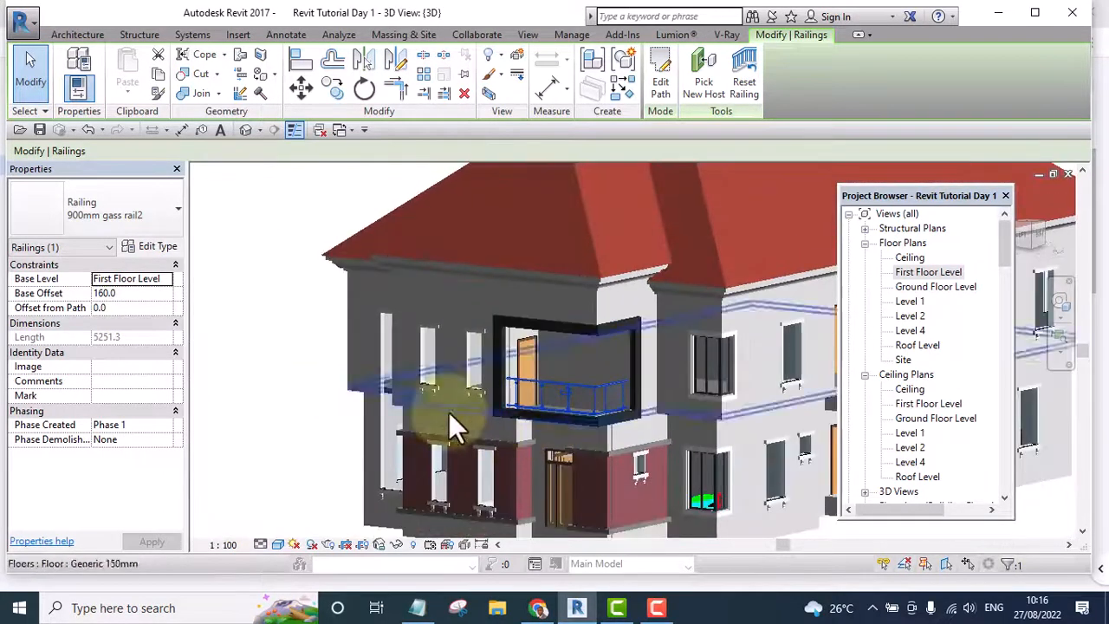
left_click(260, 383)
middle_click_drag(310, 407, 273, 463, "shift")
scroll(610, 472, "up", 3)
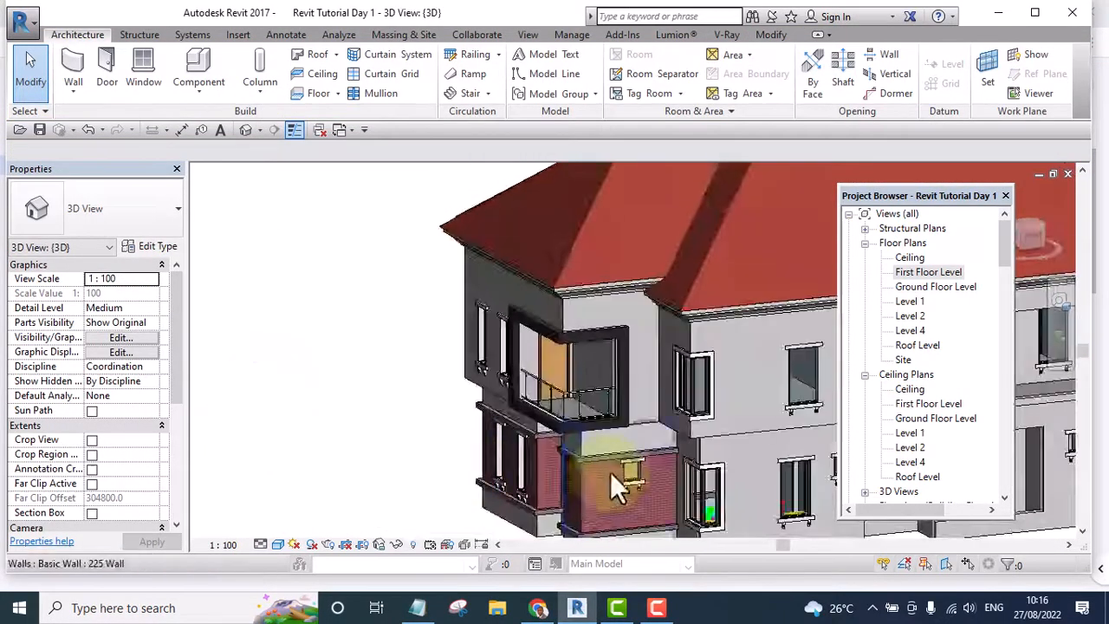
scroll(586, 401, "up", 3)
scroll(515, 339, "up", 2)
scroll(513, 452, "up", 1)
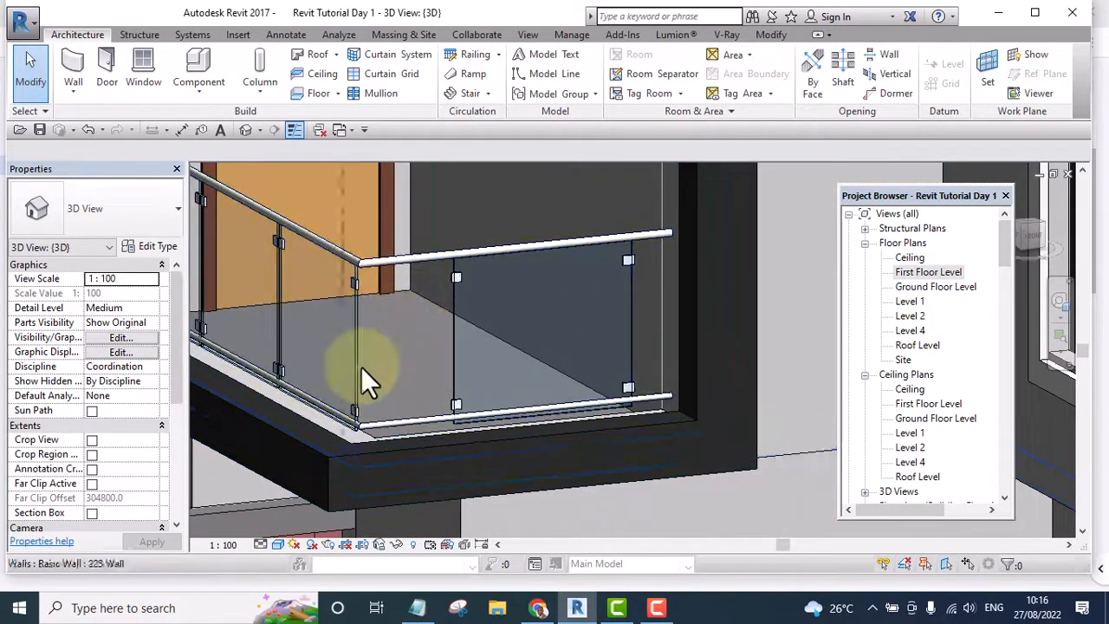
middle_click_drag(453, 379, 800, 398, "shift")
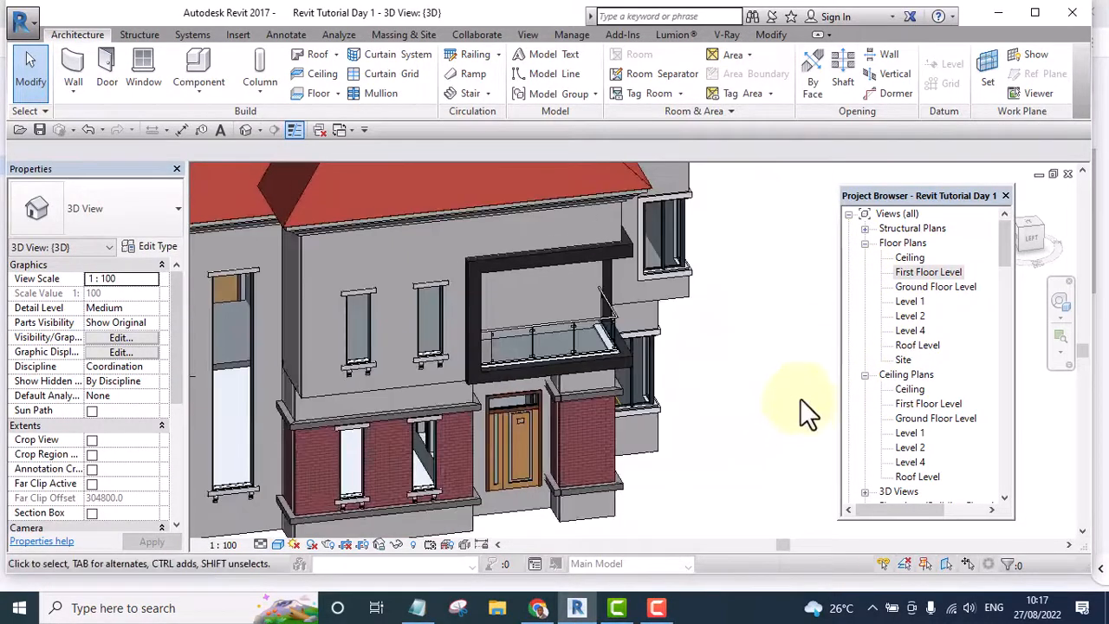
Open the First Floor Level floor plan and start an in-place model for the corner balcony beside the master bedroom.
left_click(1005, 255)
double_click(942, 272)
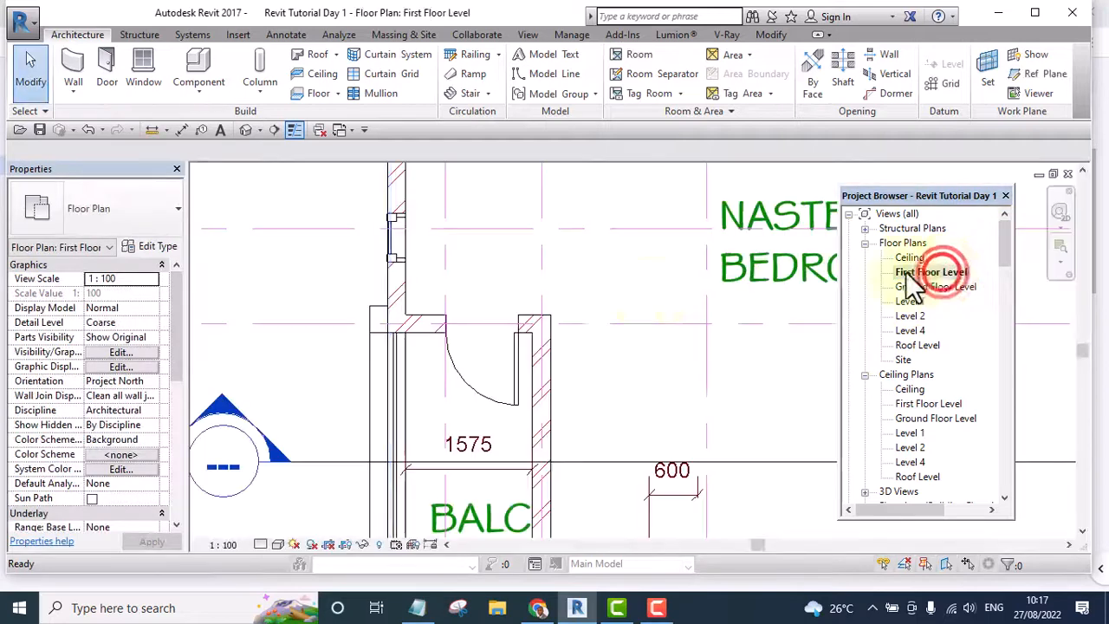
scroll(483, 304, "down", 4)
middle_click_drag(520, 420, 345, 386)
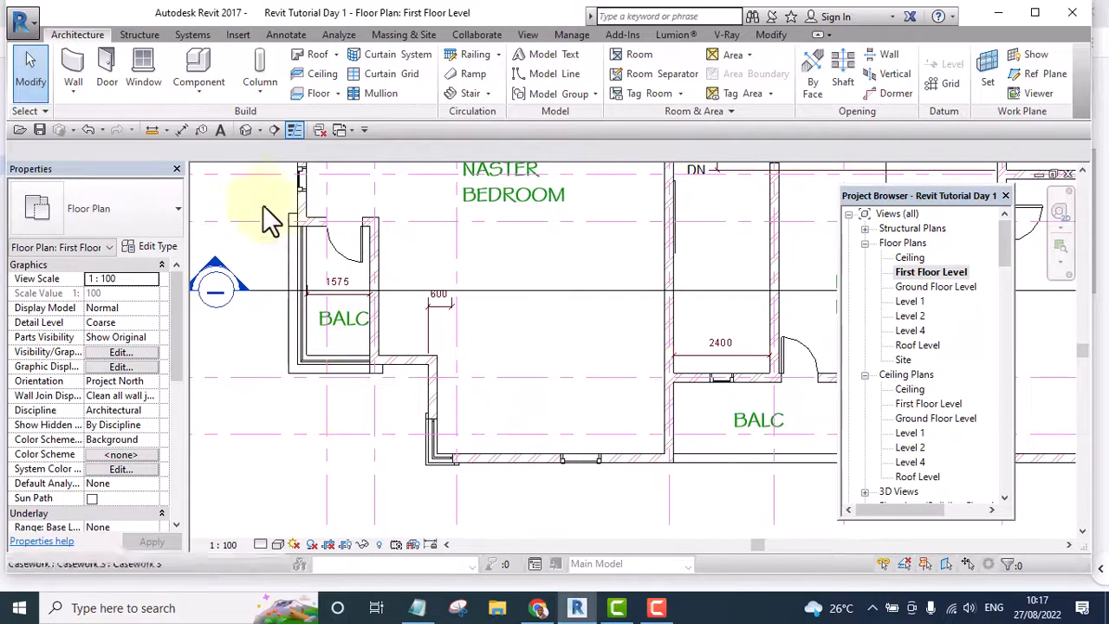
left_click(197, 88)
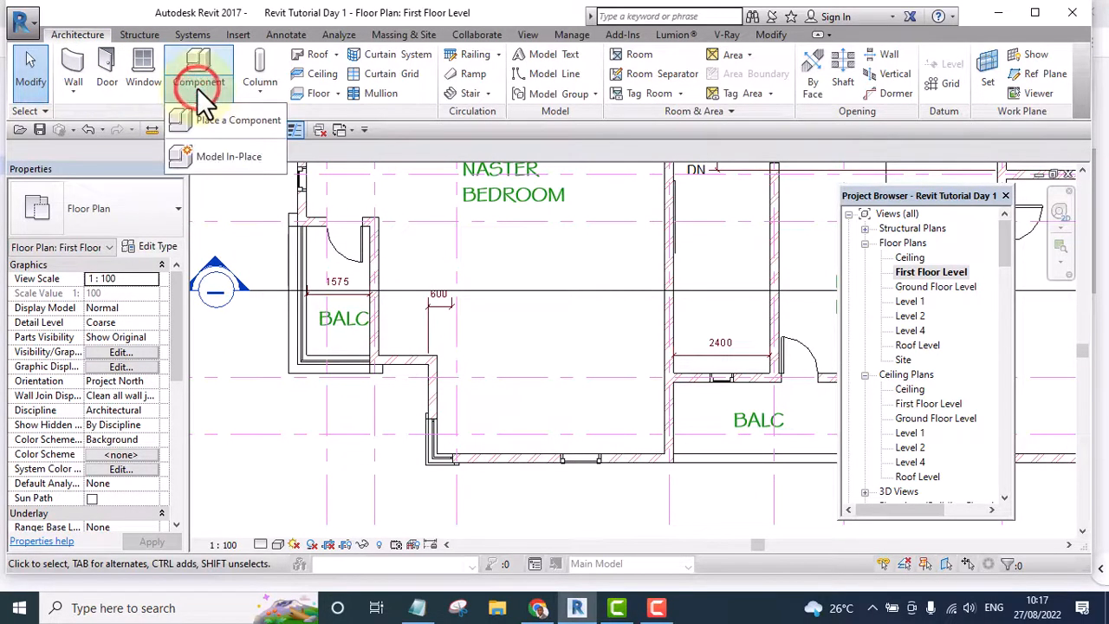
left_click(224, 157)
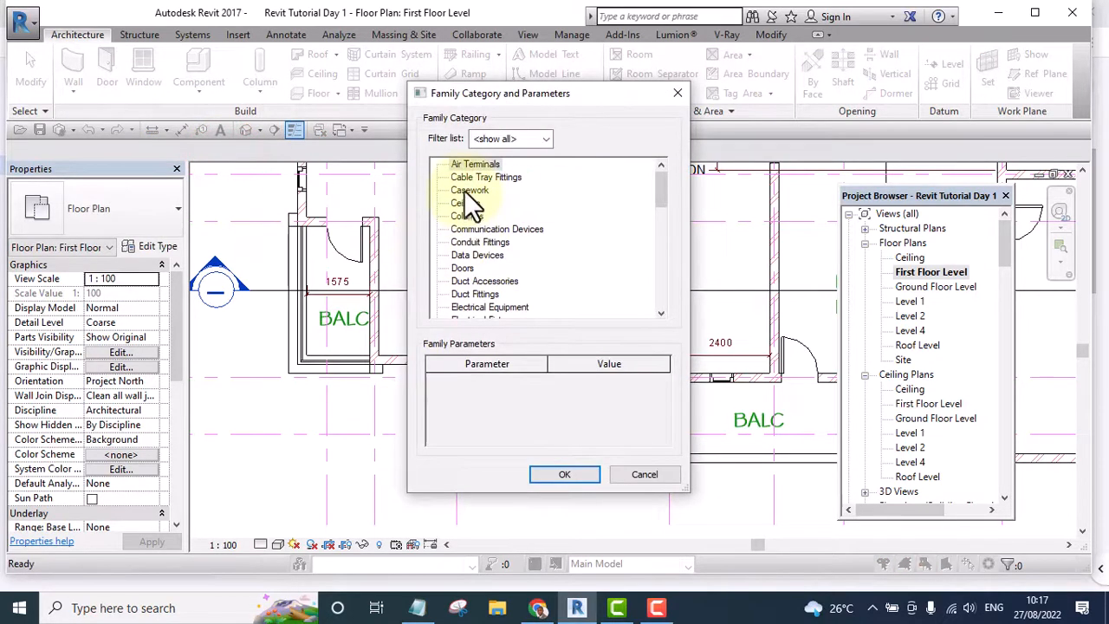
Assign the Casework family category to the in-place model and accept the suggested name Casework 4.
left_click_drag(660, 192, 663, 234)
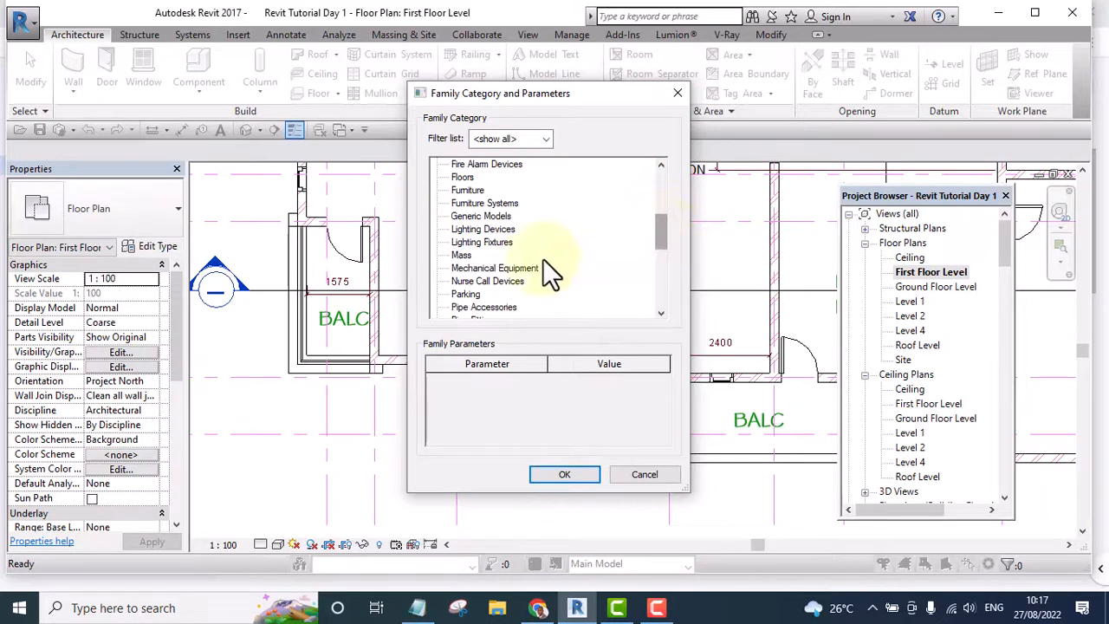
scroll(479, 280, "down", 2)
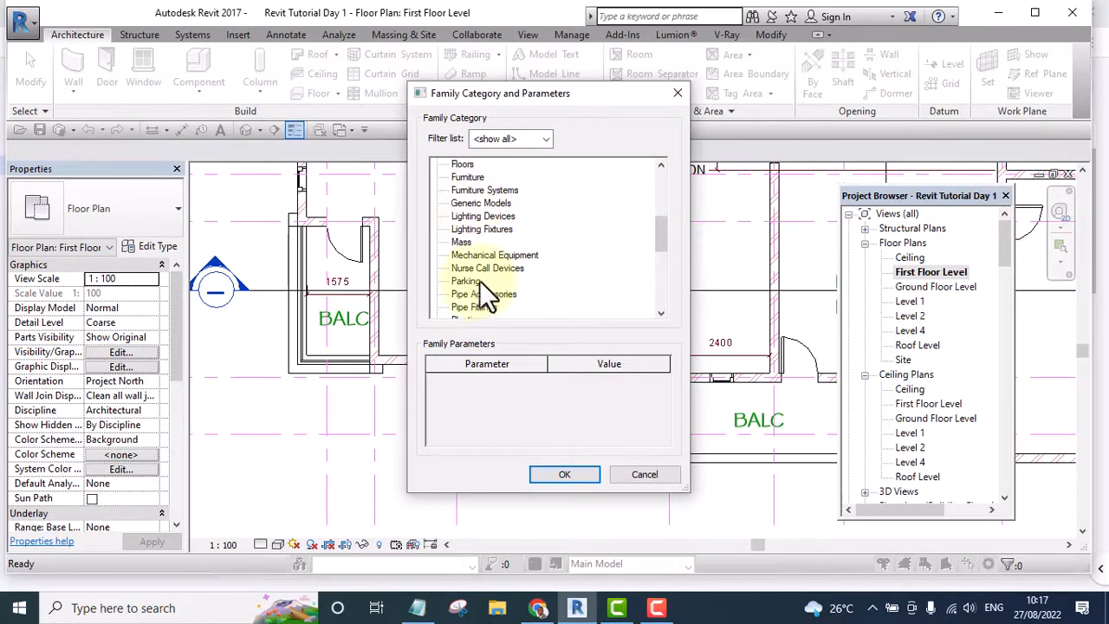
scroll(486, 267, "up", 2)
scroll(485, 266, "up", 5)
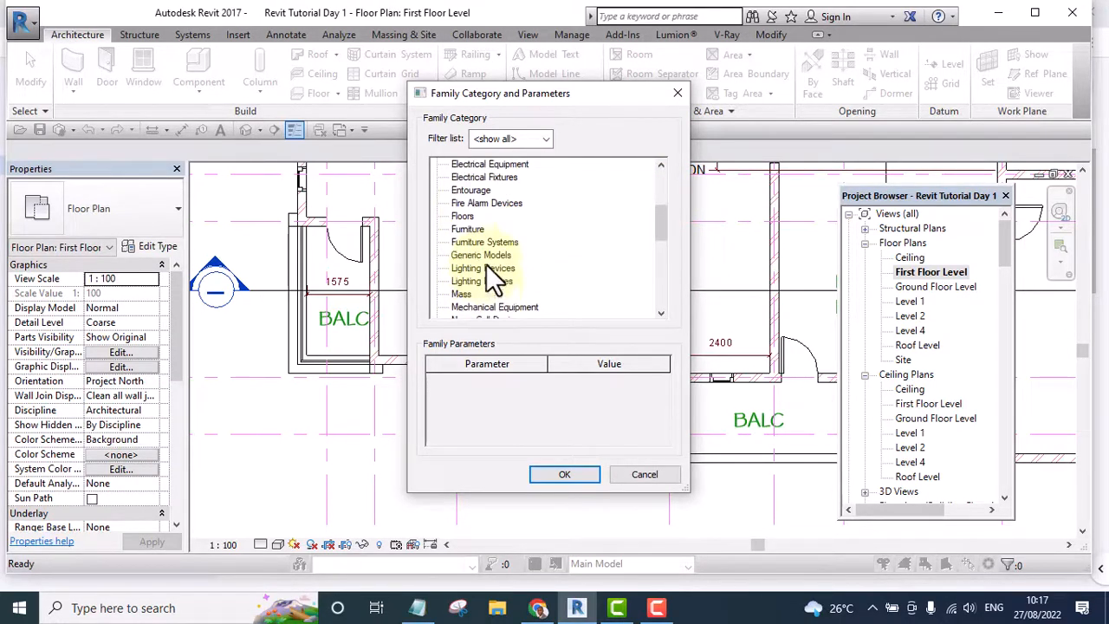
scroll(483, 234, "up", 2)
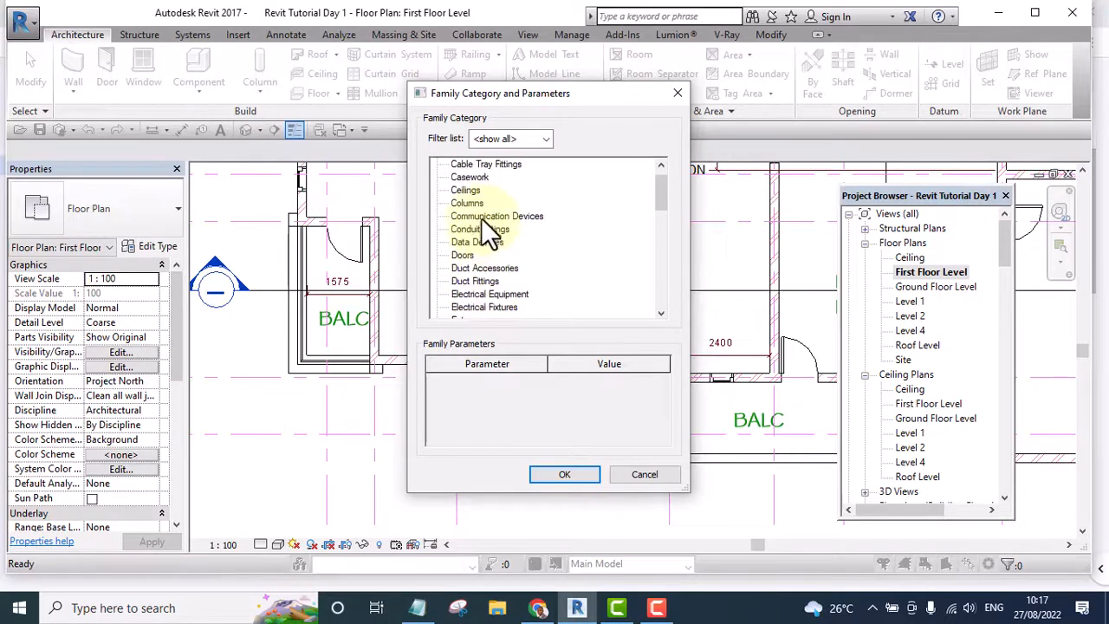
left_click(473, 191)
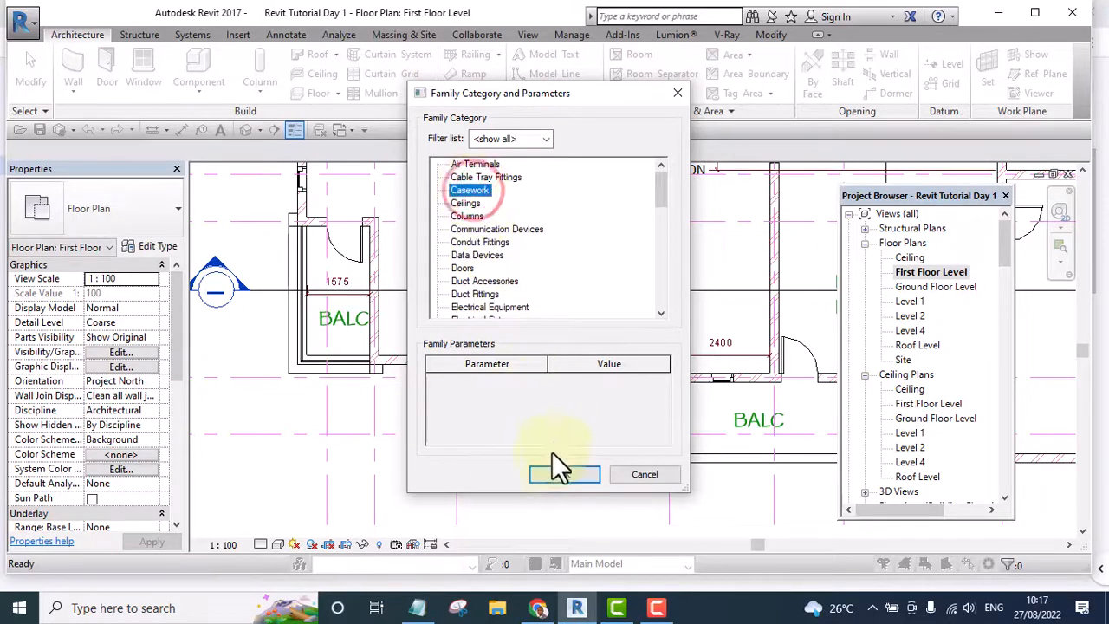
left_click(559, 475)
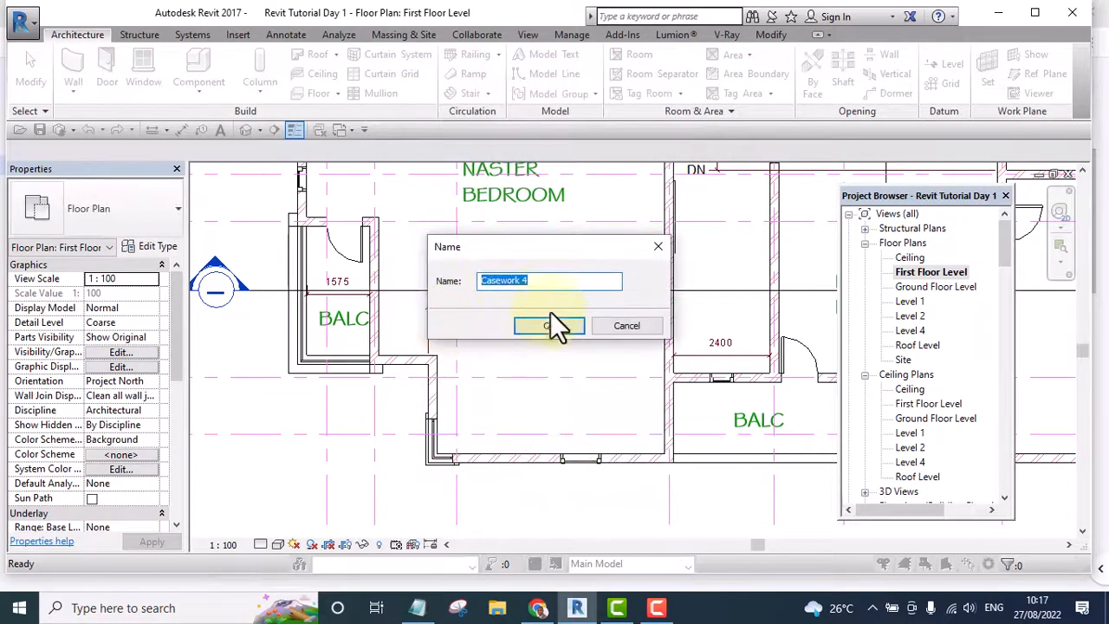
left_click(550, 327)
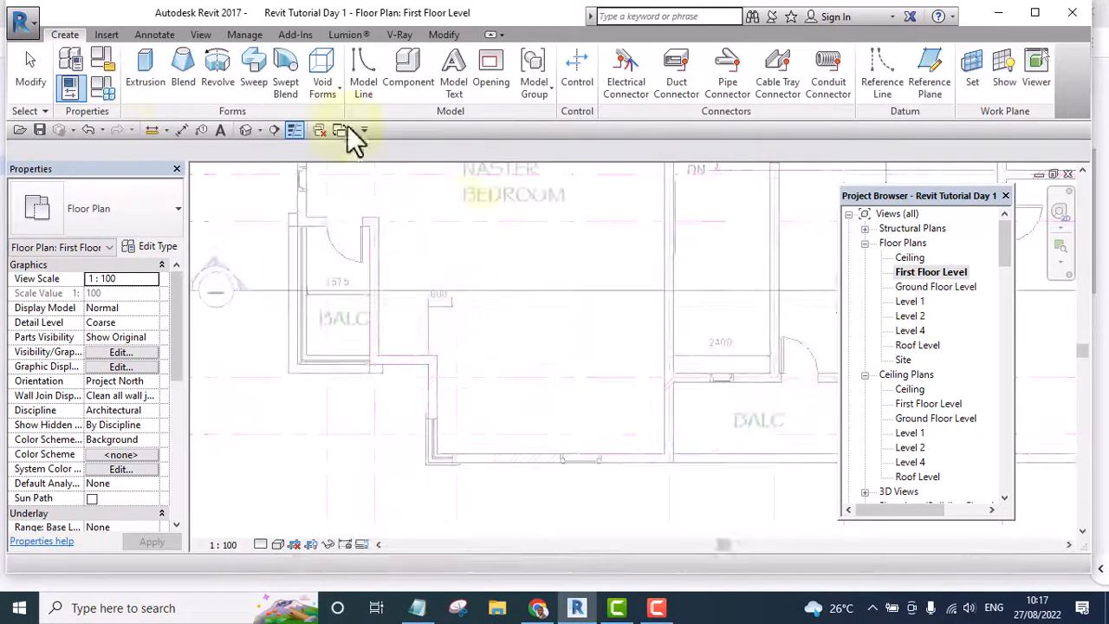
Start an extrusion and sketch a narrow rectangle inside the railing outline where the balcony's long side meets the wall by the door.
left_click(147, 67)
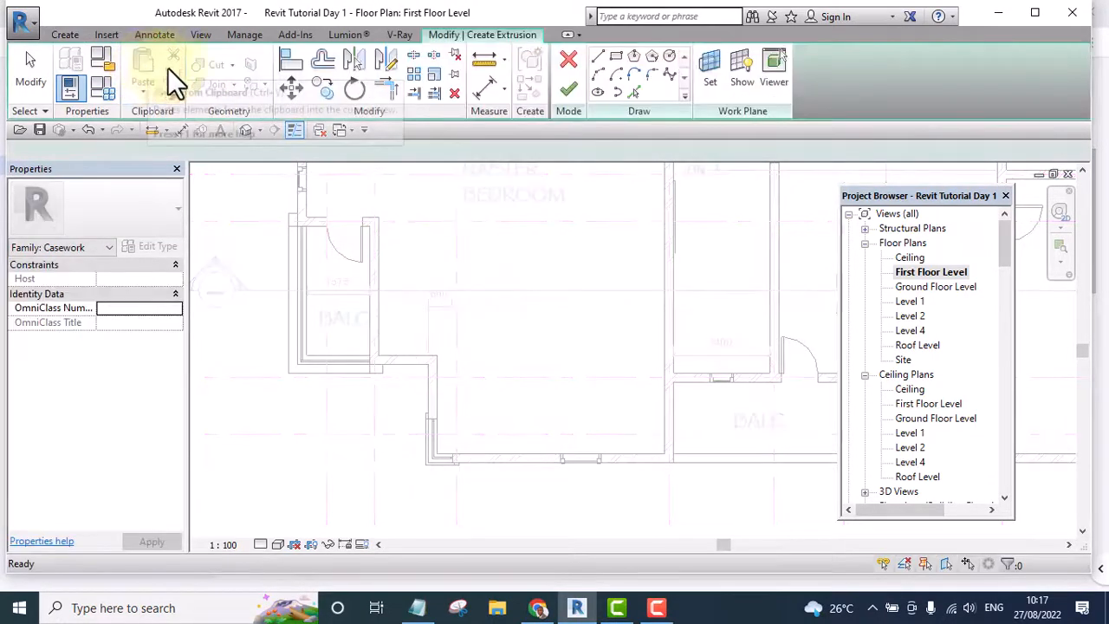
left_click(615, 57)
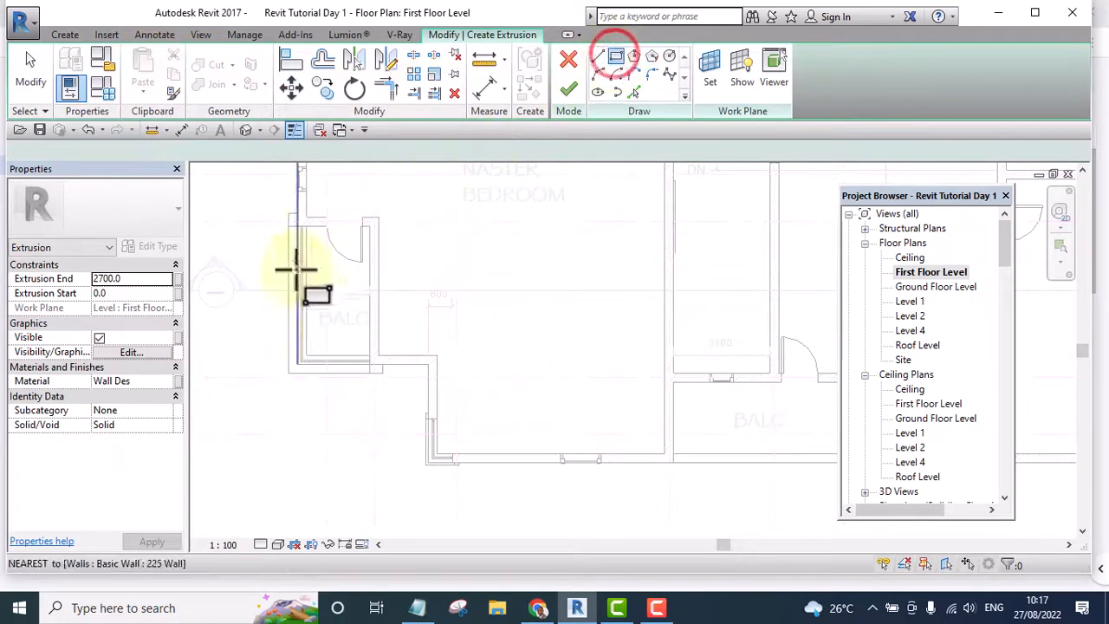
middle_click_drag(317, 297, 396, 389)
scroll(378, 334, "up", 6)
scroll(377, 250, "up", 5)
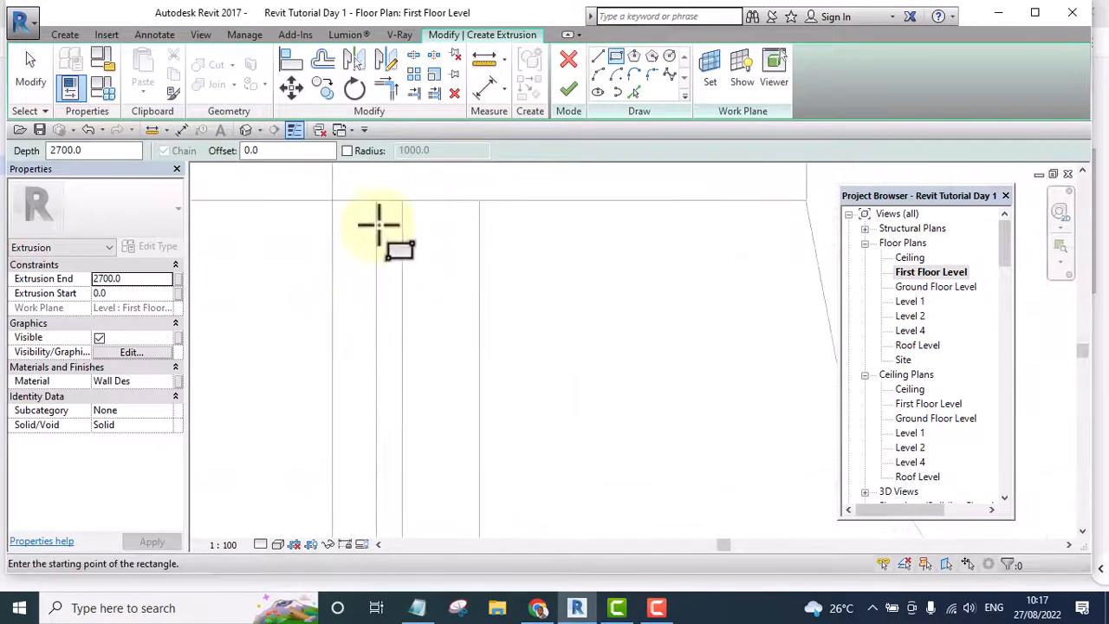
left_click(389, 185)
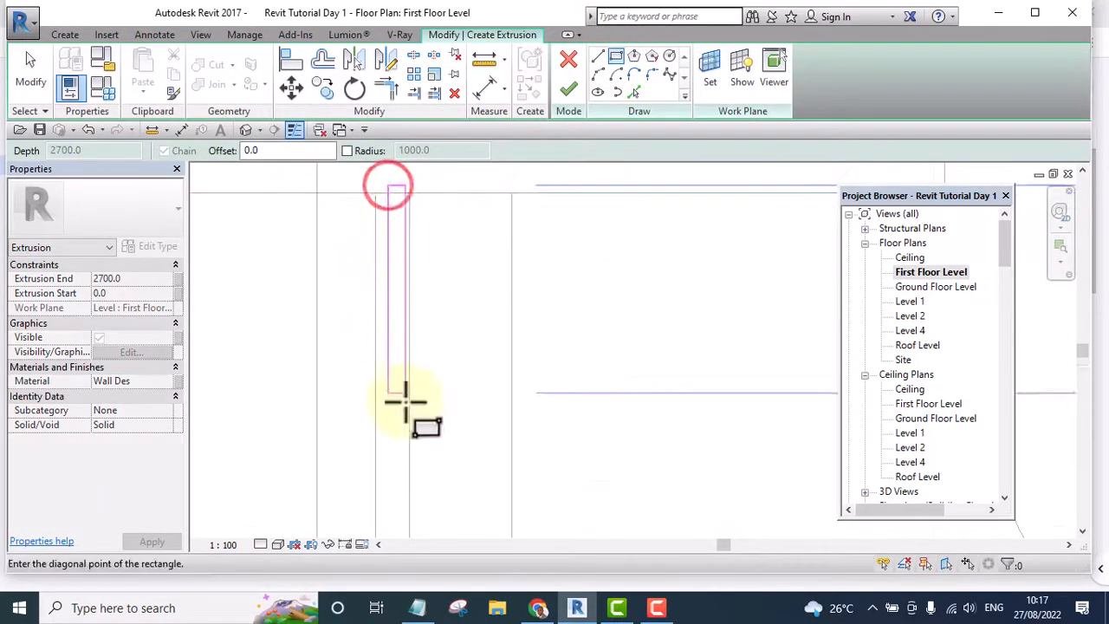
left_click(398, 475)
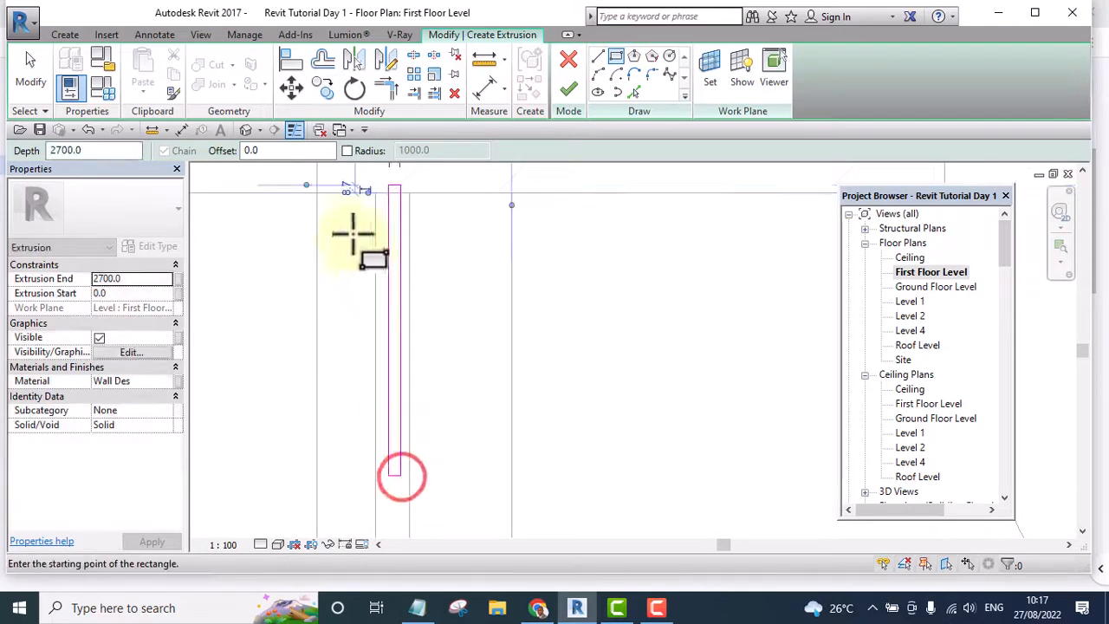
Sketch two nested rectangles at the balcony's outer corner, their outer edges running within the railing outline on both sides.
scroll(343, 215, "down", 5)
middle_click_drag(415, 441, 391, 351)
scroll(325, 324, "up", 7)
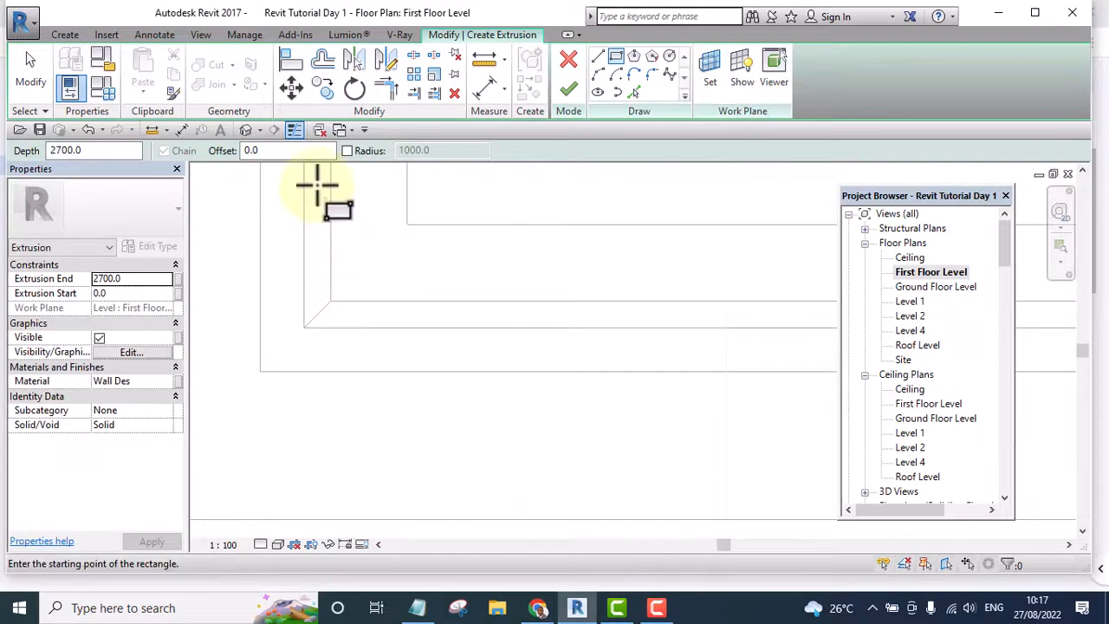
left_click(312, 206)
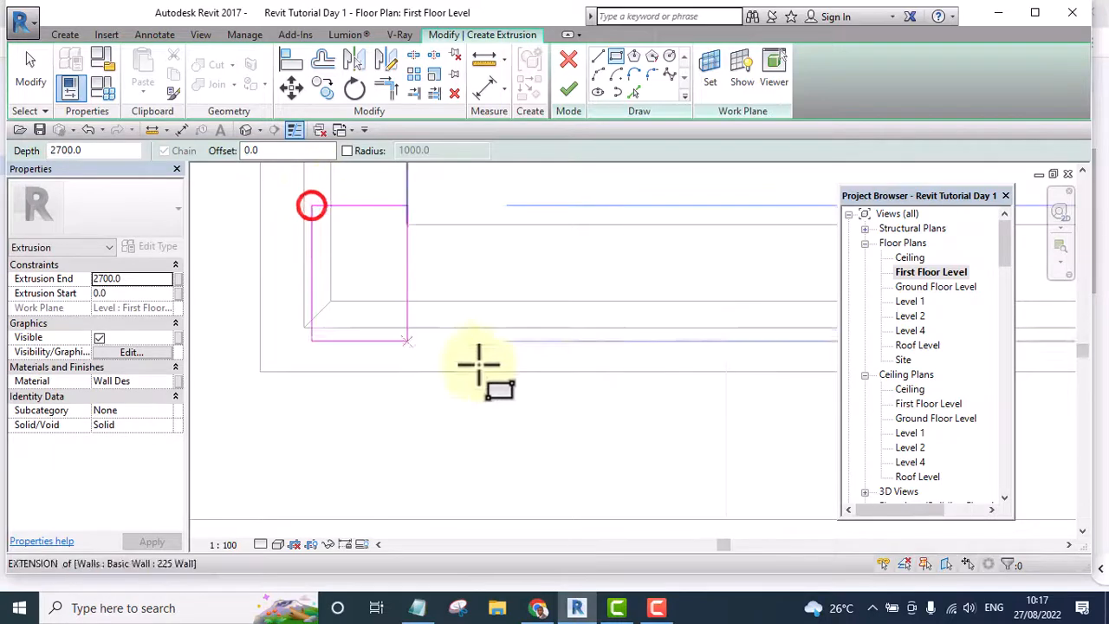
left_click(639, 319)
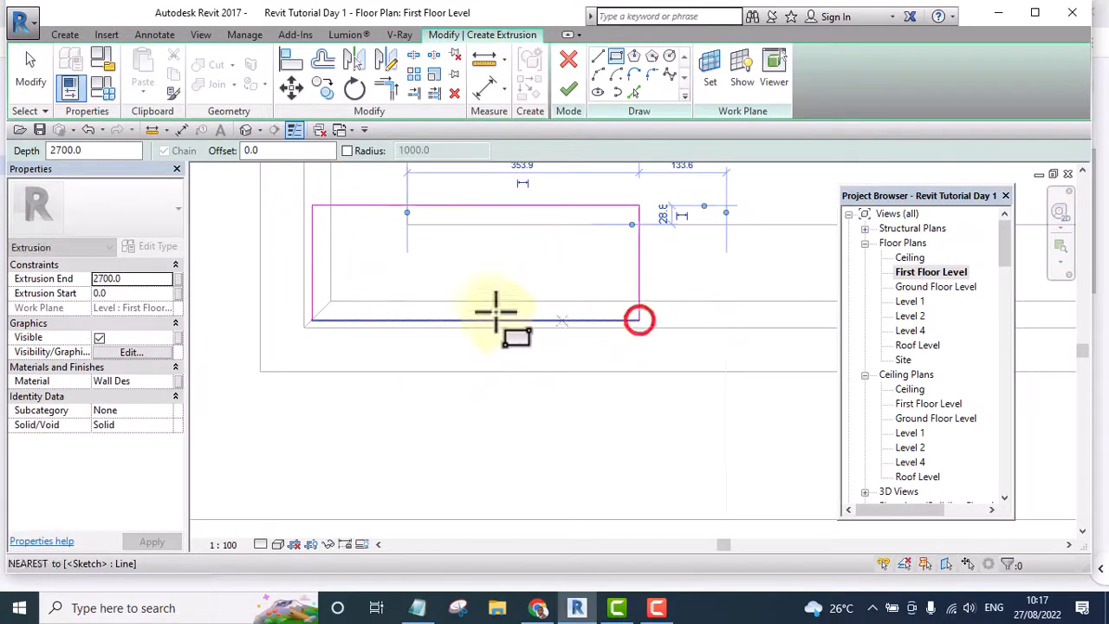
left_click(321, 224)
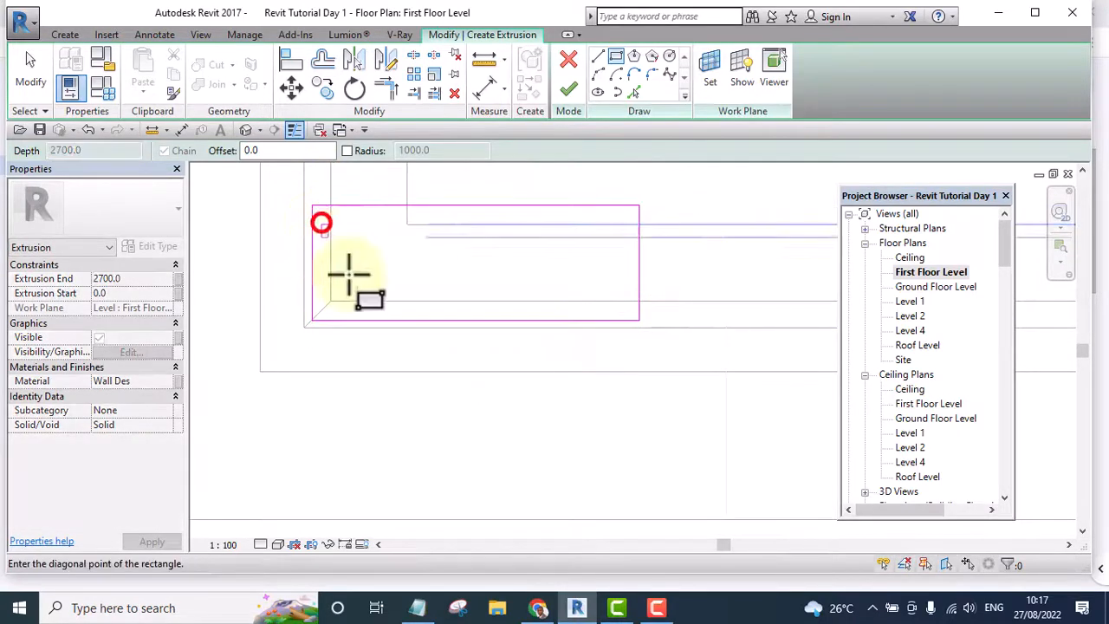
left_click(619, 310)
scroll(453, 285, "down", 4)
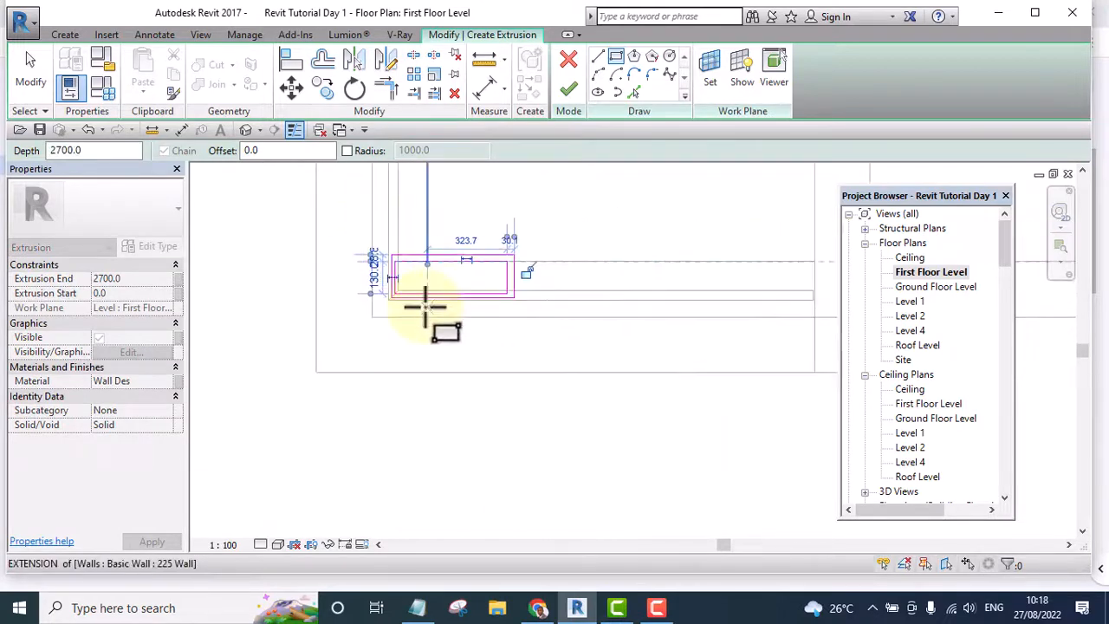
Sketch a thin rectangle within the railing outline at the wall end of the balcony's short side, slightly overlapping the wall.
middle_click_drag(428, 303, 208, 422)
scroll(417, 369, "up", 7)
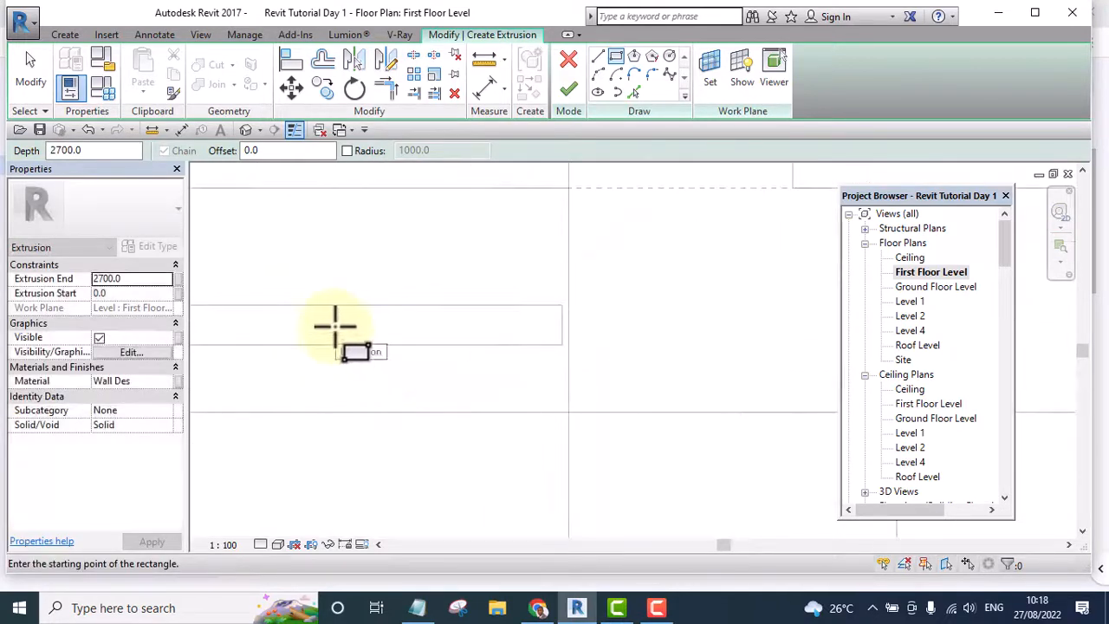
left_click(301, 317)
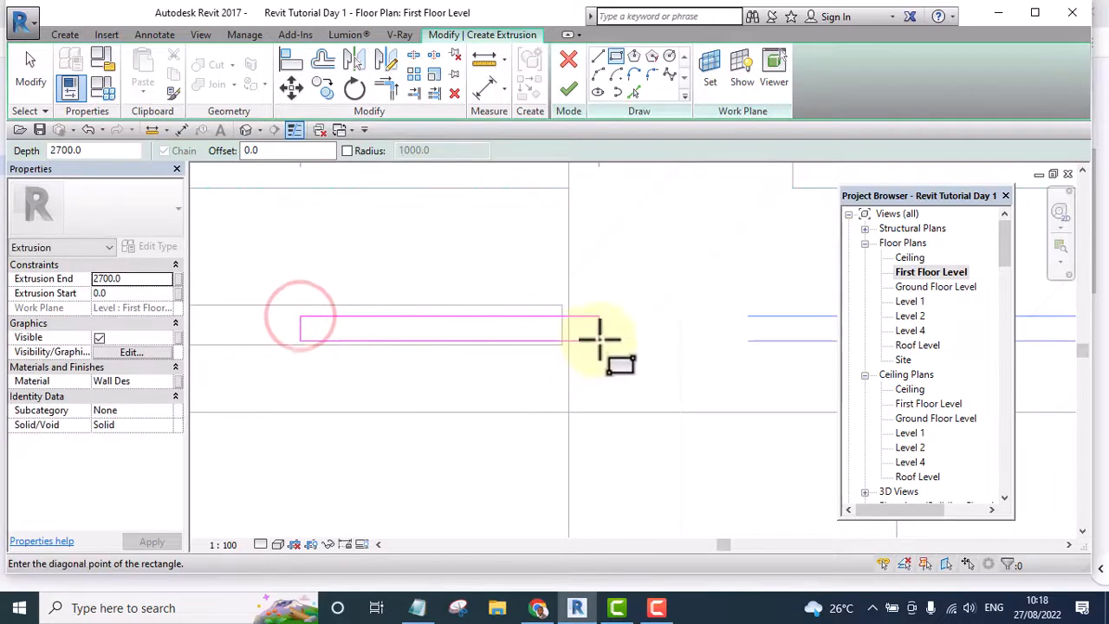
left_click(589, 336)
scroll(705, 323, "down", 5)
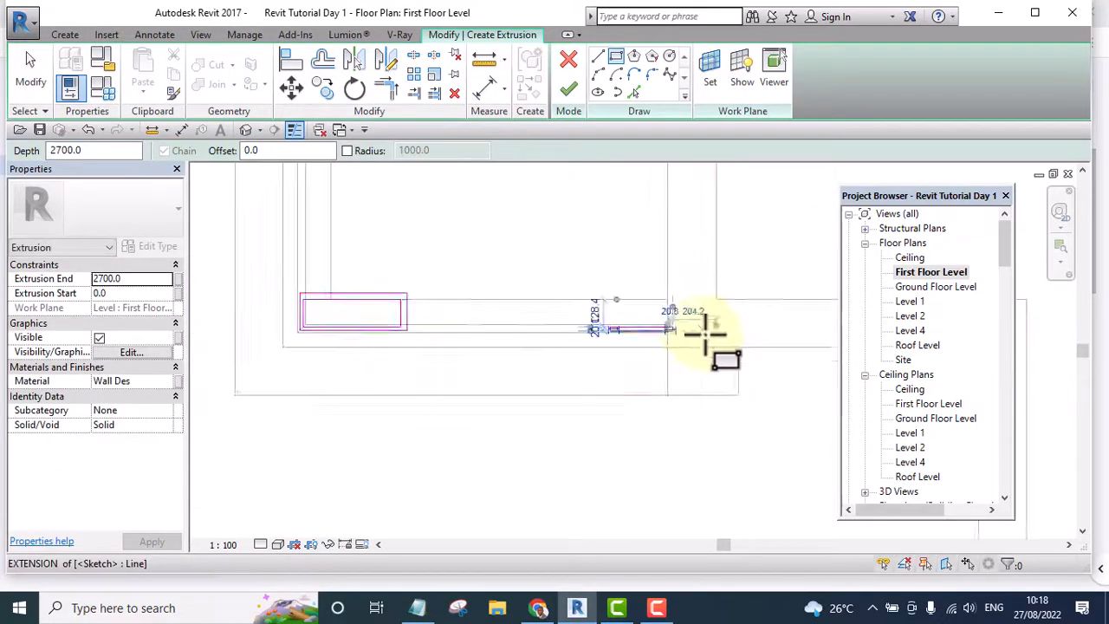
Trim the two nested corner rectangles at both ends into one closed, thin L-shaped profile following the railing corner.
left_click(387, 89)
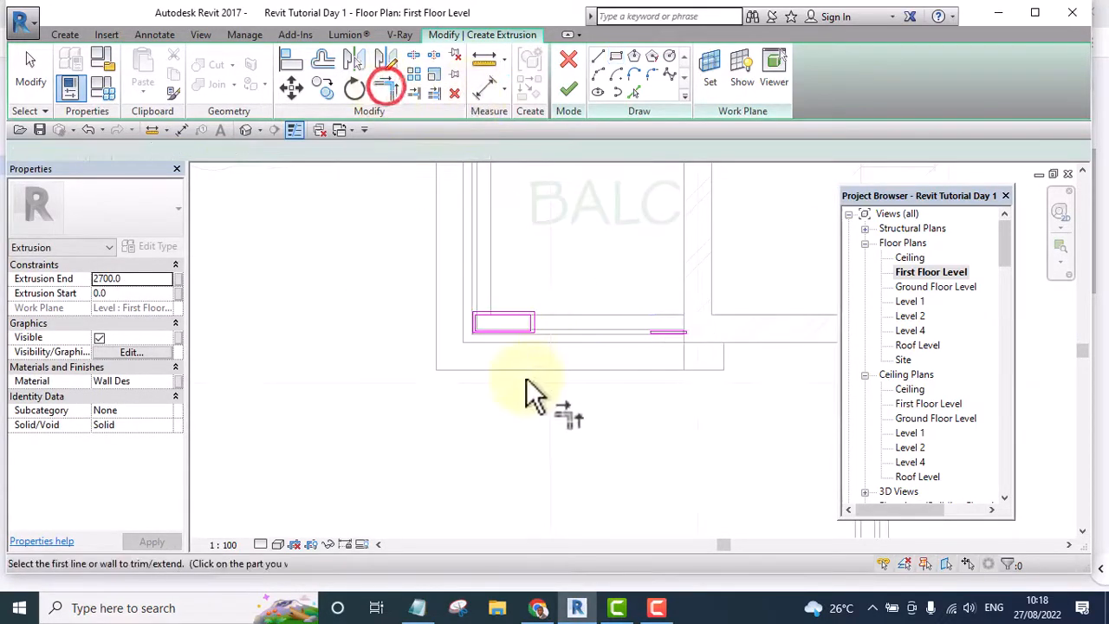
scroll(437, 259, "up", 5)
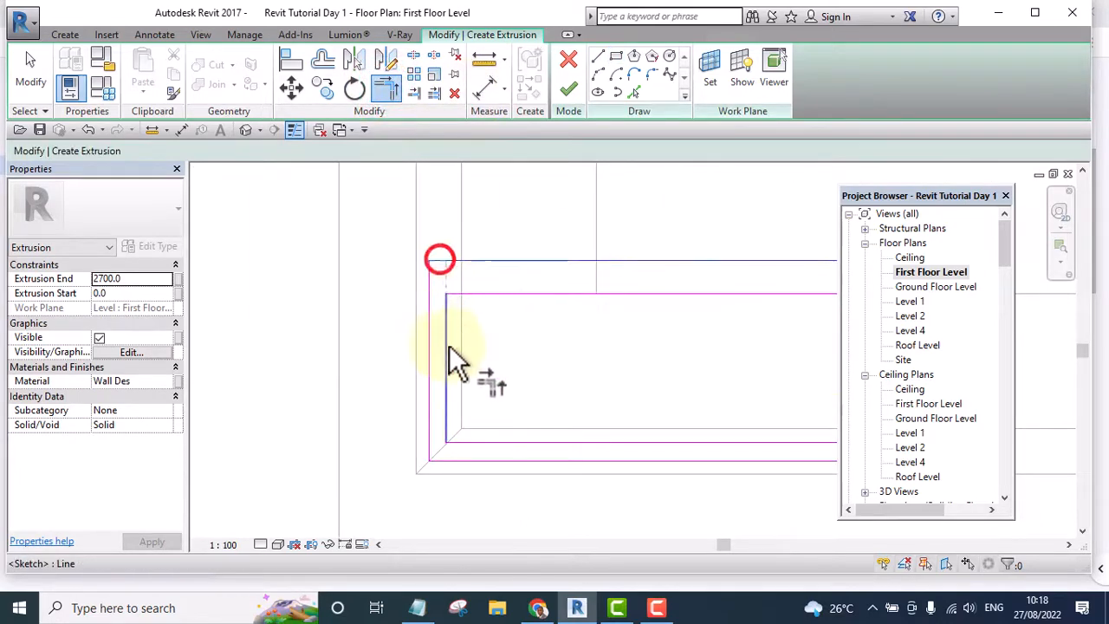
left_click(448, 346)
middle_click_drag(497, 366, 84, 273)
scroll(583, 368, "up", 3)
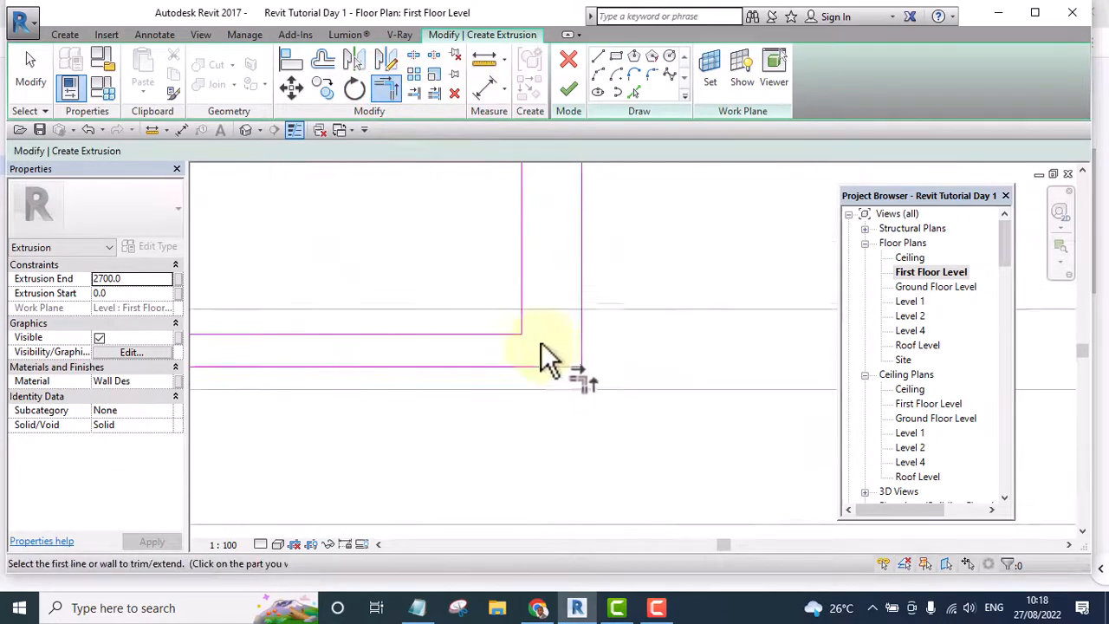
scroll(541, 345, "up", 1)
left_click(589, 365)
scroll(659, 381, "down", 4)
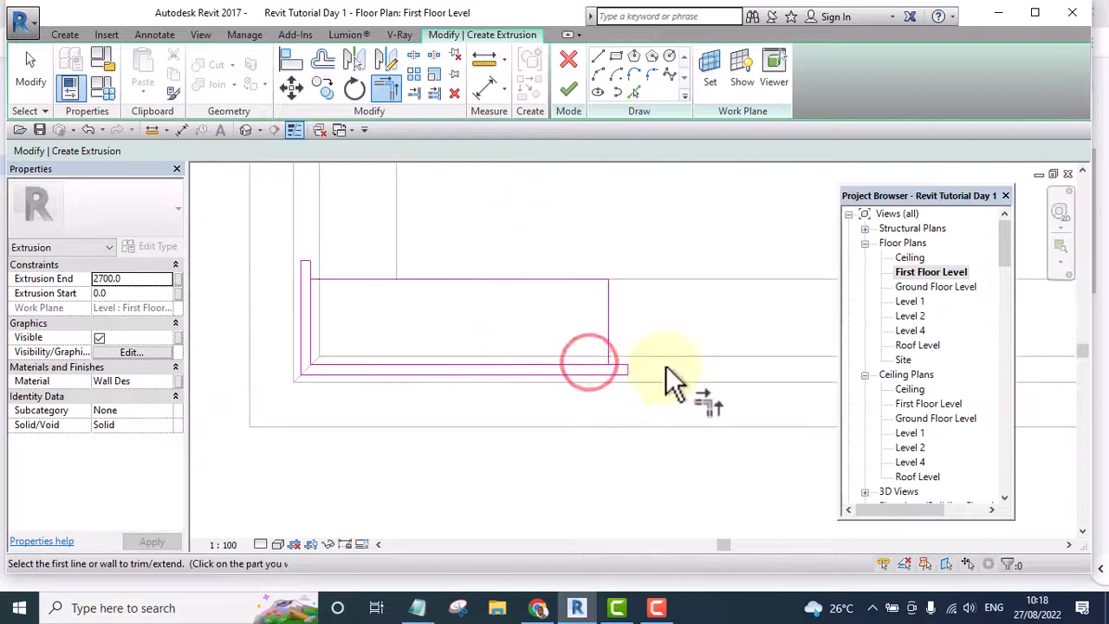
Delete the two leftover rectangle lines beside the L-shaped corner profile.
right_click(613, 252)
left_click(665, 263)
mouse_move(665, 264)
left_mouse_down()
mouse_move(552, 344)
mouse_move(533, 338)
left_mouse_up()
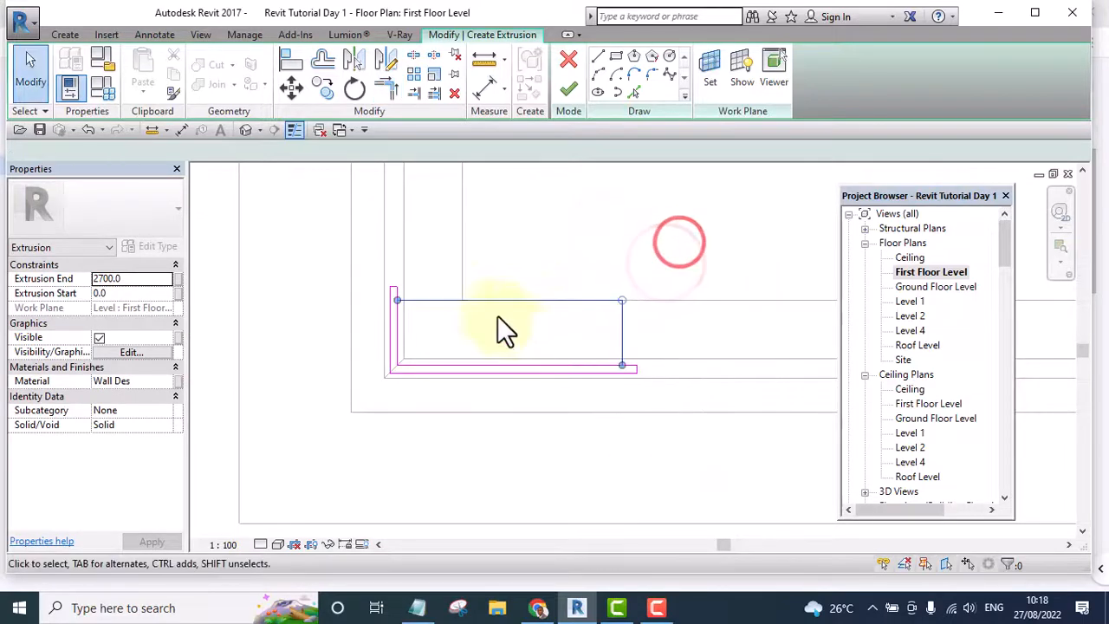
left_click(454, 92)
scroll(432, 320, "up", 3)
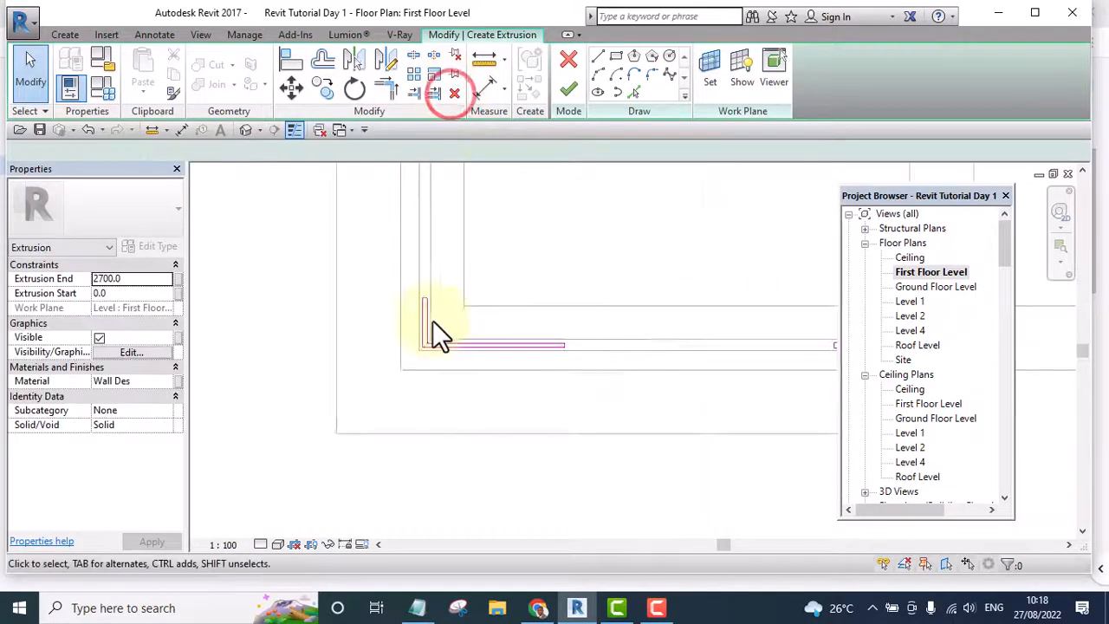
Set the material of the corner and wall-end extrusion to Glass and finish its sketch.
scroll(416, 303, "down", 2)
middle_click_drag(417, 303, 416, 399)
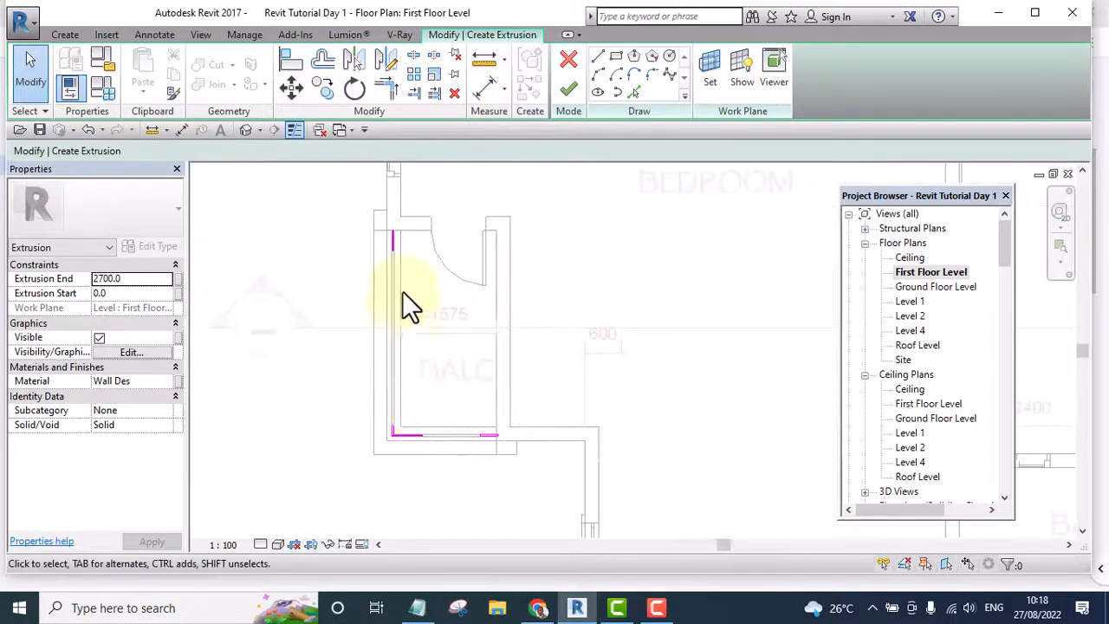
scroll(399, 222, "up", 3)
mouse_move(427, 330)
middle_mouse_down()
mouse_move(434, 267)
mouse_move(461, 280)
middle_mouse_up()
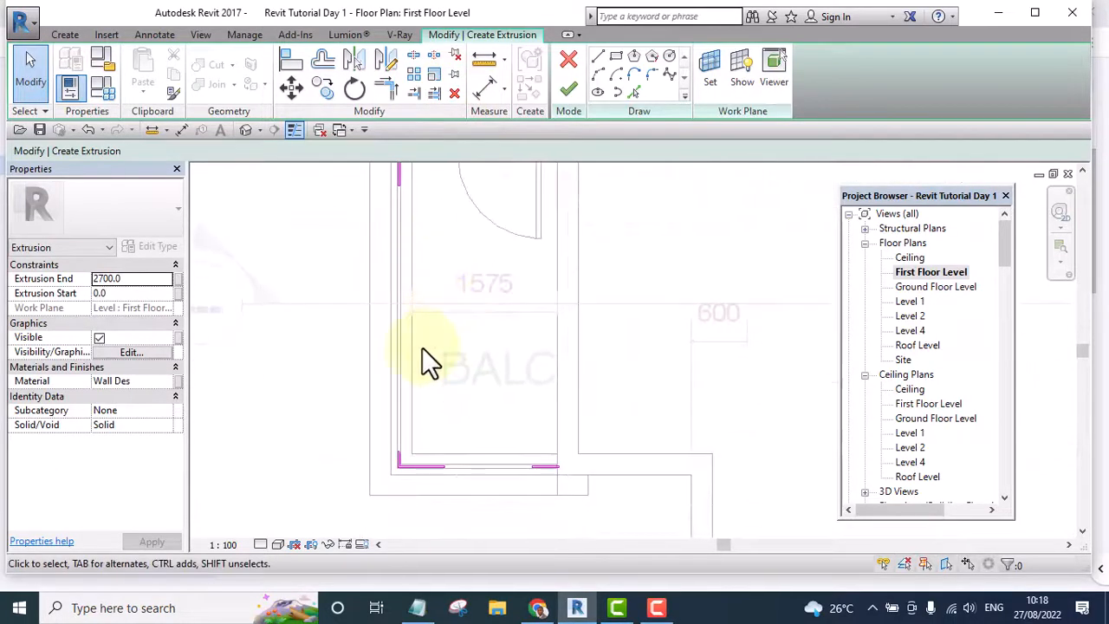
left_click(167, 378)
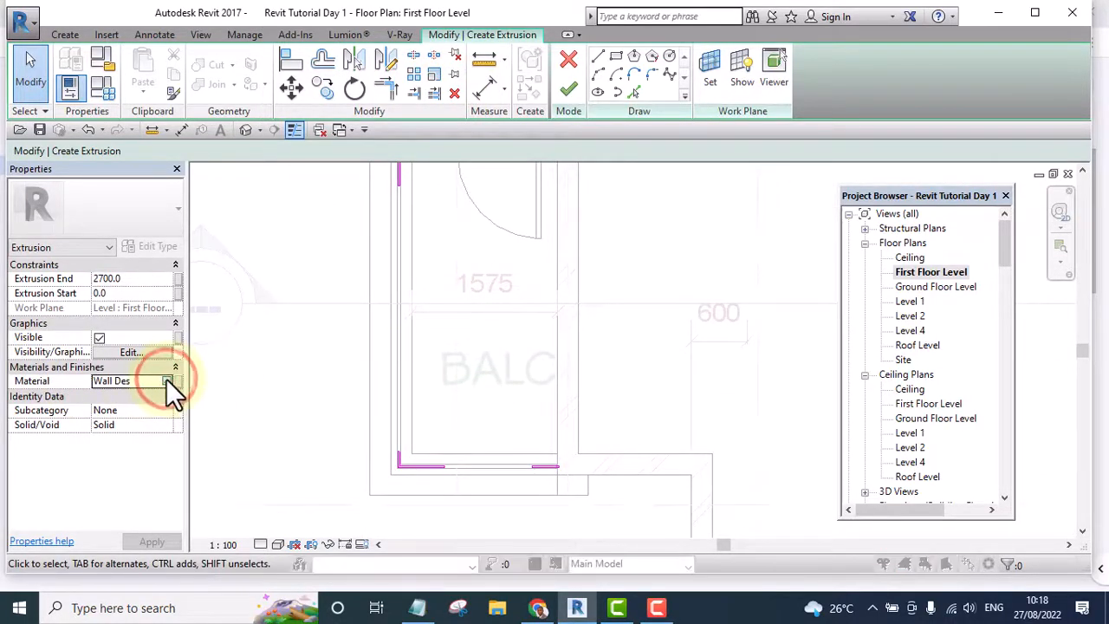
left_click(167, 378)
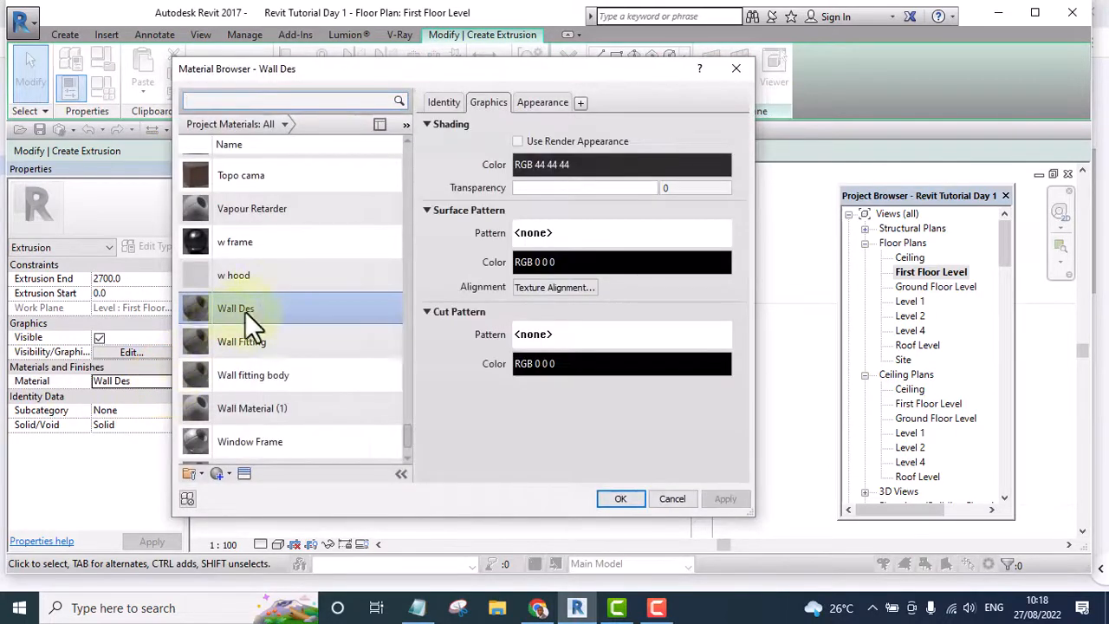
scroll(269, 284, "up", 15)
scroll(270, 281, "up", 6)
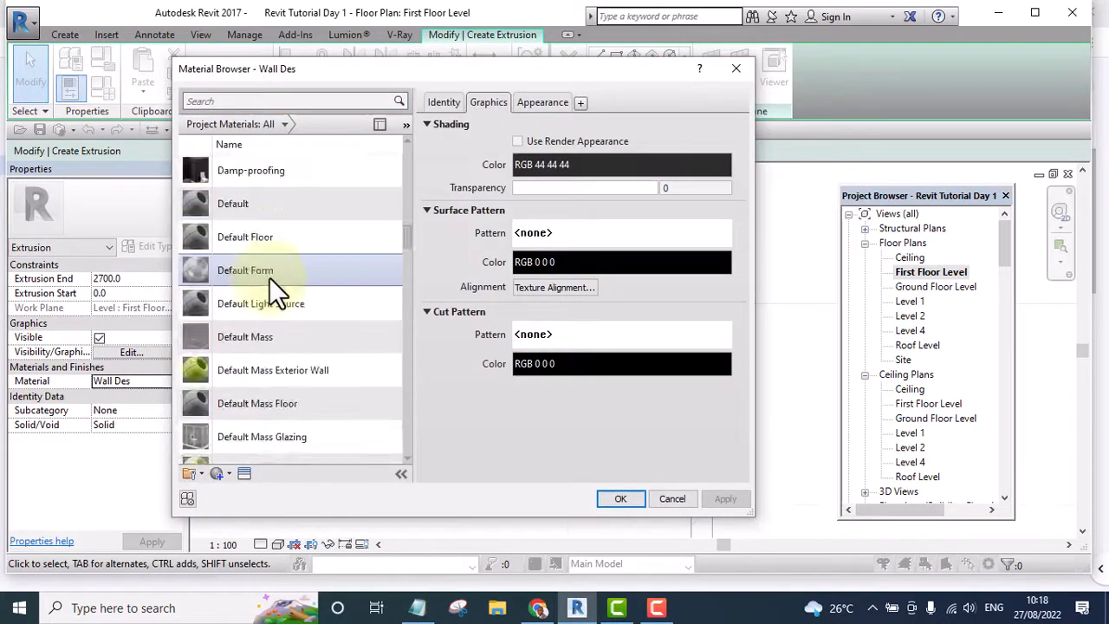
scroll(275, 284, "down", 6)
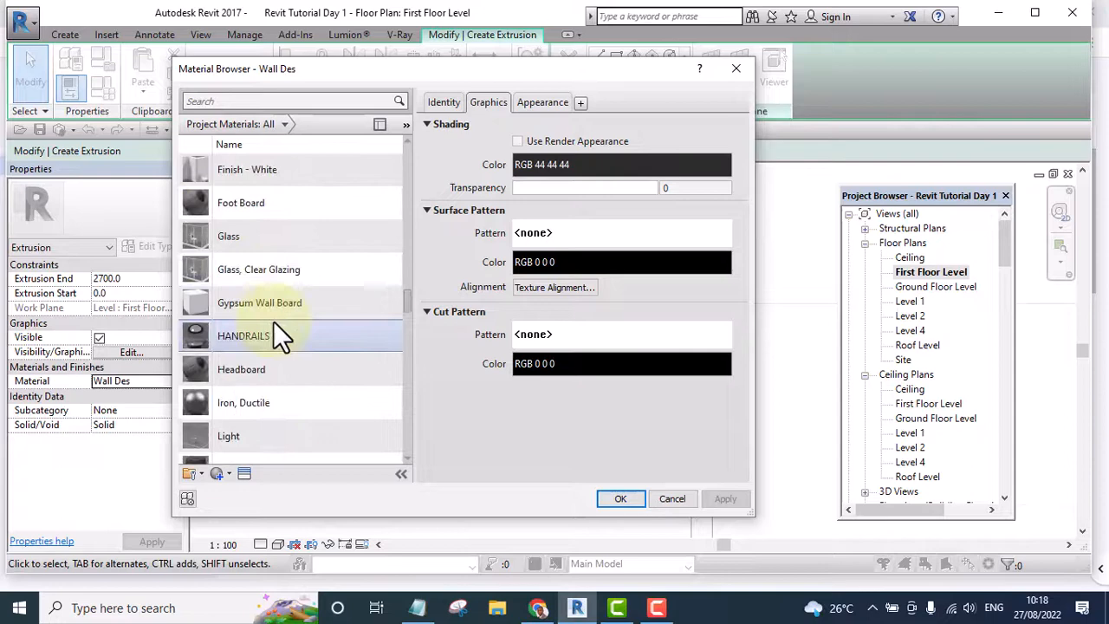
left_click(223, 231)
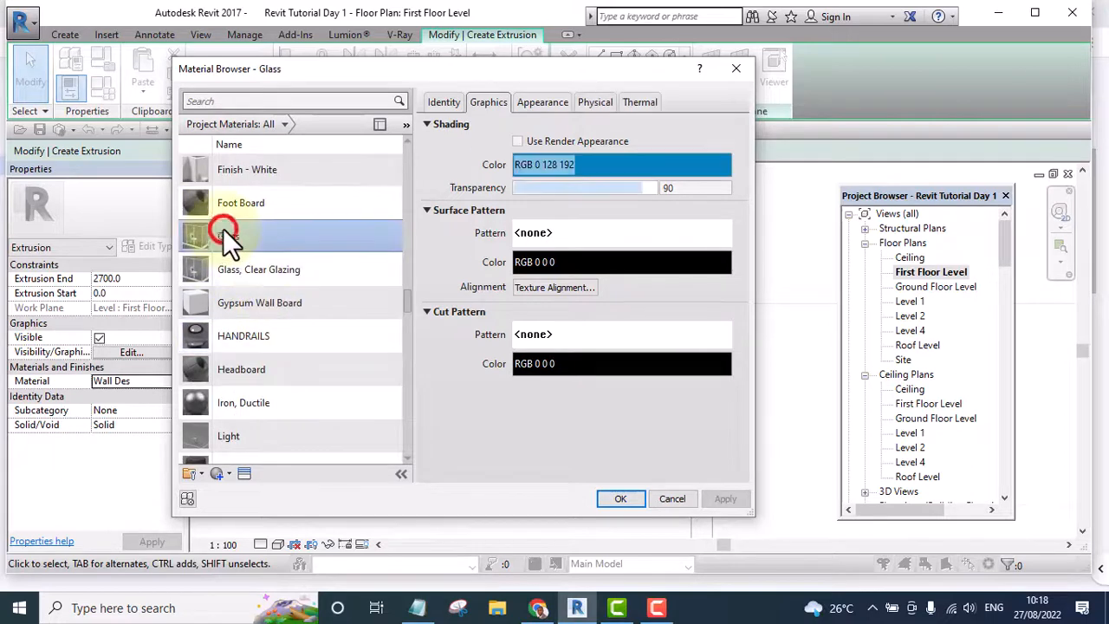
left_click(620, 500)
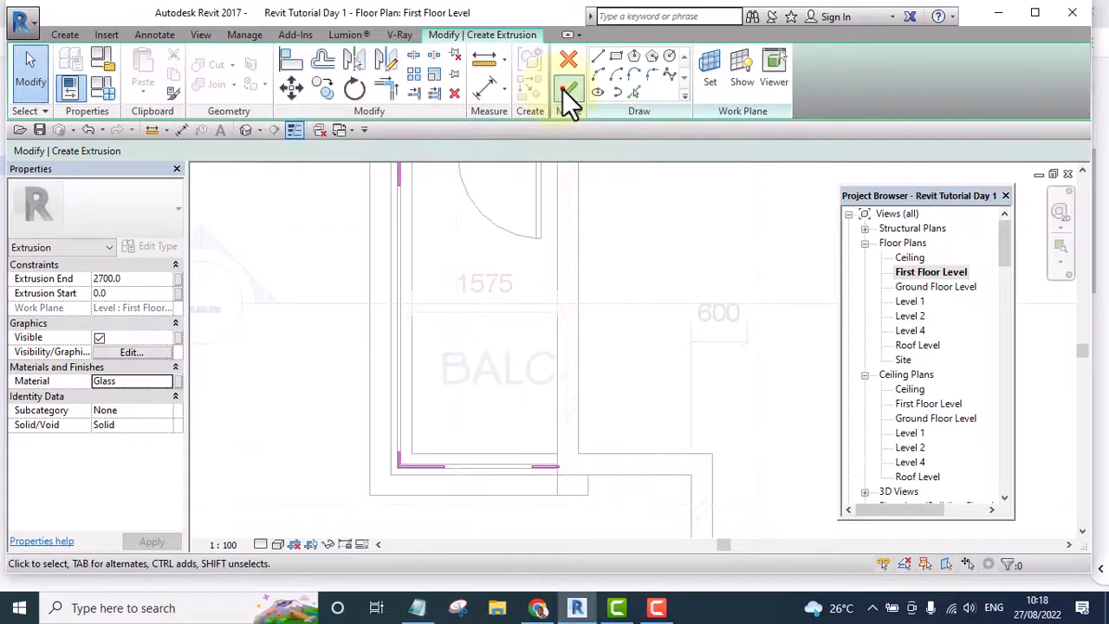
left_click(563, 90)
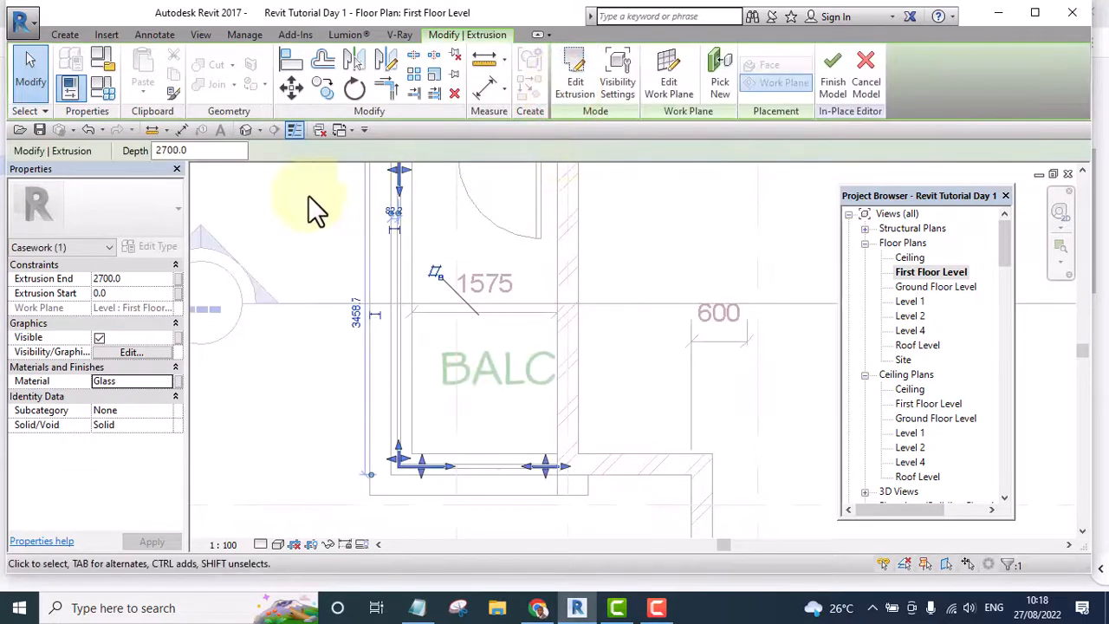
In the 3D view, lower the top of the glass extrusion to the railing's handrail, giving an extrusion end of 1020.
left_click(246, 130)
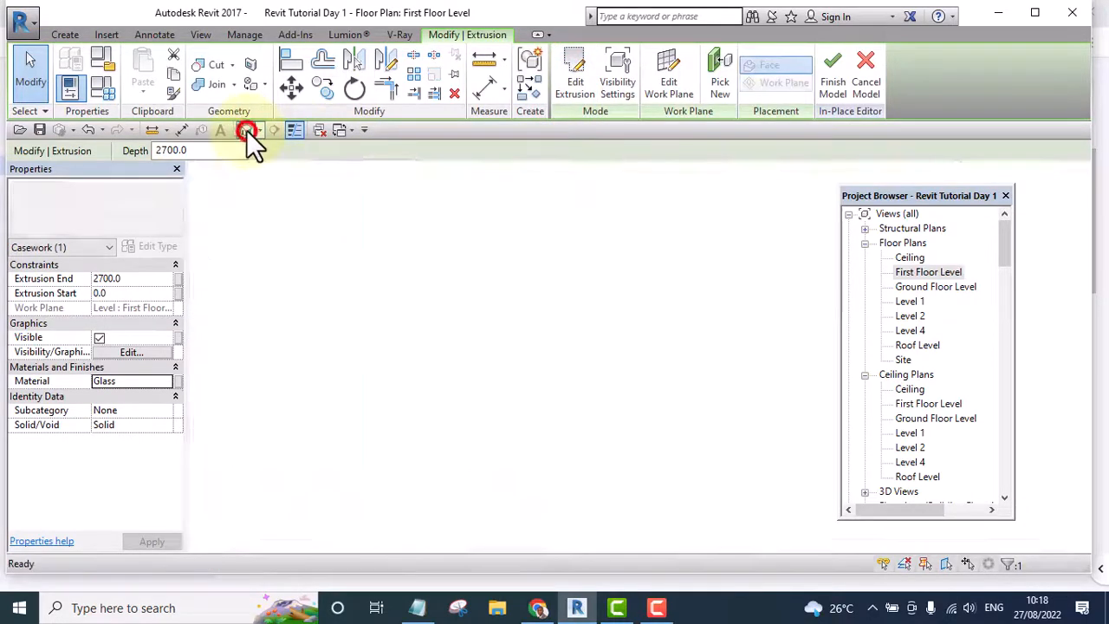
scroll(578, 405, "up", 2)
scroll(569, 379, "up", 2)
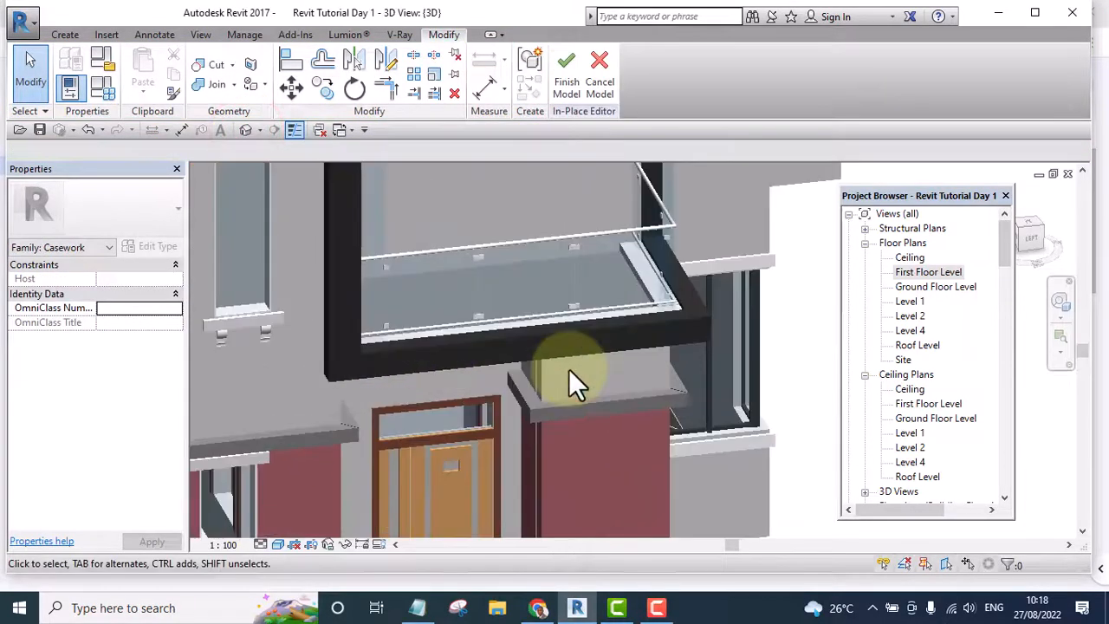
middle_click_drag(586, 396, 440, 396, "shift")
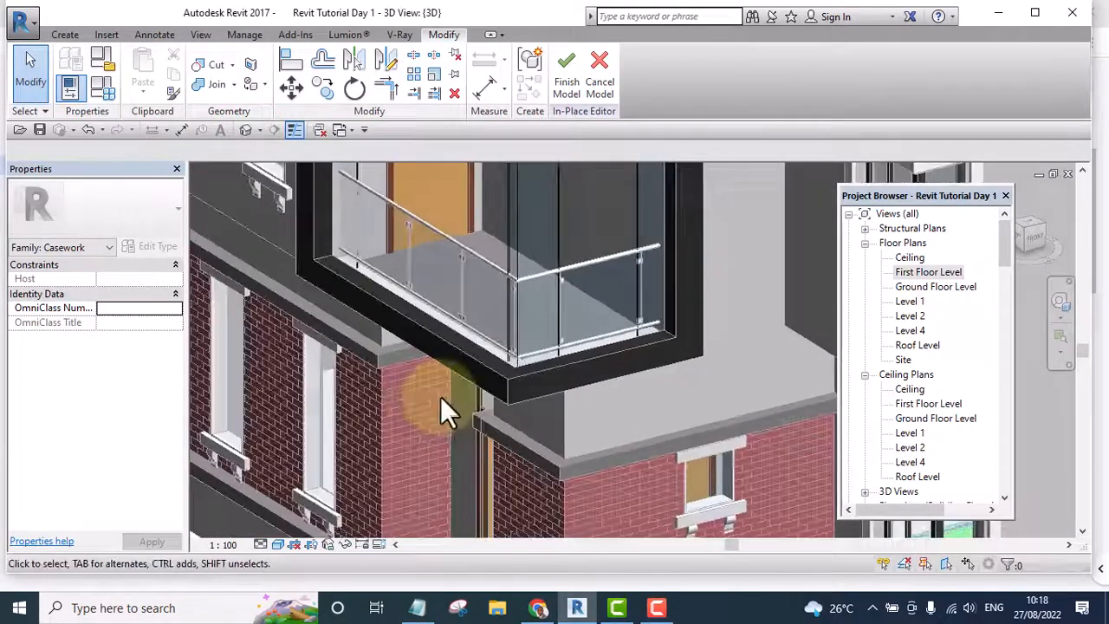
scroll(440, 396, "down", 3)
left_click(478, 326)
scroll(458, 299, "up", 2)
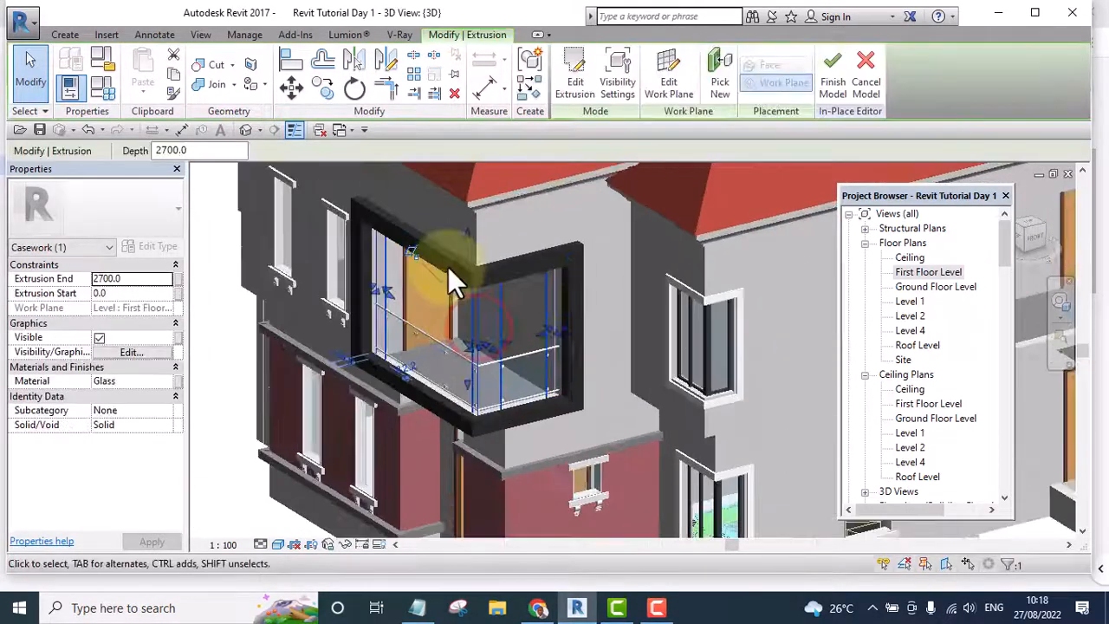
left_click_drag(474, 224, 487, 363)
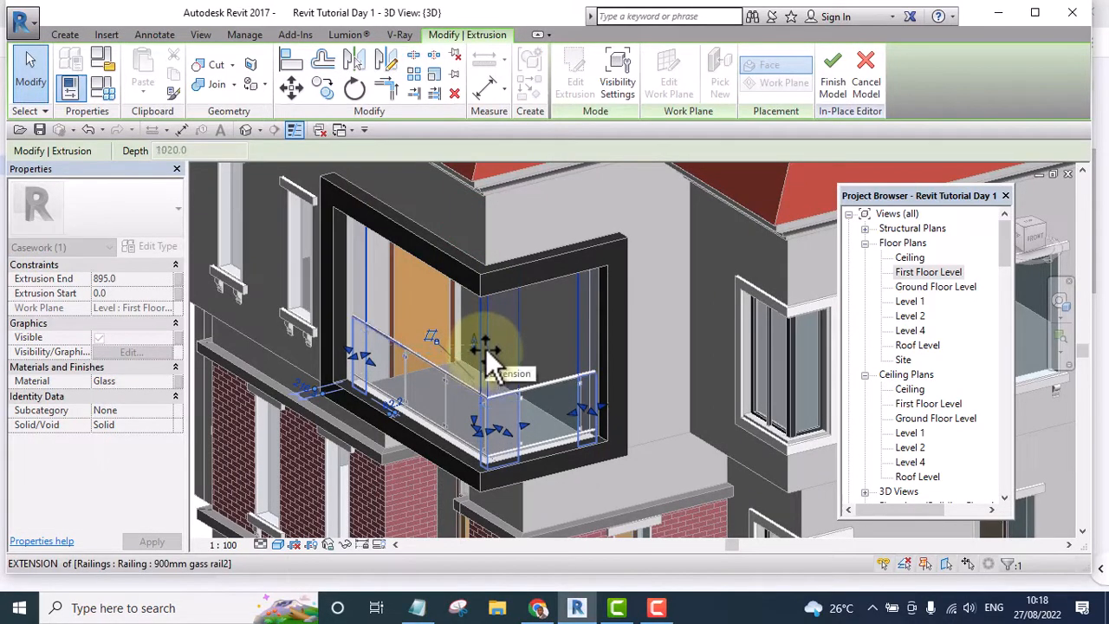
Pull the inner edge of the wall-end glass panel on the balcony's short side back to the adjoining railing glass.
middle_click_drag(613, 457, 703, 372, "shift")
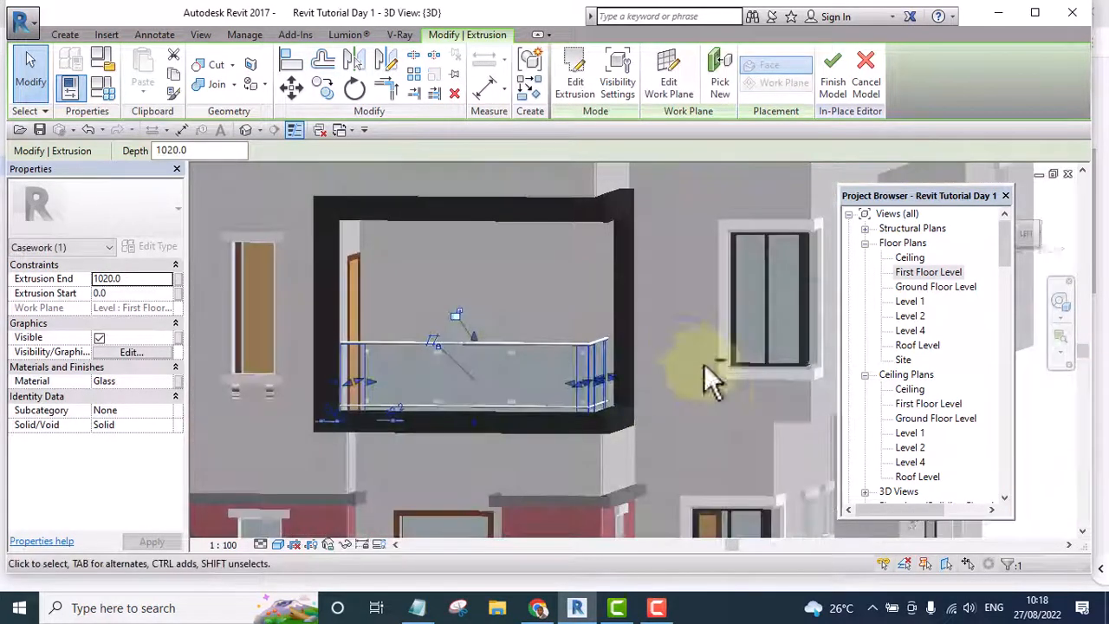
scroll(567, 435, "up", 1)
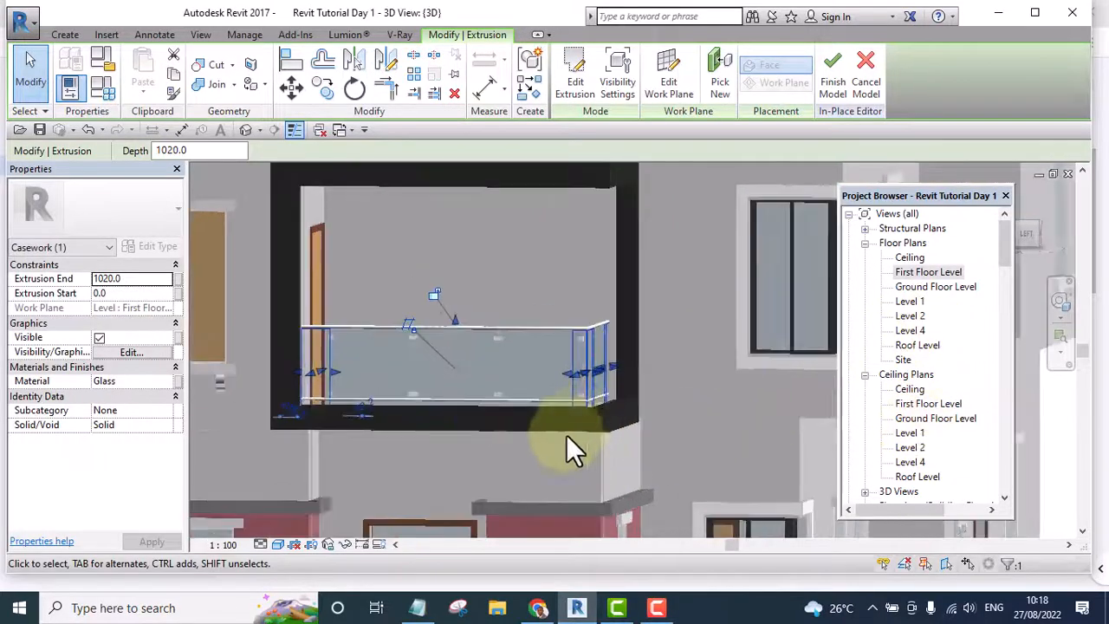
scroll(606, 424, "up", 2)
middle_click_drag(614, 421, 569, 404, "shift")
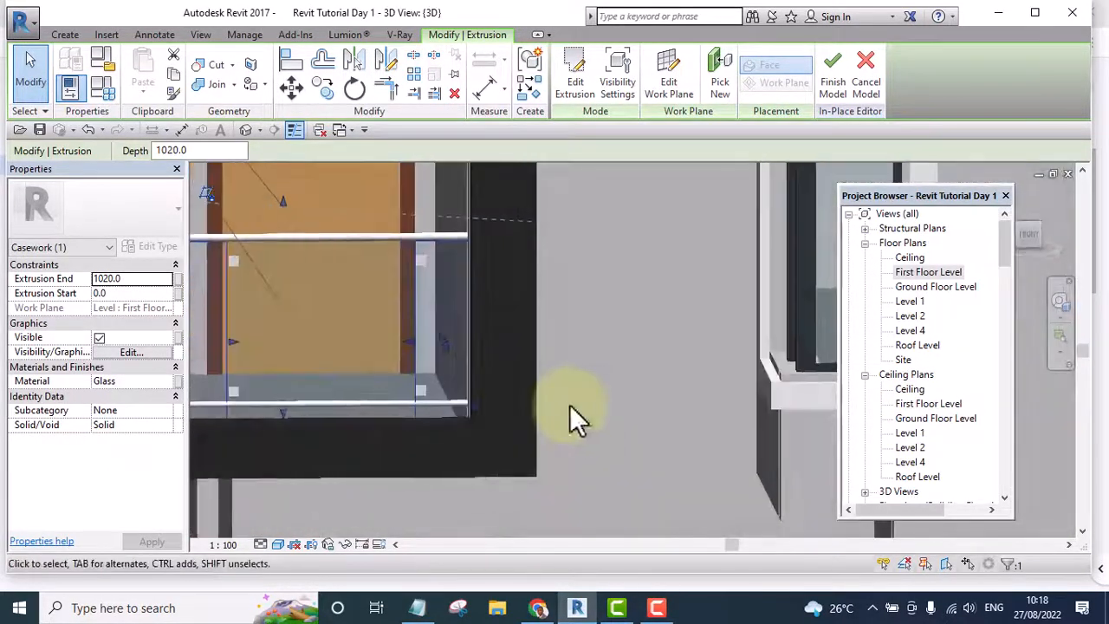
scroll(569, 404, "up", 1)
middle_click_drag(615, 442, 822, 511)
scroll(686, 456, "down", 3)
scroll(441, 424, "up", 4)
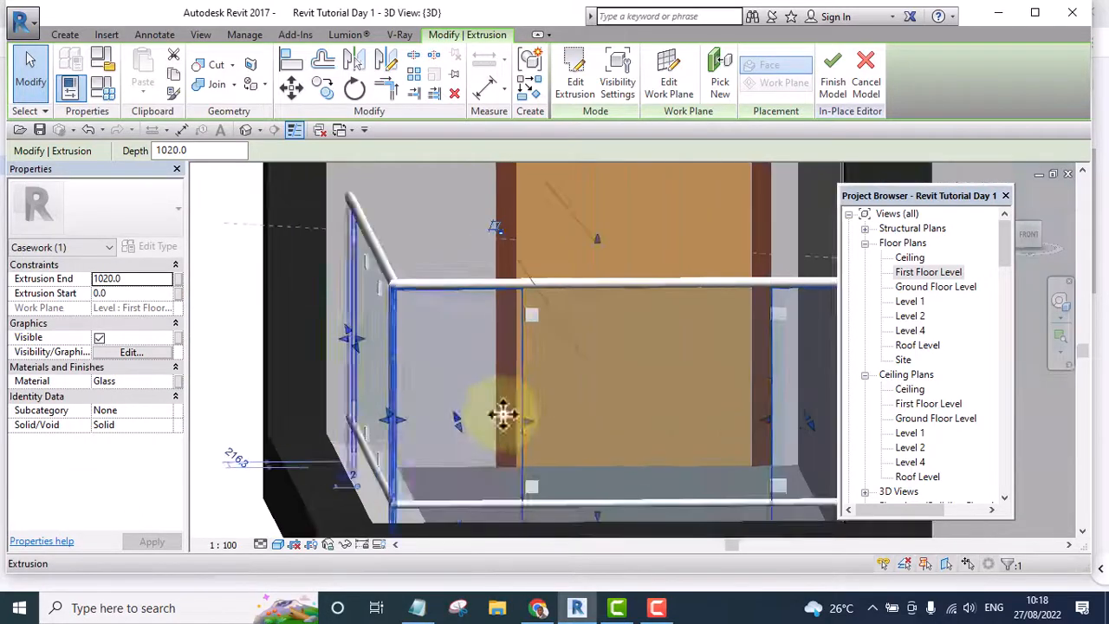
scroll(525, 426, "up", 2)
scroll(544, 419, "down", 4)
middle_click_drag(650, 420, 419, 295, "shift")
scroll(632, 413, "up", 5)
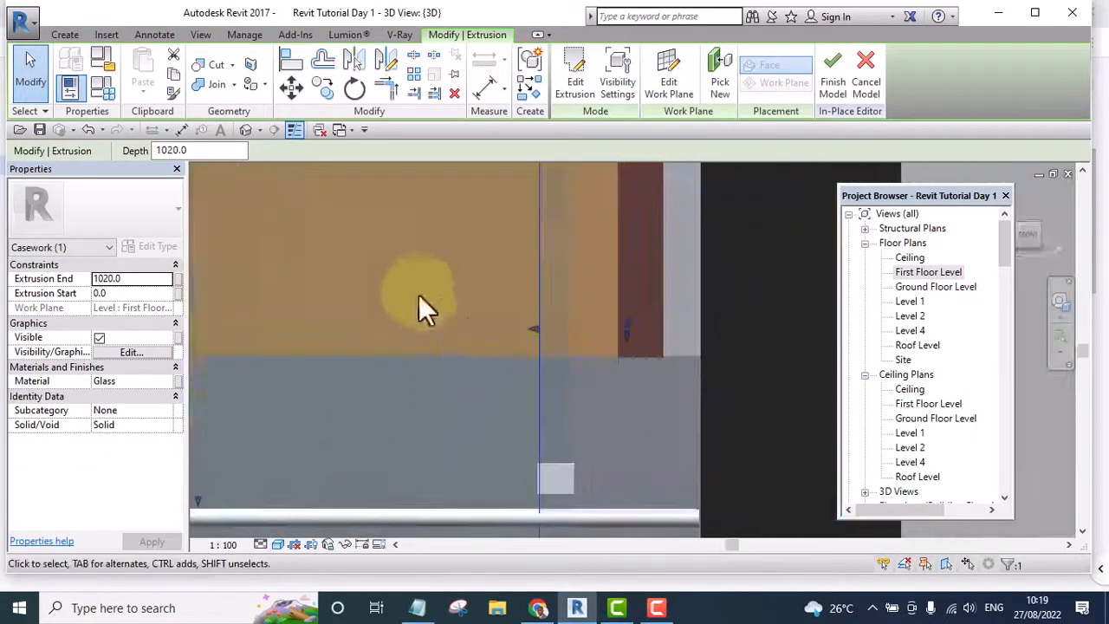
left_click_drag(534, 326, 582, 394)
scroll(582, 395, "down", 4)
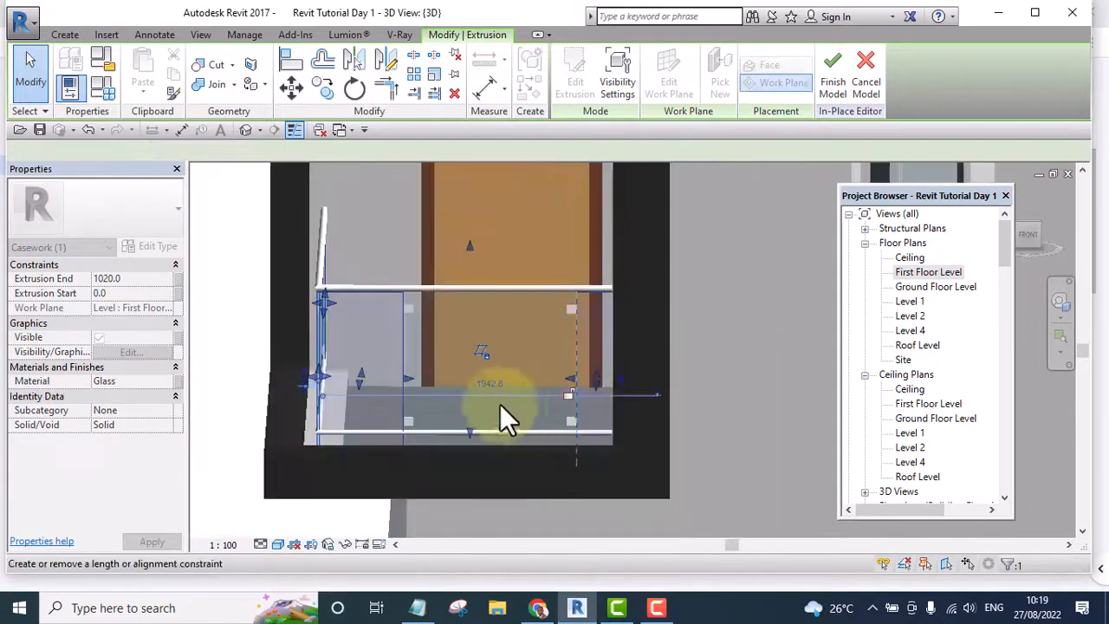
Pull the inner edge of the wall-end glass panel on the balcony's long side back to the railing's end bracket.
middle_click_drag(499, 404, 701, 488, "shift")
scroll(379, 400, "up", 2)
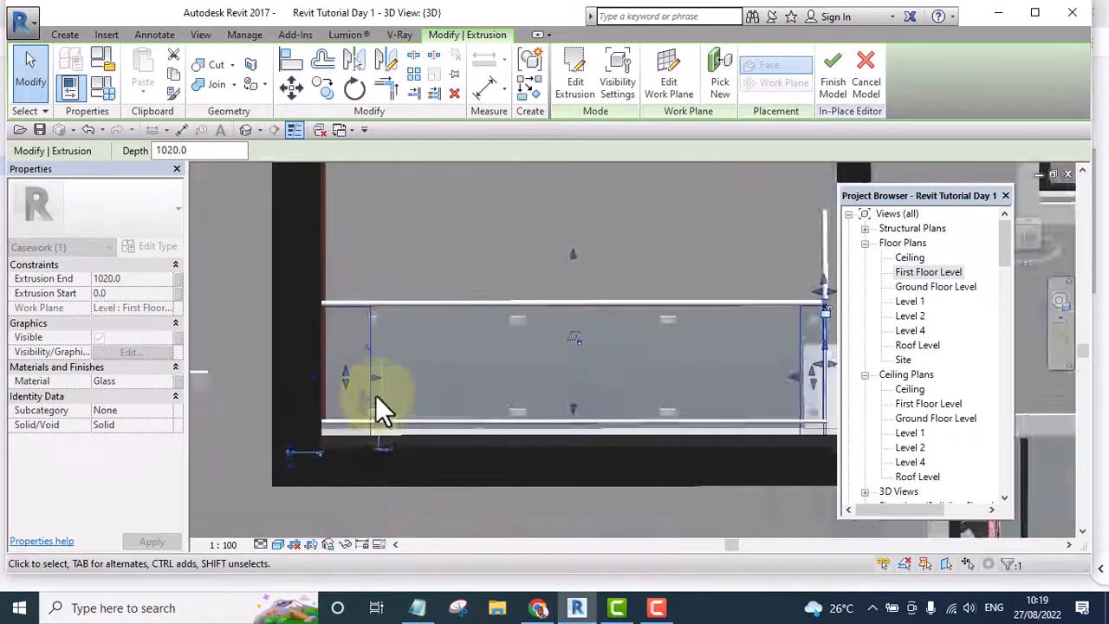
scroll(376, 394, "up", 3)
mouse_move(364, 339)
left_mouse_down()
mouse_move(345, 337)
mouse_move(354, 346)
left_mouse_up()
scroll(347, 397, "down", 3)
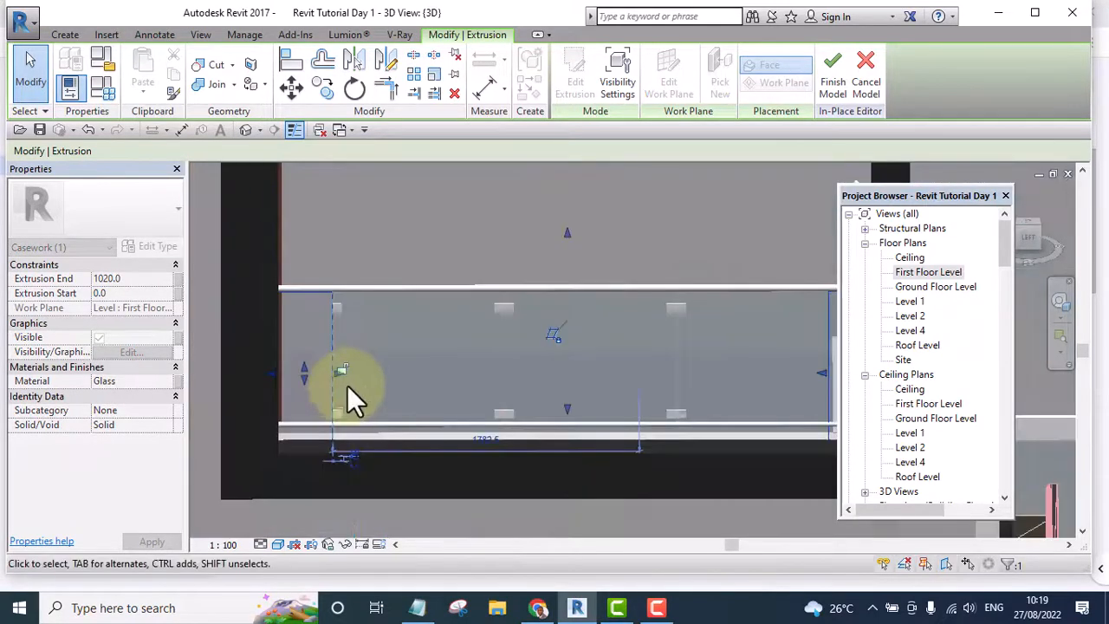
In the Approach View elevation, raise the bottom of the glass extrusion to the railing's lower rail, giving an extrusion start of 160.
scroll(350, 433, "down", 2)
scroll(505, 453, "up", 5)
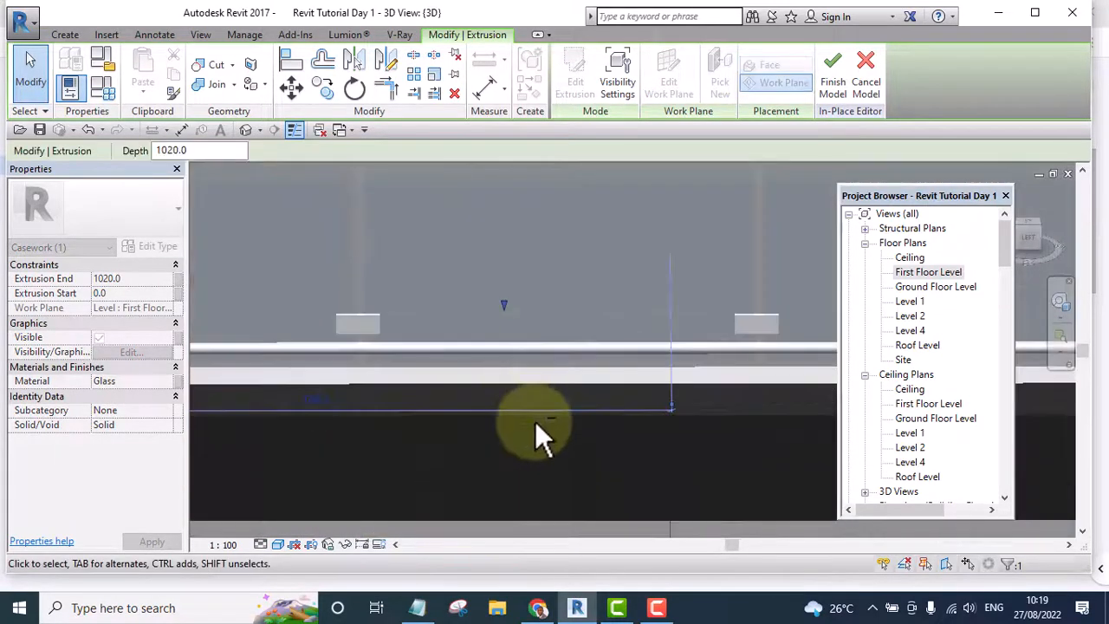
middle_click_drag(535, 421, 470, 389, "shift")
scroll(554, 407, "down", 5)
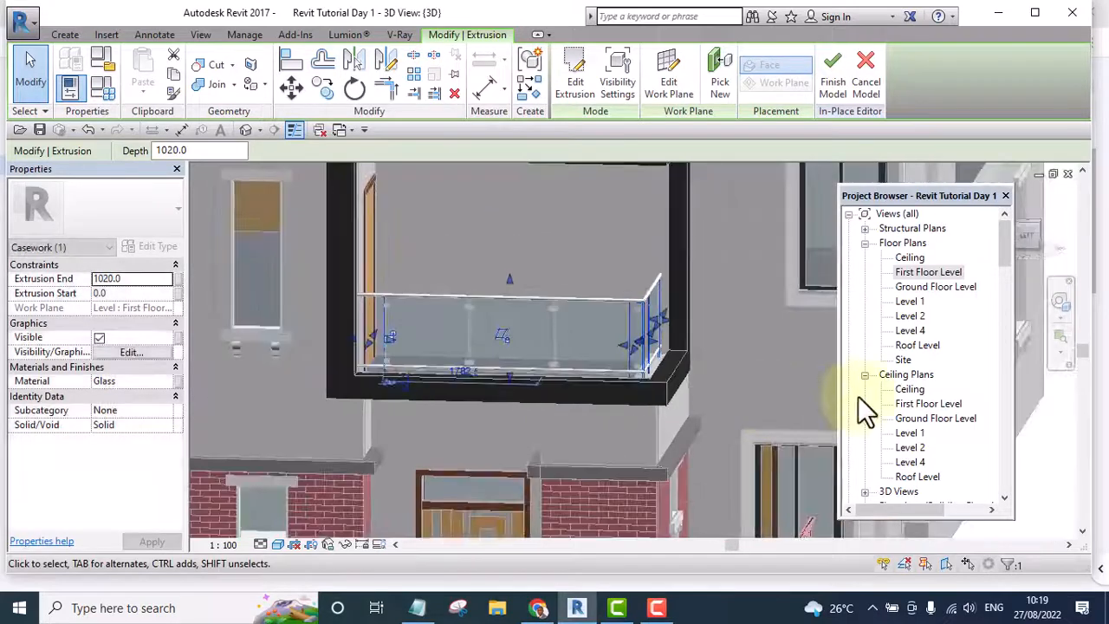
left_click_drag(1005, 251, 1008, 277)
left_click(927, 300)
double_click(927, 300)
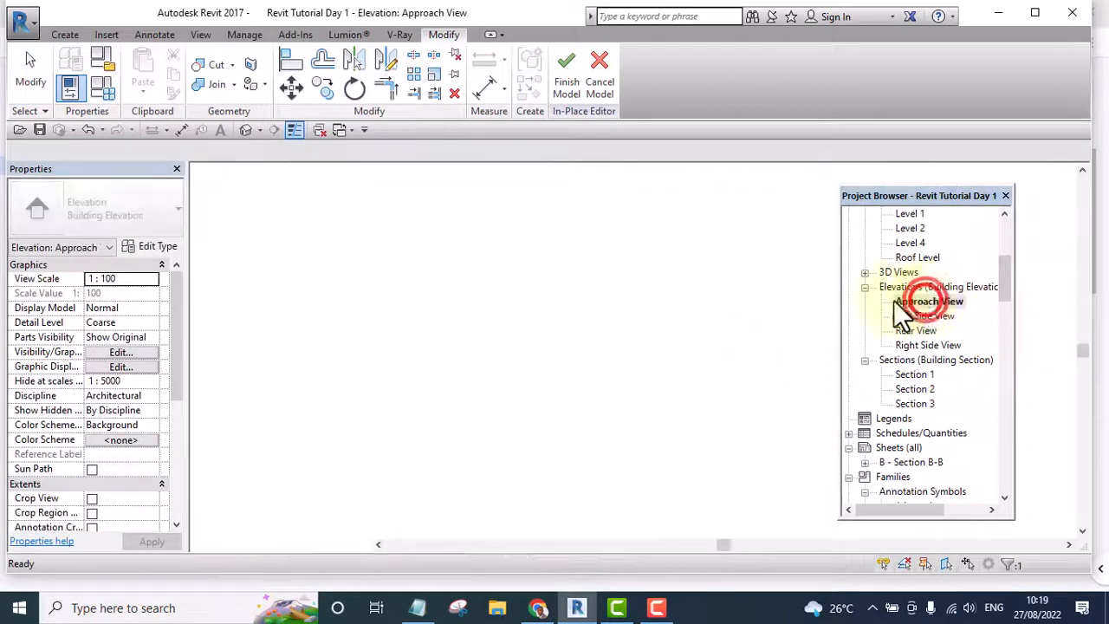
scroll(598, 388, "down", 1)
scroll(417, 487, "up", 1)
scroll(470, 474, "up", 2)
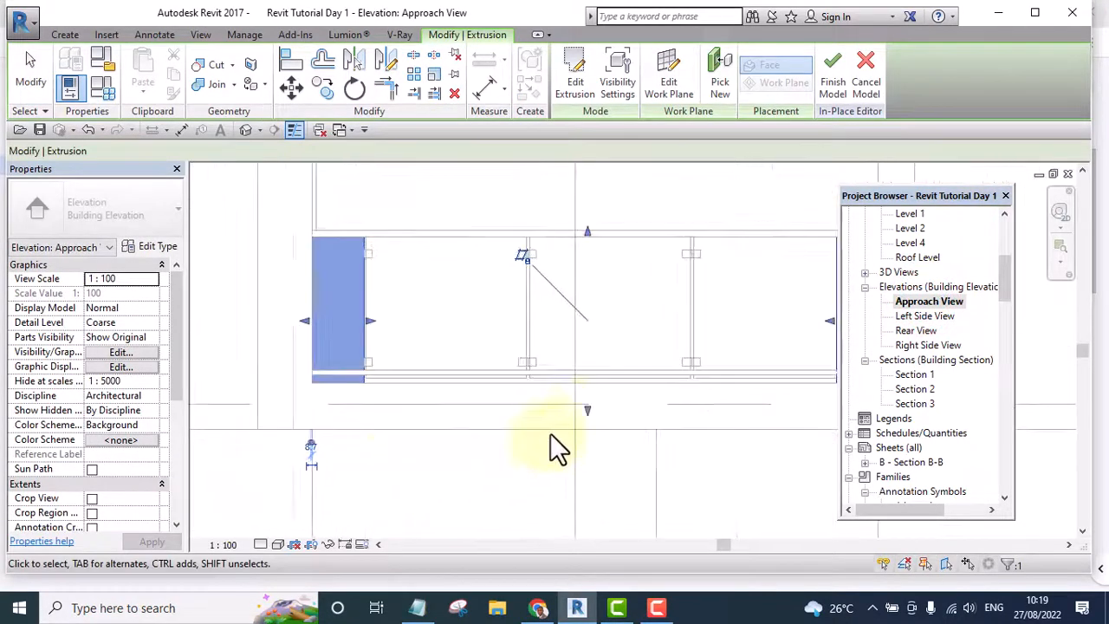
scroll(586, 405, "up", 2)
left_click_drag(588, 405, 598, 362)
scroll(448, 460, "down", 1)
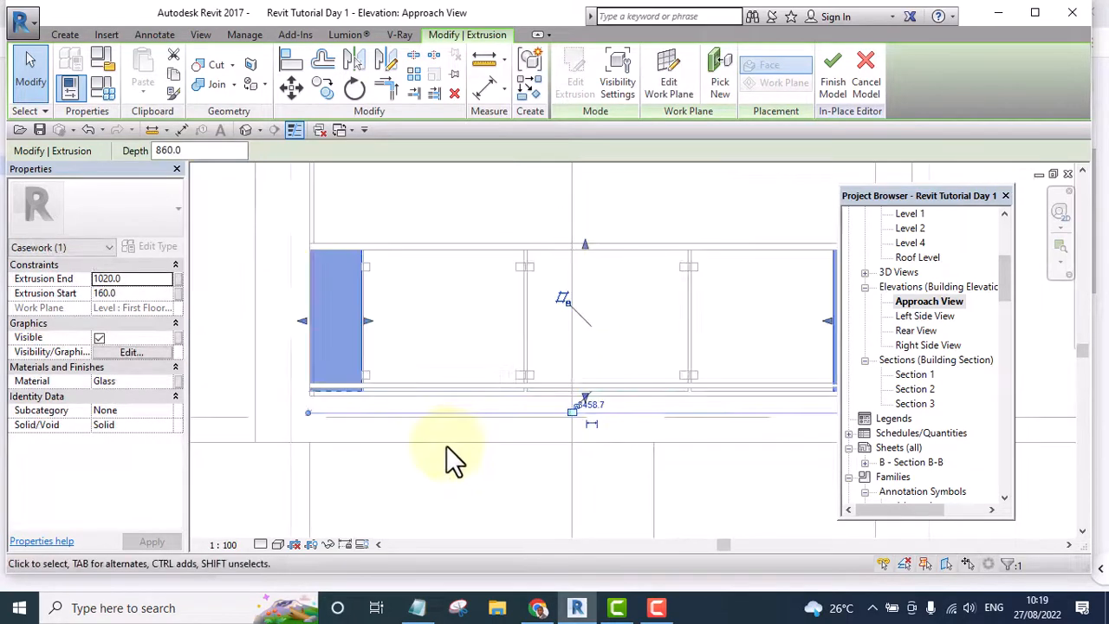
Narrow the corner glass panel on the balcony's long side by moving its inner edge out to the railing's end bracket.
scroll(509, 381, "down", 2)
scroll(504, 374, "up", 1)
middle_click_drag(578, 436, 478, 441)
scroll(485, 223, "down", 2)
middle_click_drag(538, 206, 589, 266)
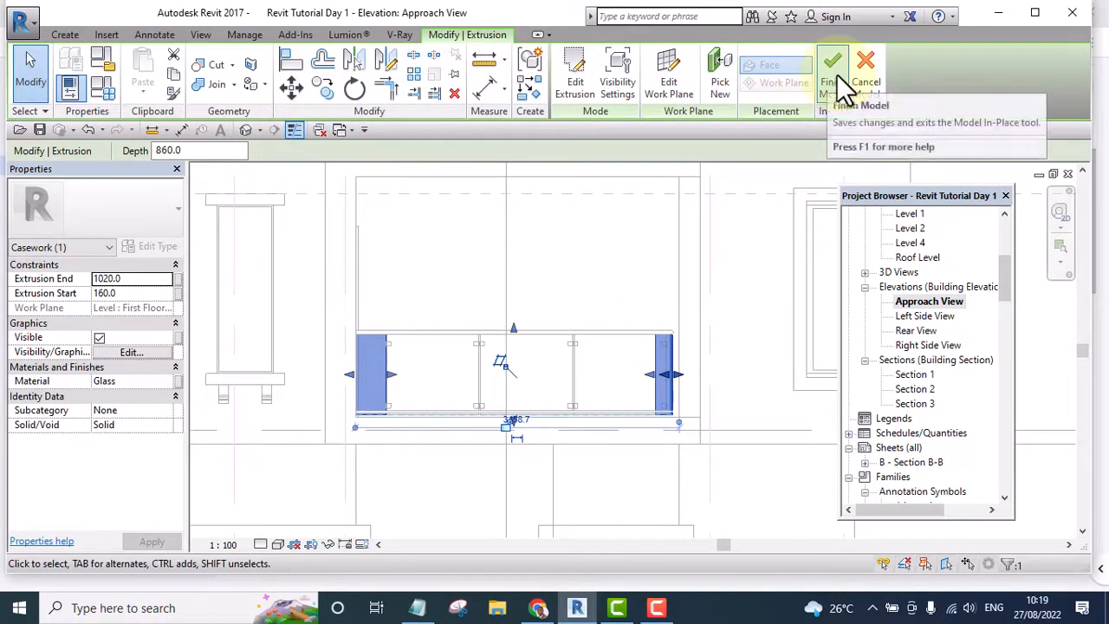
scroll(671, 376, "up", 3)
scroll(675, 390, "up", 2)
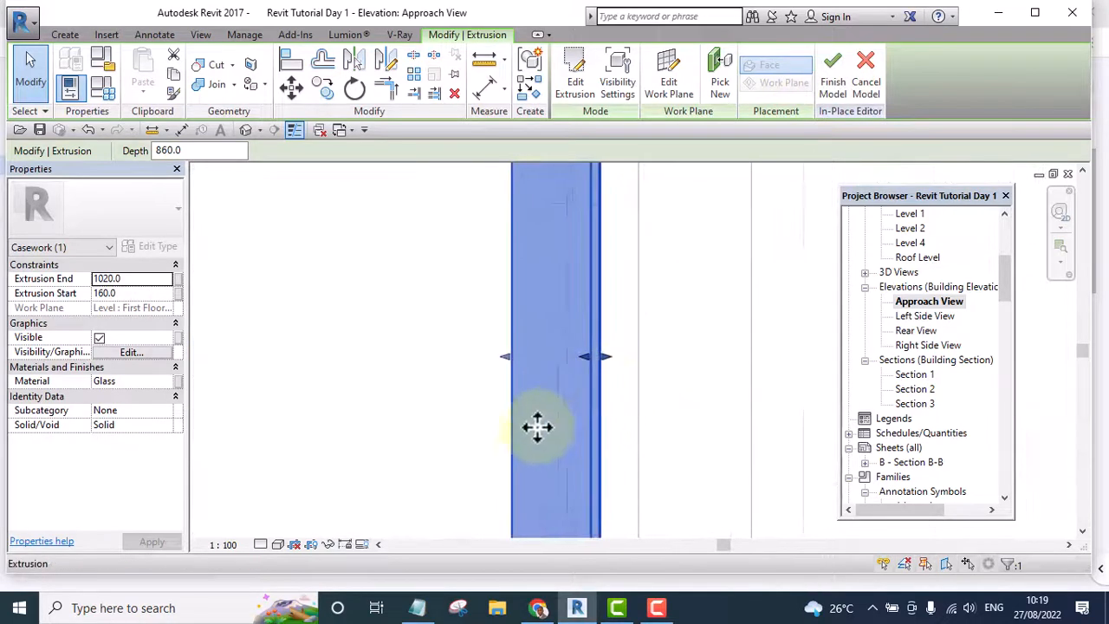
left_click_drag(508, 358, 572, 356)
scroll(495, 390, "down", 5)
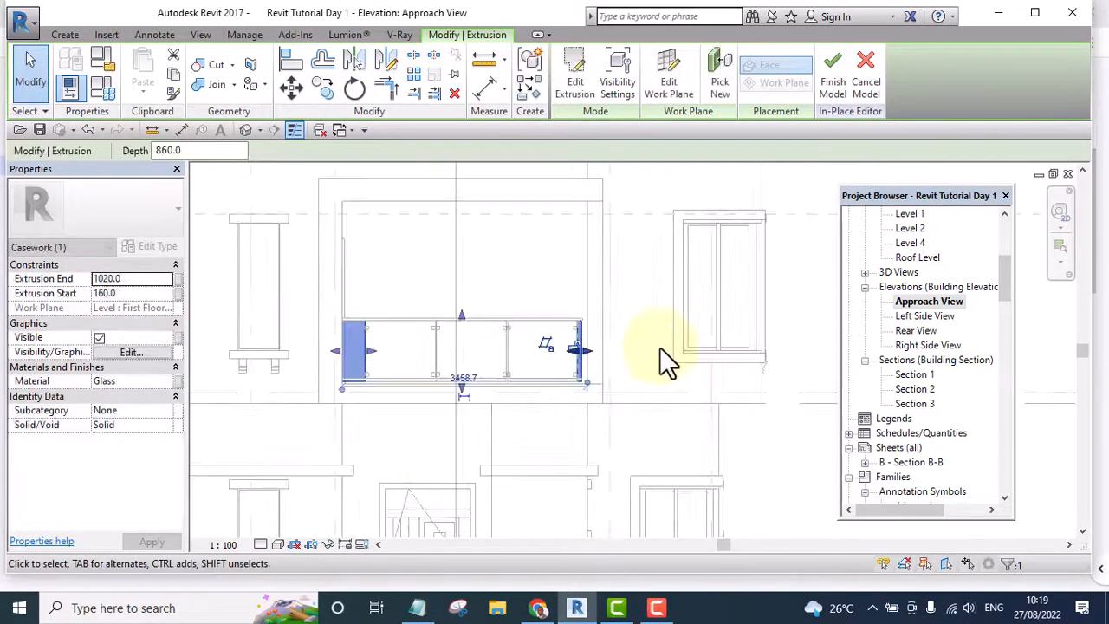
Check the glass panels in the Right Side View elevation, finish the in-place model and view the railing corner in 3D.
double_click(919, 346)
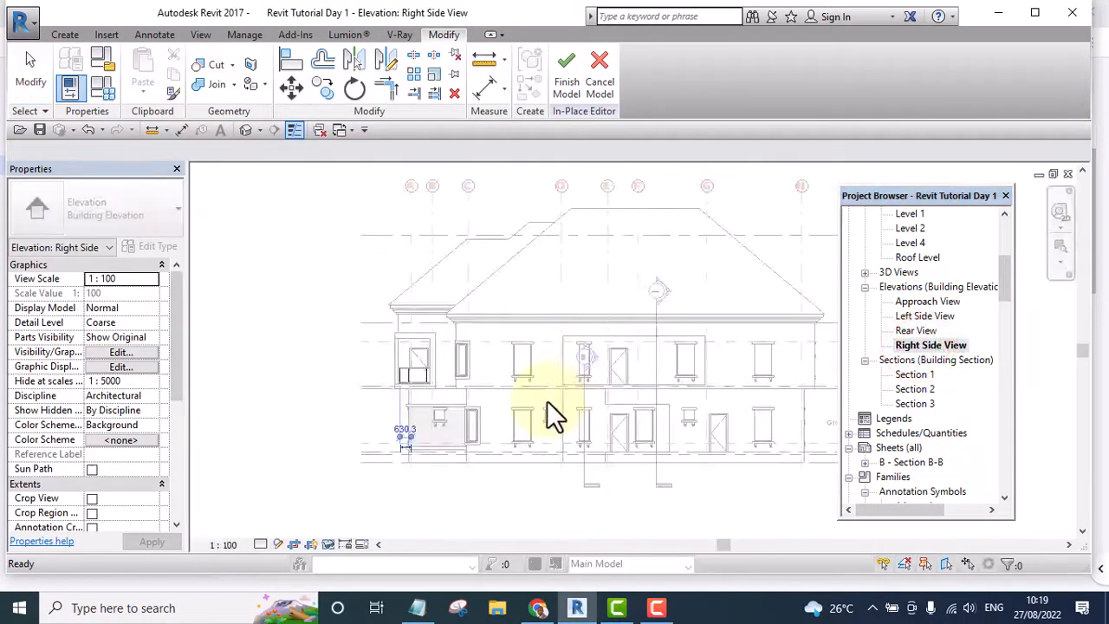
left_click(412, 420)
scroll(407, 389, "up", 6)
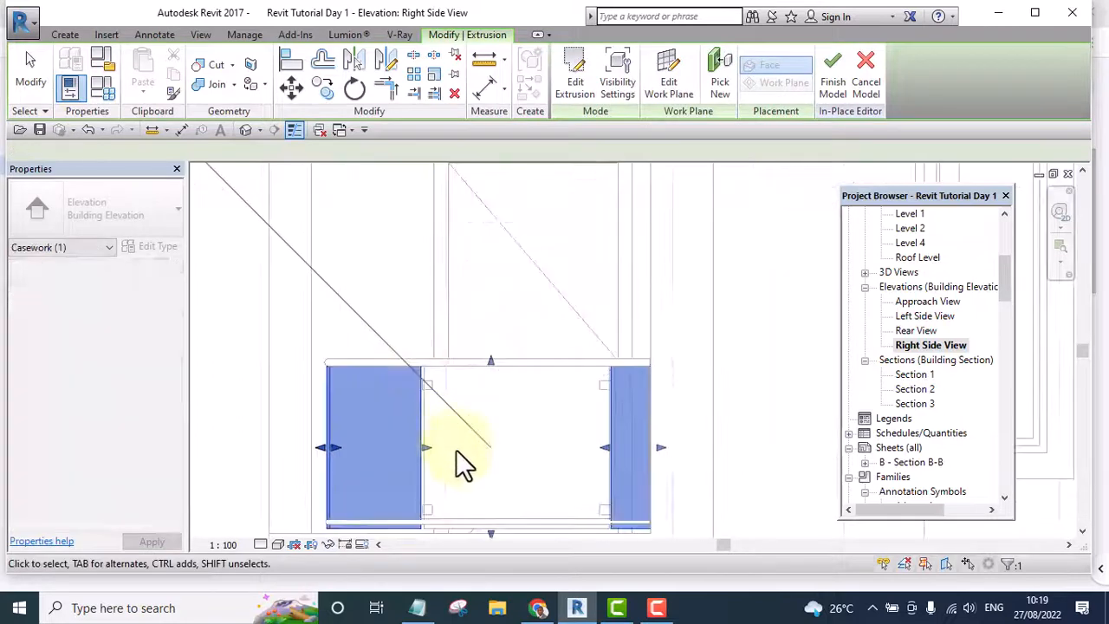
scroll(454, 452, "up", 1)
middle_click_drag(423, 440, 270, 374)
scroll(548, 371, "down", 4)
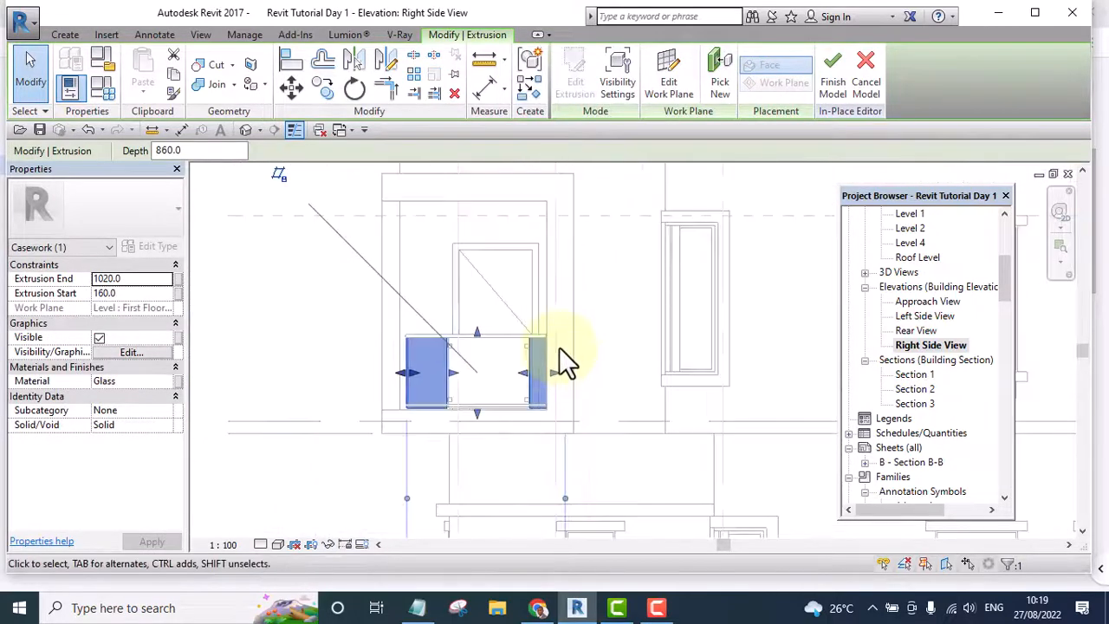
left_click(833, 76)
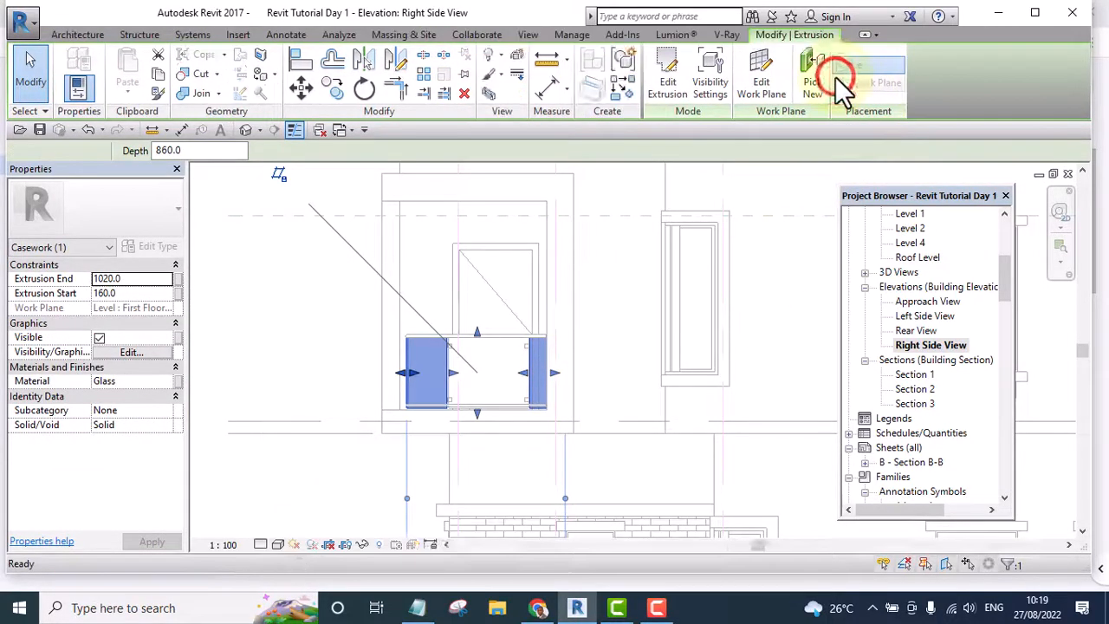
left_click(246, 131)
scroll(619, 366, "up", 5)
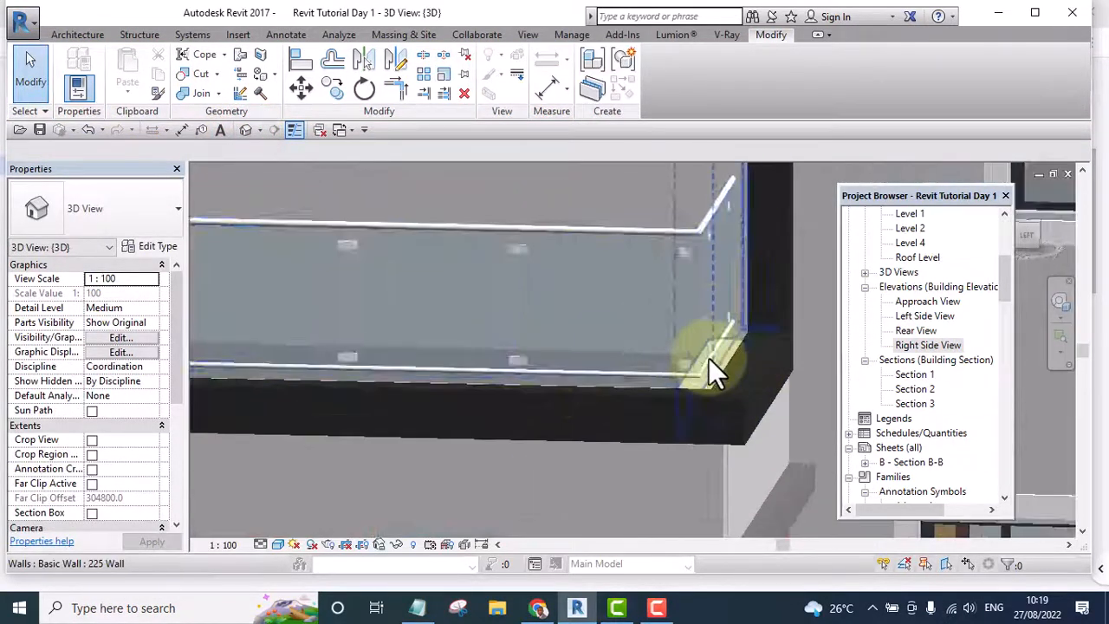
Examine the house in 3D, comparing the open front balcony with the finished corner balcony railing.
scroll(710, 355, "down", 4)
middle_click_drag(704, 395, 598, 448, "shift")
scroll(491, 360, "down", 5)
middle_click_drag(598, 448, 316, 464)
scroll(458, 370, "up", 1)
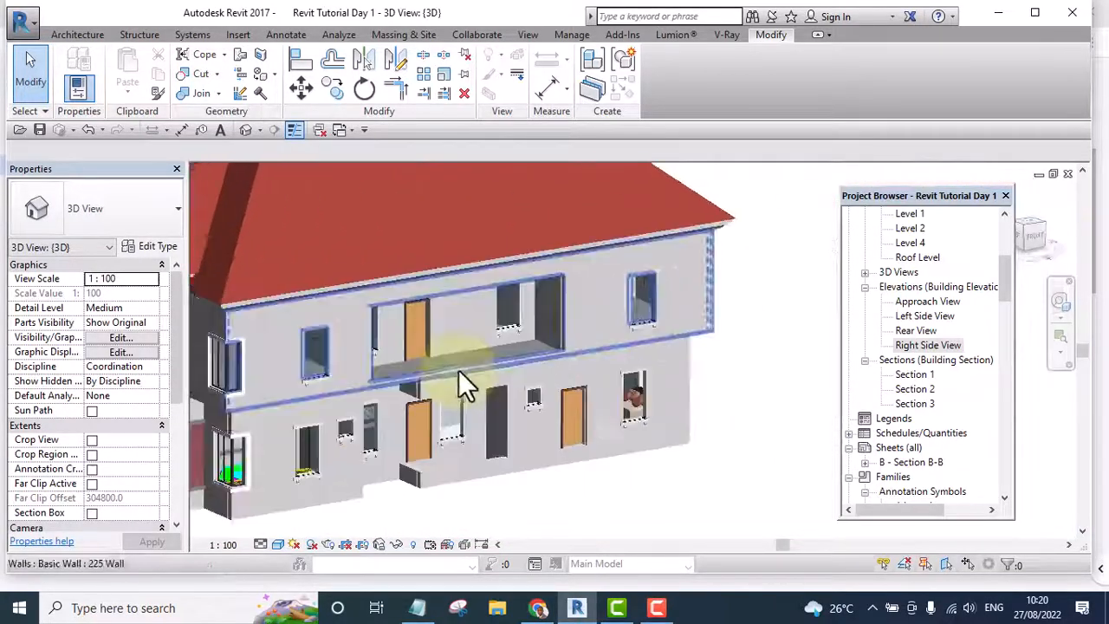
scroll(459, 370, "up", 2)
scroll(601, 351, "down", 5)
scroll(401, 352, "up", 5)
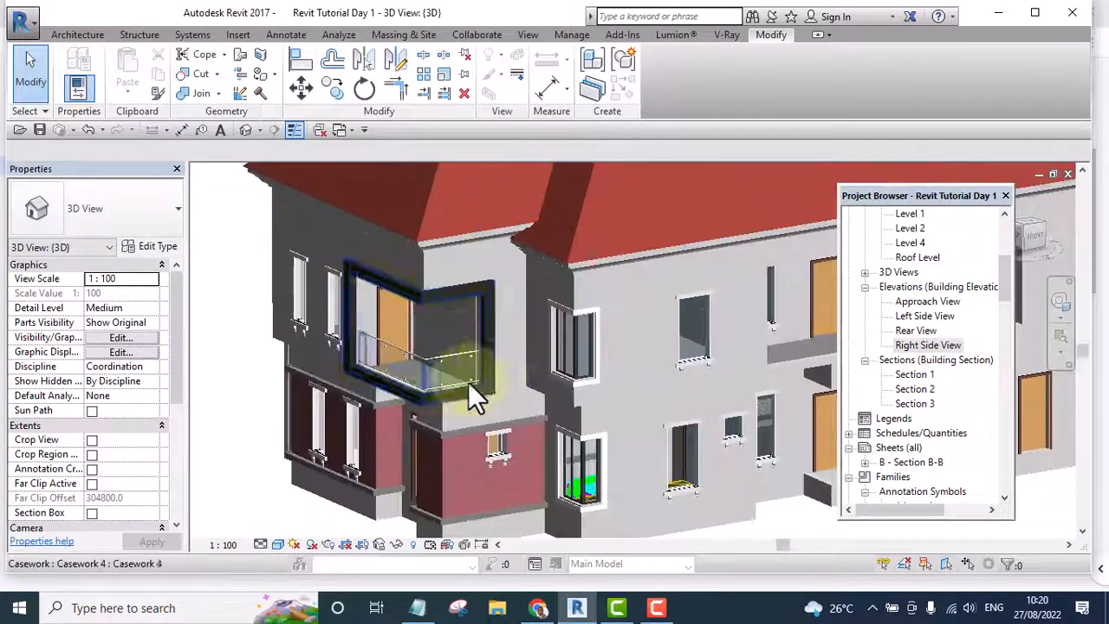
scroll(468, 381, "up", 4)
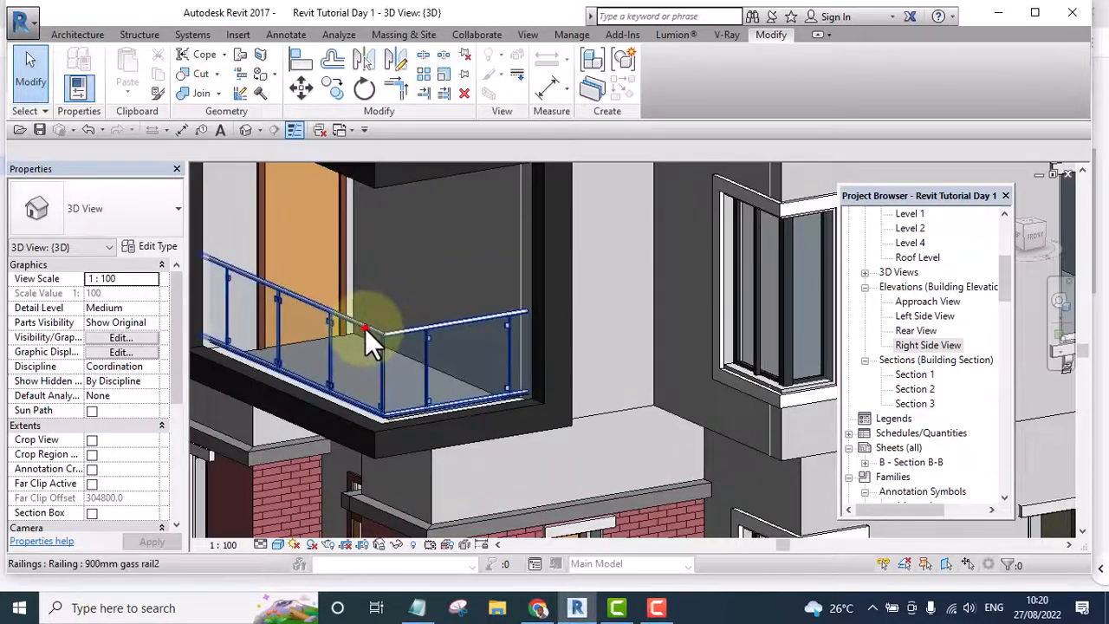
Start a similar railing from the corner balcony's 900mm gass rail2 railing and open the First Floor Level floor plan.
left_click(365, 328)
scroll(367, 346, "down", 2)
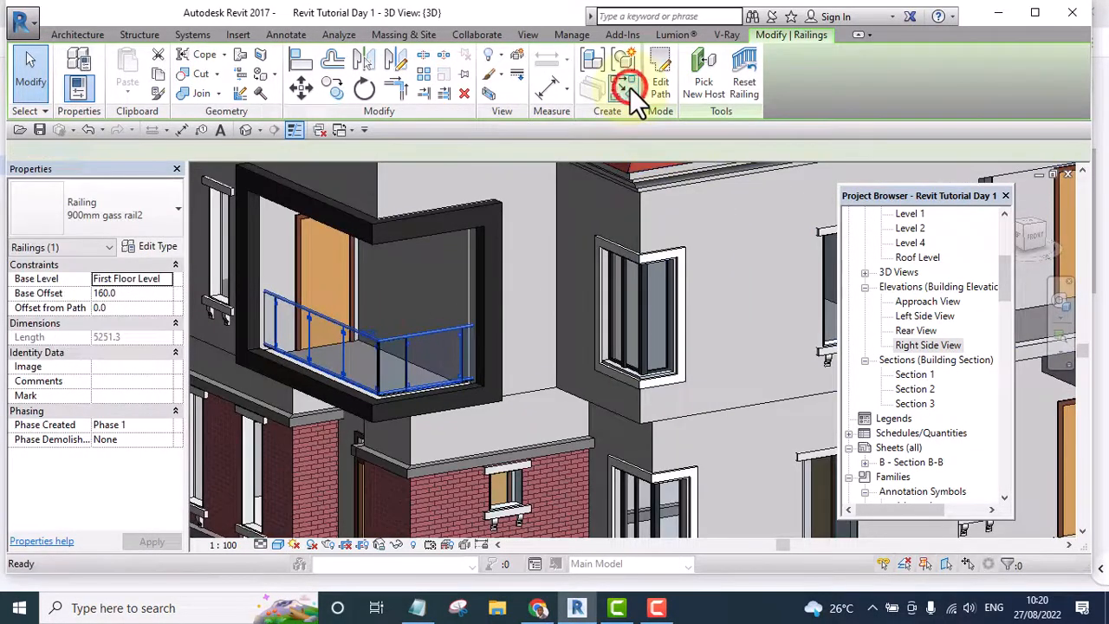
left_click(630, 88)
scroll(944, 278, "up", 4)
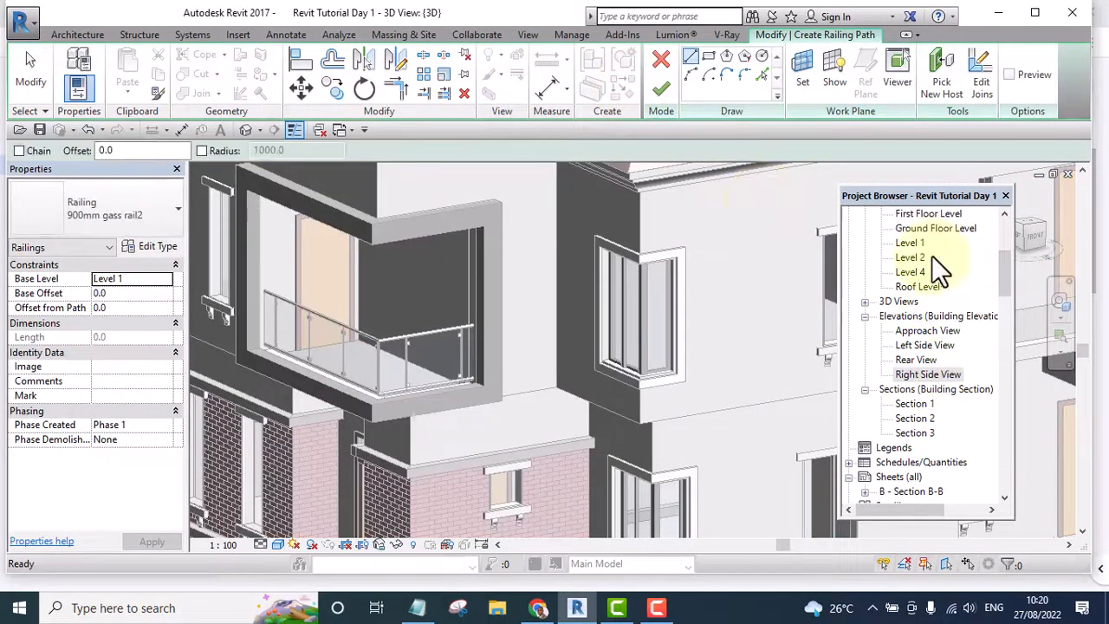
scroll(933, 339, "up", 2)
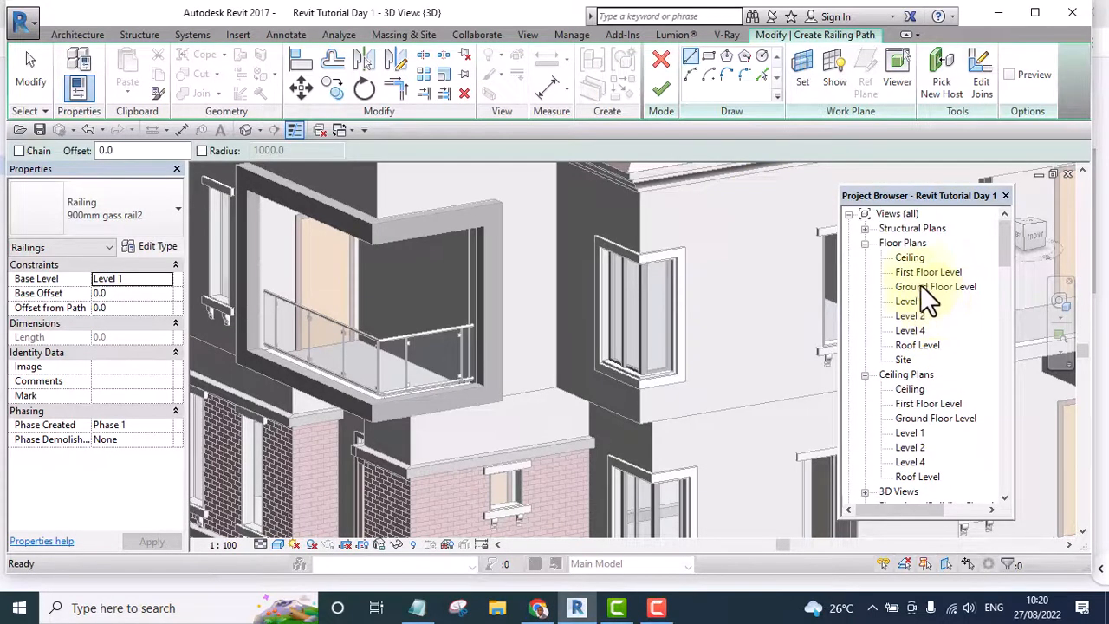
double_click(918, 272)
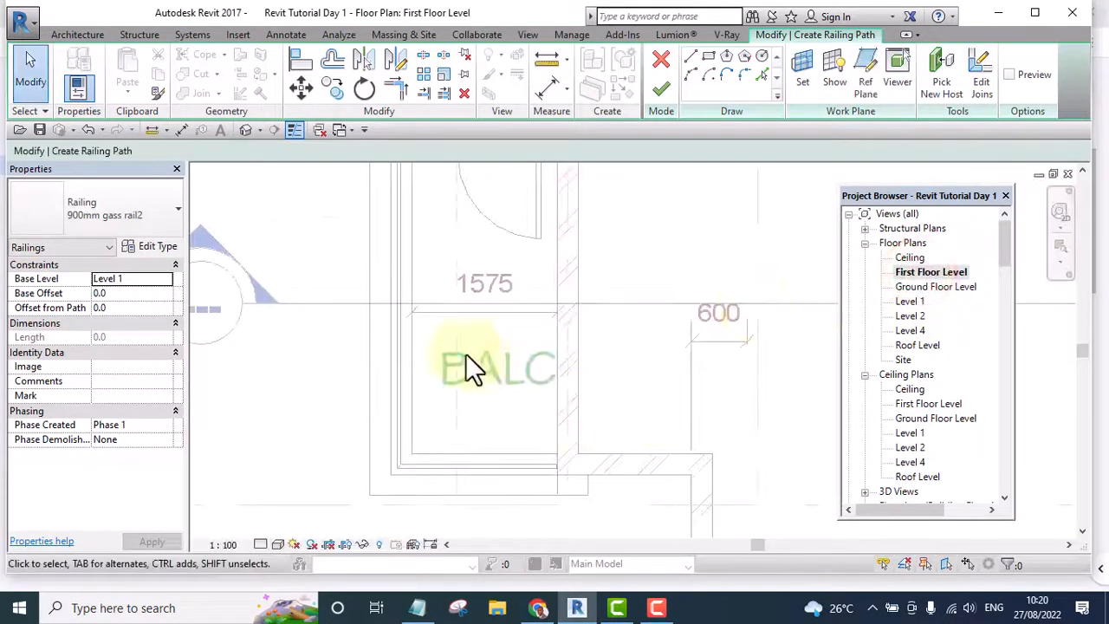
Sketch an 8100 mm straight railing path along the outer wall of the family lounge balcony, between its side walls, and finish the railing.
scroll(472, 363, "down", 4)
middle_click_drag(487, 384, 659, 164)
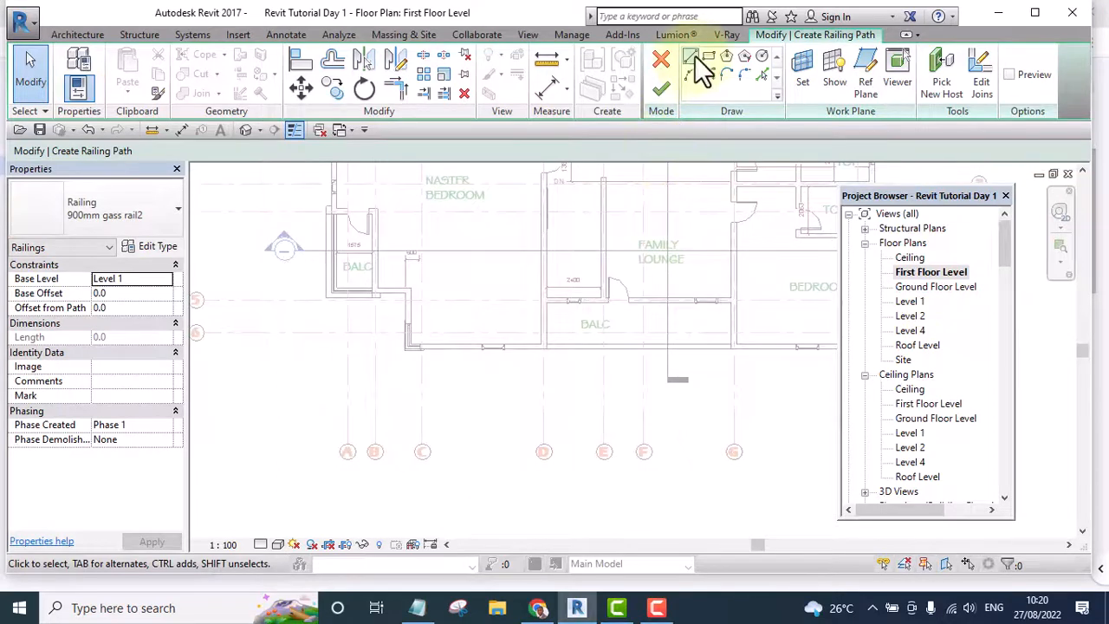
middle_click_drag(707, 364, 735, 413)
scroll(543, 401, "up", 8)
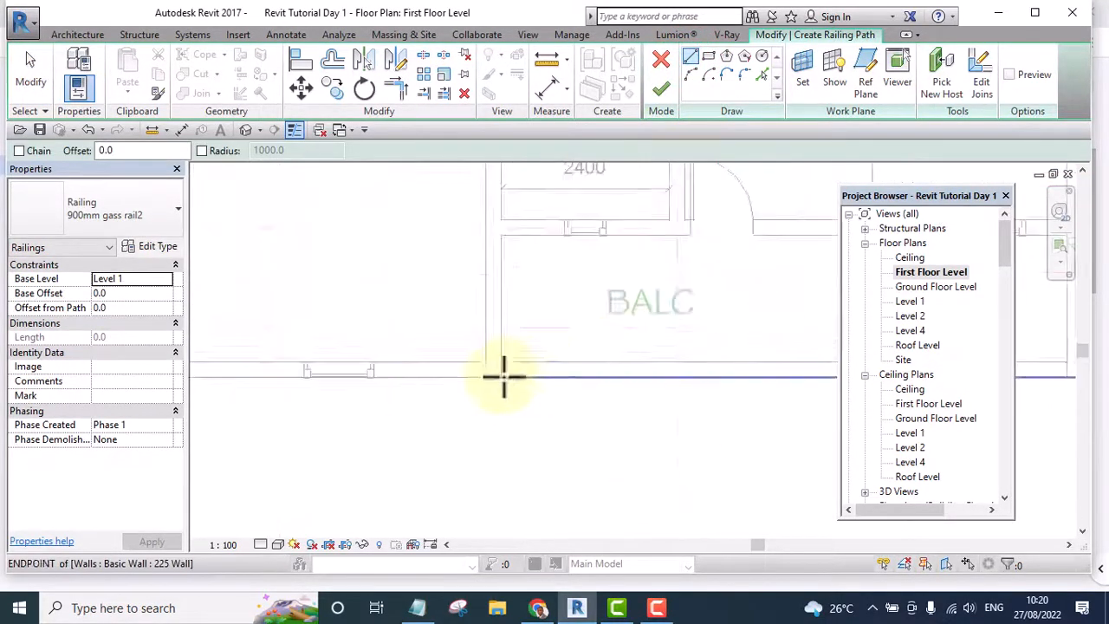
left_click(498, 362)
scroll(470, 367, "down", 5)
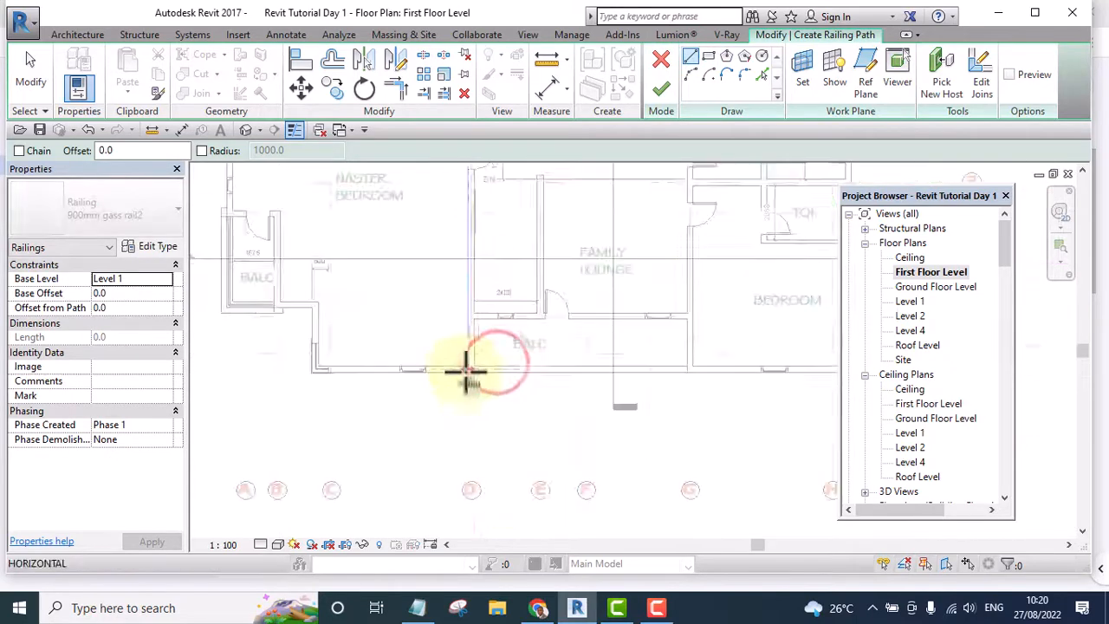
scroll(607, 368, "up", 4)
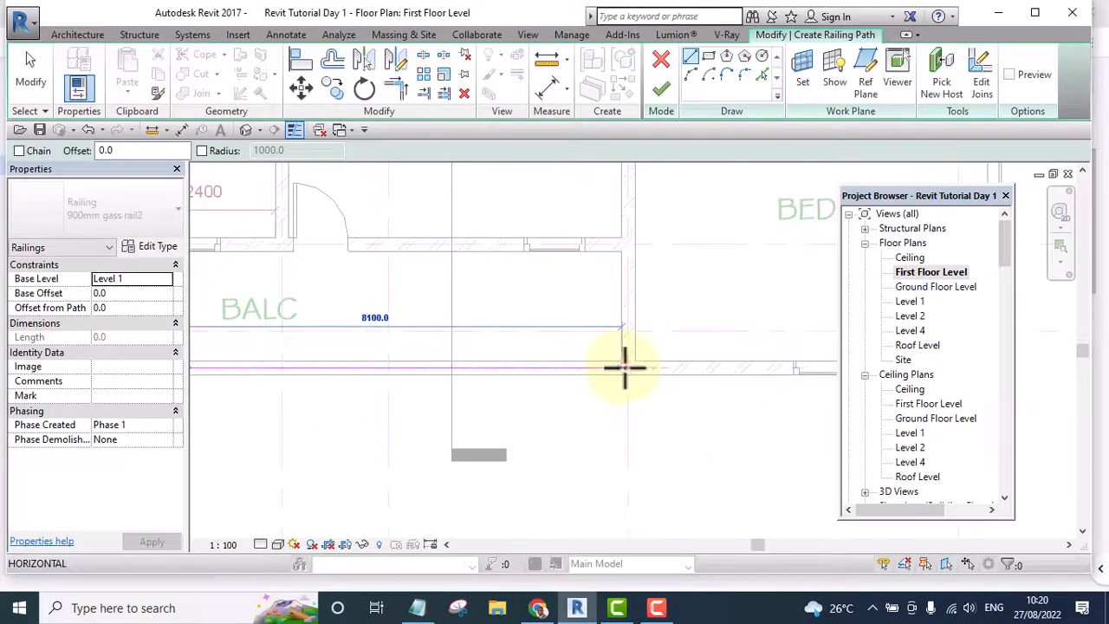
left_click(624, 367)
key("Escape")
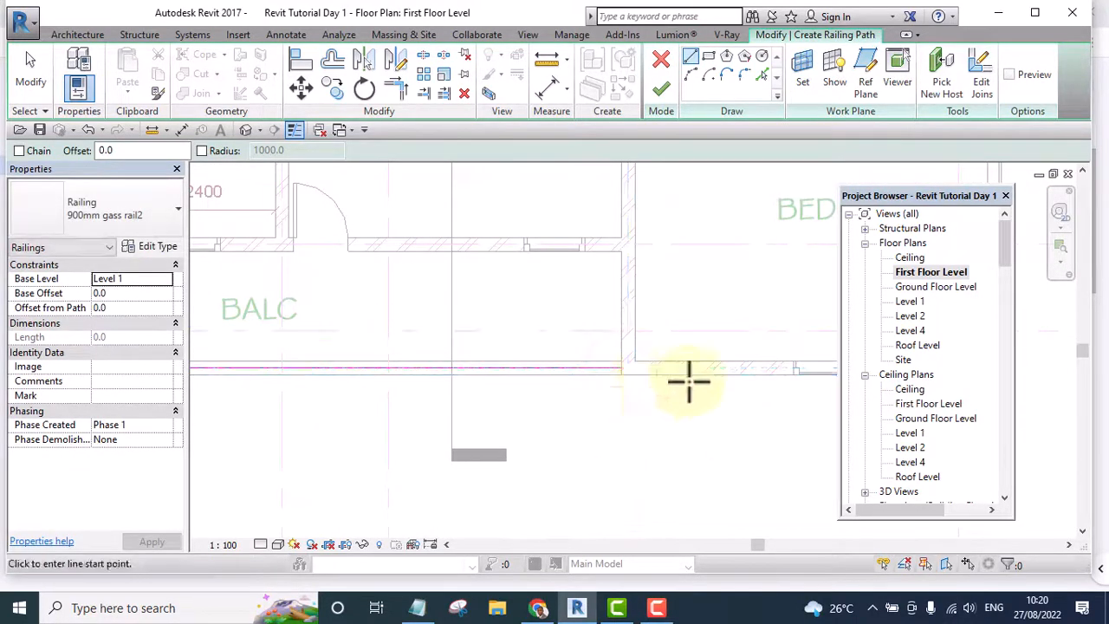
left_click(662, 89)
Start another similar railing from the corner balcony's railing in the first-floor plan.
scroll(640, 355, "down", 5)
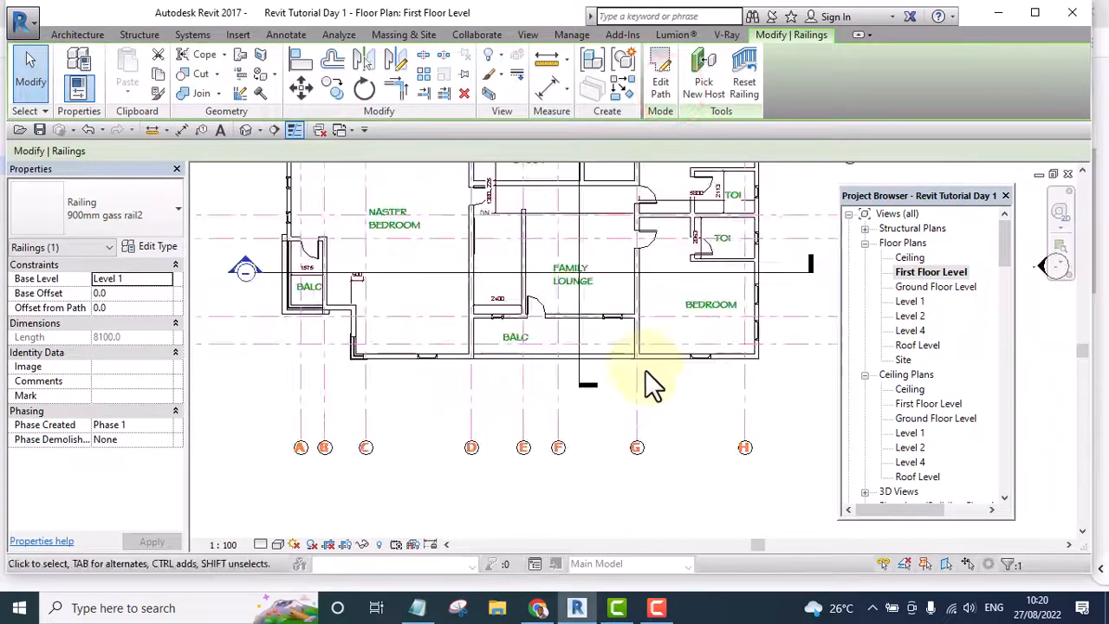
middle_click_drag(673, 385, 664, 445)
scroll(404, 386, "up", 7)
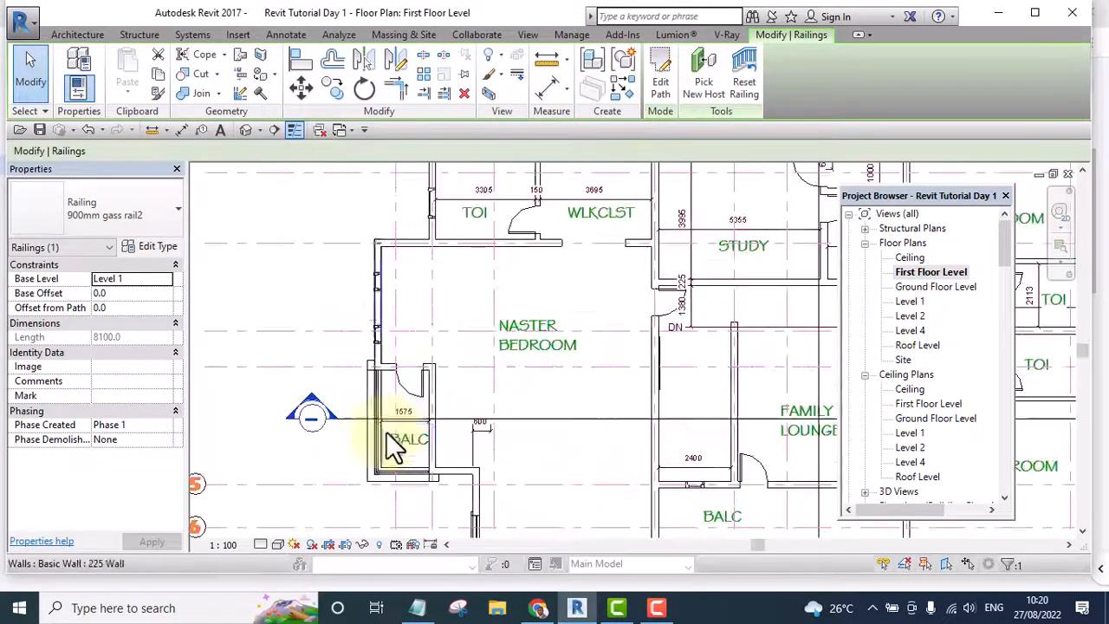
scroll(372, 333, "up", 3)
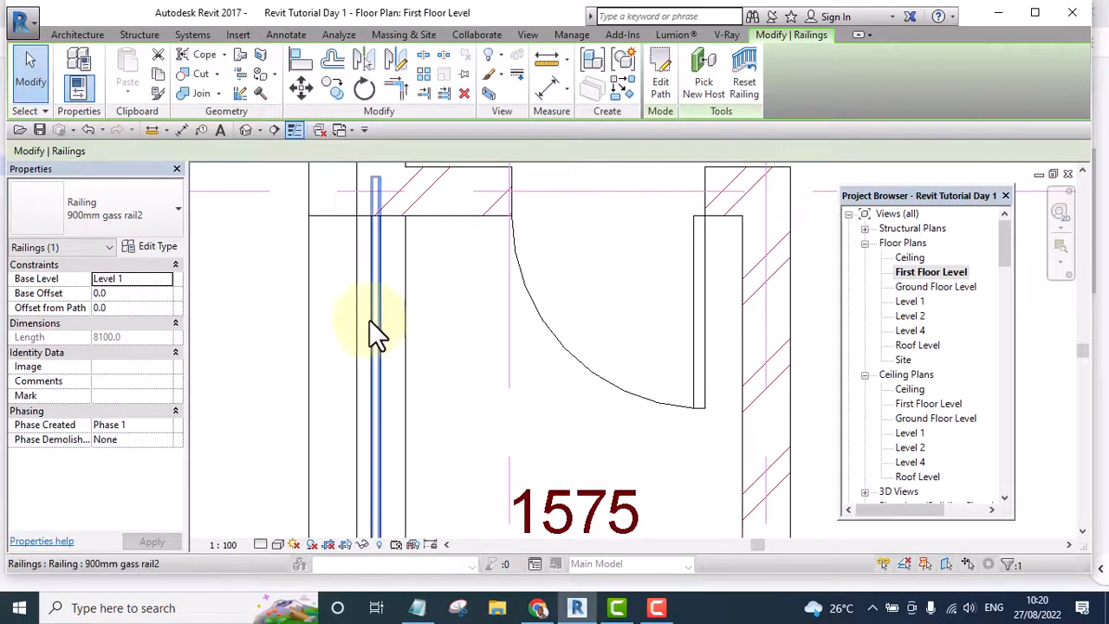
left_click(370, 320)
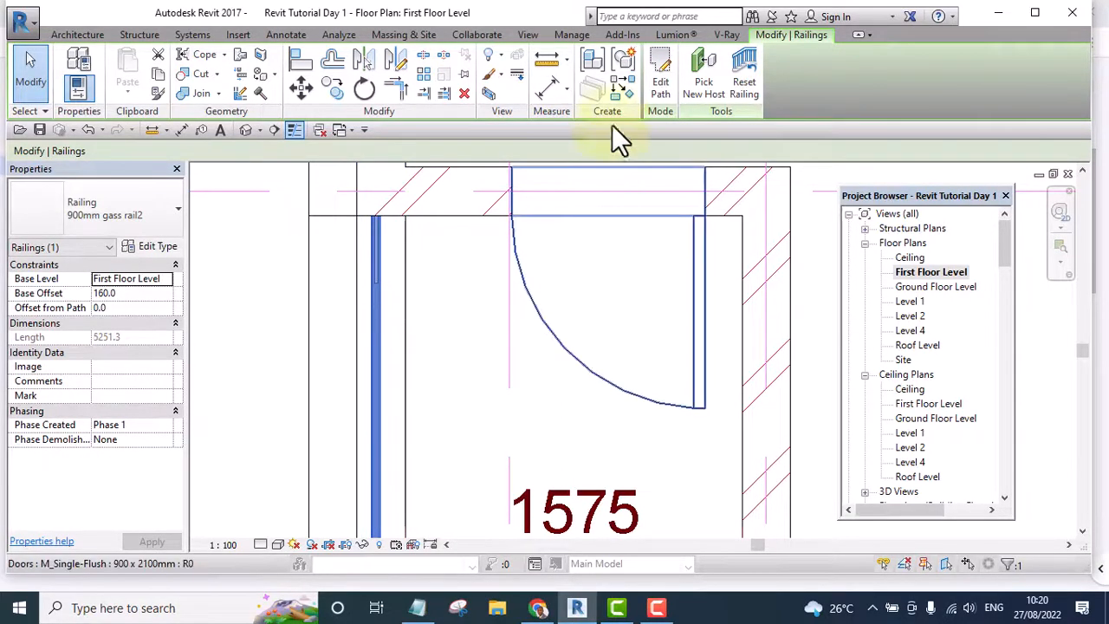
scroll(468, 390, "down", 8)
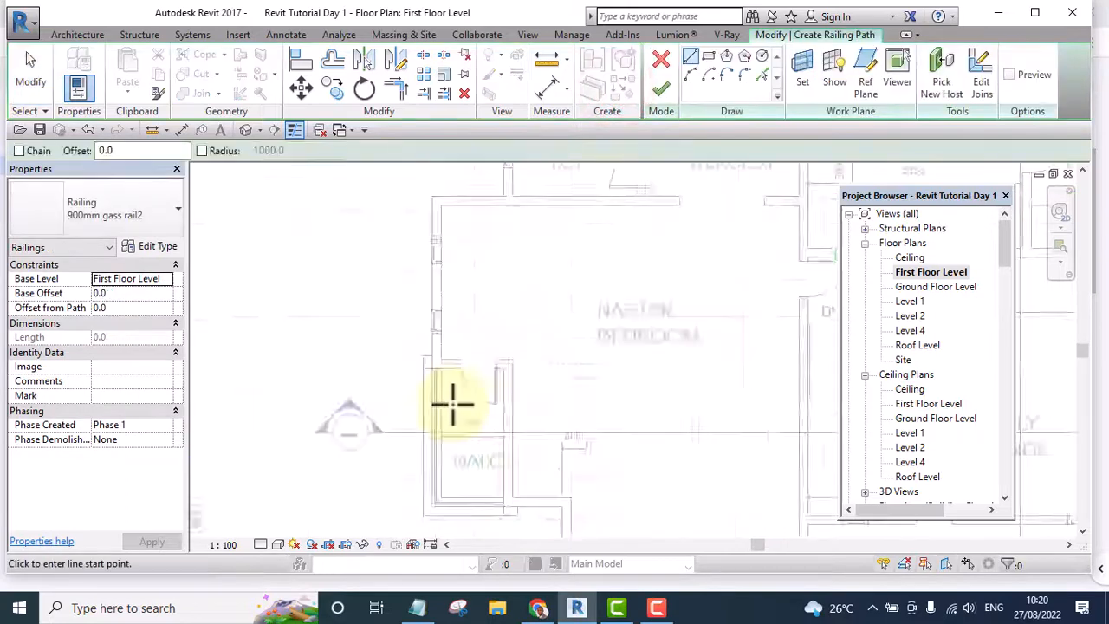
Sketch a straight railing path about 2513 mm long on the centreline of the outer wall beside the box room, and finish the railing.
scroll(537, 338, "up", 8)
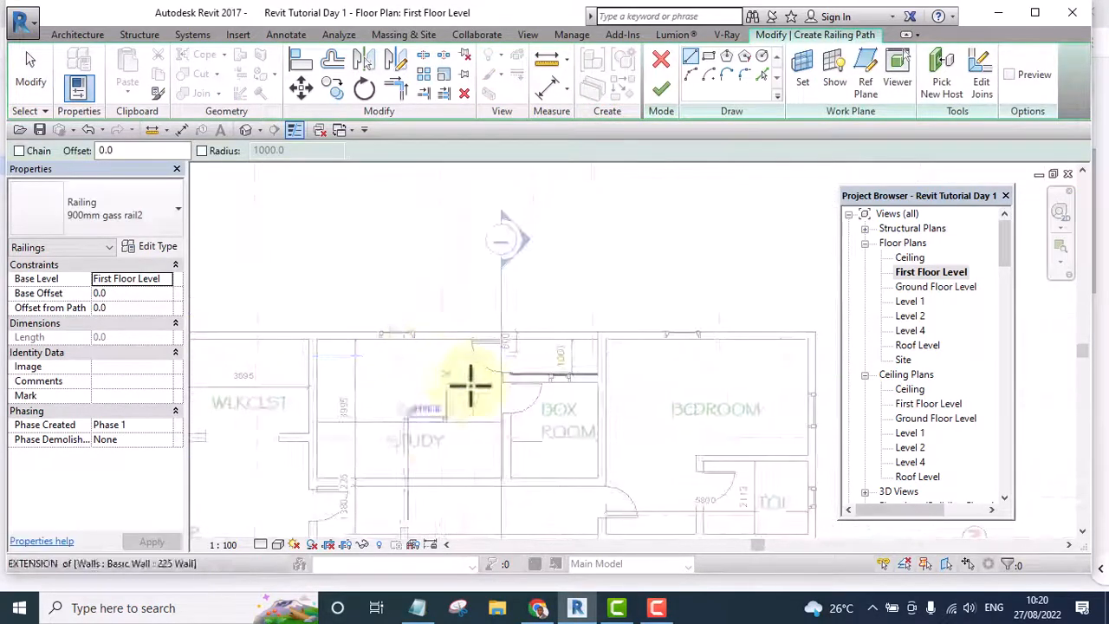
scroll(525, 260, "up", 3)
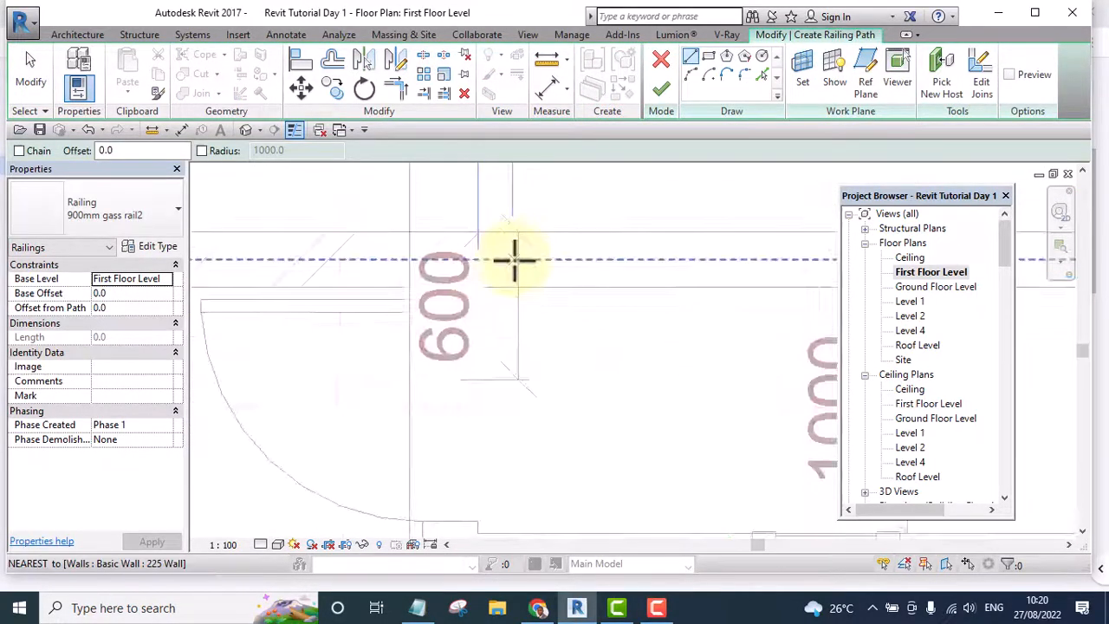
scroll(364, 285, "down", 4)
scroll(445, 285, "up", 3)
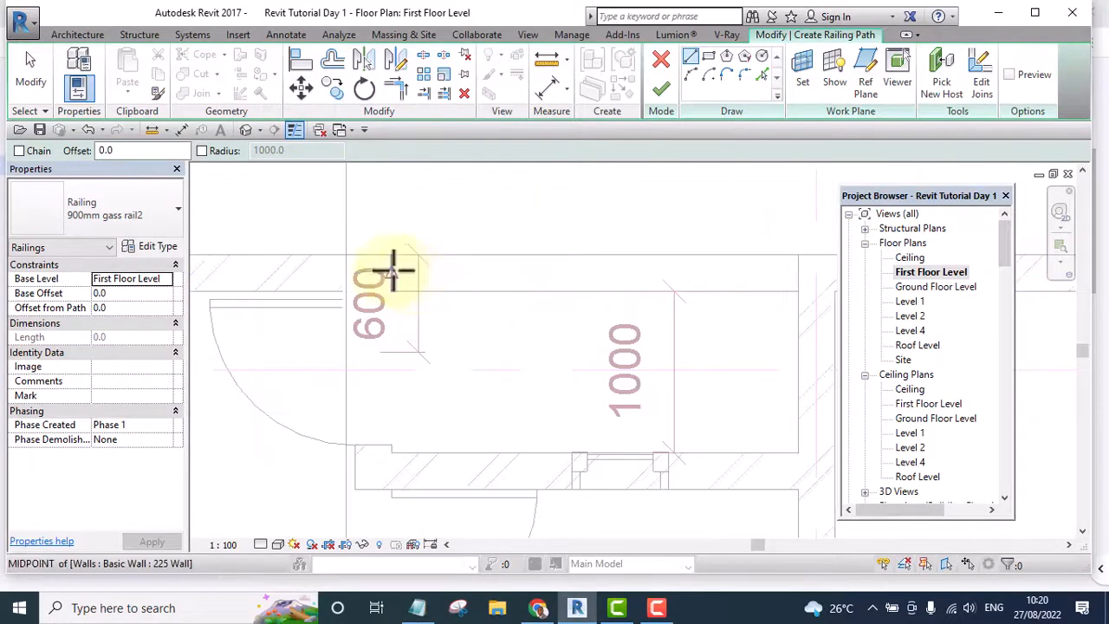
left_click(388, 272)
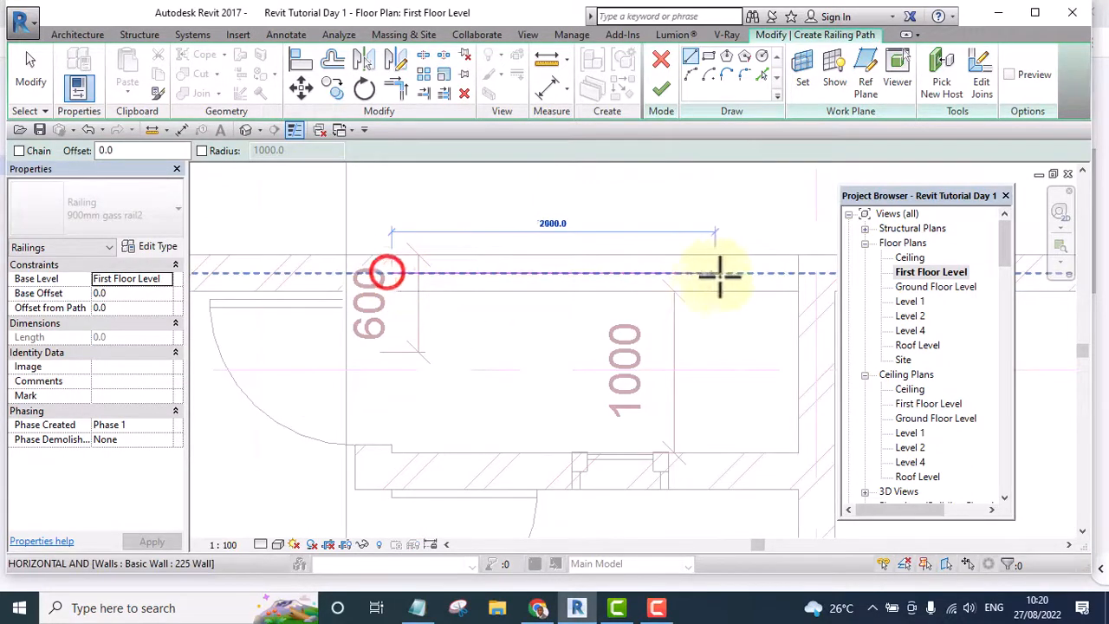
left_click(801, 274)
right_click(823, 242)
left_click(844, 243)
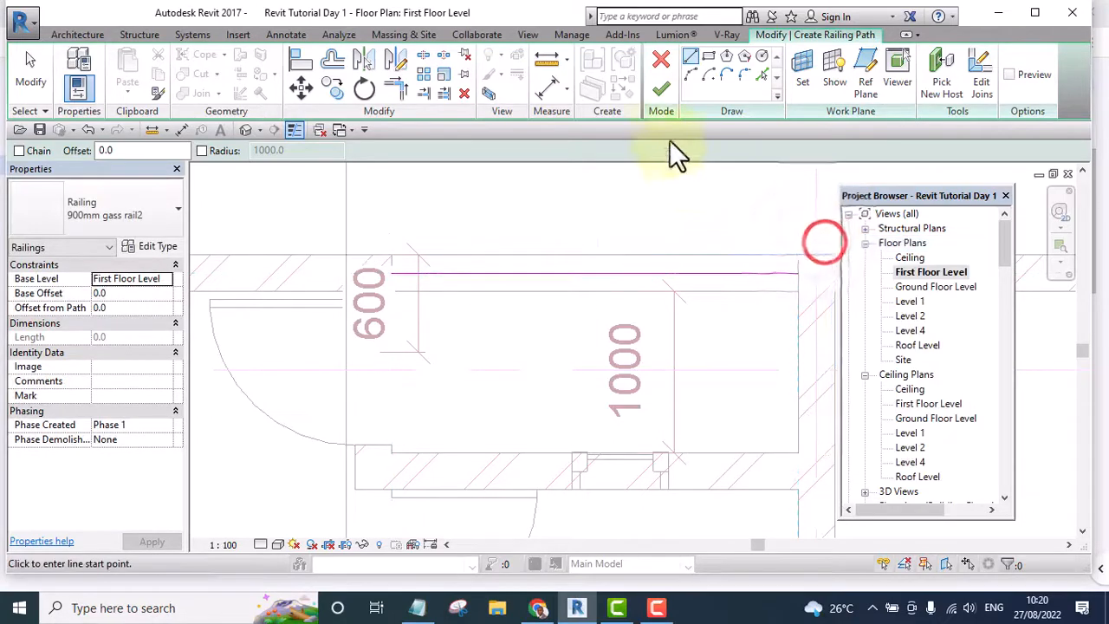
left_click(660, 89)
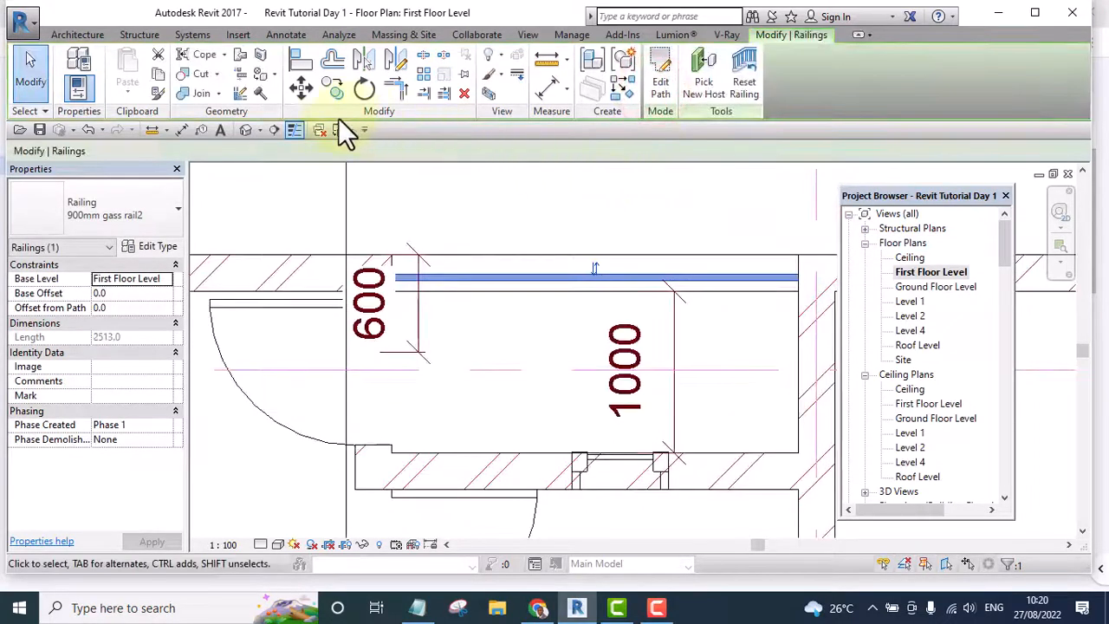
Check the front balcony's new railing in the 3D view.
left_click(245, 130)
scroll(523, 275, "down", 5)
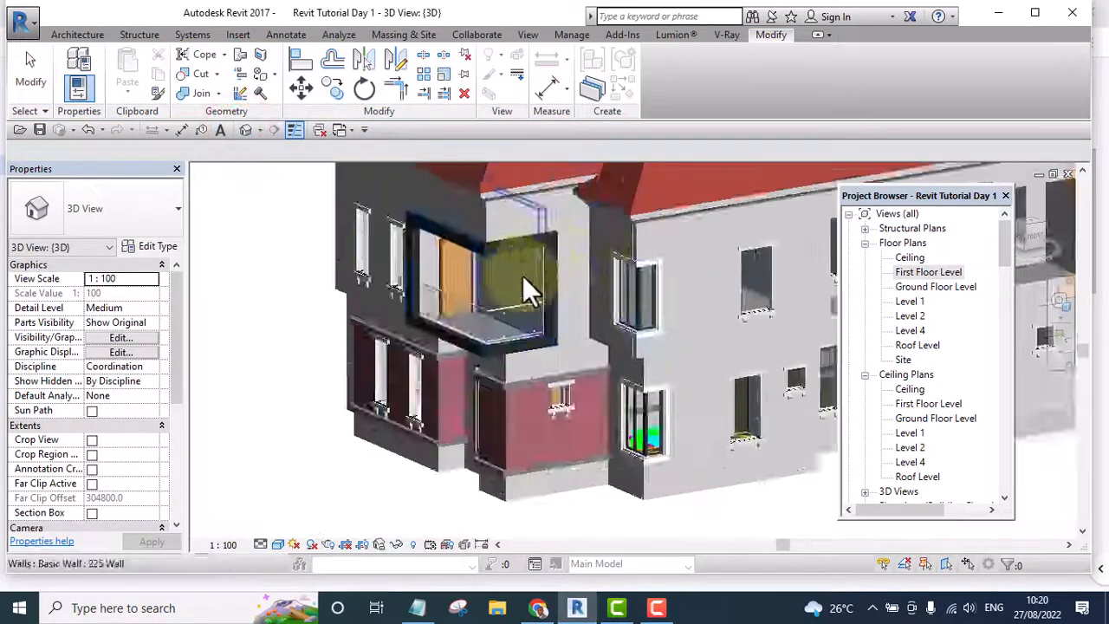
scroll(468, 459, "up", 5)
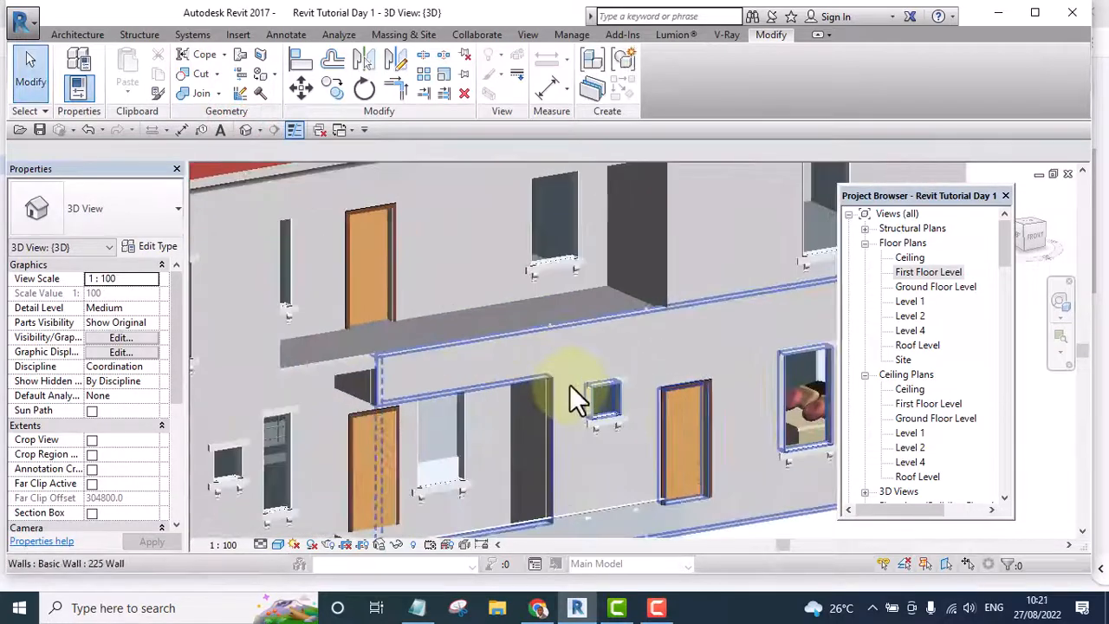
scroll(620, 279, "down", 3)
scroll(551, 398, "up", 5)
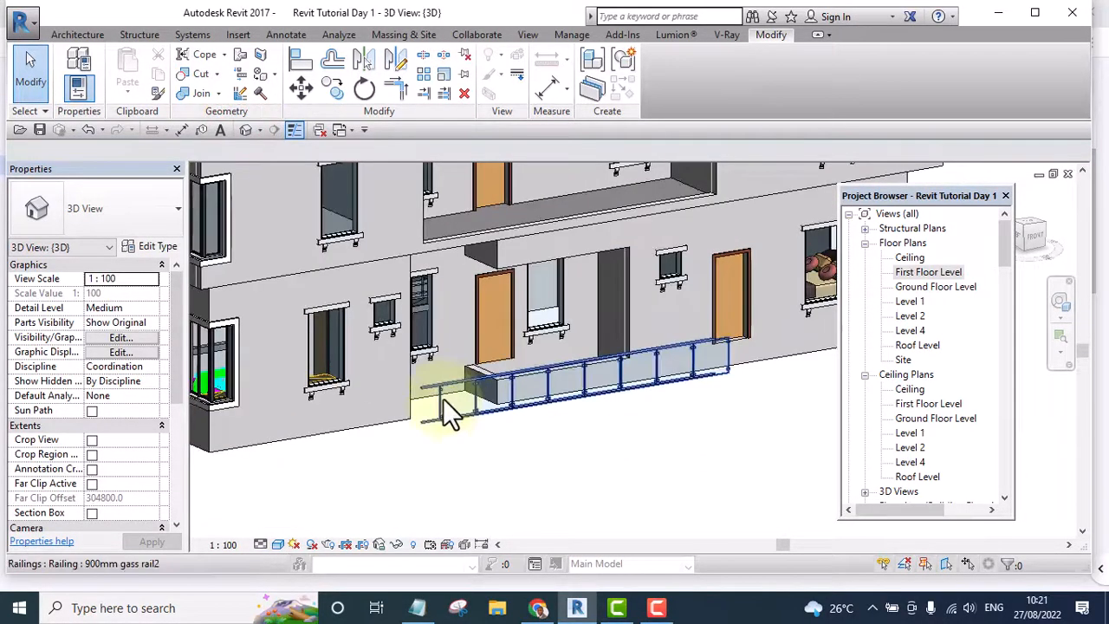
scroll(461, 402, "down", 3)
scroll(520, 443, "down", 3)
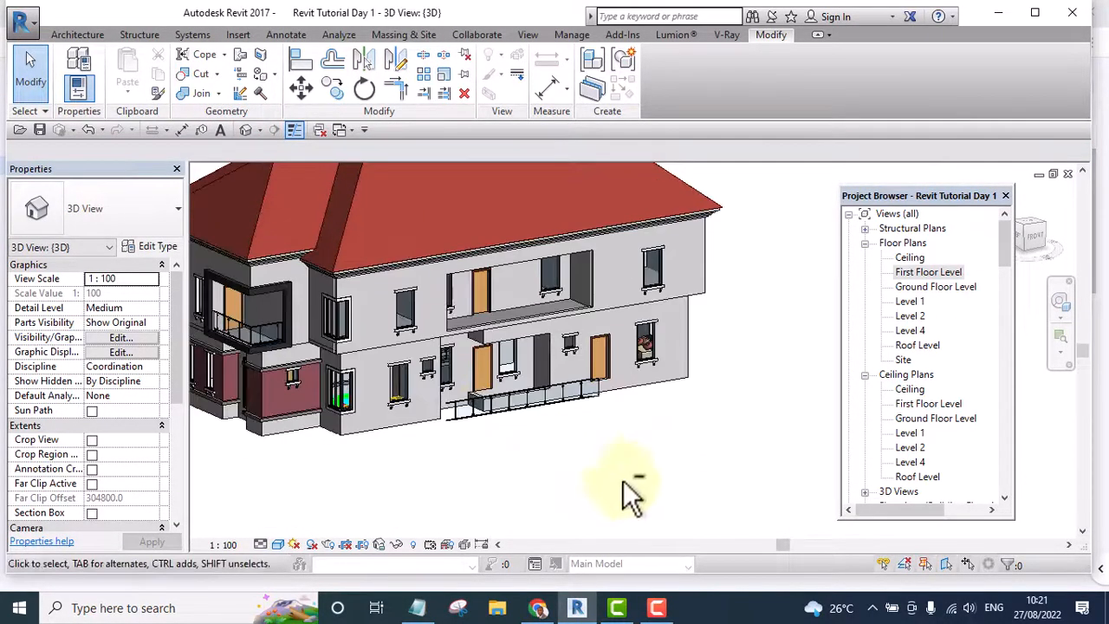
Try to select the front facade's elements and filter the selection to Railings and Railings: Top Rails only.
middle_click_drag(631, 495, 594, 514, "shift")
left_click_drag(614, 515, 496, 263)
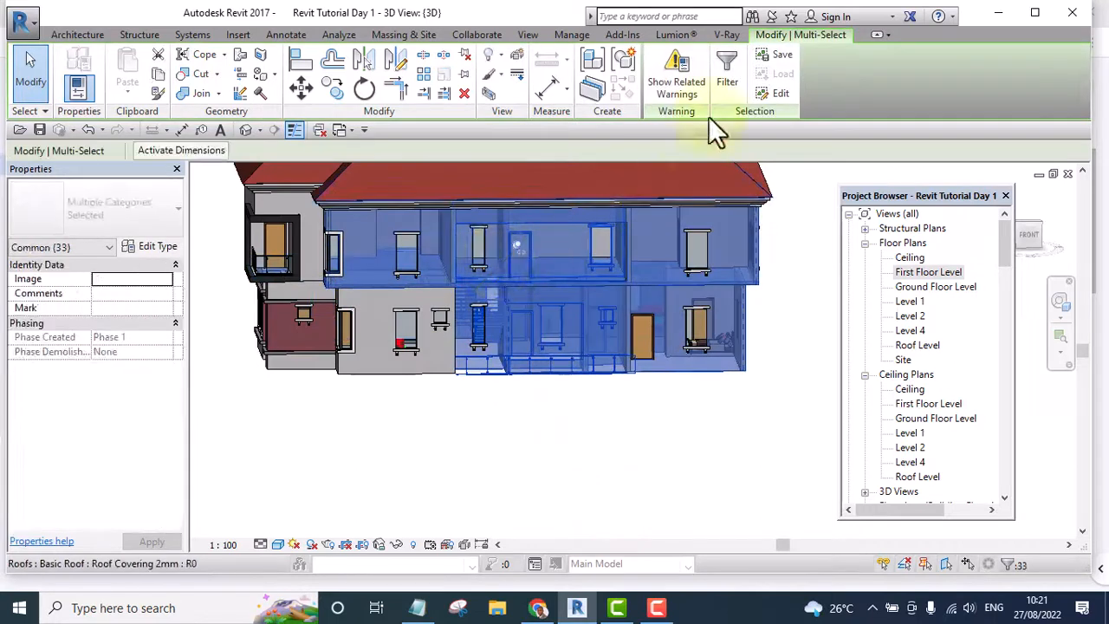
left_click(721, 80)
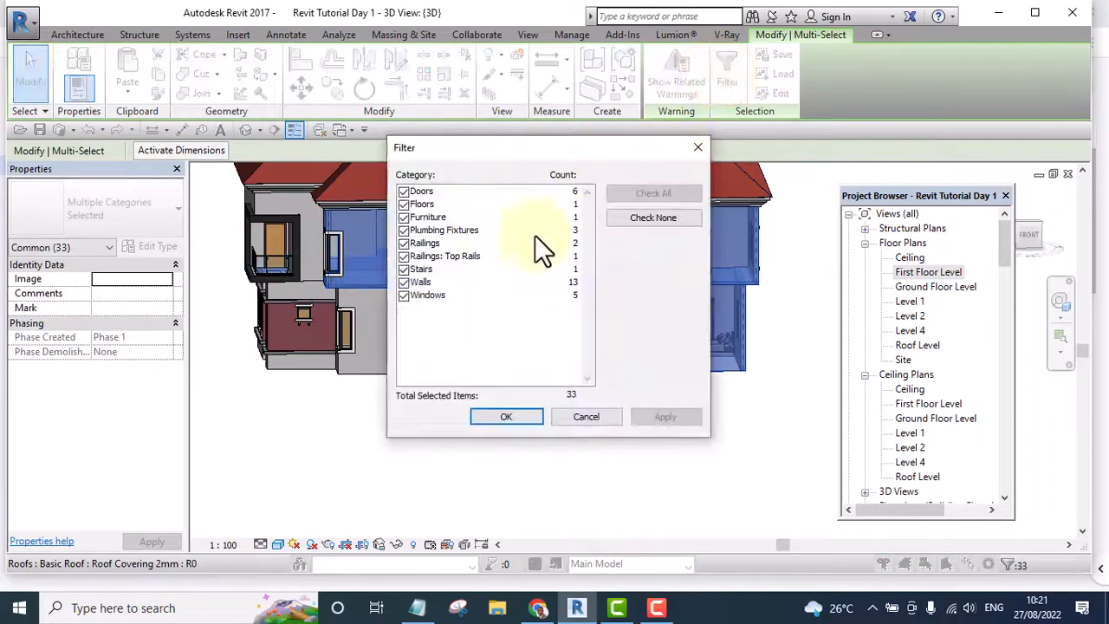
left_click(651, 218)
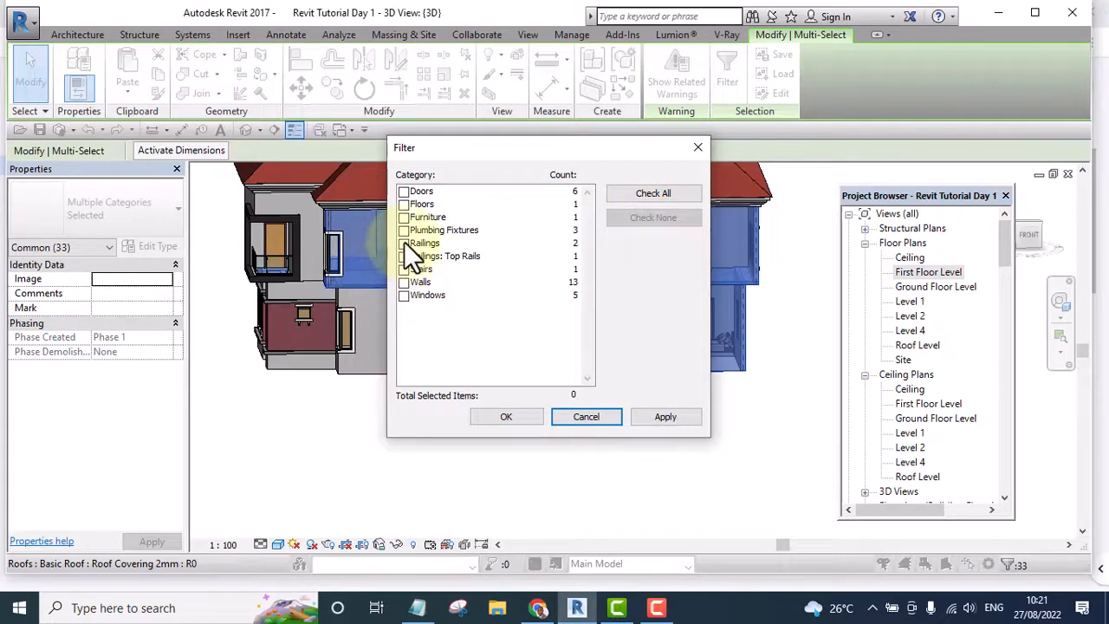
left_click(403, 242)
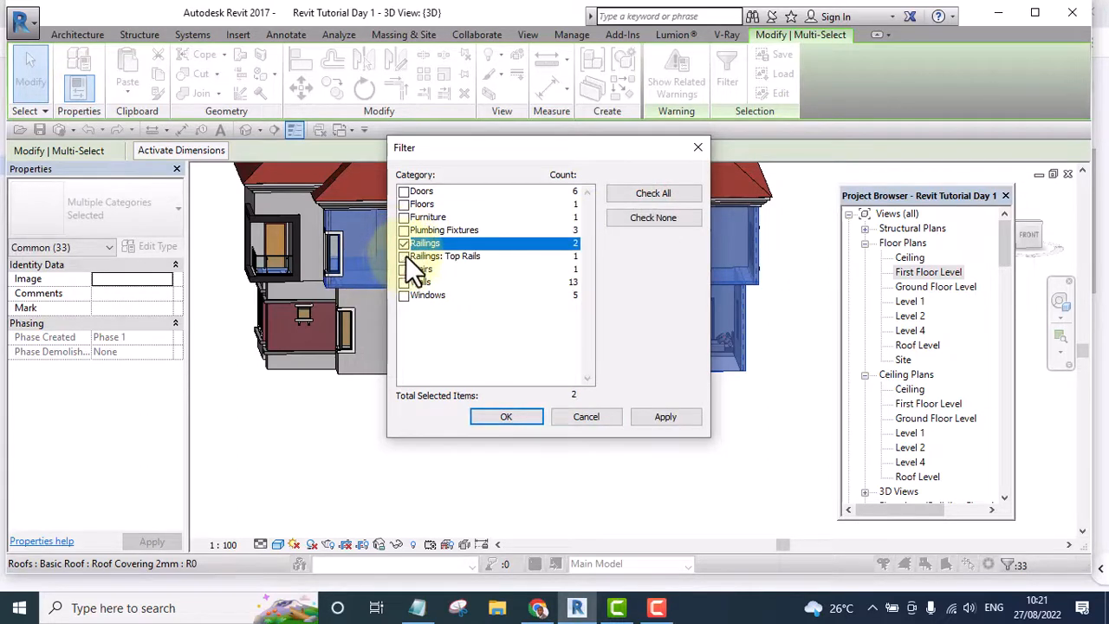
left_click(403, 256)
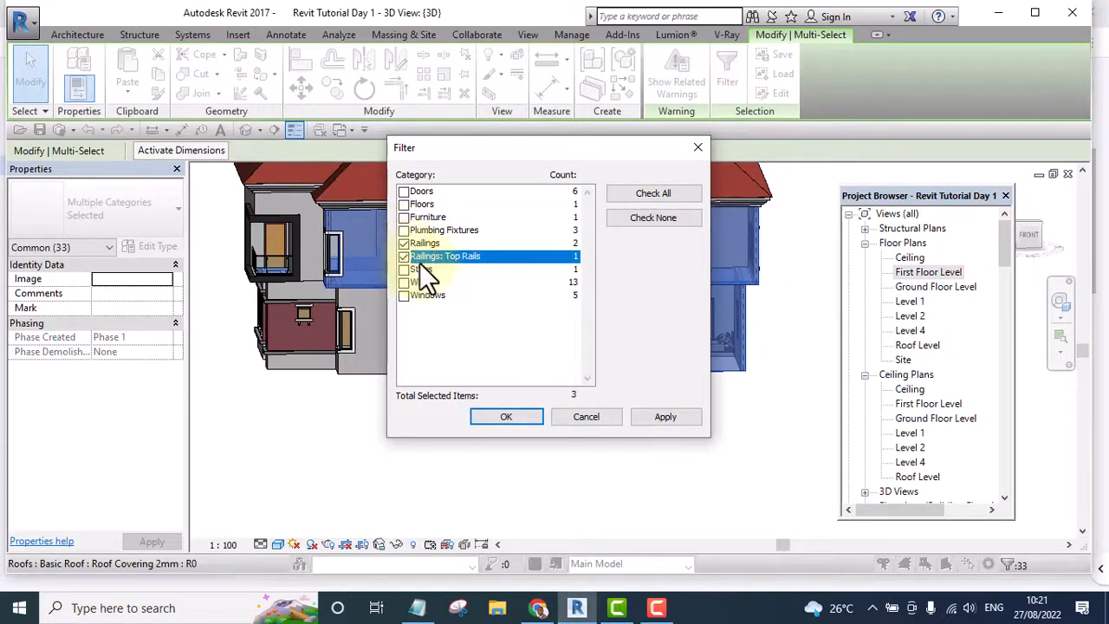
left_click(507, 417)
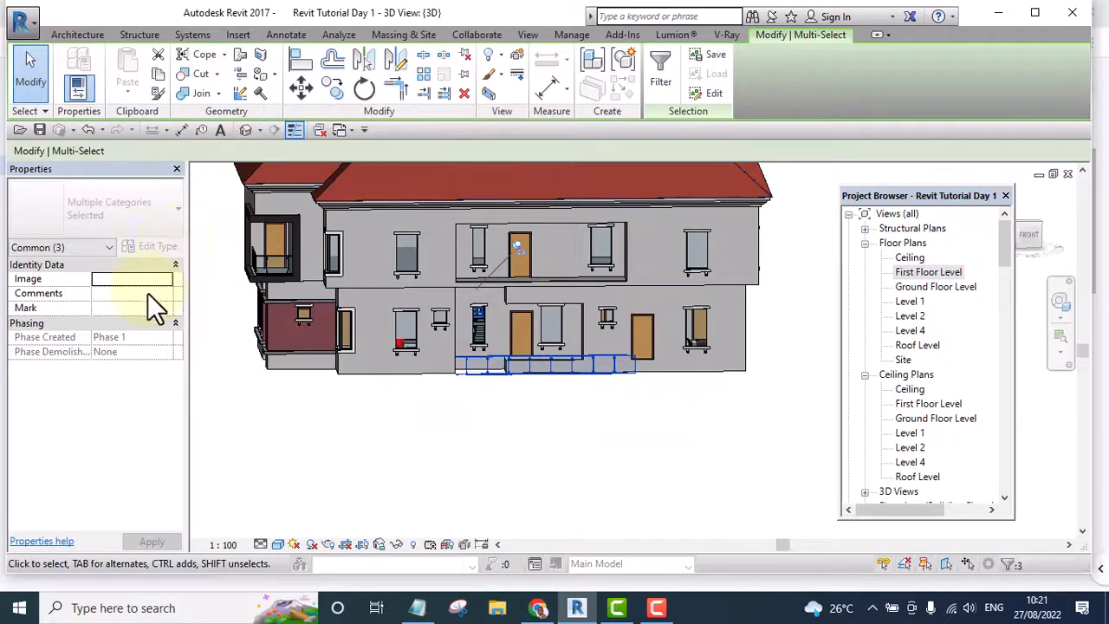
left_click(537, 447)
Set the base level of the front balcony's 900mm glass railing to First Floor Level.
scroll(472, 381, "up", 3)
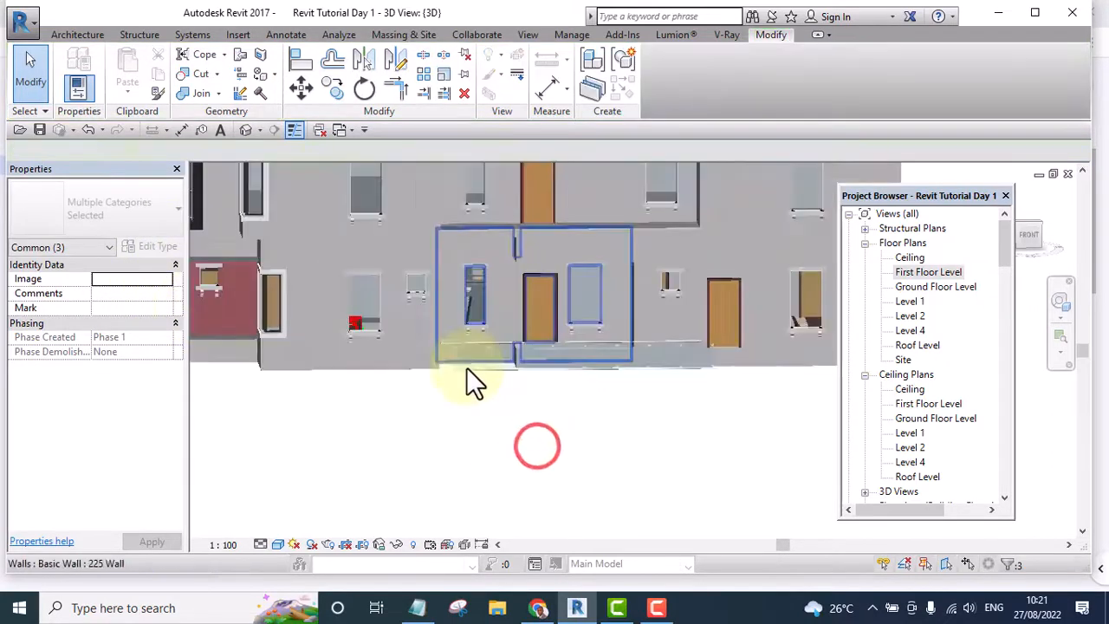
scroll(457, 355, "up", 3)
left_click(432, 316)
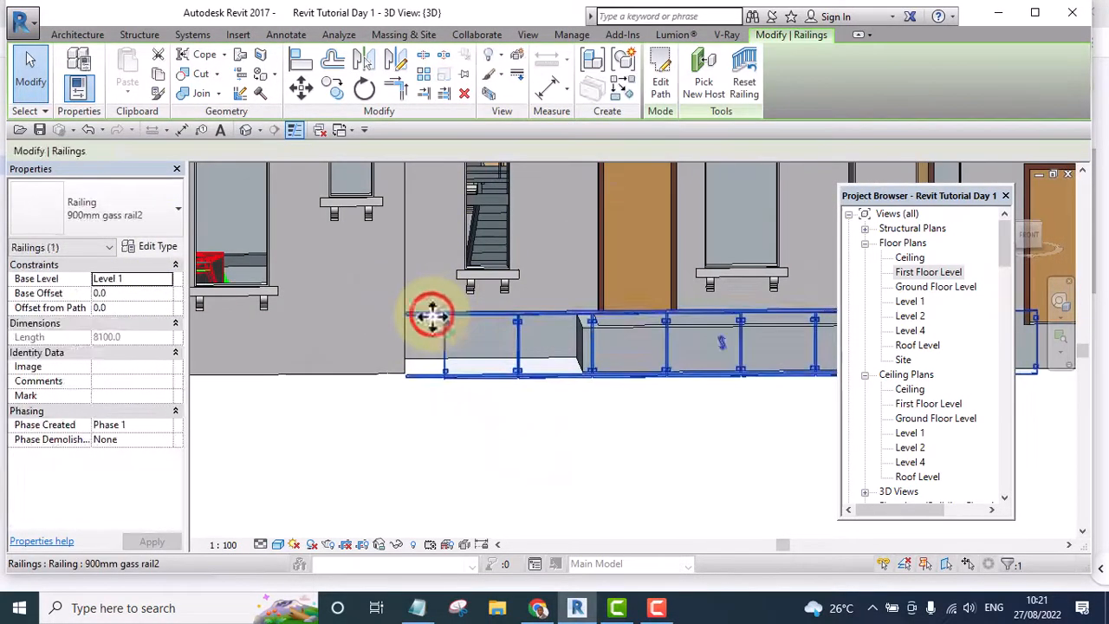
left_click(165, 278)
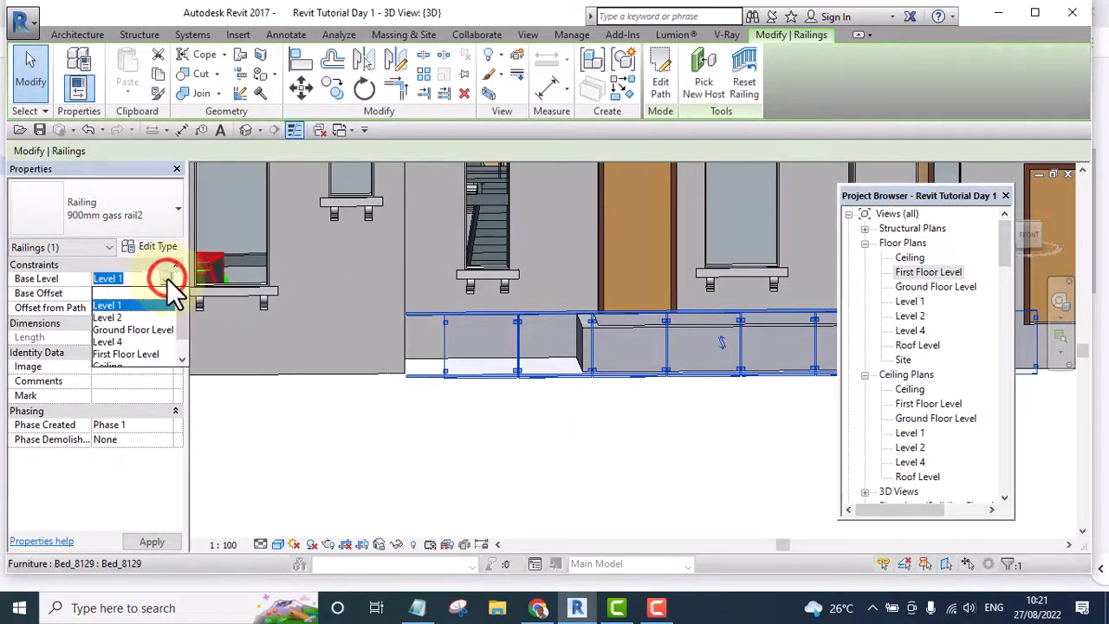
left_click(130, 355)
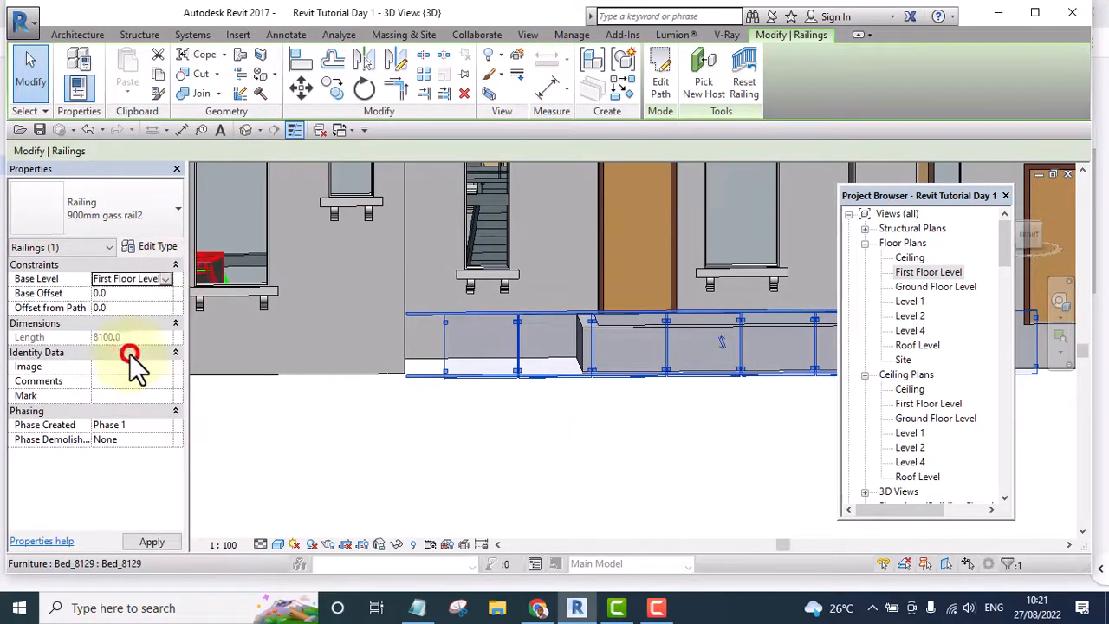
left_click(149, 541)
left_click(432, 467)
Examine how the railing sits along the front first-floor balcony in the 3D view.
scroll(433, 467, "down", 5)
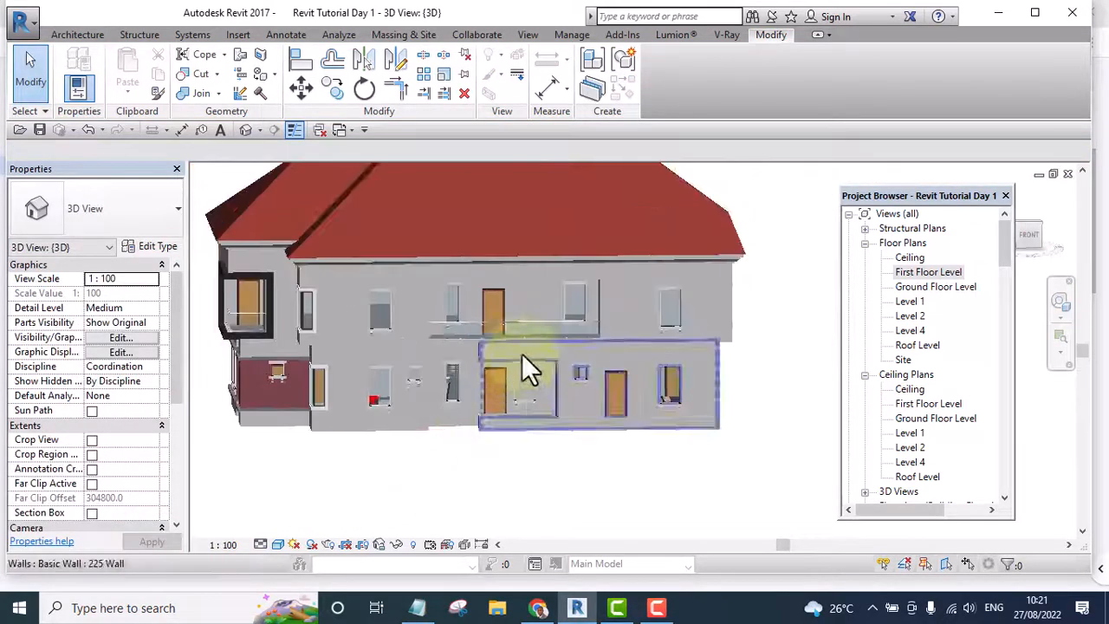
scroll(533, 316, "up", 3)
scroll(540, 309, "up", 2)
scroll(570, 342, "down", 5)
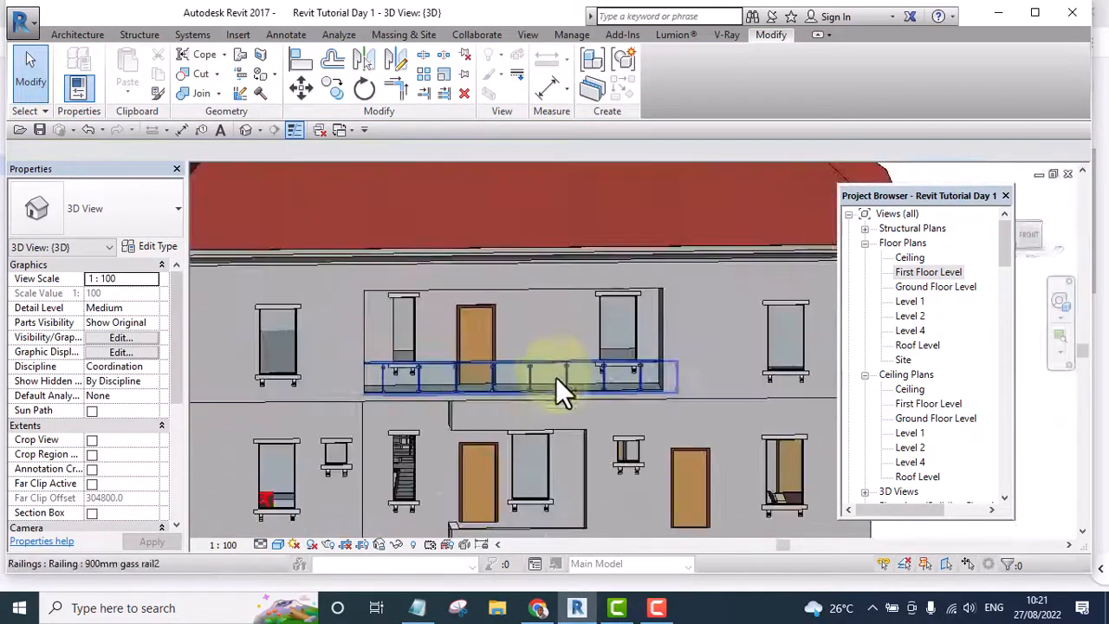
scroll(555, 377, "up", 2)
scroll(485, 399, "down", 2)
scroll(365, 378, "up", 3)
scroll(431, 388, "up", 2)
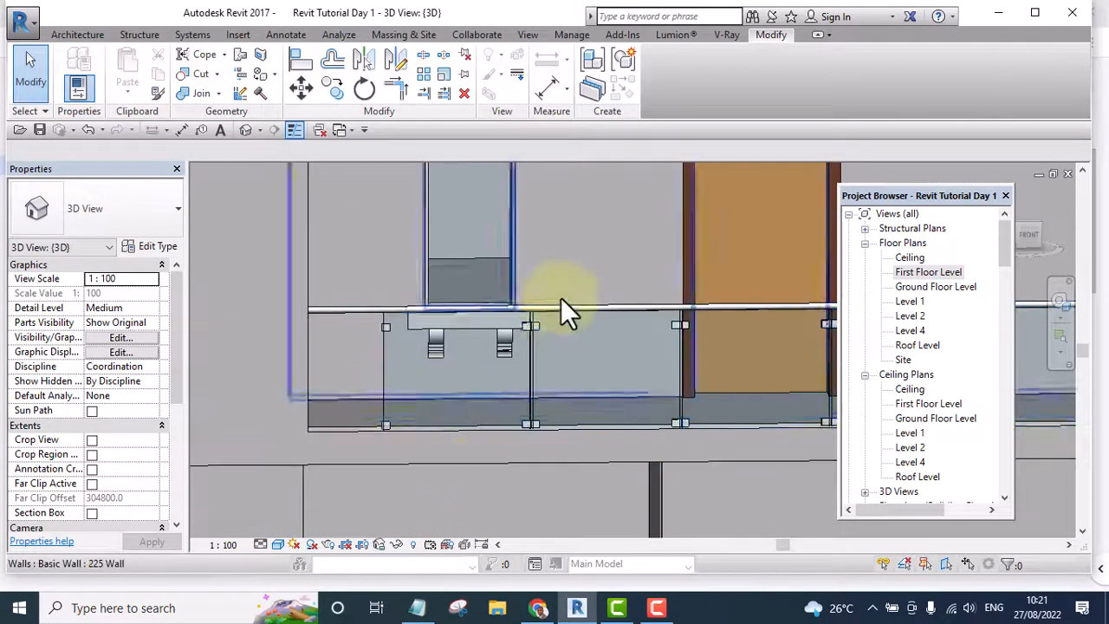
scroll(564, 312, "down", 1)
scroll(693, 368, "down", 4)
Check the base offset of the corner balcony's finished railing.
left_click(268, 327)
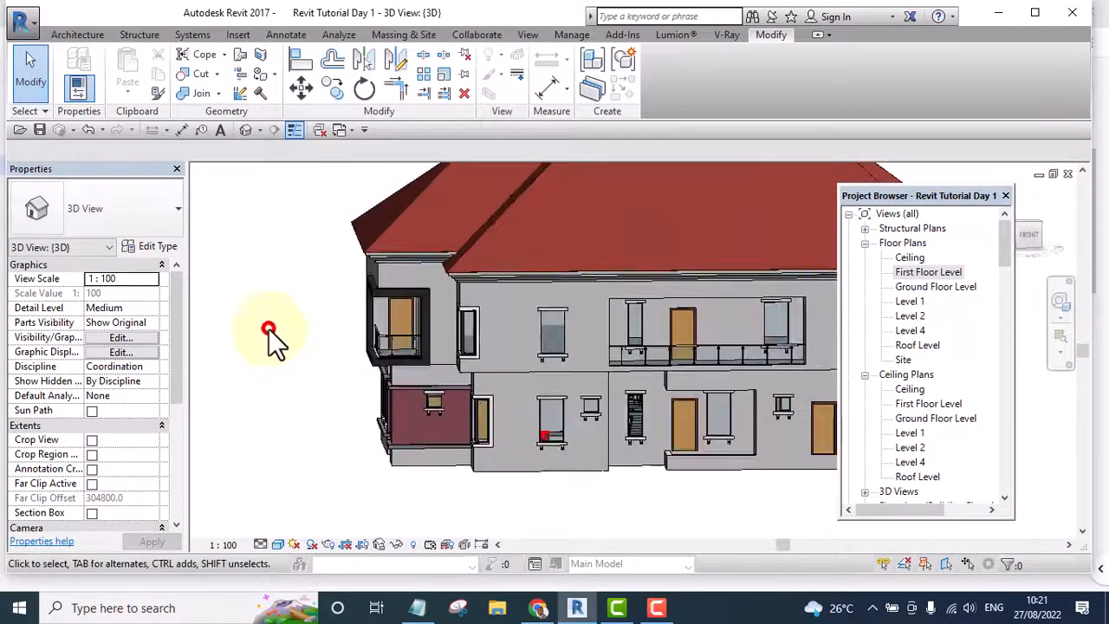
scroll(401, 331, "up", 1)
scroll(401, 332, "up", 4)
left_click(343, 341)
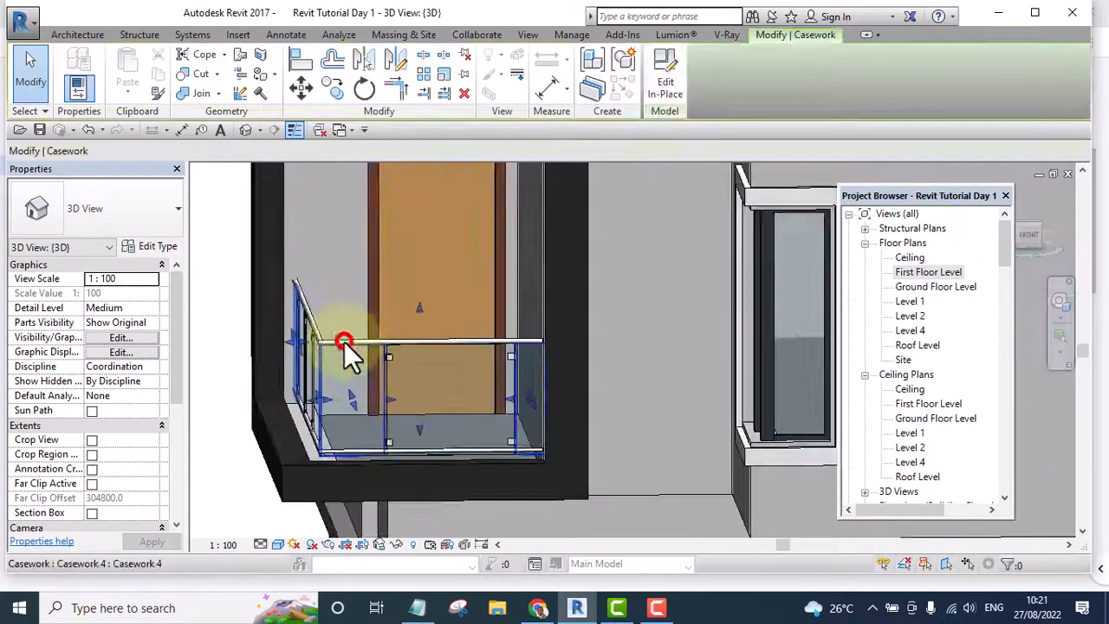
scroll(434, 387, "down", 3)
left_click(255, 339)
scroll(455, 376, "up", 3)
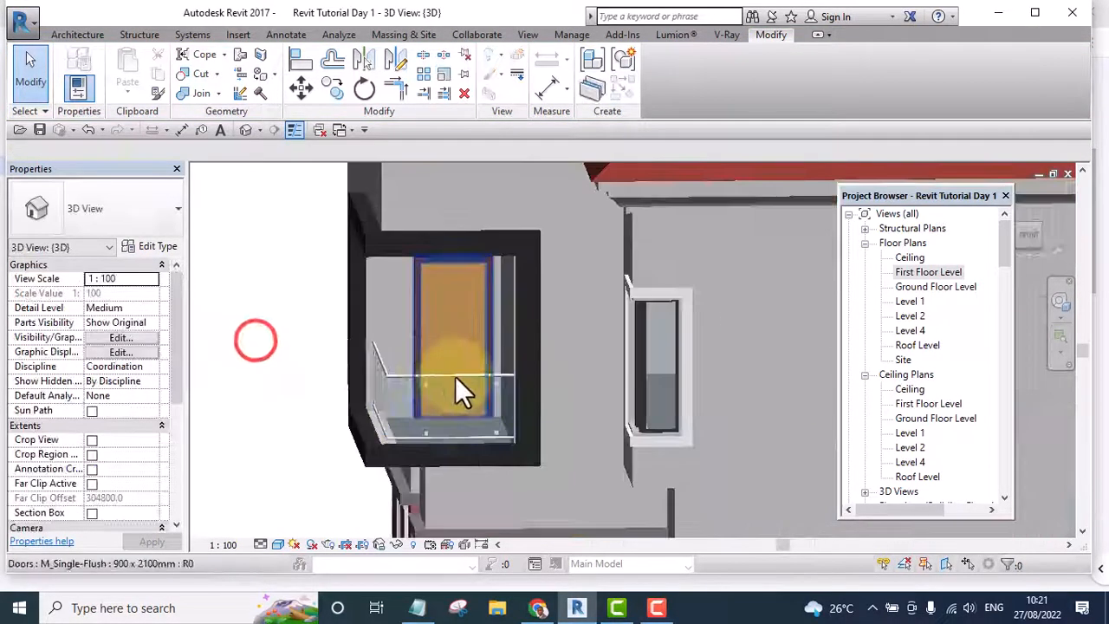
left_click(466, 388)
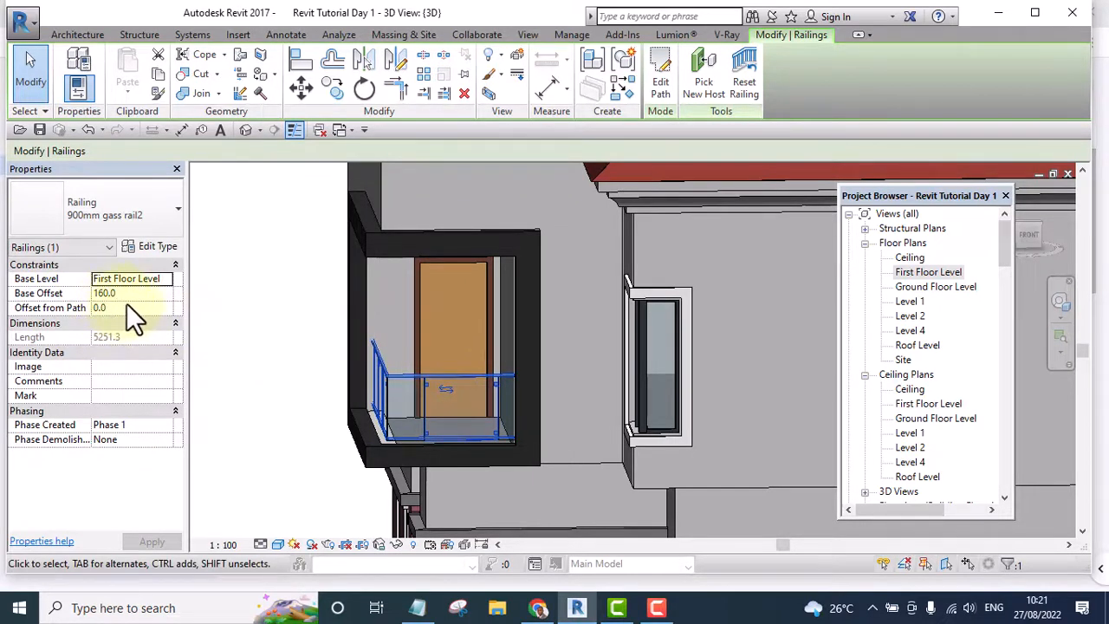
left_click(272, 303)
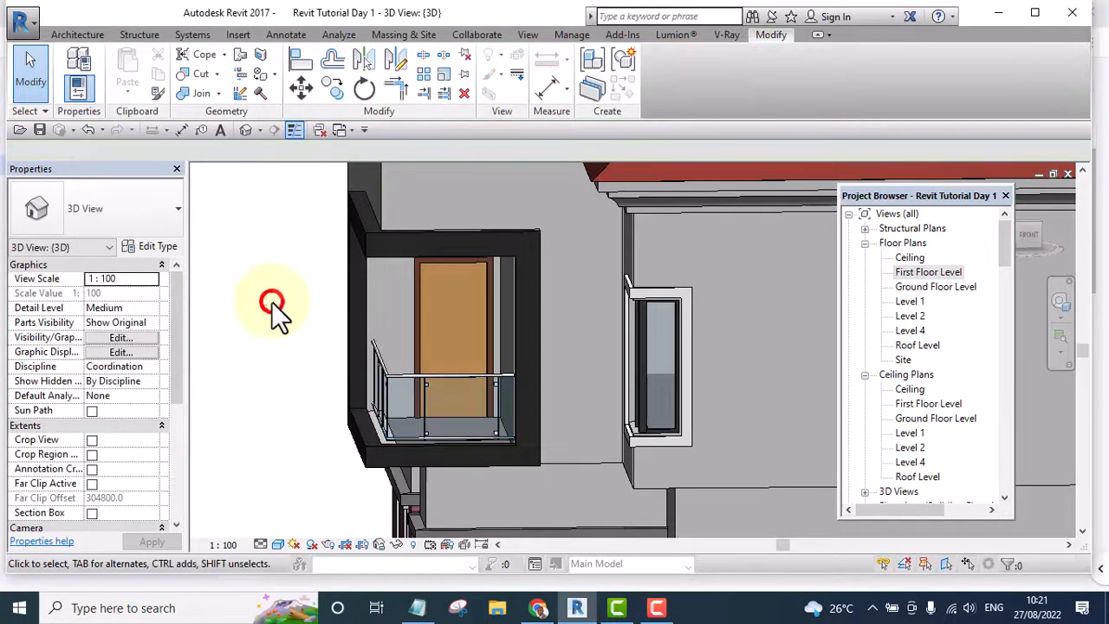
Set the base offset of the front balcony's railing to 160 mm.
scroll(267, 312, "down", 3)
scroll(644, 356, "up", 5)
scroll(621, 321, "up", 3)
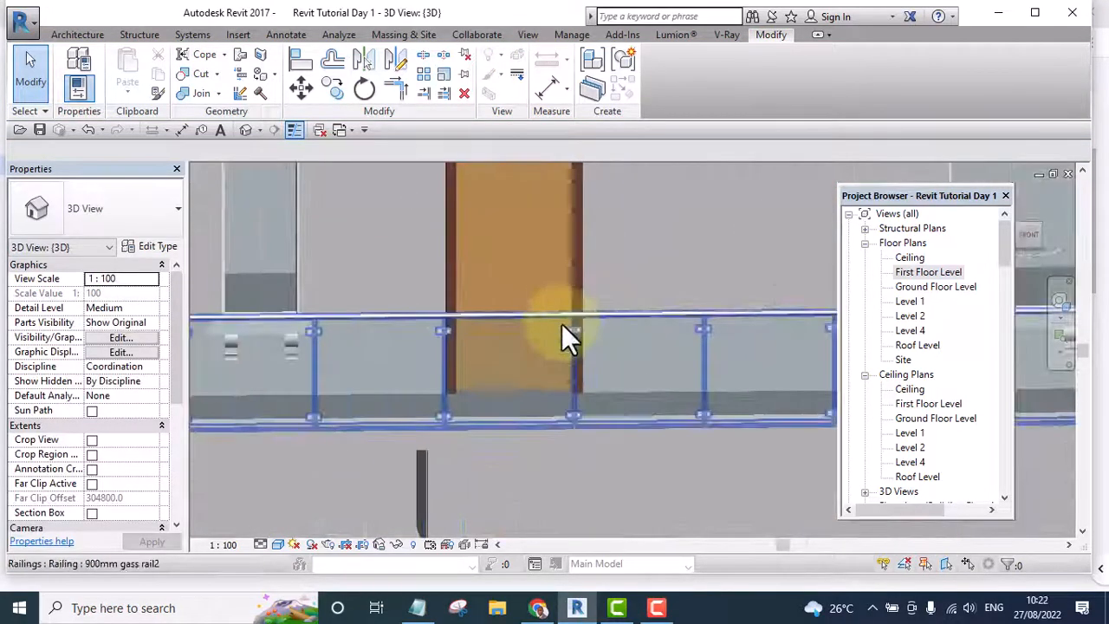
left_click(548, 319)
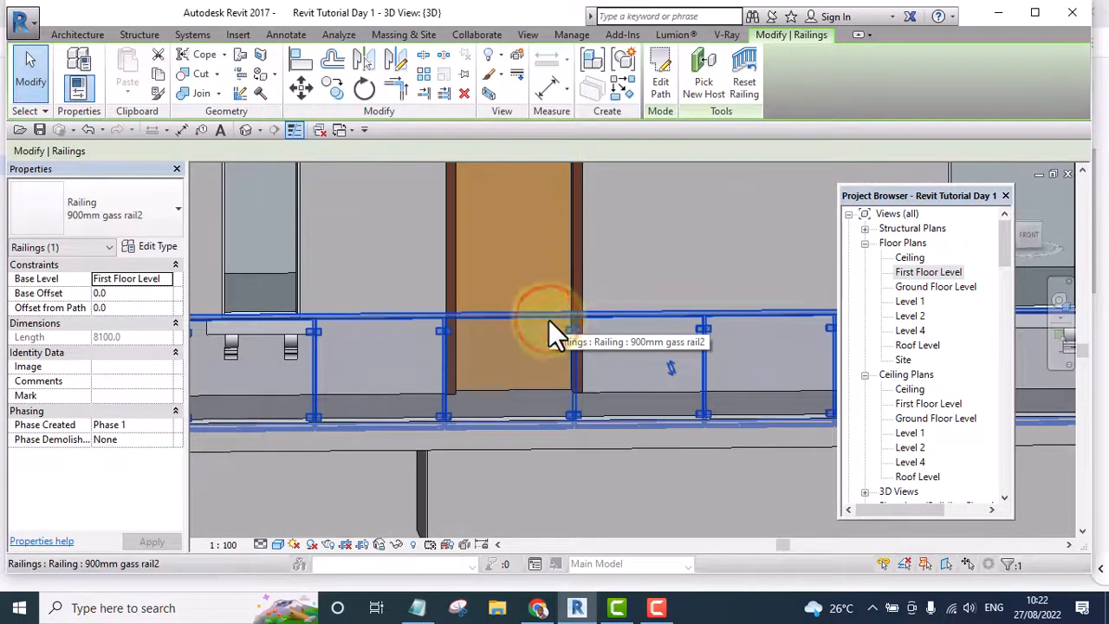
left_click(116, 295)
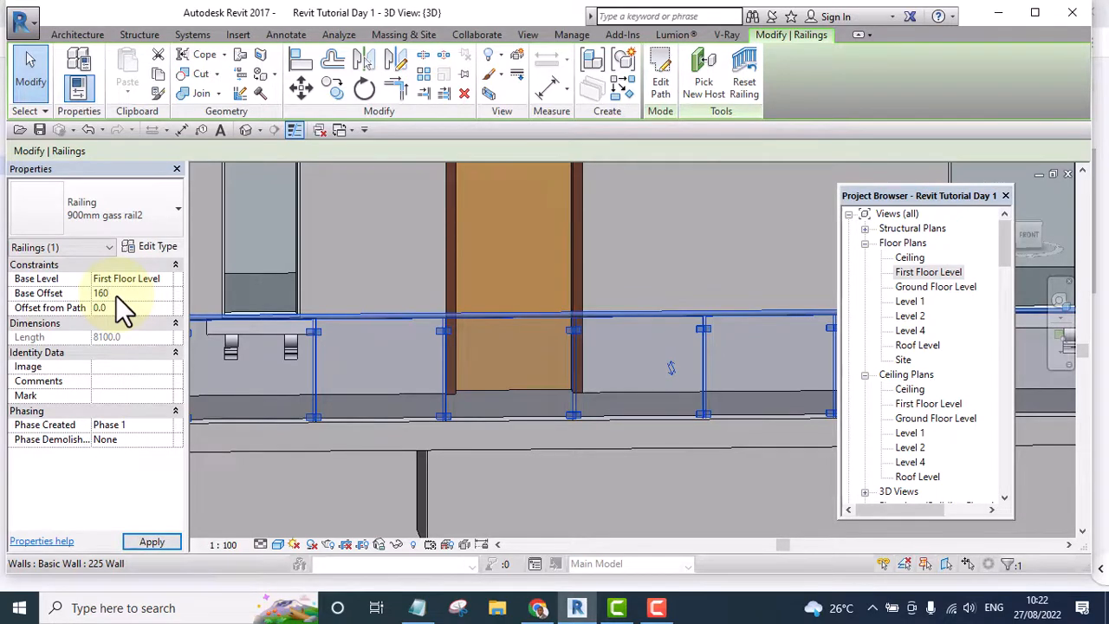
left_click(141, 541)
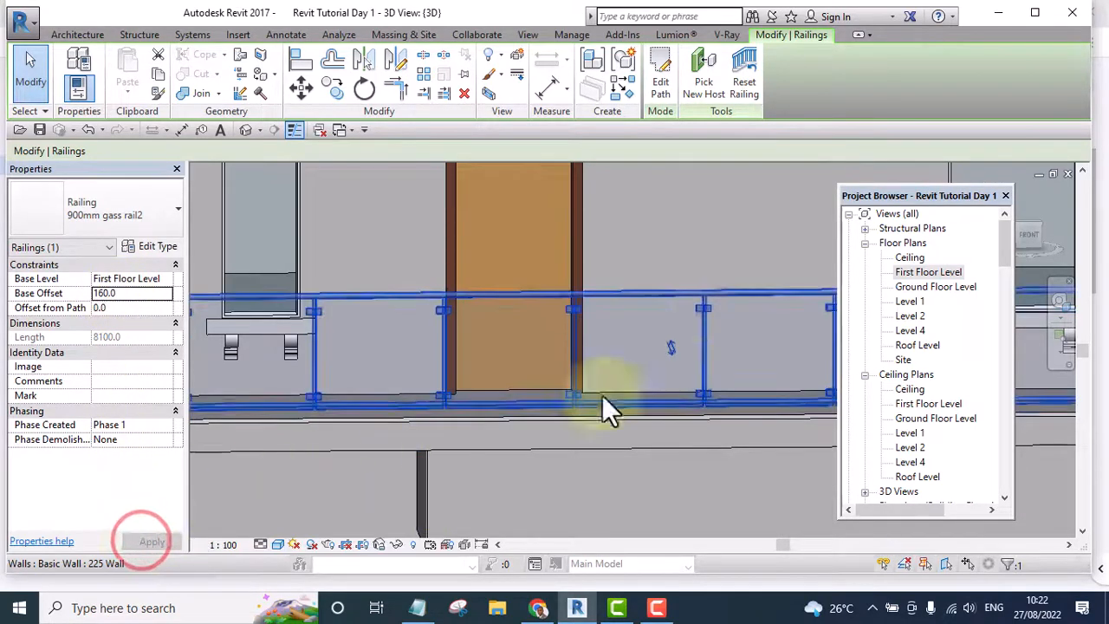
Inspect both ends of the front balcony's railing for missing glass and overrun past the opening.
scroll(658, 346, "down", 3)
scroll(658, 346, "down", 4)
left_click(309, 268)
scroll(641, 355, "up", 5)
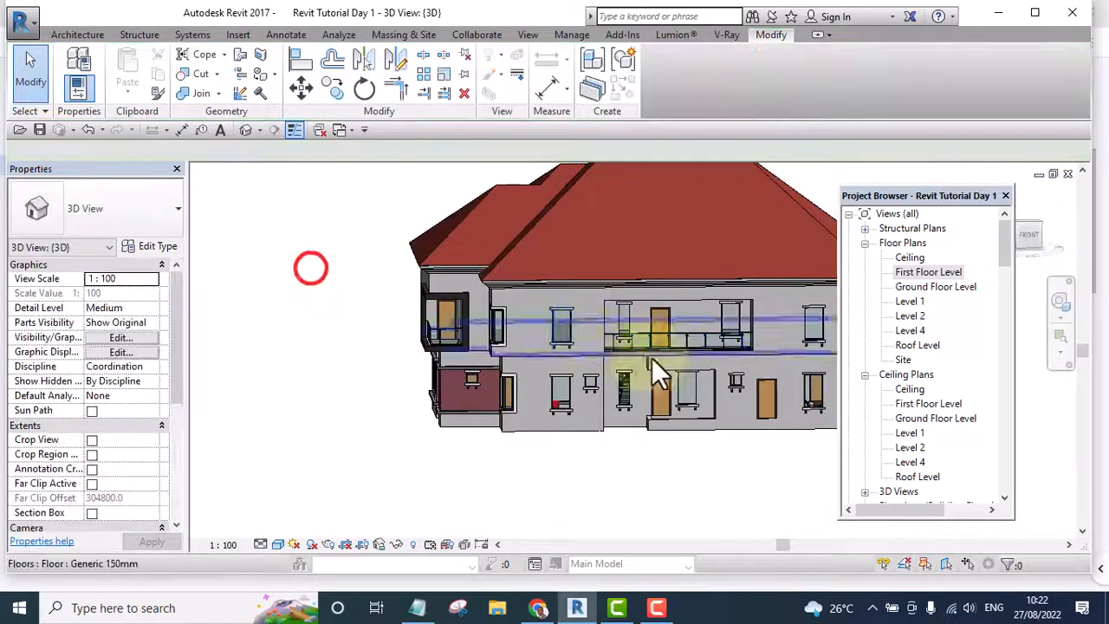
scroll(602, 316, "up", 3)
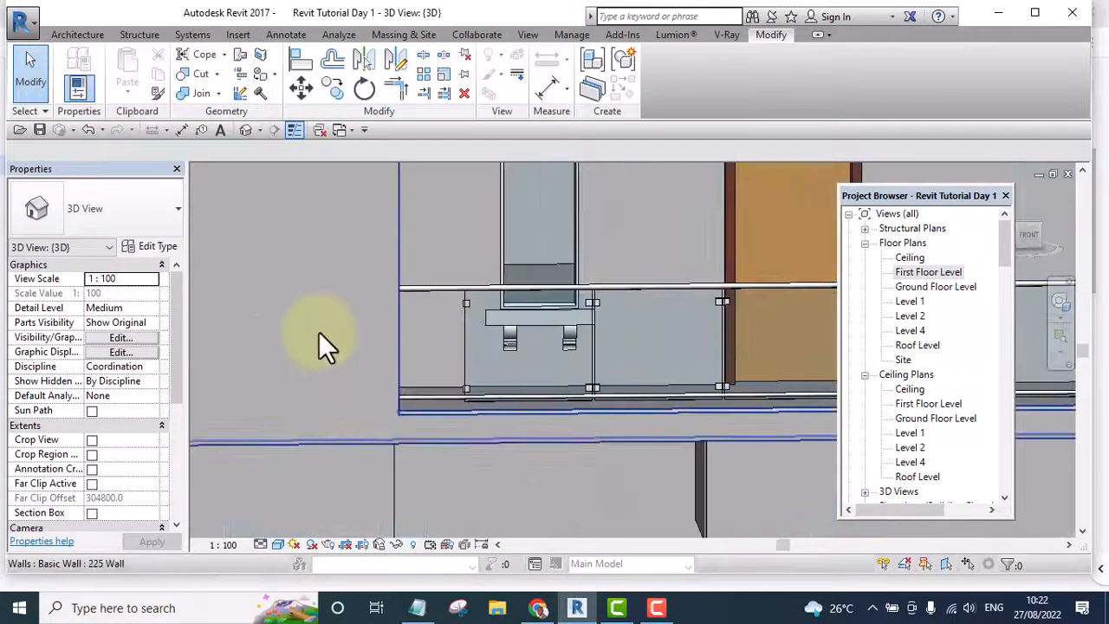
scroll(332, 281, "down", 3)
scroll(689, 307, "up", 5)
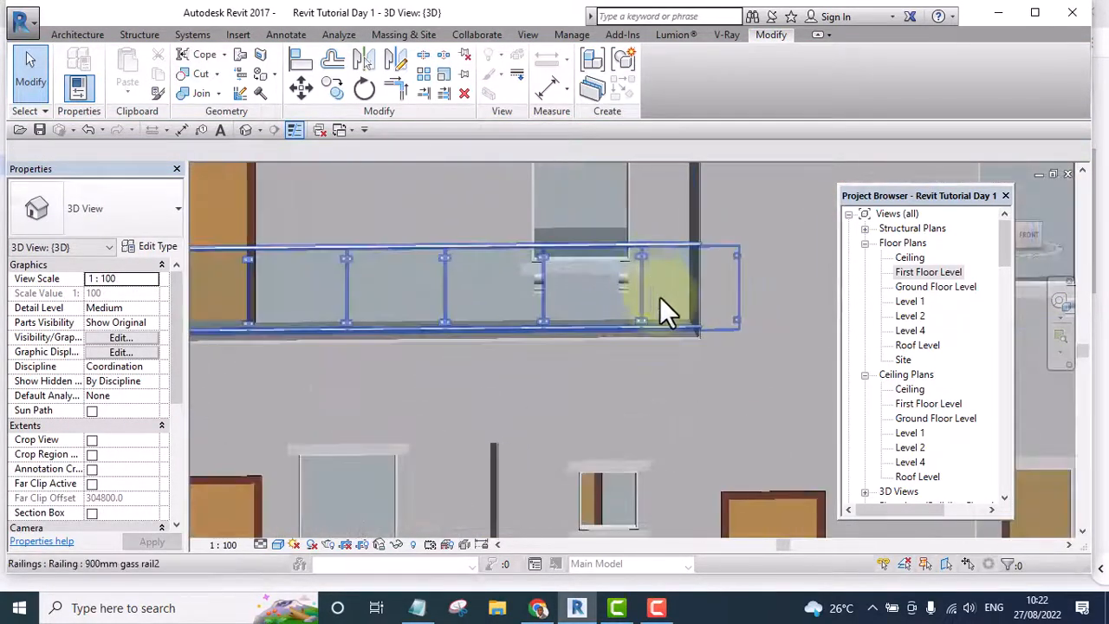
scroll(606, 355, "down", 3)
scroll(413, 320, "up", 5)
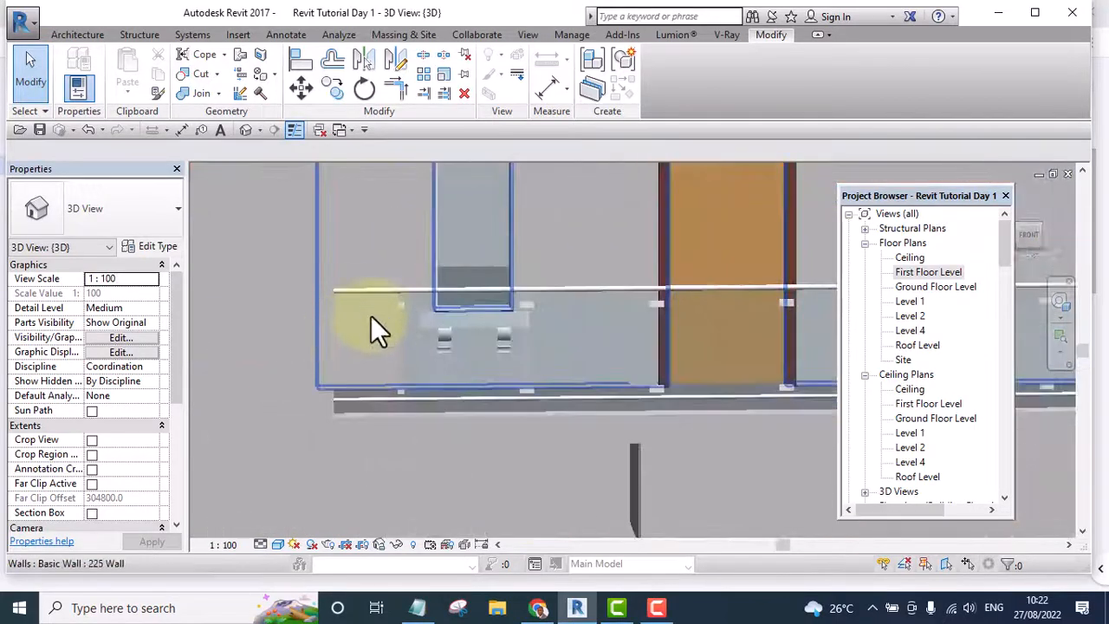
scroll(372, 351, "down", 3)
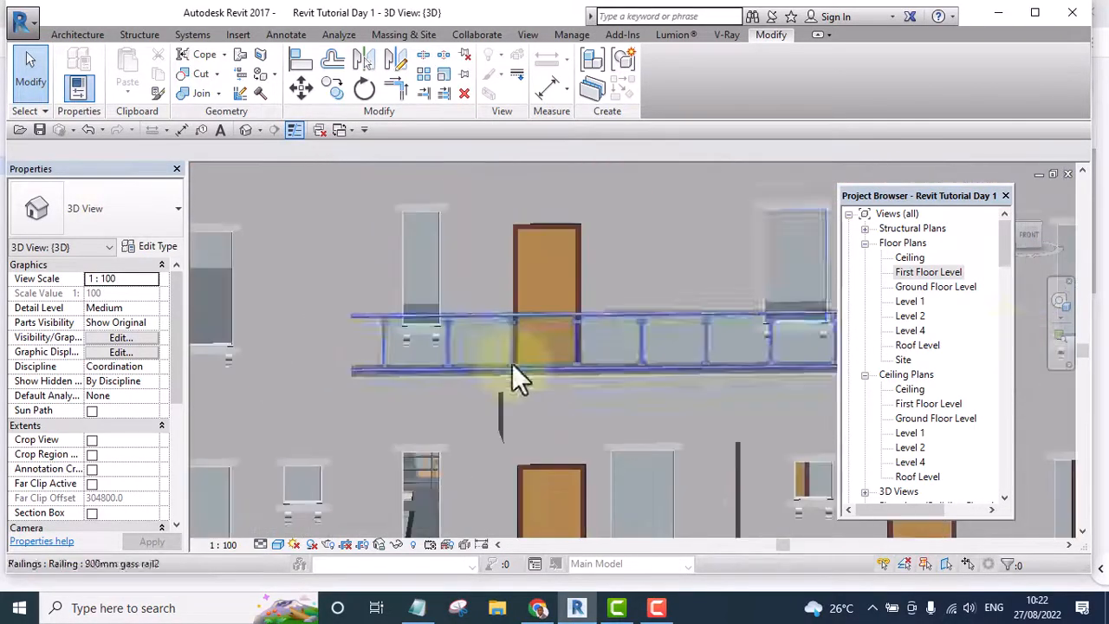
Examine the corner balcony's railing layout in the First Floor Level plan.
double_click(930, 271)
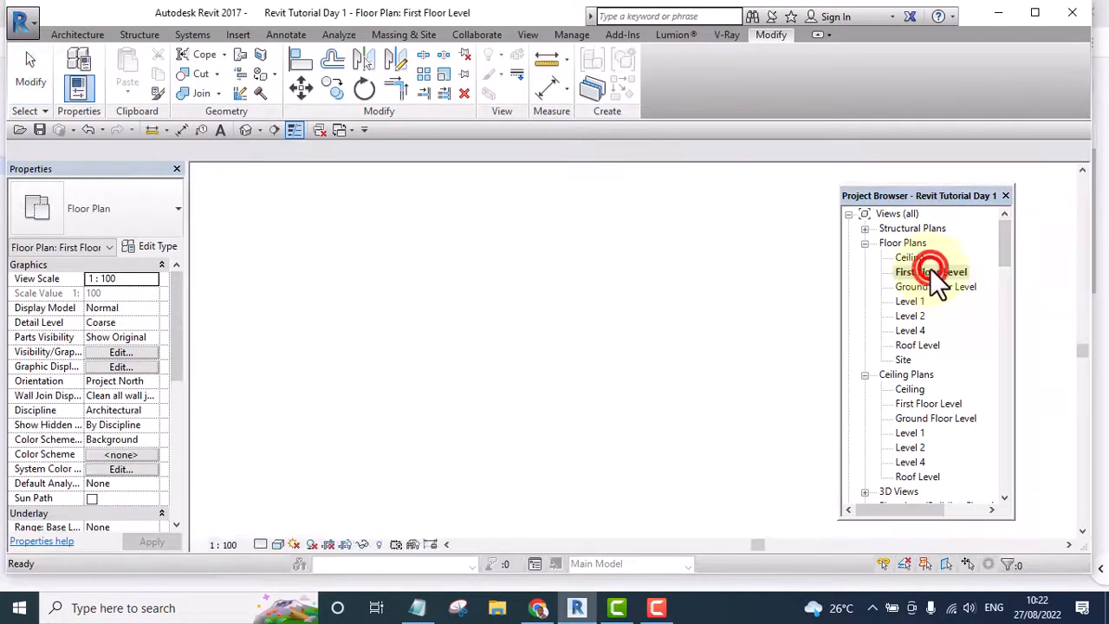
scroll(586, 352, "down", 2)
scroll(586, 351, "down", 5)
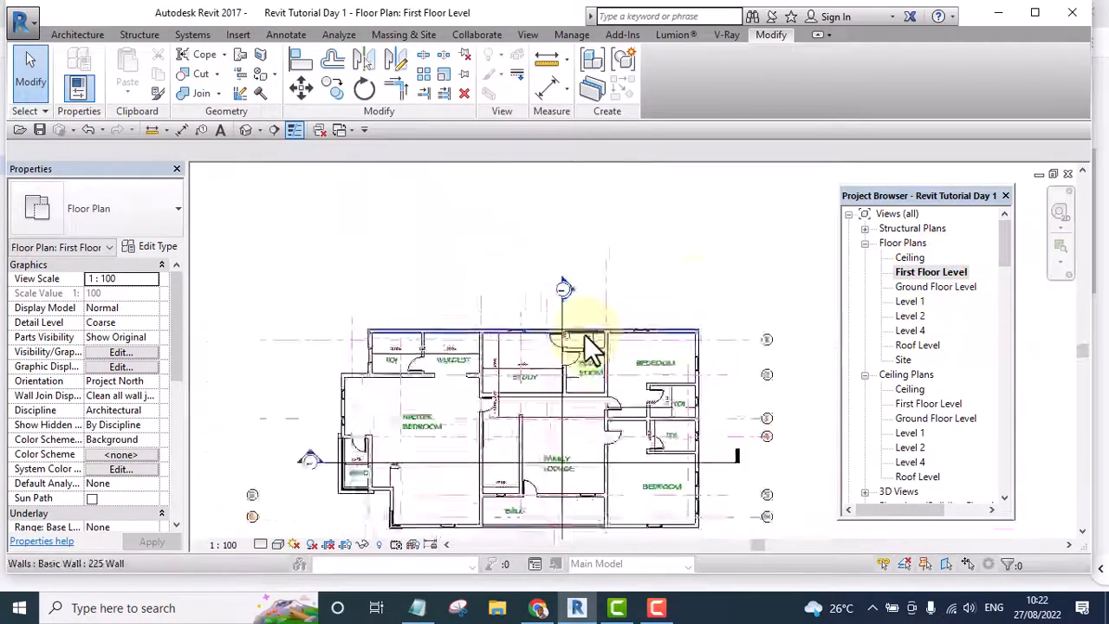
left_click(679, 249)
scroll(472, 444, "up", 6)
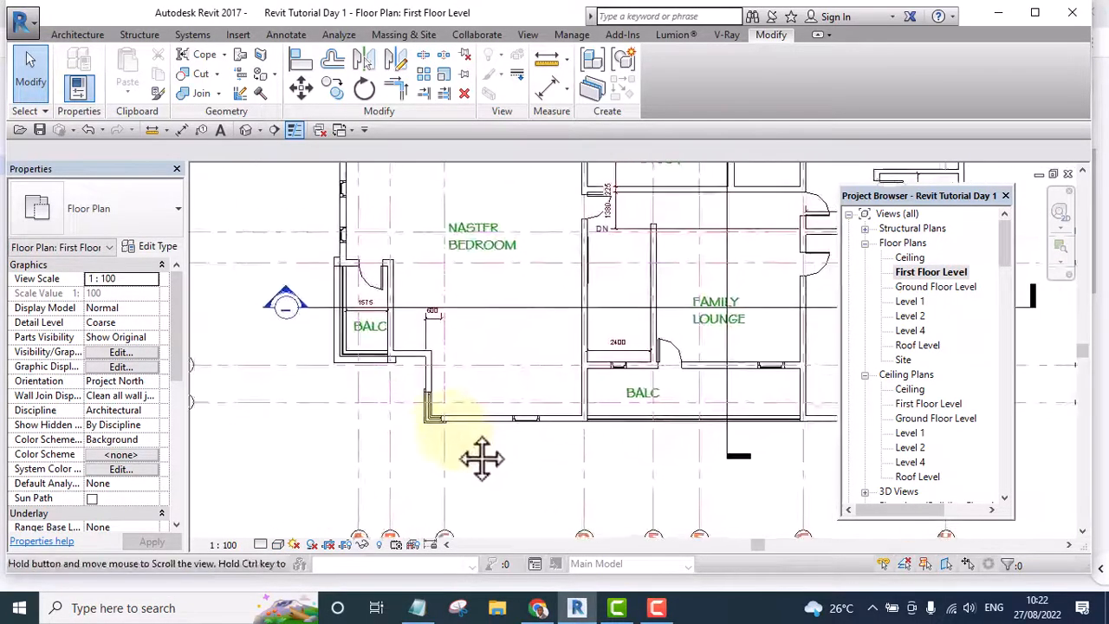
scroll(398, 406, "up", 3)
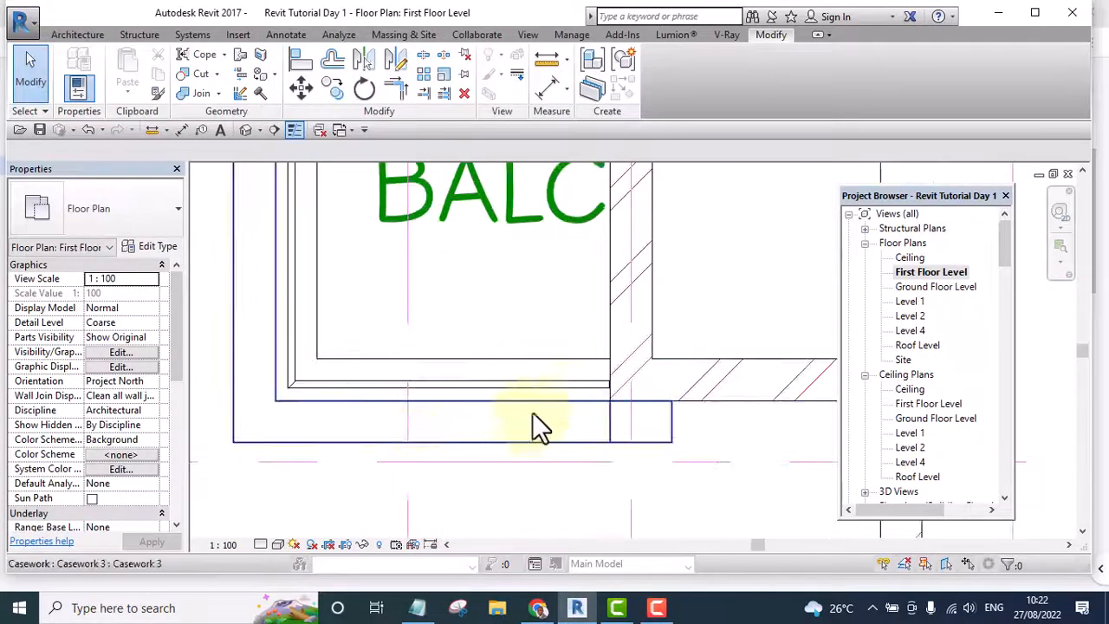
Edit the corner balcony's in-place glass infill from the 3D view and open its extrusion sketch.
left_click(246, 130)
scroll(325, 340, "down", 6)
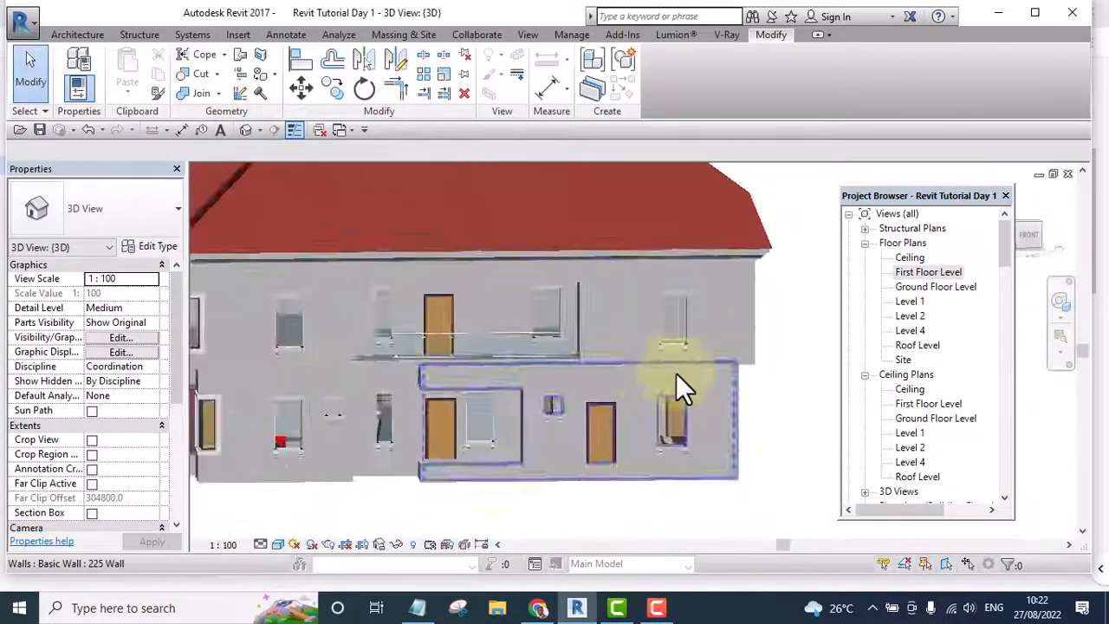
scroll(433, 360, "up", 6)
scroll(332, 349, "up", 2)
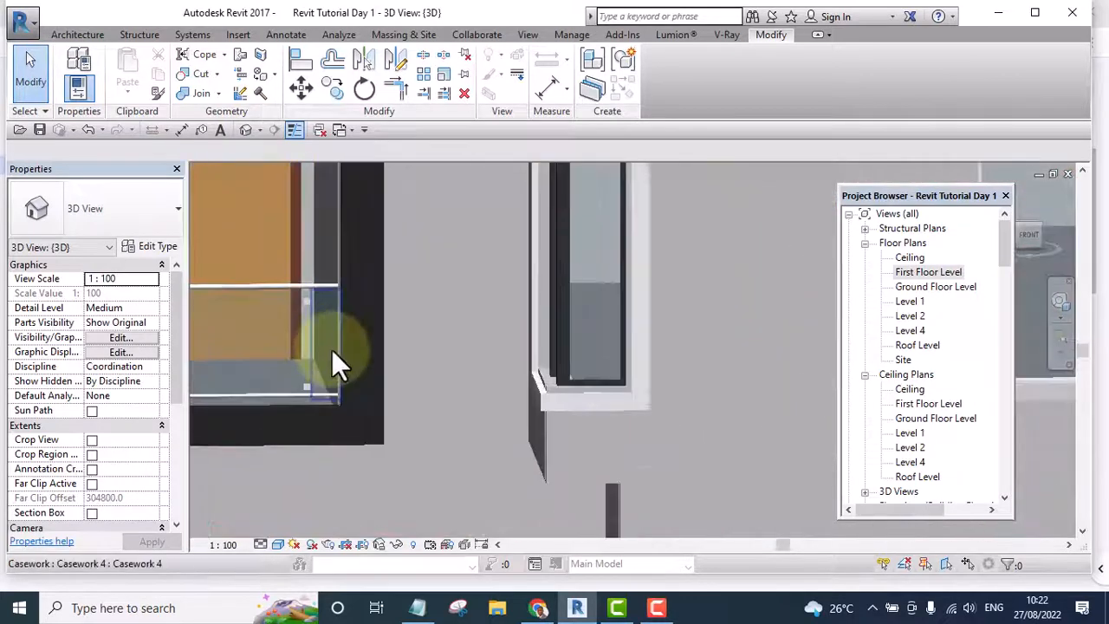
left_click(329, 348)
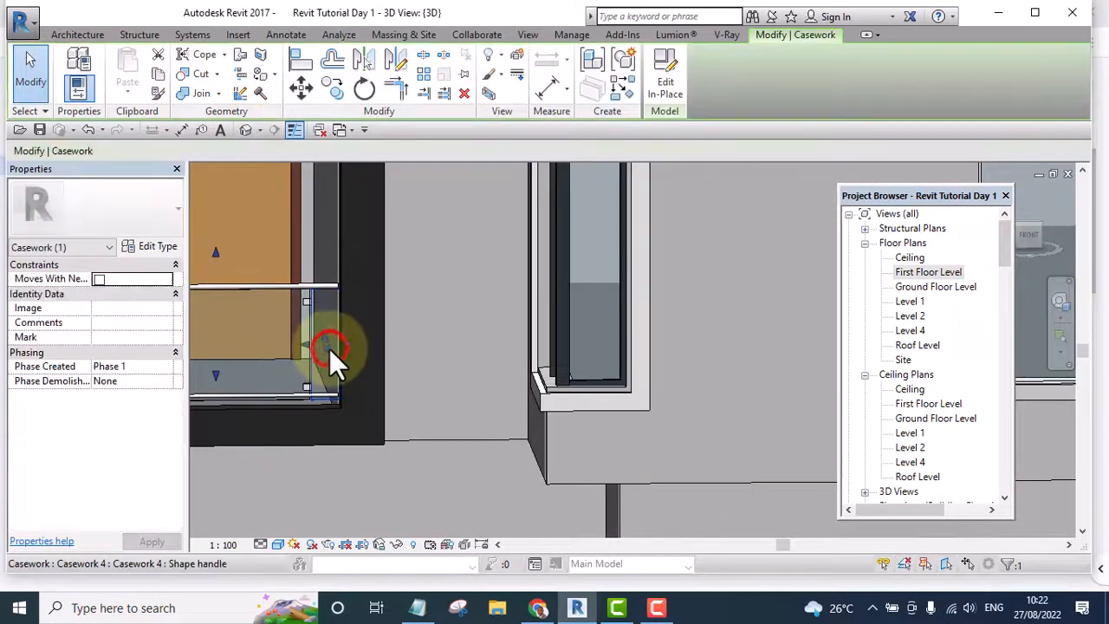
left_click(656, 83)
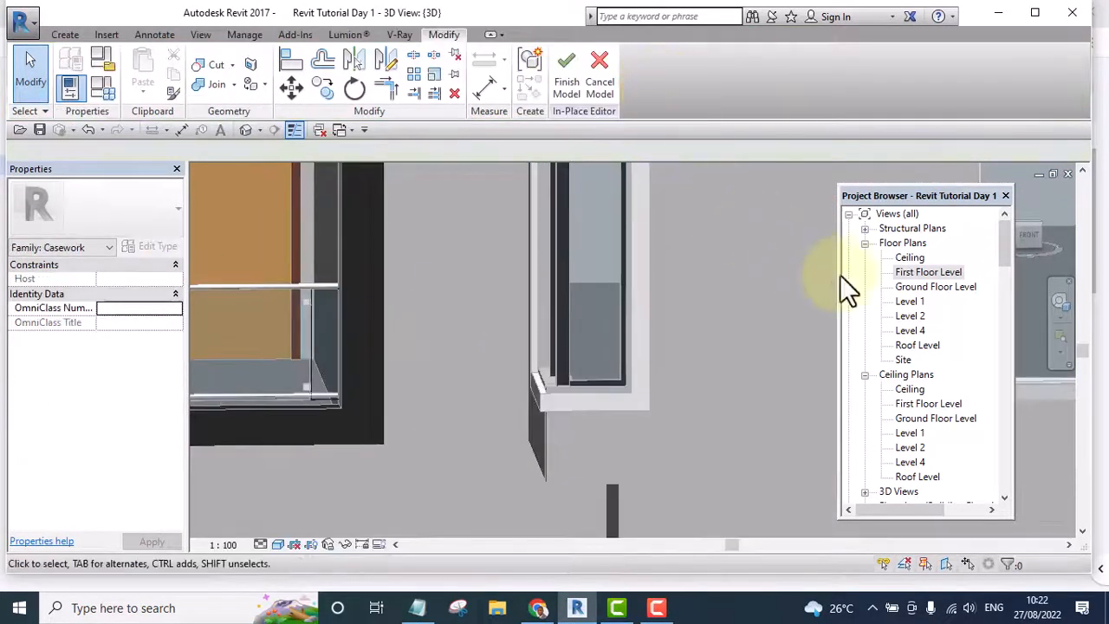
left_click(319, 360)
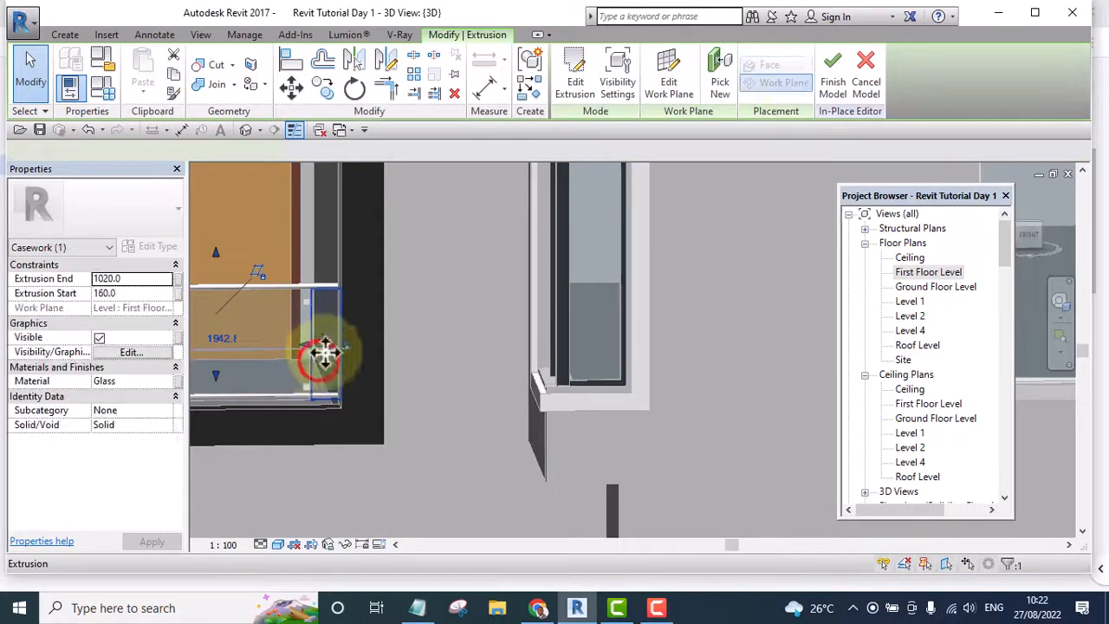
left_click(570, 79)
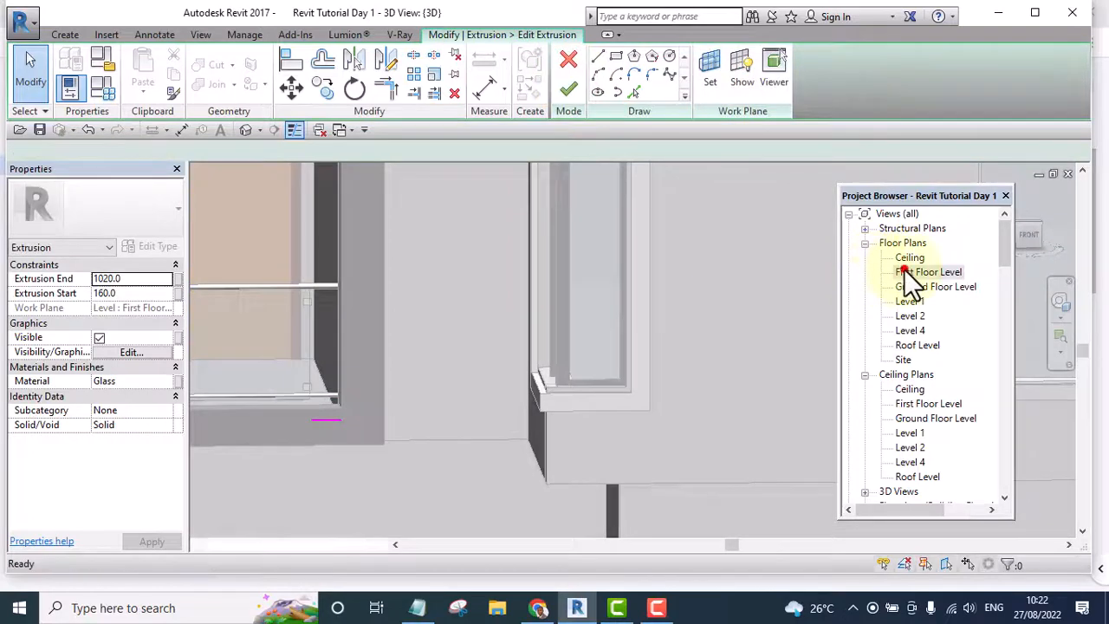
In the First Floor Level plan, sketch a glass infill rectangle about 240 by 10 mm from the front balcony railing's end midpoint and finish the sketch.
double_click(904, 270)
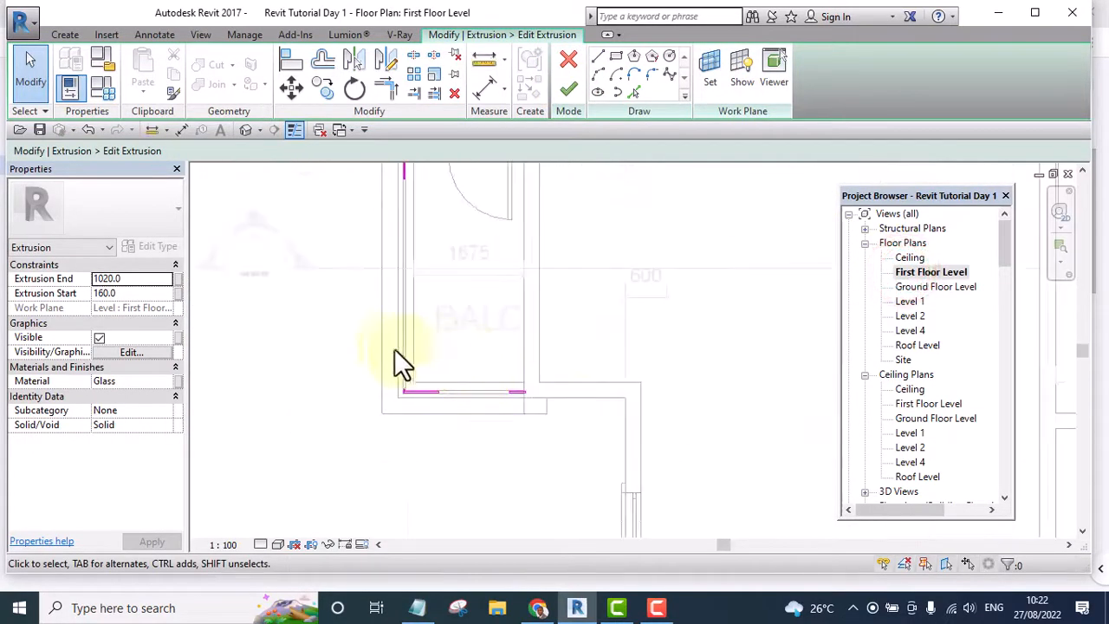
scroll(441, 391, "up", 5)
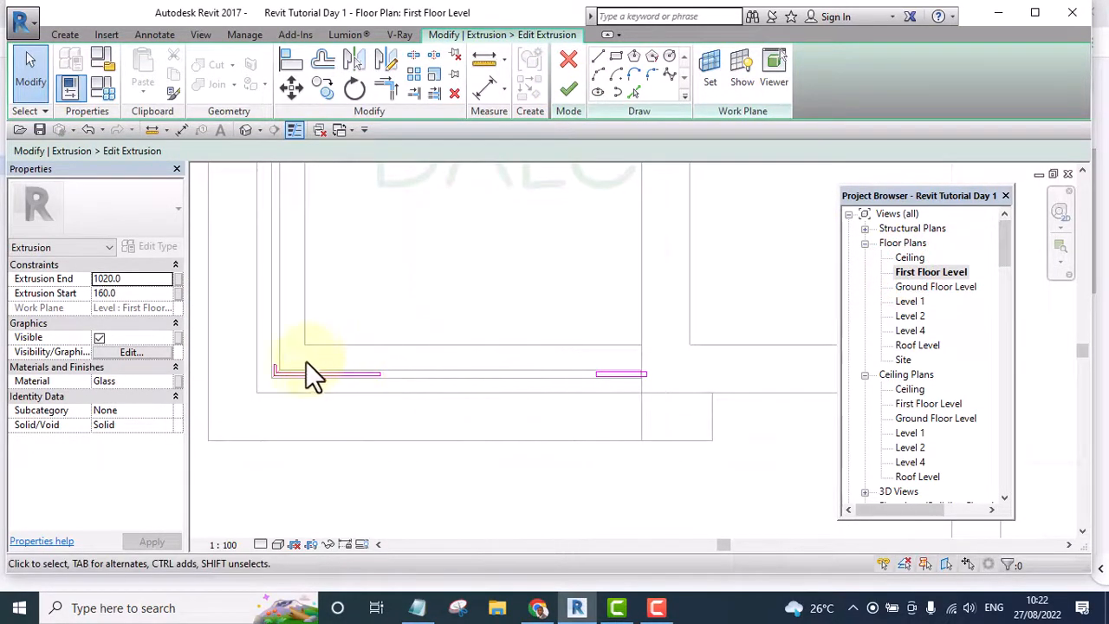
scroll(449, 384, "down", 5)
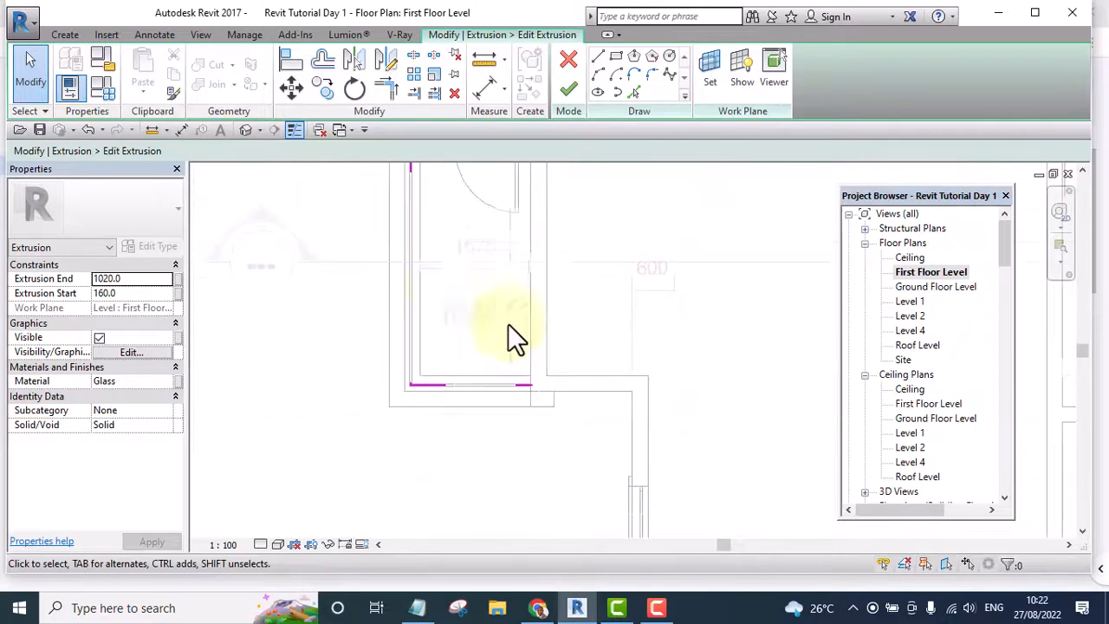
scroll(511, 338, "down", 2)
left_click(615, 57)
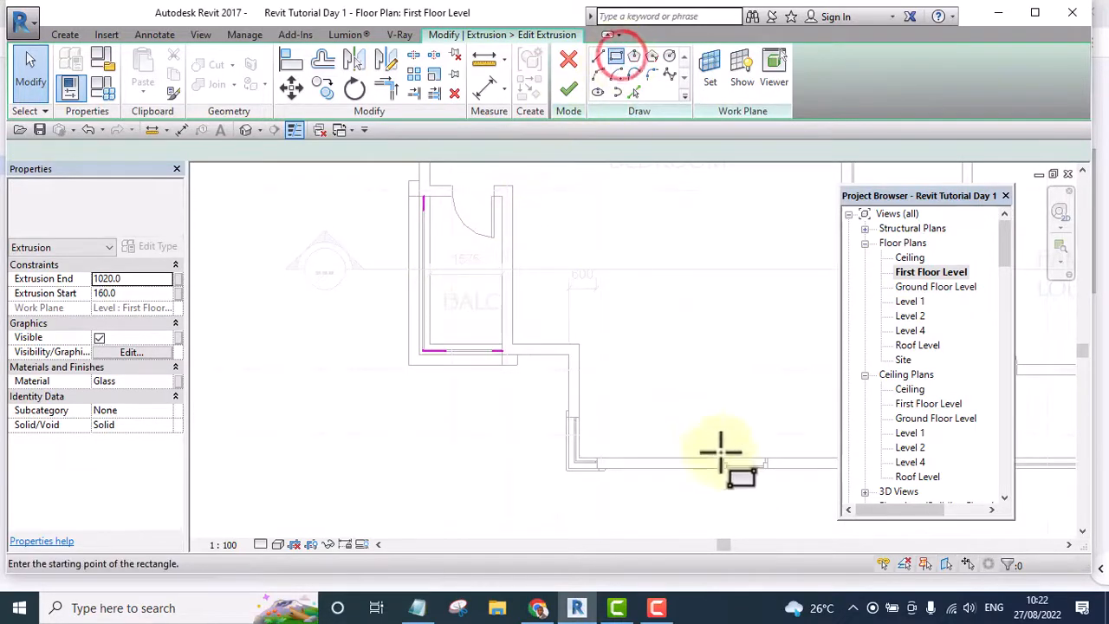
mouse_move(718, 445)
middle_mouse_down()
mouse_move(451, 396)
mouse_move(460, 394)
middle_mouse_up()
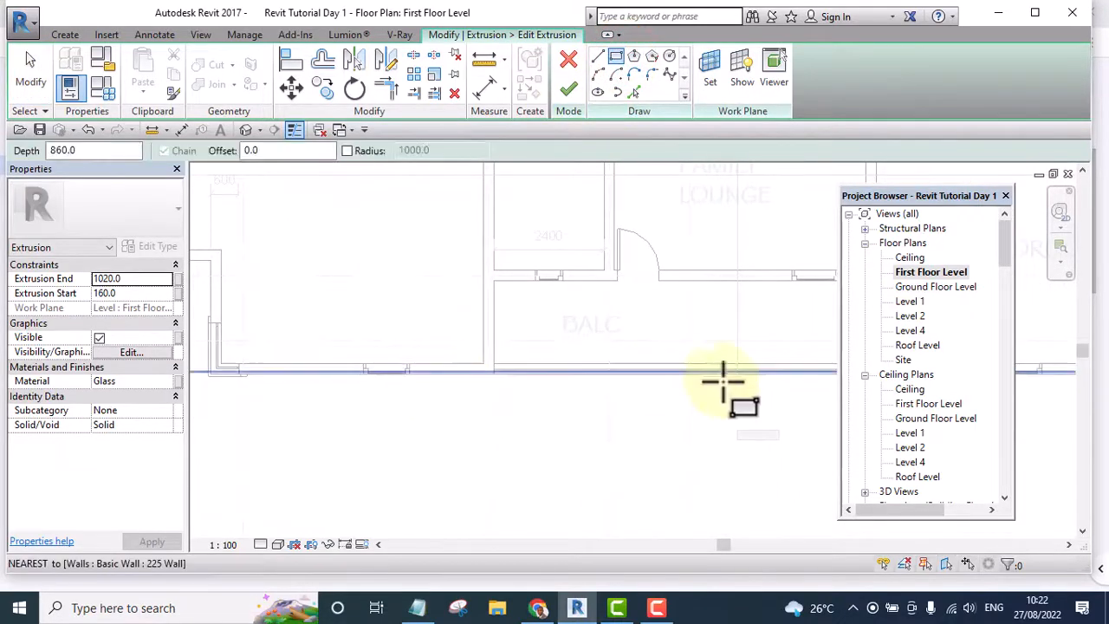
scroll(470, 361, "up", 5)
scroll(353, 364, "up", 3)
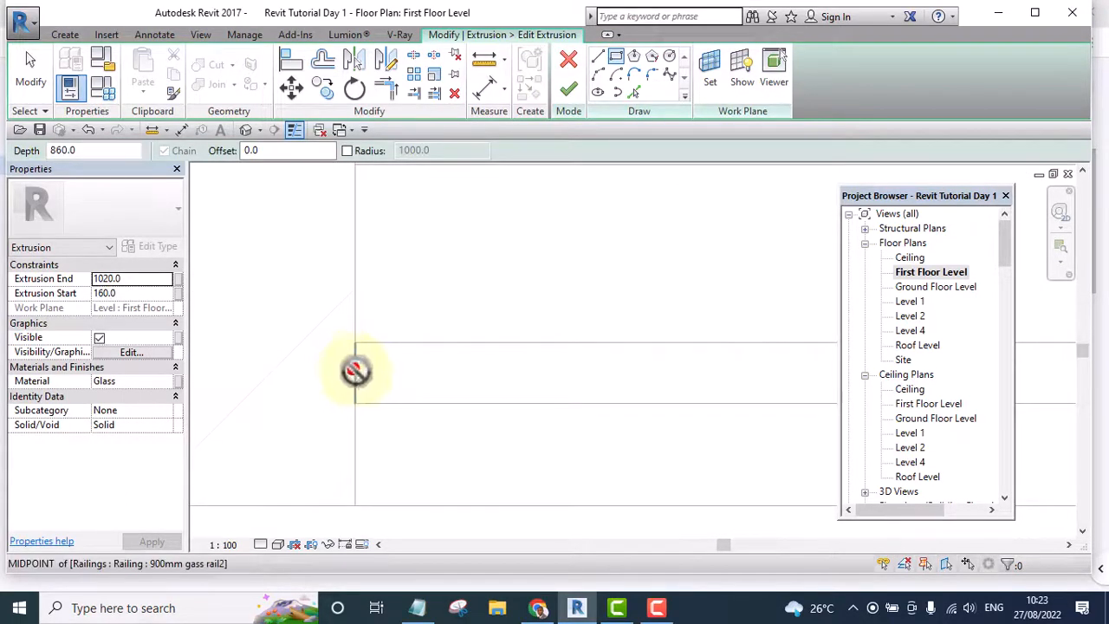
left_click(355, 371)
left_click(719, 385)
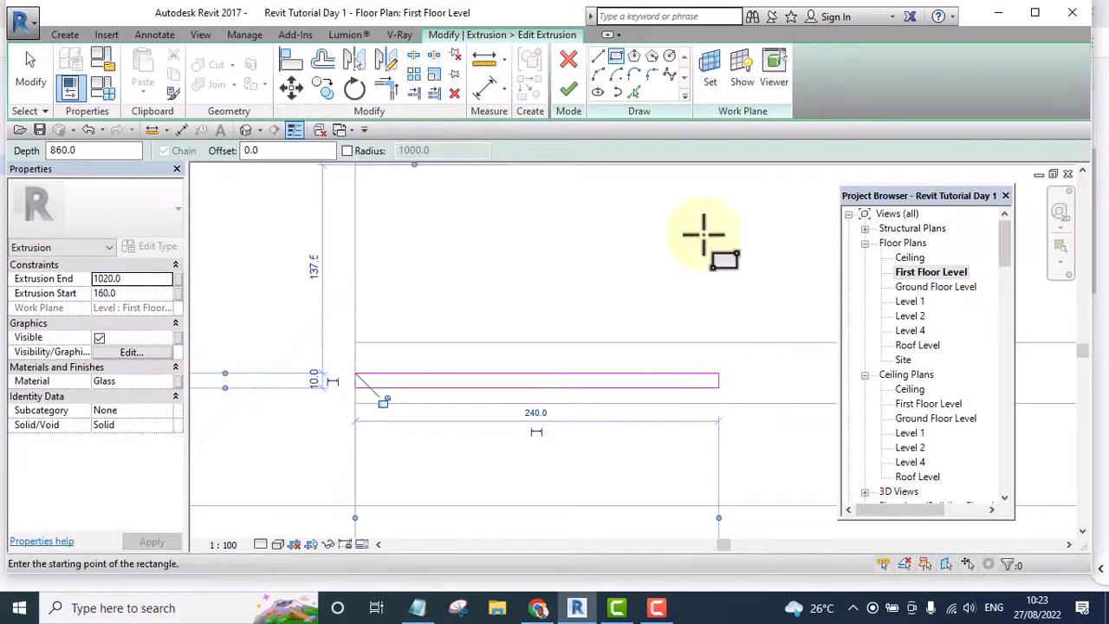
left_click(569, 89)
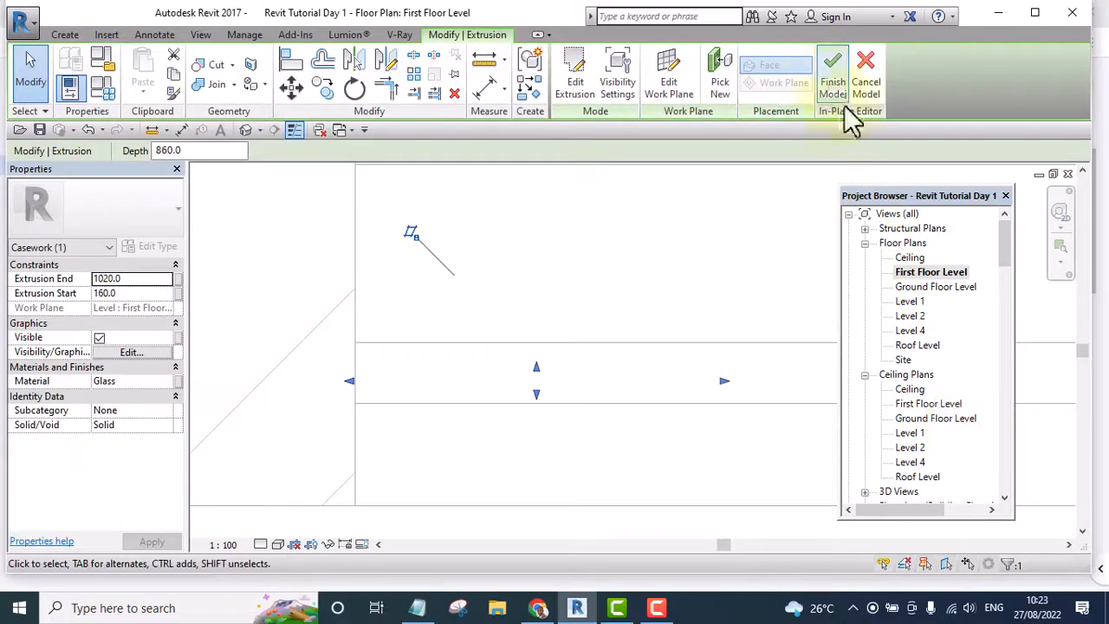
In the Right Side View elevation, stretch the front balcony's glass infill to the first railing panel's edge and finish the in-place model.
left_click_drag(998, 239, 1024, 264)
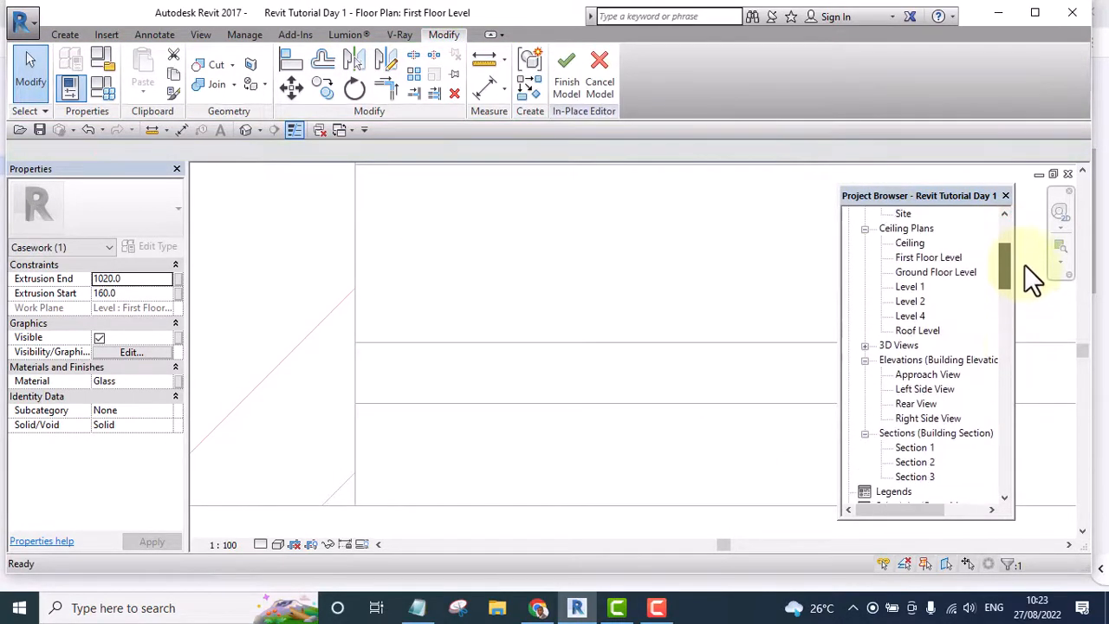
double_click(926, 415)
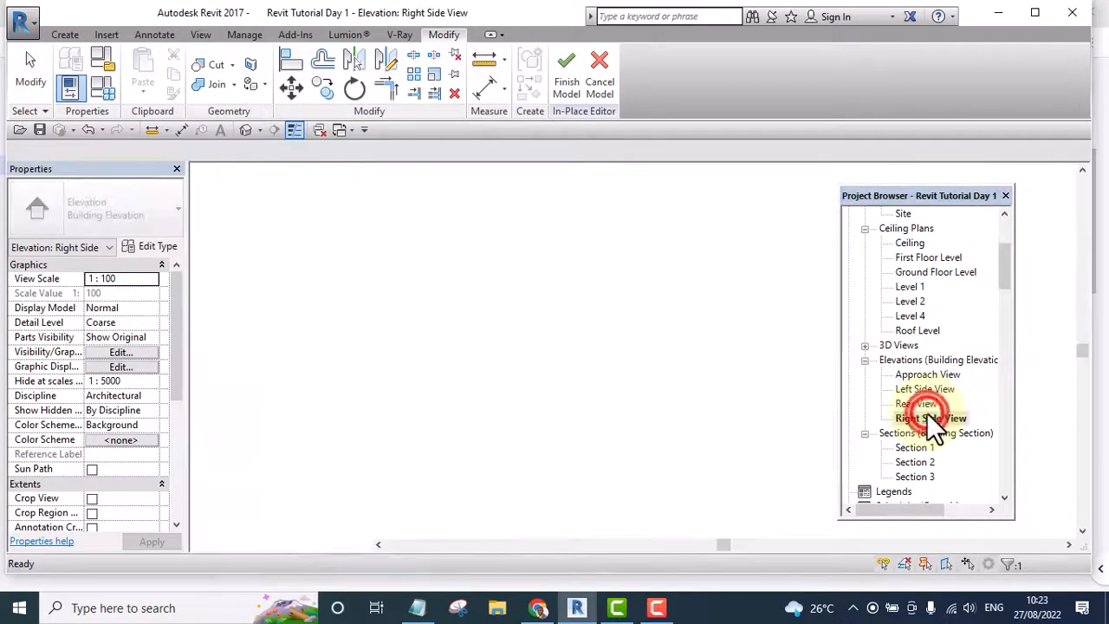
scroll(389, 374, "down", 6)
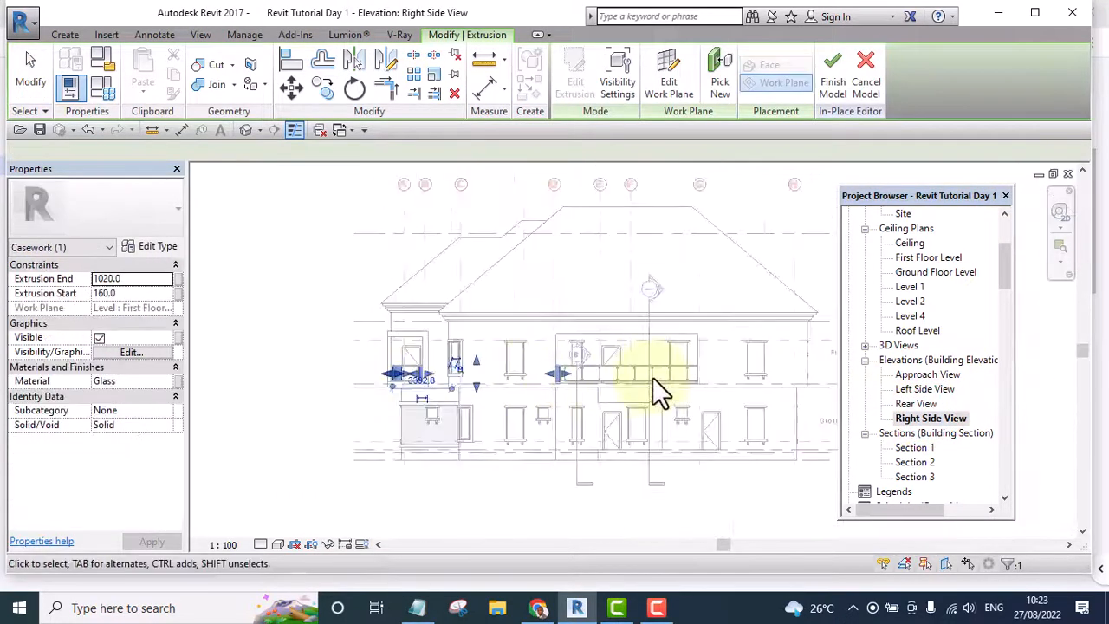
scroll(651, 377, "up", 3)
scroll(440, 367, "up", 5)
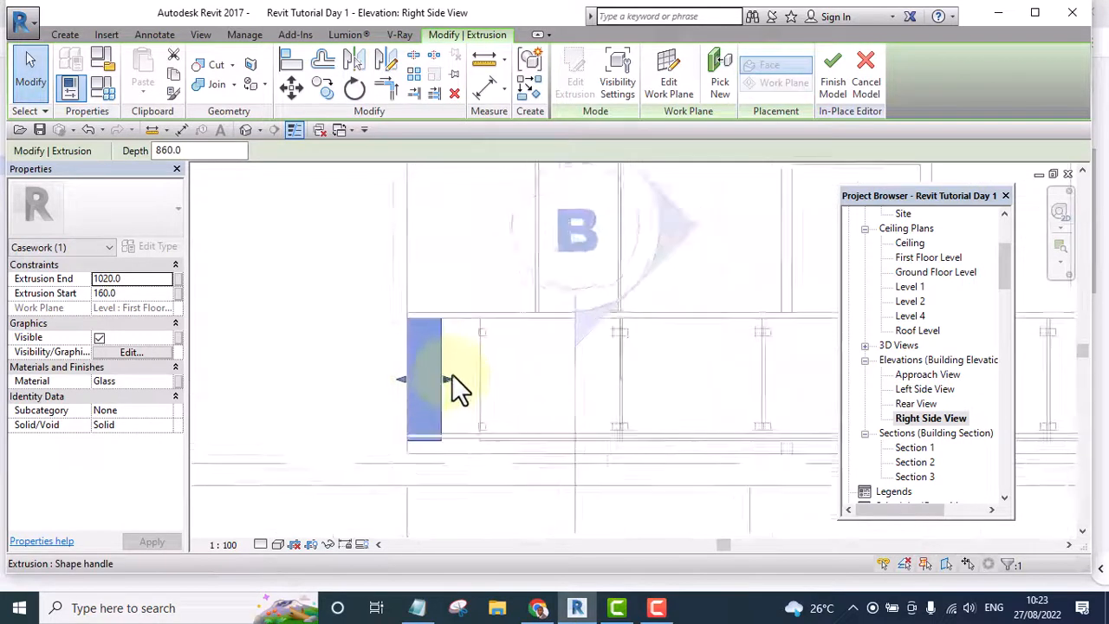
left_click(447, 382)
left_click_drag(446, 383, 485, 389)
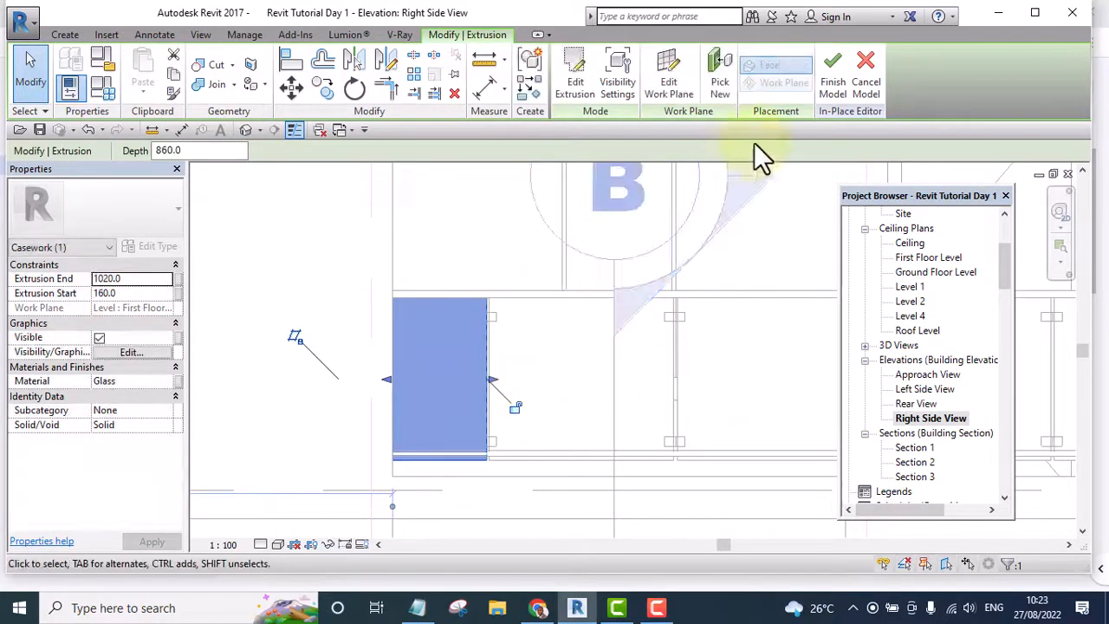
left_click(830, 86)
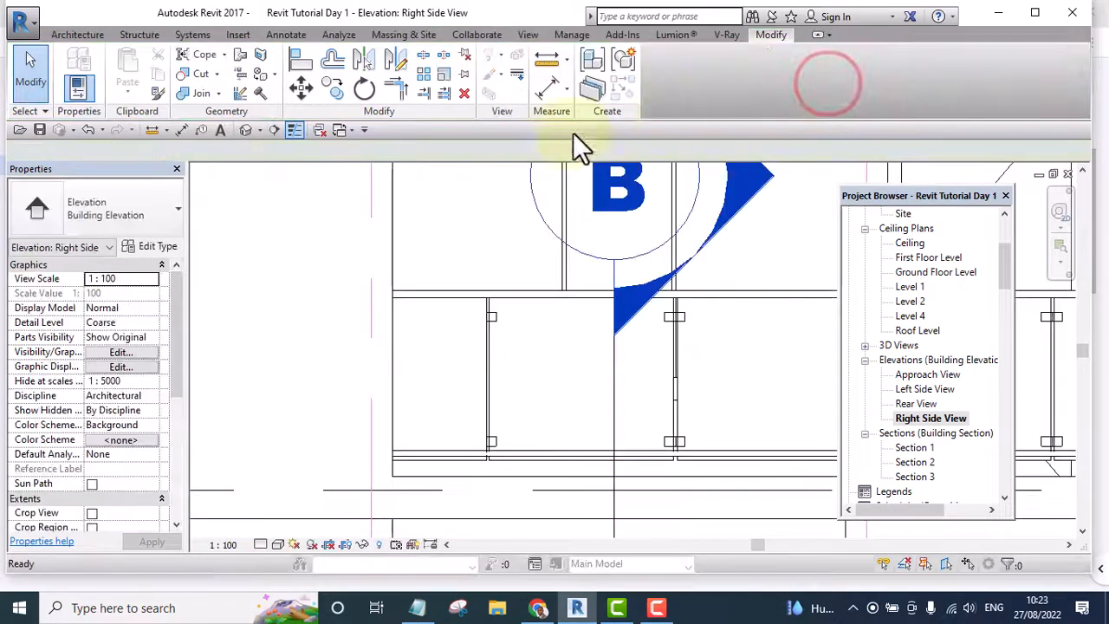
Inspect the front balcony's railing and its glass end infill in the 3D view.
left_click(243, 129)
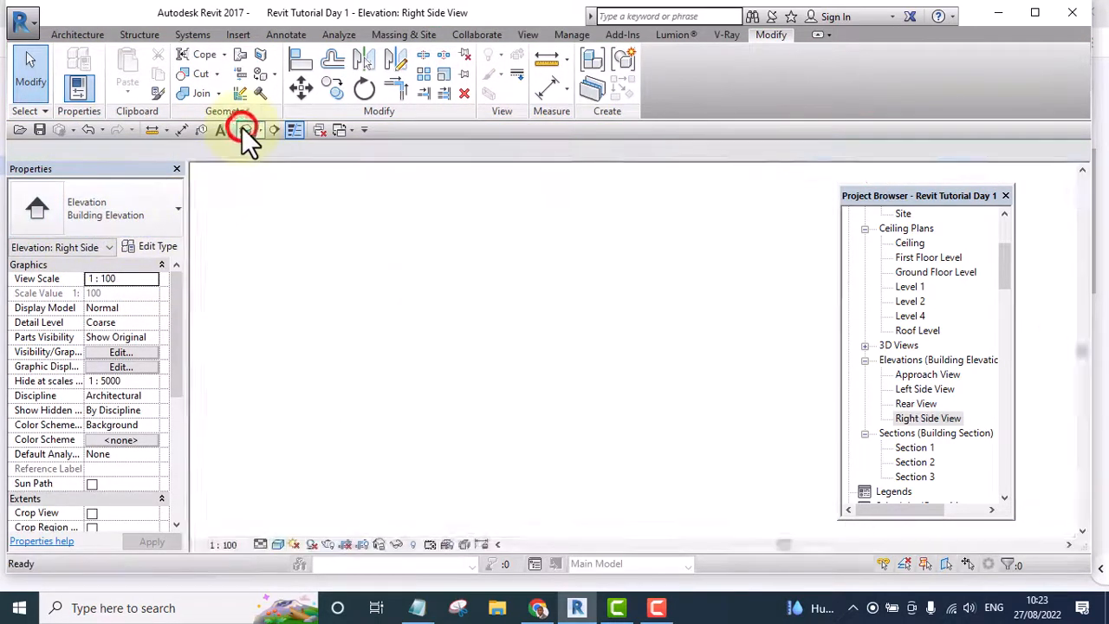
scroll(379, 328, "down", 3)
scroll(378, 331, "down", 3)
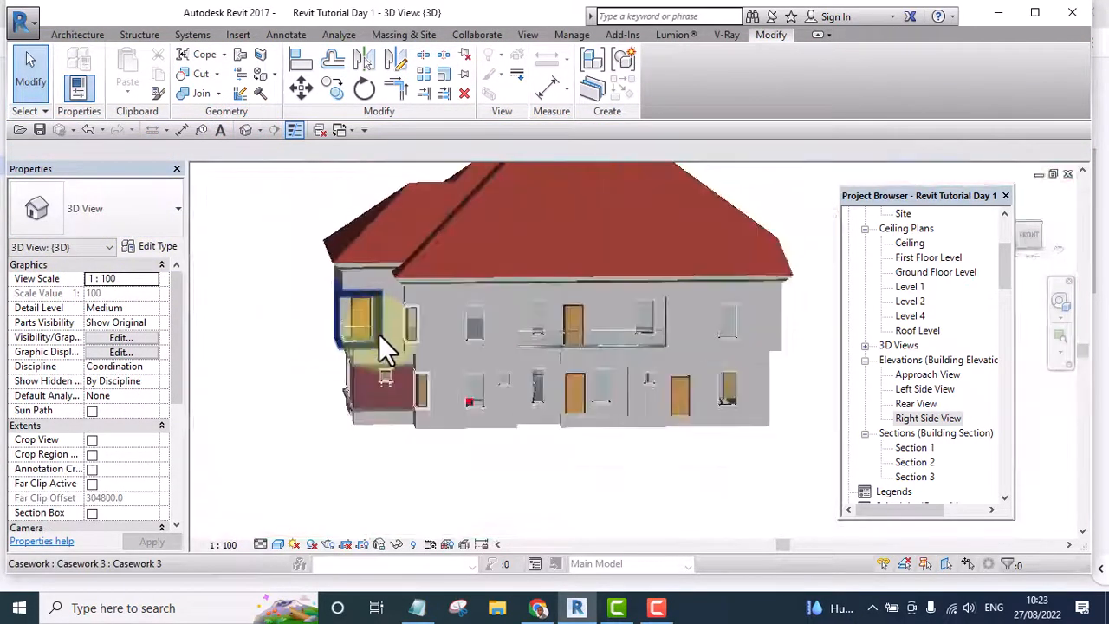
middle_click_drag(379, 333, 586, 376, "shift")
scroll(586, 265, "up", 6)
scroll(606, 286, "down", 2)
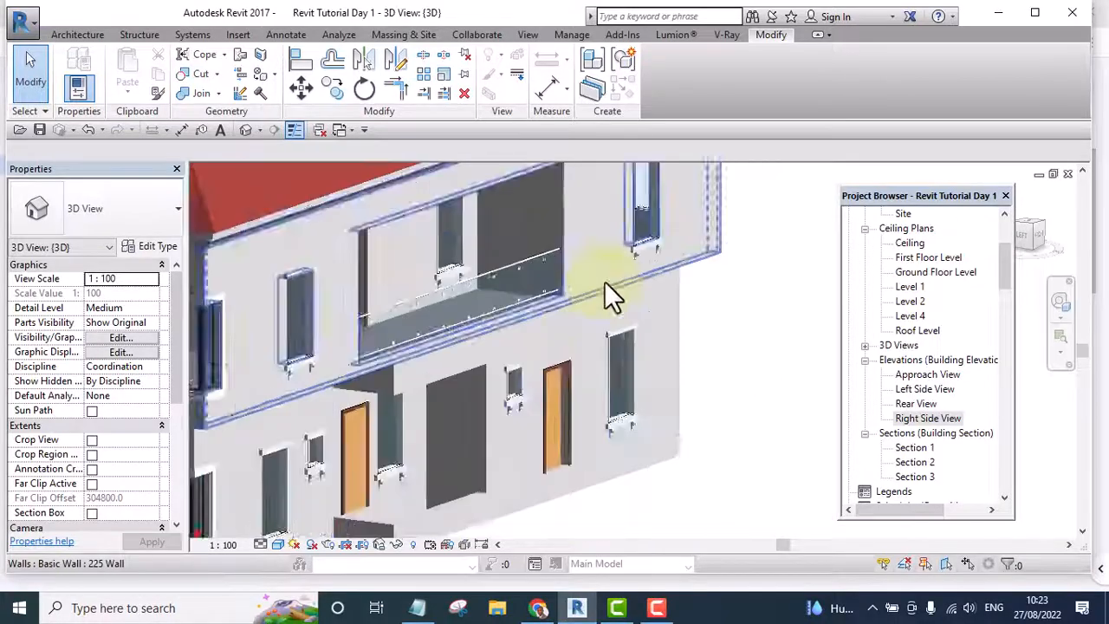
middle_click_drag(614, 295, 579, 468, "shift")
scroll(601, 338, "down", 5)
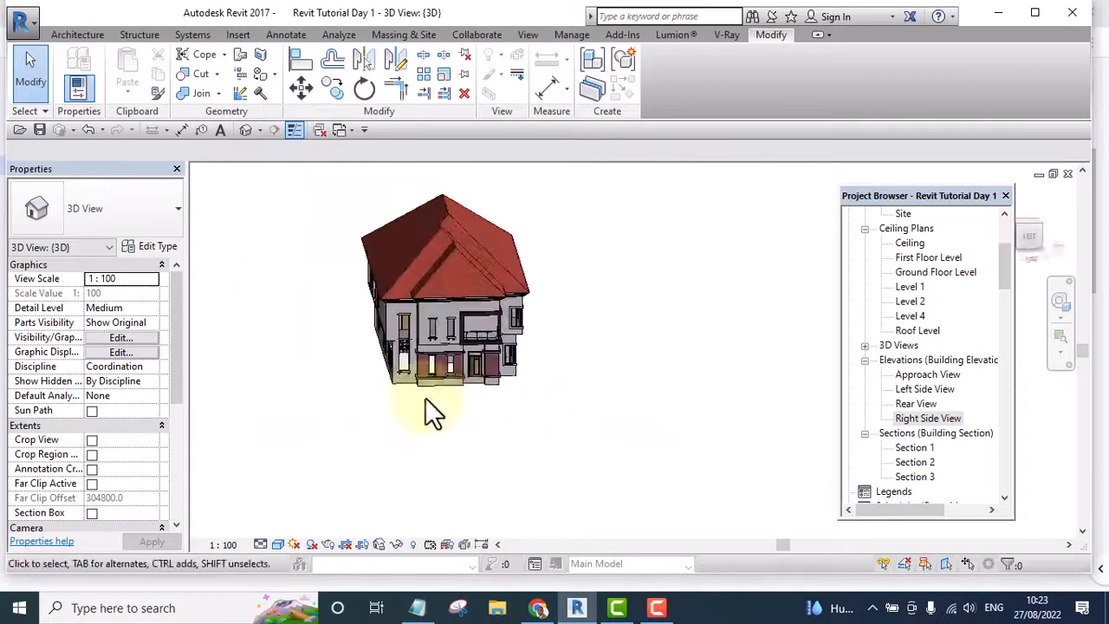
Set the base offset of the rear balcony's railing to 160 mm.
scroll(395, 383, "up", 2)
middle_click_drag(397, 388, 538, 350, "shift")
scroll(272, 333, "up", 5)
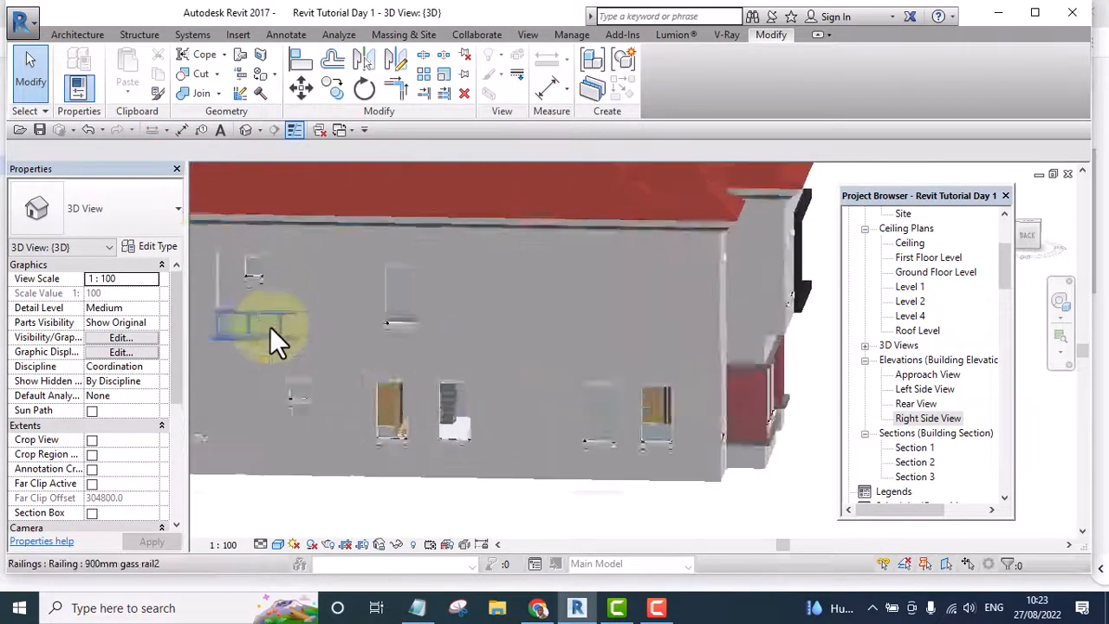
middle_click_drag(277, 330, 569, 359)
scroll(559, 357, "up", 2)
scroll(554, 351, "up", 1)
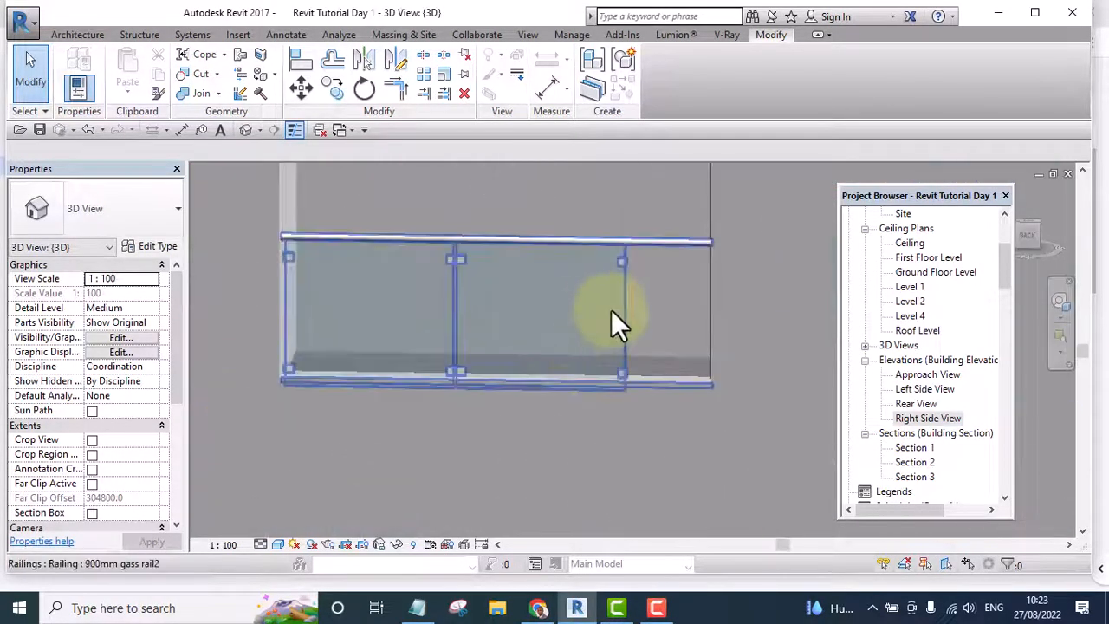
left_click(611, 310)
left_click(121, 292)
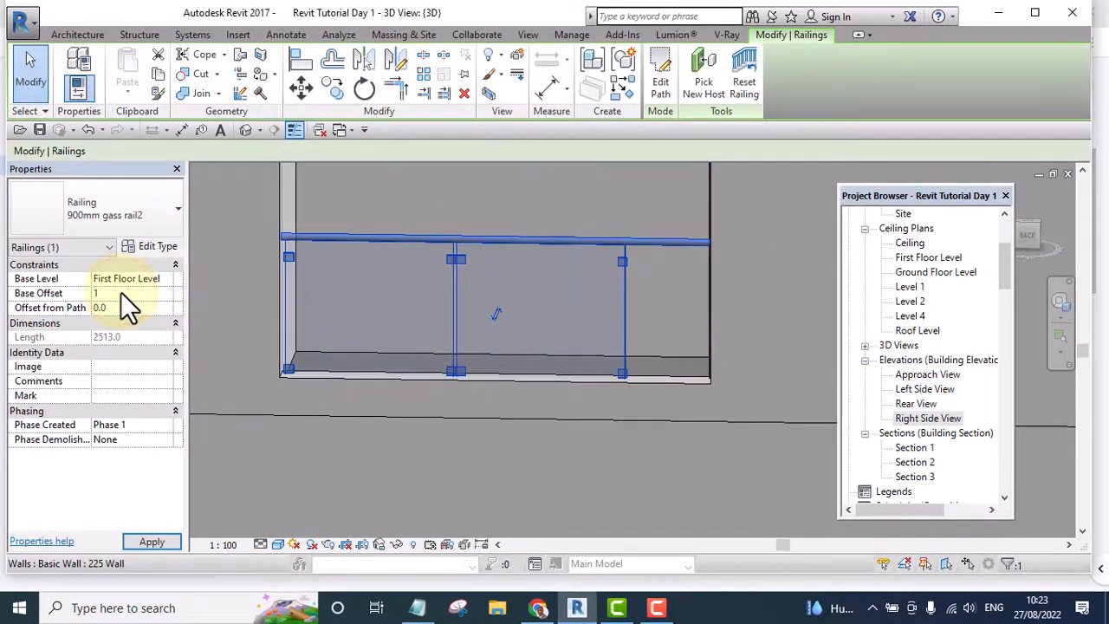
type("160")
left_click(153, 542)
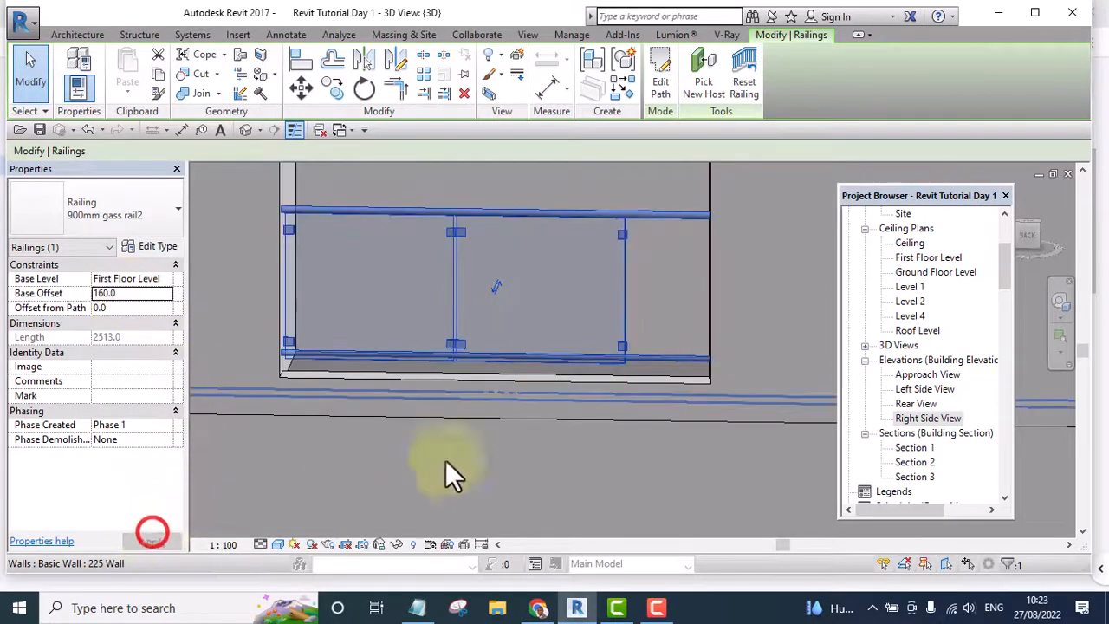
Examine the rear, corner and front balcony railings from around the house in the 3D view.
scroll(747, 207, "down", 4)
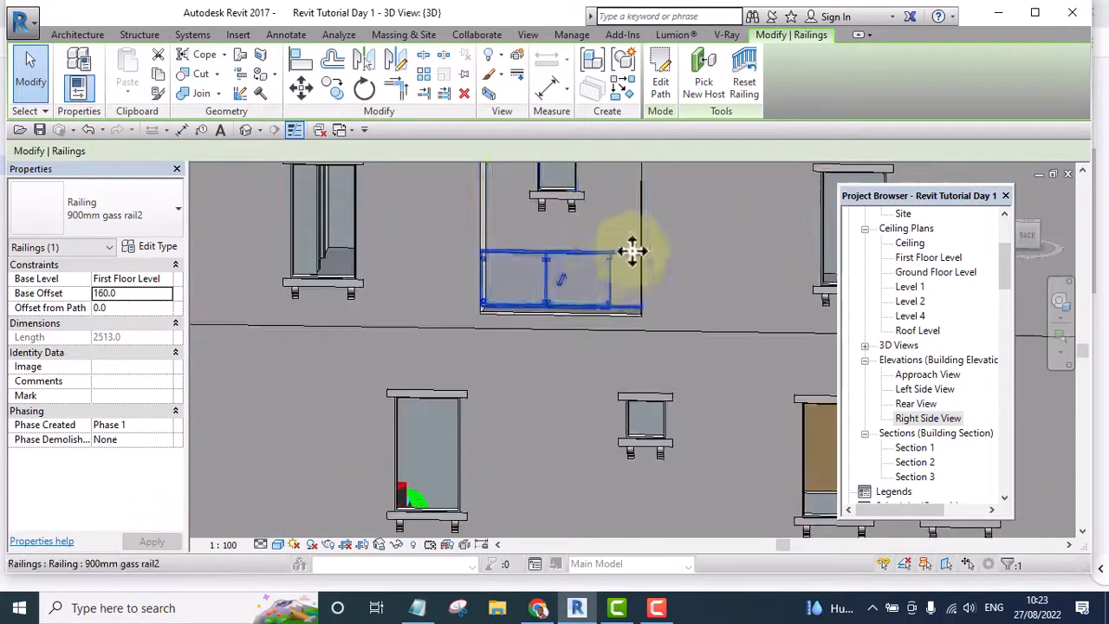
scroll(628, 286, "up", 4)
scroll(608, 296, "down", 5)
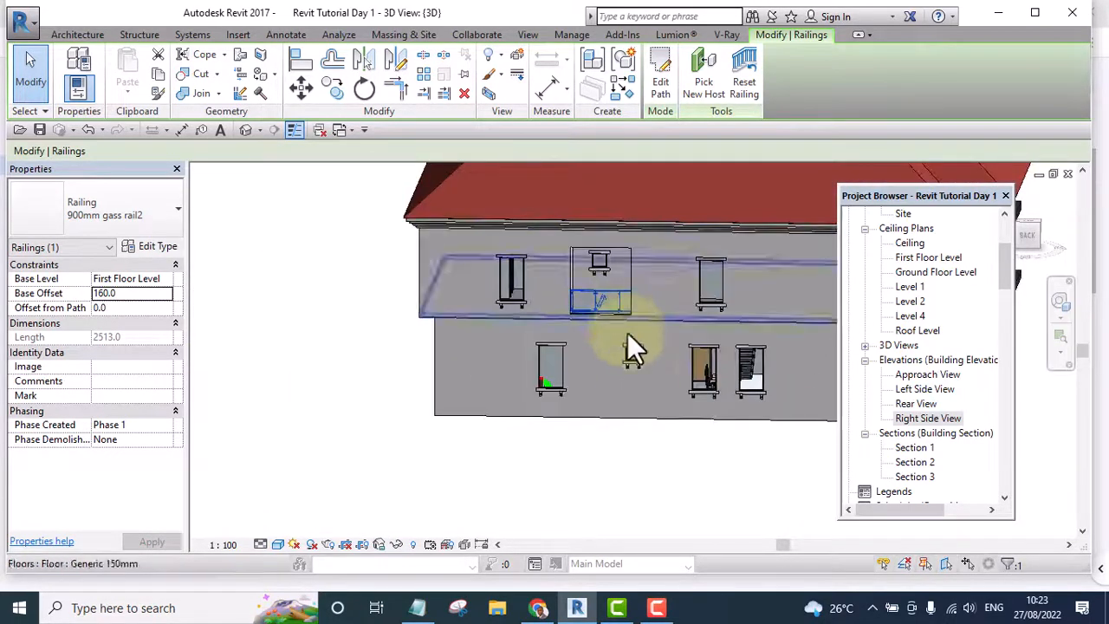
middle_click_drag(638, 370, 381, 343, "shift")
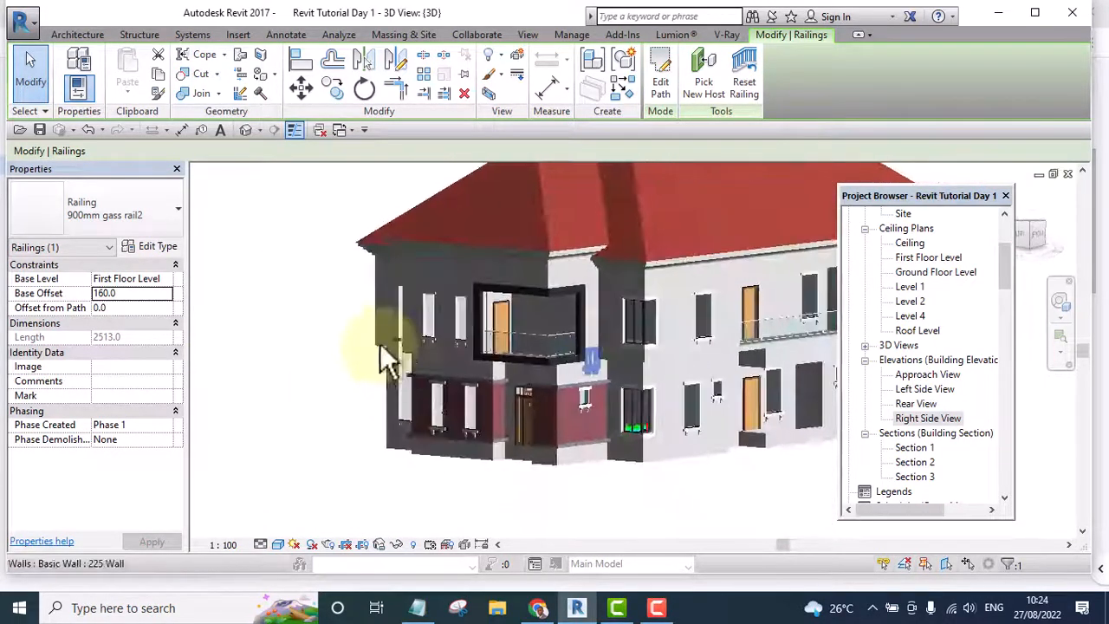
scroll(383, 342, "down", 2)
scroll(526, 360, "up", 5)
scroll(486, 343, "down", 5)
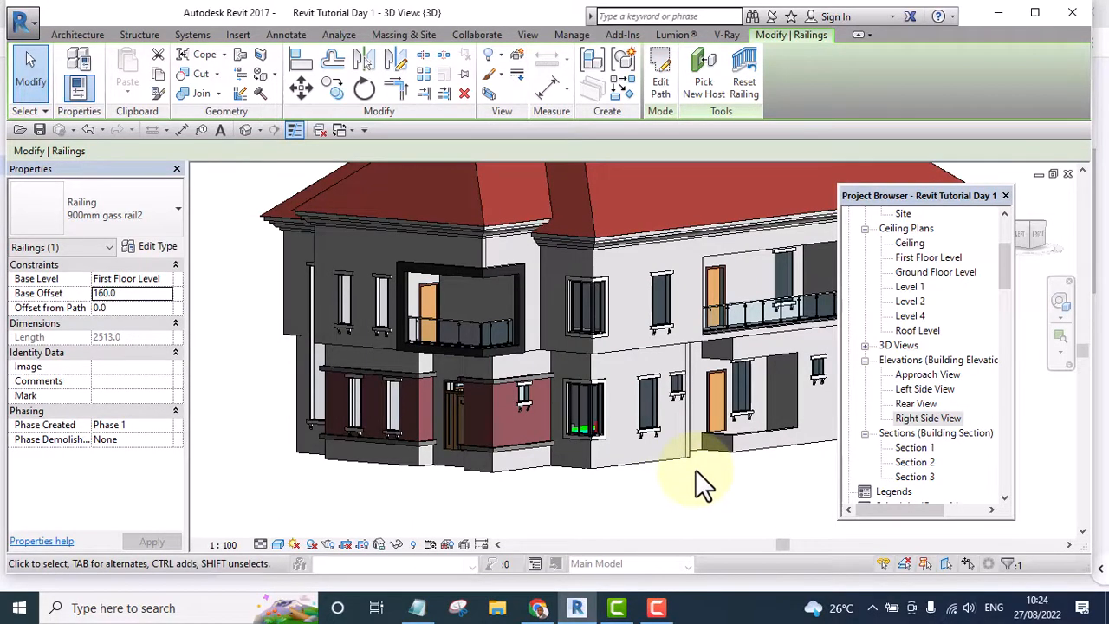
middle_click_drag(700, 480, 639, 478, "shift")
scroll(606, 326, "down", 2)
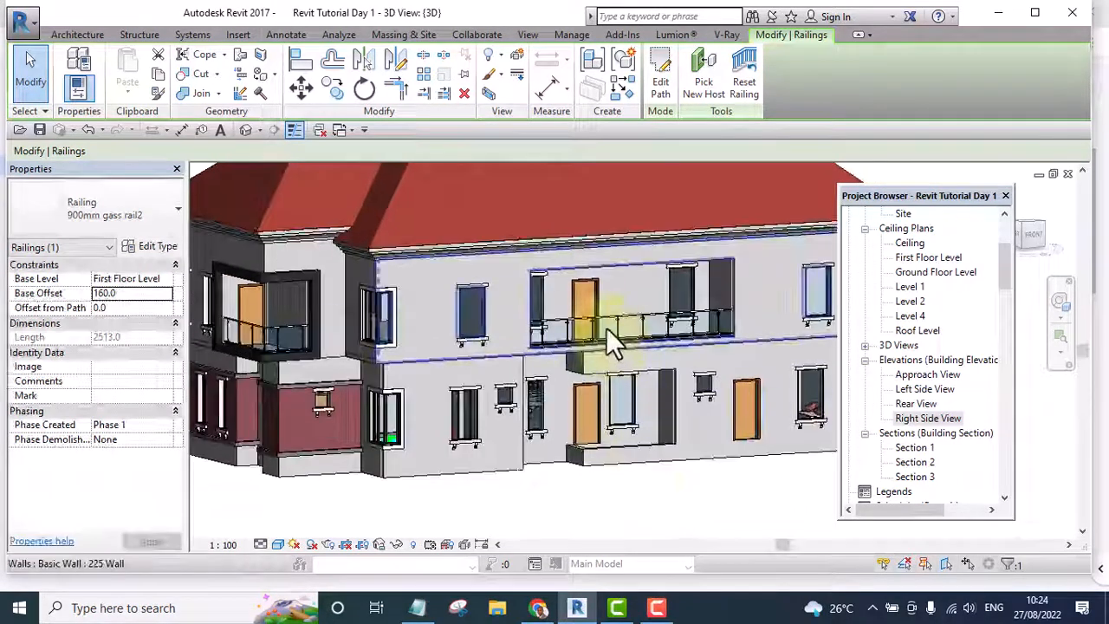
scroll(606, 326, "up", 5)
scroll(606, 323, "down", 5)
scroll(610, 333, "down", 4)
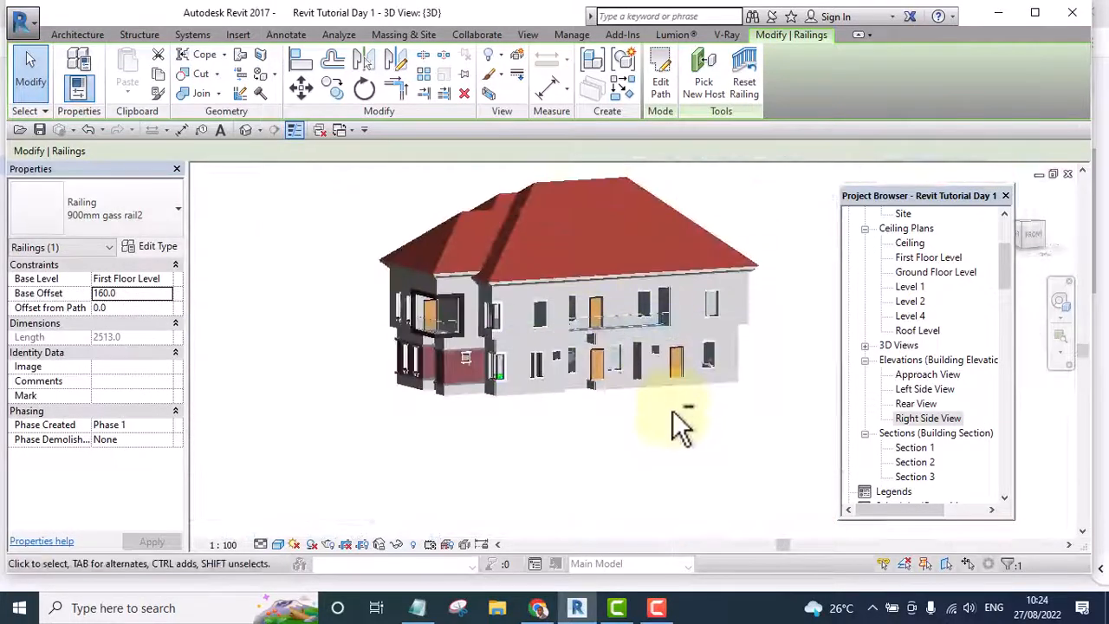
middle_click_drag(680, 421, 655, 488, "shift")
scroll(407, 381, "up", 5)
scroll(407, 385, "up", 3)
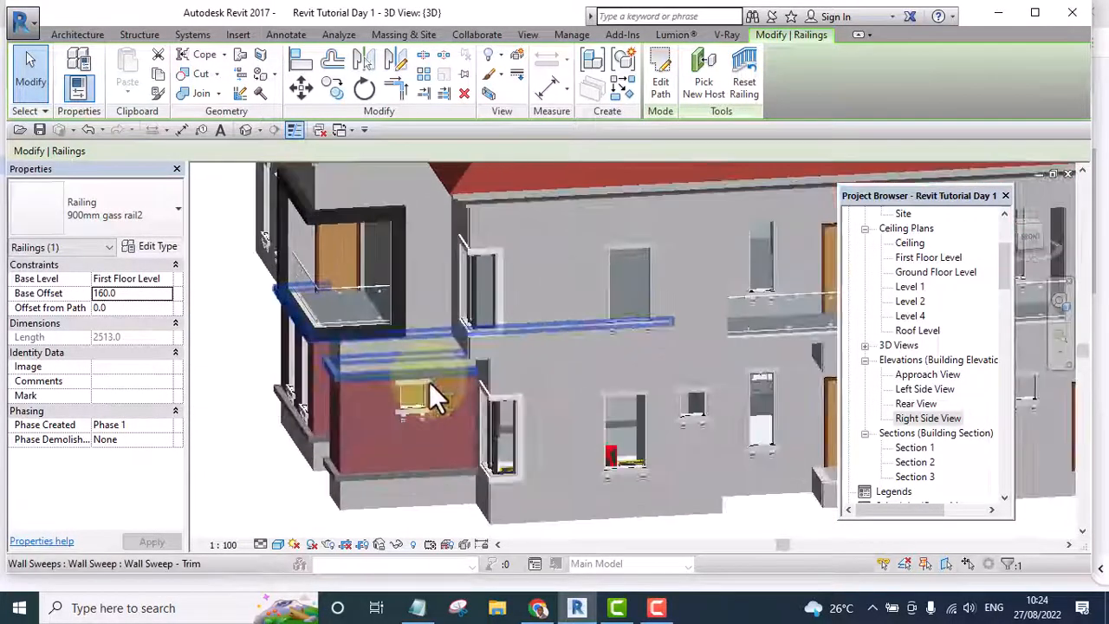
scroll(485, 425, "up", 3)
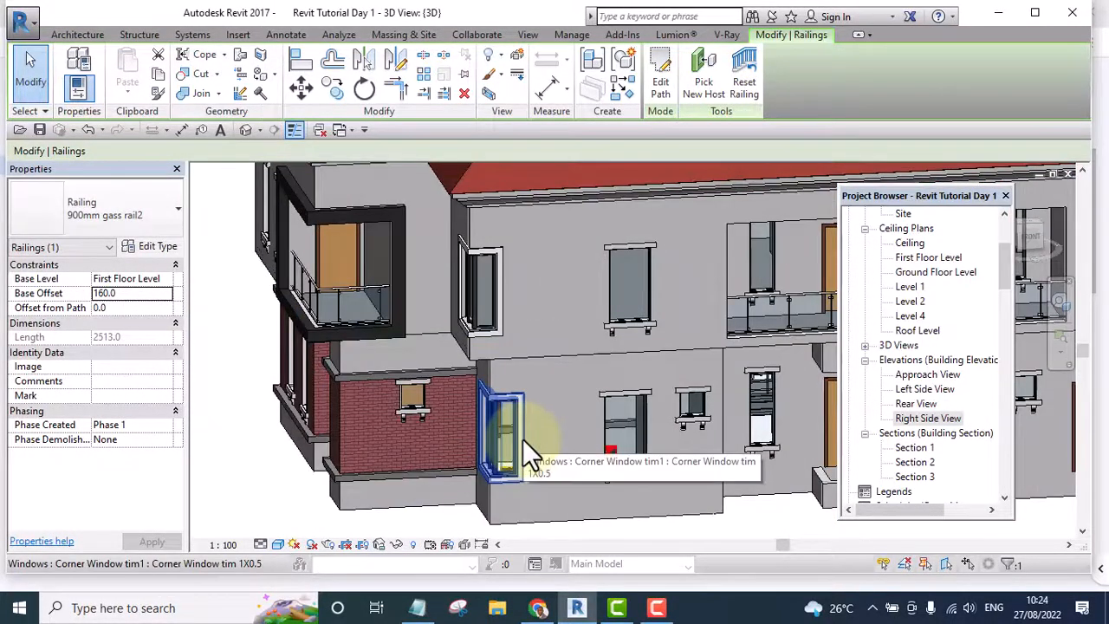